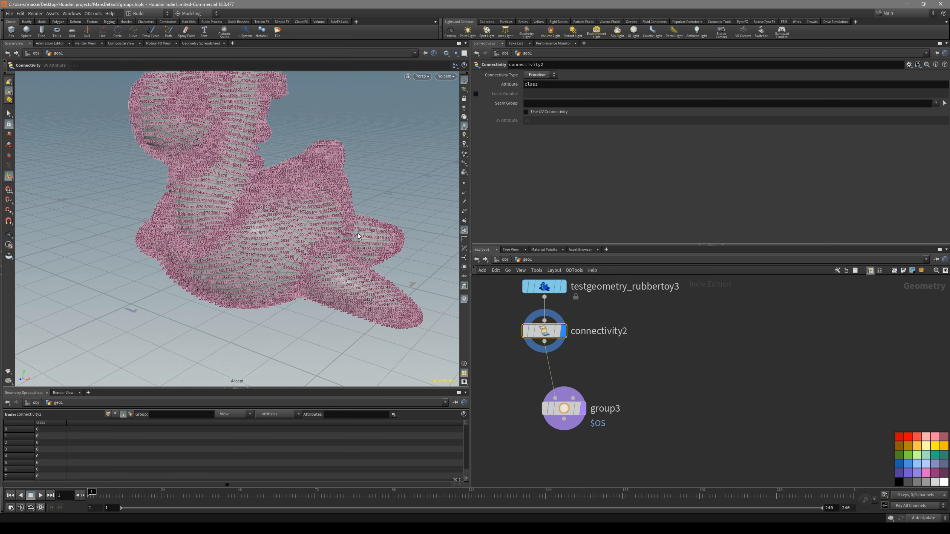
Step: Show the primitive attributes in the geometry spreadsheet and enlarge its pane
{"action": "left_click_drag", "start_coordinate": [356, 233], "coordinate": [365, 262], "text": "alt"}
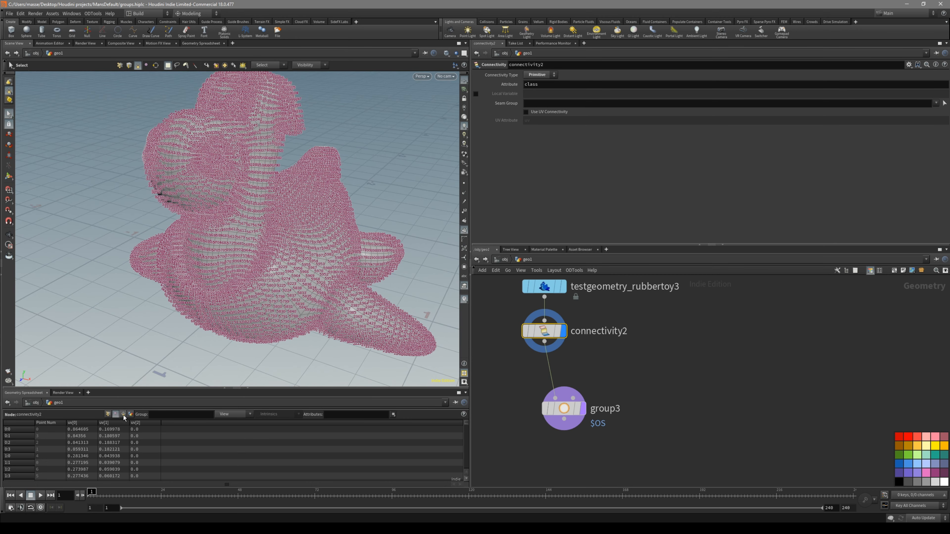
{"action": "key", "text": "Return"}
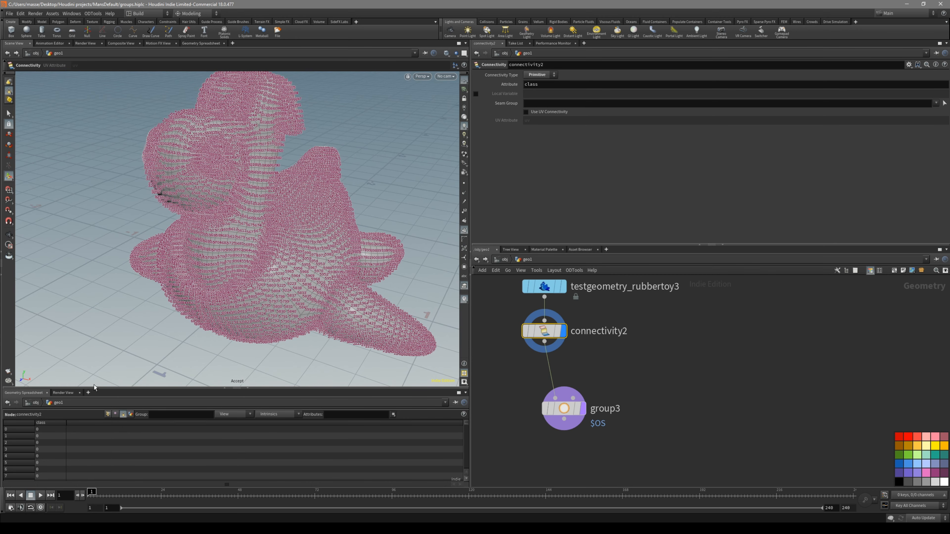
{"action": "left_click_drag", "start_coordinate": [94, 387], "coordinate": [56, 348]}
{"action": "left_click_drag", "start_coordinate": [466, 382], "coordinate": [466, 408]}
Step: Examine the class attribute across the rubber toy's body, fins and head from several sides
{"action": "key", "text": "s"}
{"action": "double_click", "coordinate": [361, 296]}
{"action": "left_click", "coordinate": [291, 264]}
{"action": "double_click", "coordinate": [292, 261]}
{"action": "double_click", "coordinate": [375, 240]}
{"action": "left_click_drag", "start_coordinate": [376, 239], "coordinate": [205, 288], "text": "alt"}
{"action": "double_click", "coordinate": [194, 286]}
{"action": "double_click", "coordinate": [172, 241]}
{"action": "left_click_drag", "start_coordinate": [232, 244], "coordinate": [261, 124], "text": "alt"}
{"action": "double_click", "coordinate": [331, 174]}
{"action": "left_click", "coordinate": [268, 129]}
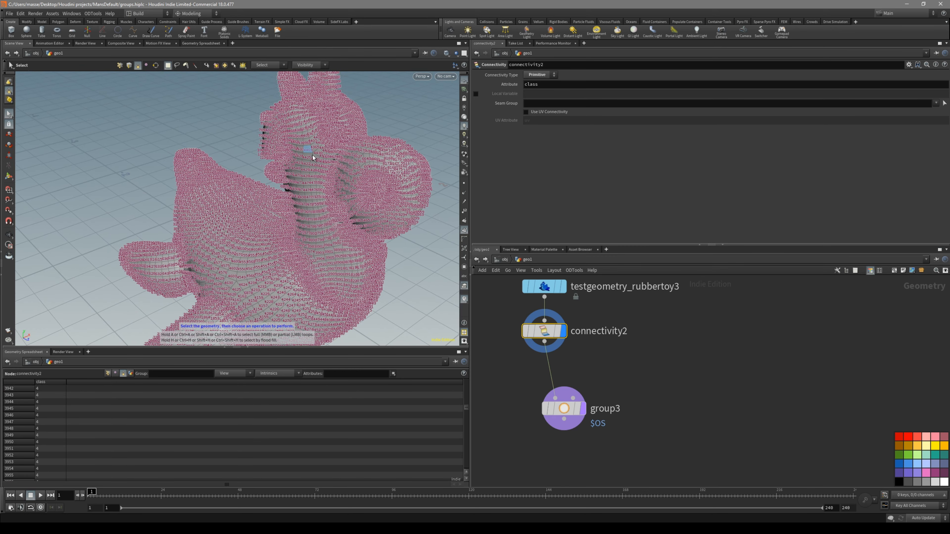
{"action": "middle_click_drag", "start_coordinate": [149, 200], "coordinate": [290, 227], "text": "alt"}
{"action": "left_click_drag", "start_coordinate": [291, 227], "coordinate": [515, 212], "text": "alt"}
{"action": "mouse_move", "coordinate": [430, 247]}
{"action": "left_mouse_down", "text": "alt"}
{"action": "mouse_move", "coordinate": [347, 270]}
{"action": "mouse_move", "coordinate": [418, 262]}
{"action": "left_mouse_up", "text": "alt"}
Step: Delete the group3 node and hide the primitive numbers and wireframe overlay in the viewport
{"action": "left_click", "coordinate": [564, 408]}
{"action": "key", "text": "Delete"}
{"action": "left_click", "coordinate": [464, 229]}
{"action": "left_click_drag", "start_coordinate": [359, 258], "coordinate": [299, 271], "text": "alt"}
{"action": "key", "text": "shift+w"}
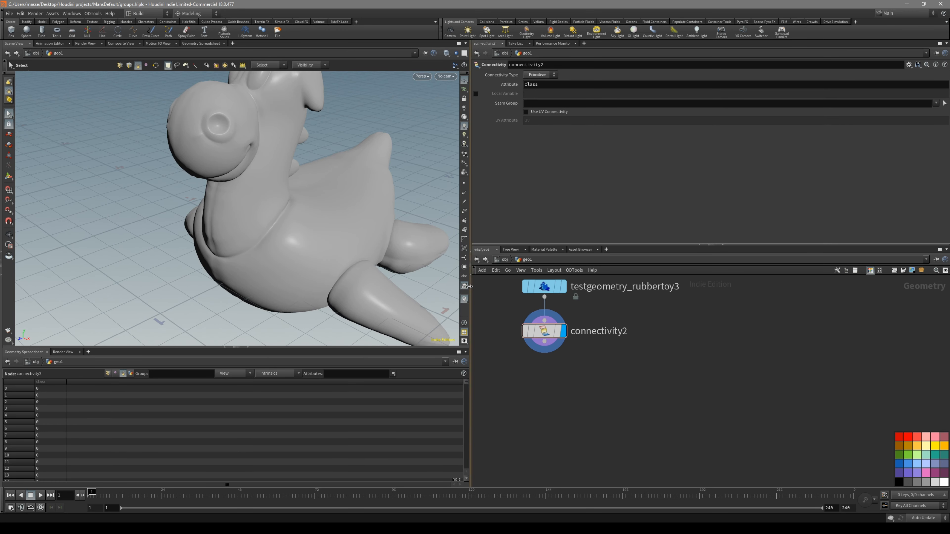
Step: Open the viewport group list and have it list the geometry by the class attribute
{"action": "left_click", "coordinate": [464, 267]}
{"action": "left_click", "coordinate": [438, 89]}
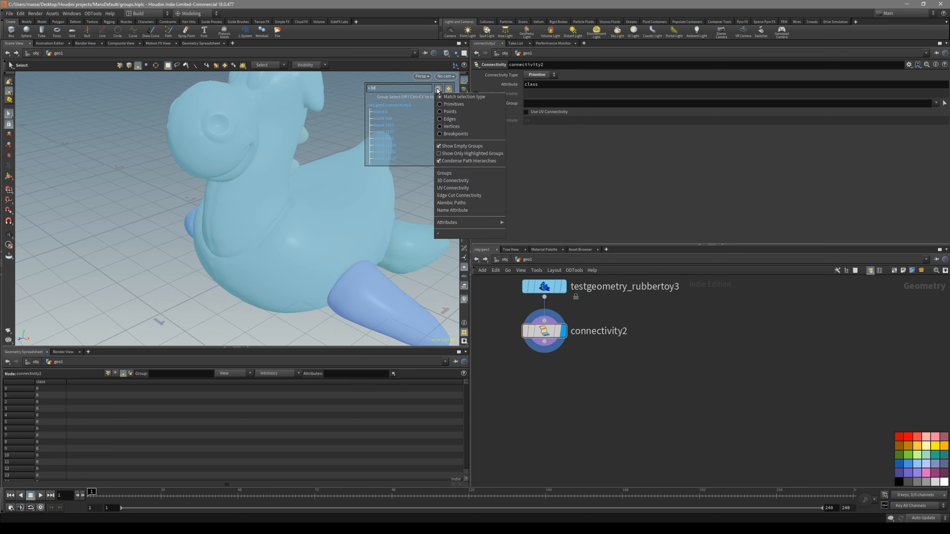
{"action": "left_click", "coordinate": [376, 195]}
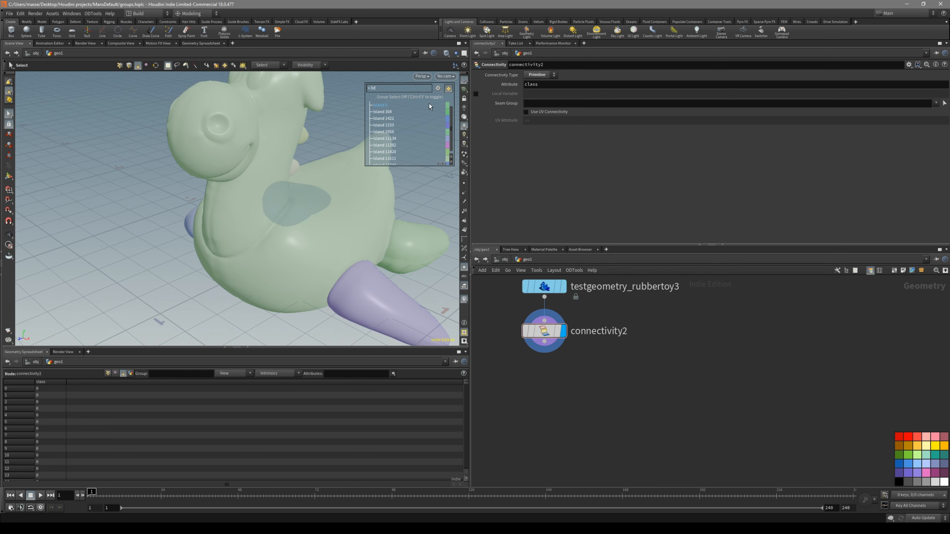
{"action": "left_click", "coordinate": [438, 88]}
{"action": "mouse_move", "coordinate": [467, 220]}
{"action": "left_click", "coordinate": [509, 223]}
Step: Activate the Select tool and enable whole-group picking for the listed class pieces
{"action": "mouse_move", "coordinate": [352, 263]}
{"action": "left_mouse_down", "text": "alt"}
{"action": "mouse_move", "coordinate": [382, 244]}
{"action": "mouse_move", "coordinate": [355, 264]}
{"action": "mouse_move", "coordinate": [386, 266]}
{"action": "mouse_move", "coordinate": [399, 250]}
{"action": "mouse_move", "coordinate": [352, 270]}
{"action": "left_mouse_up", "text": "alt"}
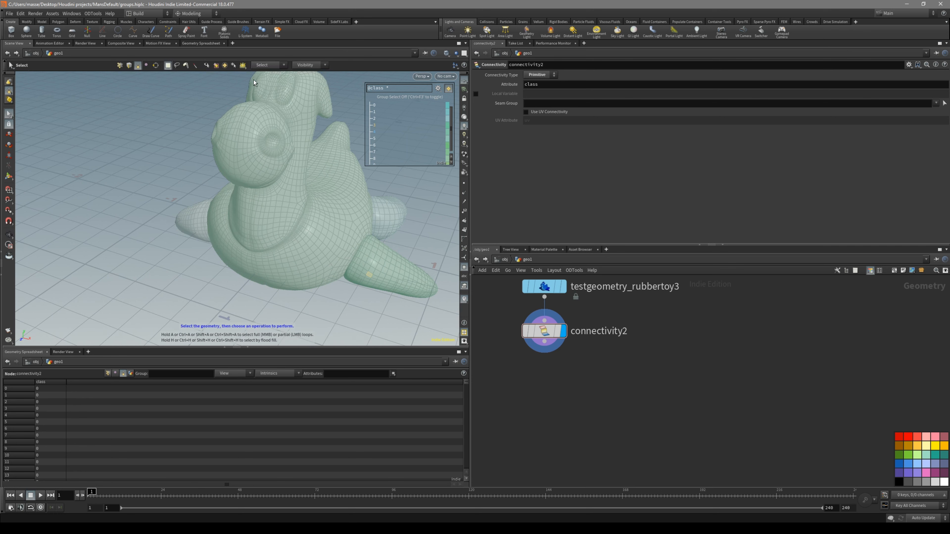
{"action": "key", "text": "s"}
{"action": "left_click", "coordinate": [263, 65]}
{"action": "left_click", "coordinate": [265, 66]}
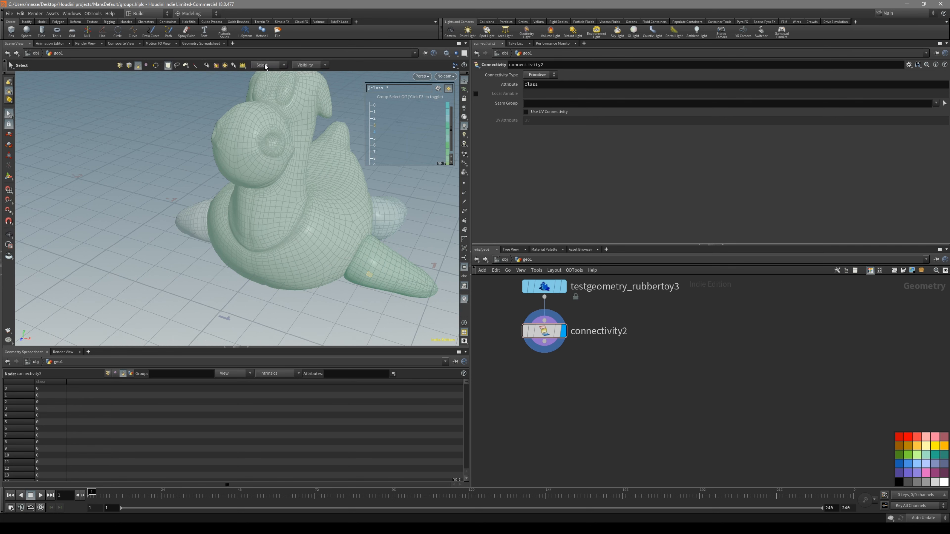
{"action": "left_click", "coordinate": [225, 65]}
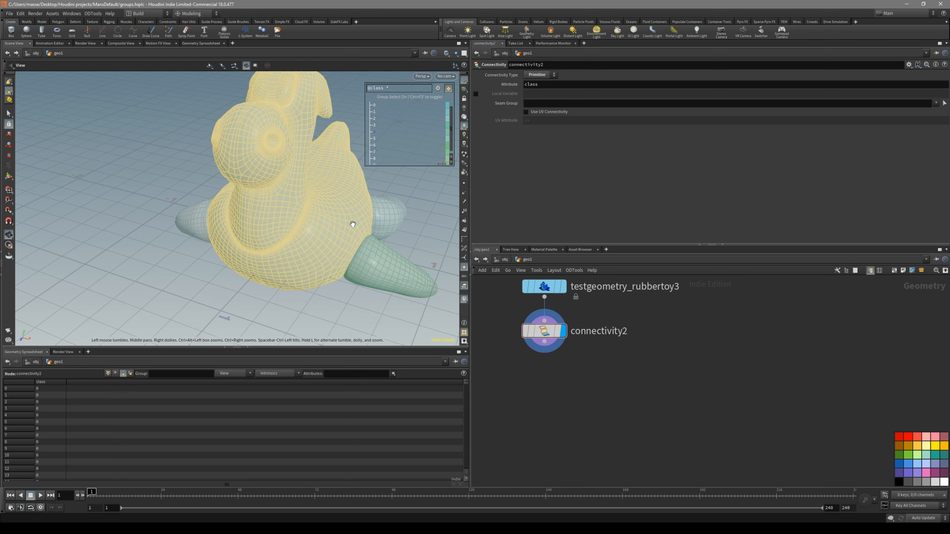
{"action": "left_click_drag", "start_coordinate": [395, 262], "coordinate": [142, 271], "text": "alt"}
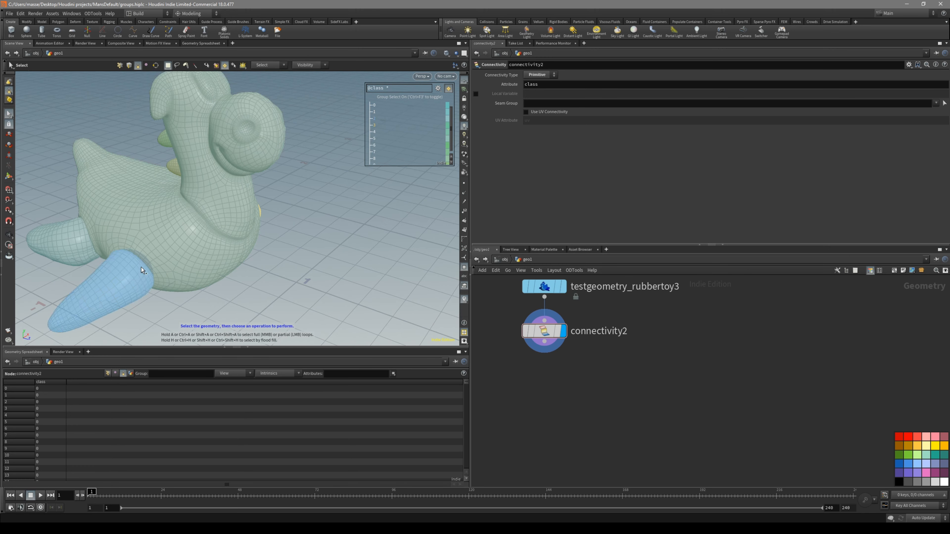
{"action": "left_click_drag", "start_coordinate": [263, 211], "coordinate": [362, 261], "text": "alt"}
{"action": "left_click", "coordinate": [377, 266]}
{"action": "key", "text": "c"}
{"action": "left_click", "coordinate": [395, 278]}
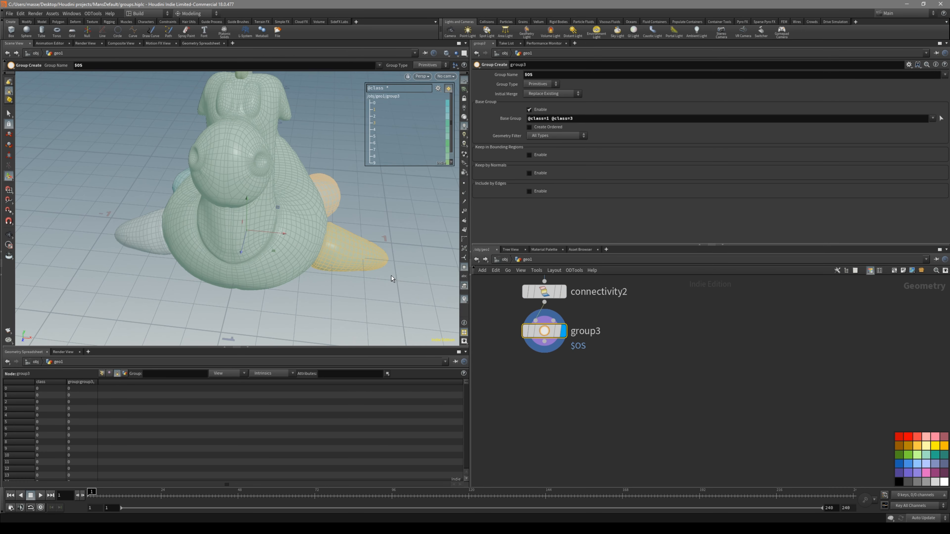
{"action": "left_click_drag", "start_coordinate": [528, 323], "coordinate": [528, 348]}
{"action": "left_click_drag", "start_coordinate": [371, 184], "coordinate": [357, 185], "text": "alt"}
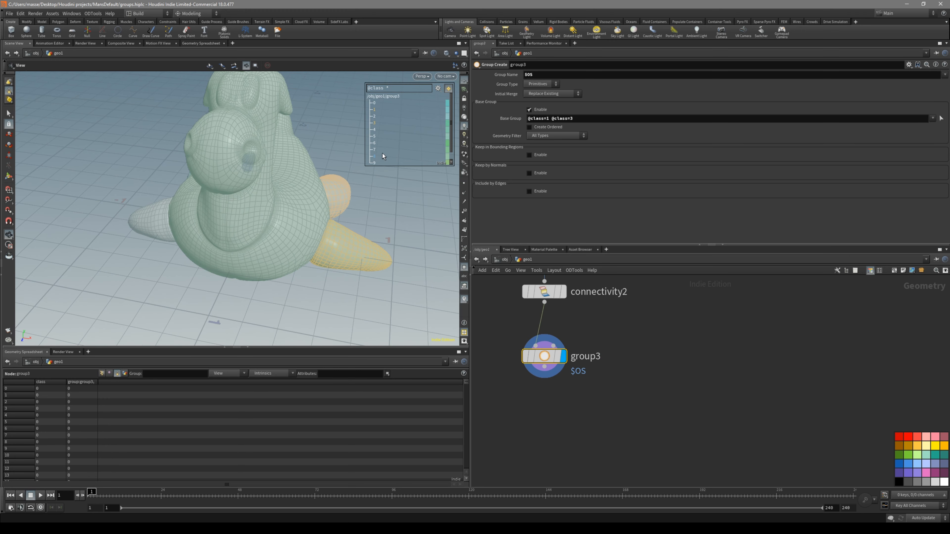
{"action": "middle_click_drag", "start_coordinate": [309, 120], "coordinate": [318, 142], "text": "alt"}
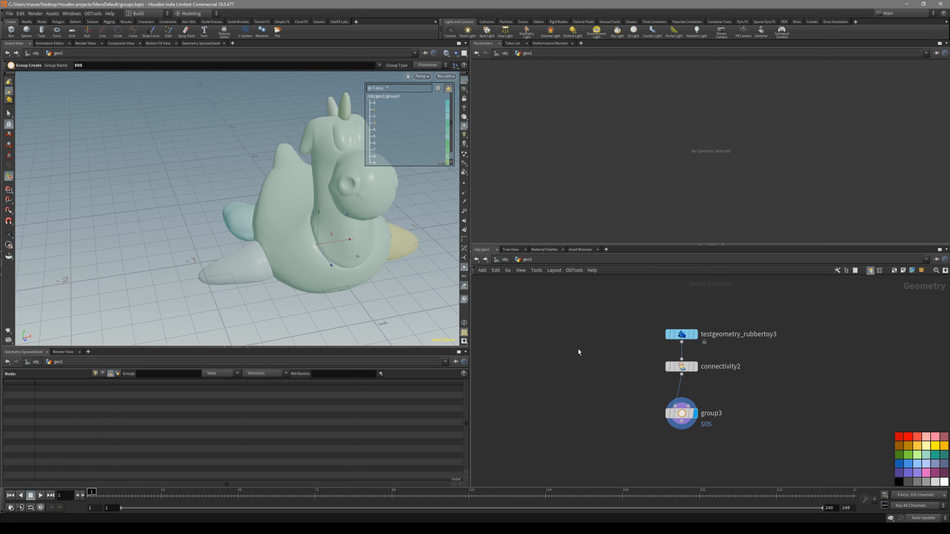
Step: Add a Grid node beside the rubber toy's node chain
{"action": "left_click", "coordinate": [694, 335]}
{"action": "left_click", "coordinate": [694, 413]}
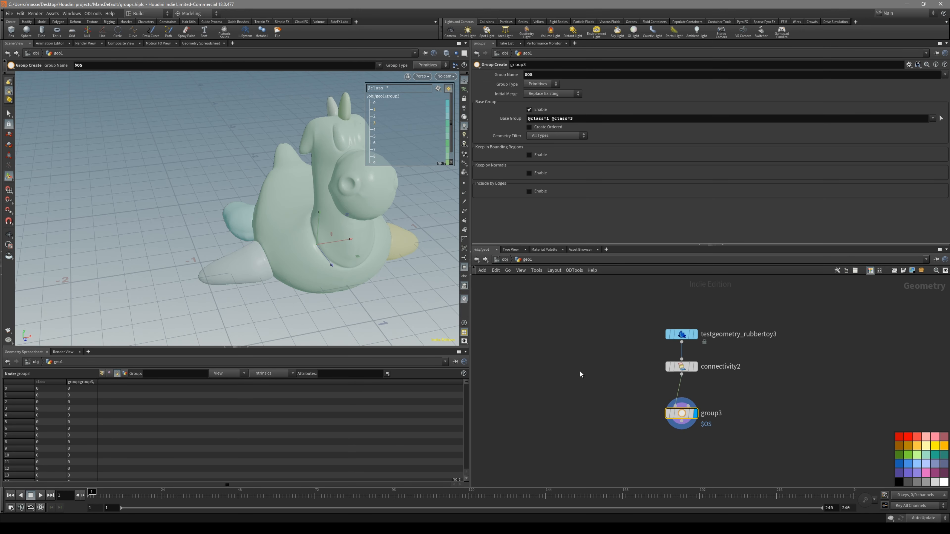
{"action": "key", "text": "Tab"}
{"action": "type", "text": "grid"}
{"action": "key", "text": "Return"}
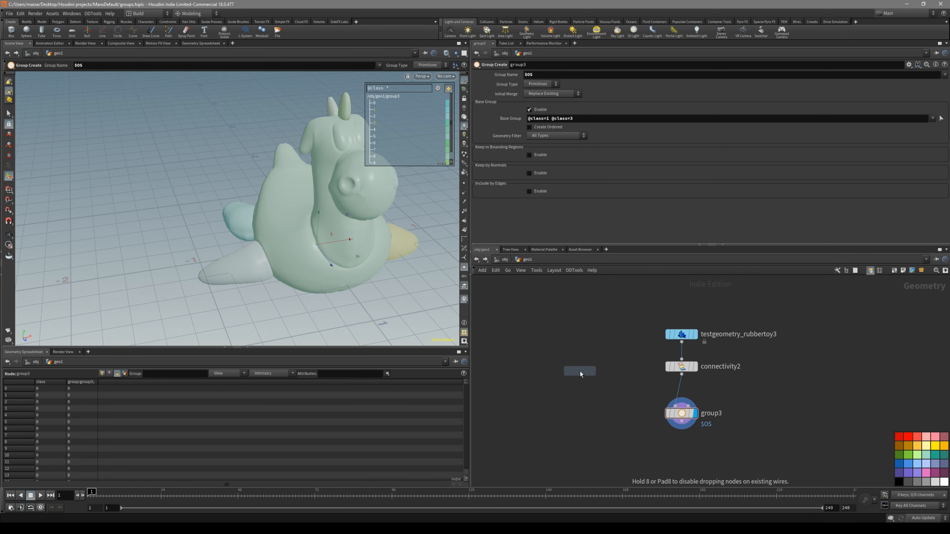
{"action": "left_click", "coordinate": [550, 311]}
{"action": "scroll", "coordinate": [331, 259], "scroll_direction": "down", "scroll_amount": 5}
{"action": "mouse_move", "coordinate": [331, 259]}
{"action": "left_mouse_down", "text": "alt"}
{"action": "mouse_move", "coordinate": [254, 248]}
{"action": "mouse_move", "coordinate": [379, 257]}
{"action": "left_mouse_up", "text": "alt"}
{"action": "key", "text": "w"}
{"action": "key", "text": "space+2"}
{"action": "scroll", "coordinate": [355, 253], "scroll_direction": "up", "scroll_amount": 2}
{"action": "middle_click_drag", "start_coordinate": [354, 253], "coordinate": [279, 268], "text": "alt"}
{"action": "scroll", "coordinate": [303, 270], "scroll_direction": "down", "scroll_amount": 1}
{"action": "key", "text": "s"}
{"action": "scroll", "coordinate": [356, 315], "scroll_direction": "down", "scroll_amount": 2}
{"action": "middle_click_drag", "start_coordinate": [355, 314], "coordinate": [344, 293], "text": "alt"}
{"action": "left_click_drag", "start_coordinate": [394, 315], "coordinate": [230, 215]}
{"action": "key", "text": "c"}
{"action": "left_click", "coordinate": [291, 247]}
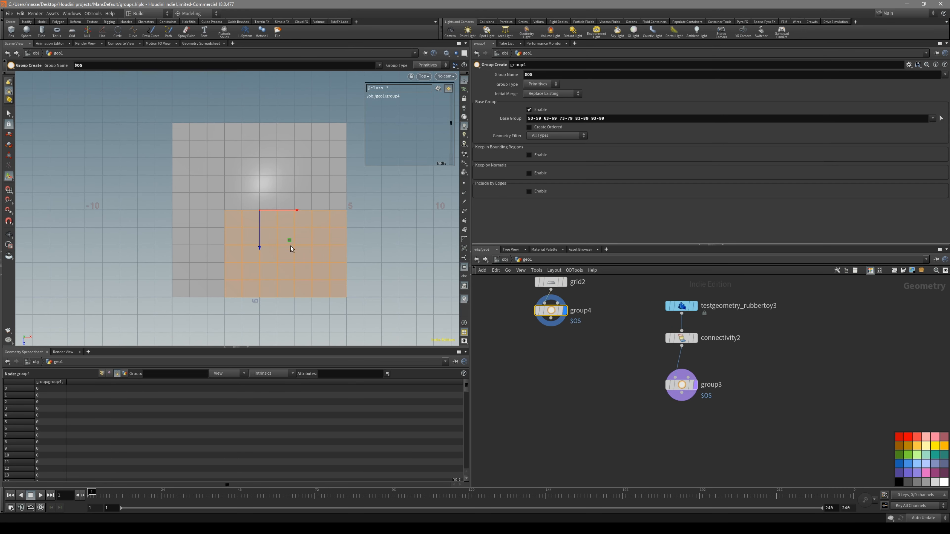
{"action": "left_click_drag", "start_coordinate": [555, 309], "coordinate": [555, 341], "text": "alt"}
{"action": "left_click", "coordinate": [551, 319]}
{"action": "left_click", "coordinate": [544, 335]}
{"action": "left_click", "coordinate": [941, 118]}
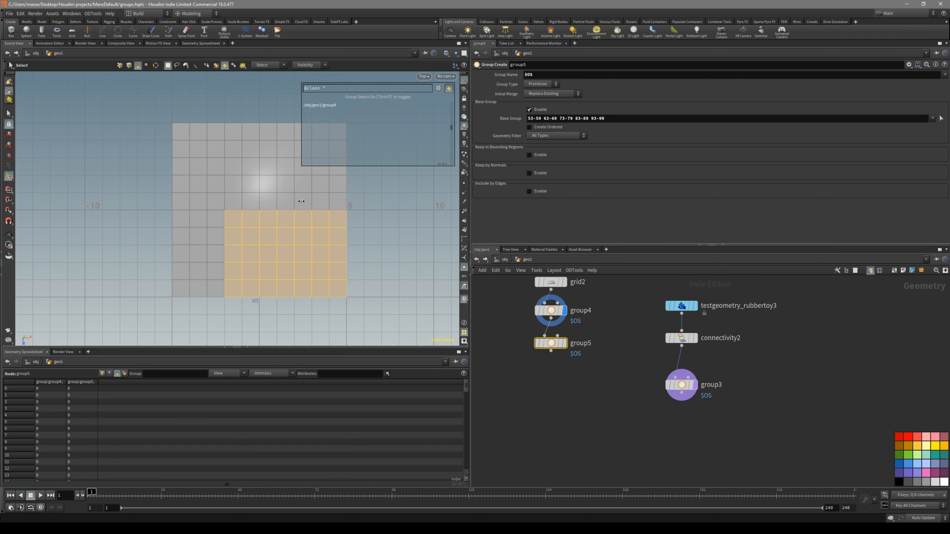
{"action": "left_click_drag", "start_coordinate": [384, 218], "coordinate": [247, 139]}
{"action": "key", "text": "Return"}
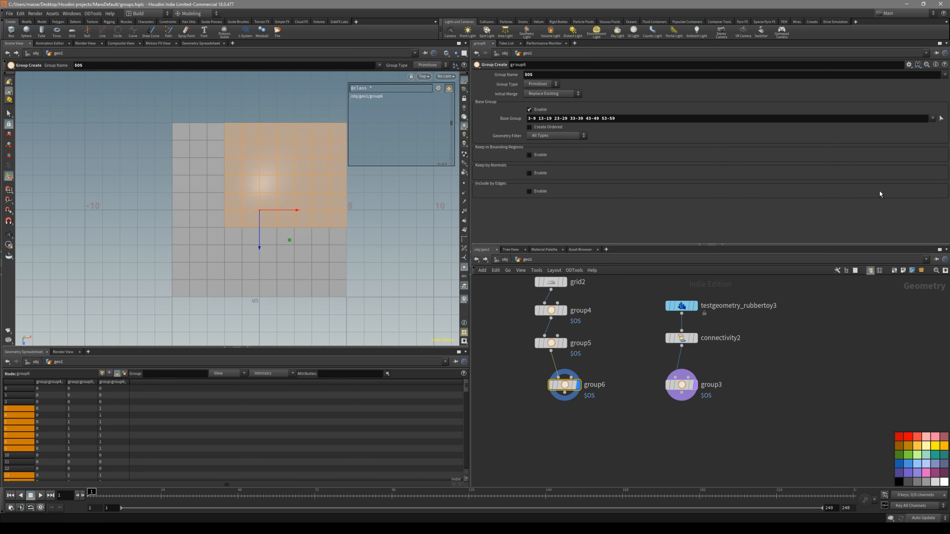
Step: Reselect group6's base group as the grid's two leftmost columns of faces, 0-1 through 90-91
{"action": "left_click", "coordinate": [941, 119]}
{"action": "left_click_drag", "start_coordinate": [132, 103], "coordinate": [197, 319]}
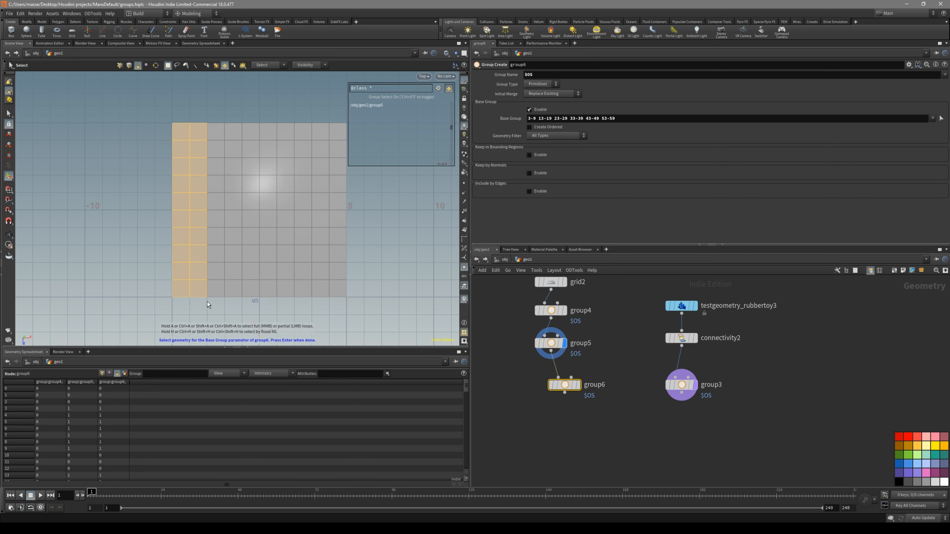
{"action": "key", "text": "Return"}
Step: Examine which grid faces group5, group4 and group6 each contain
{"action": "left_click_drag", "start_coordinate": [231, 233], "coordinate": [322, 268], "text": "alt"}
{"action": "left_click", "coordinate": [564, 343]}
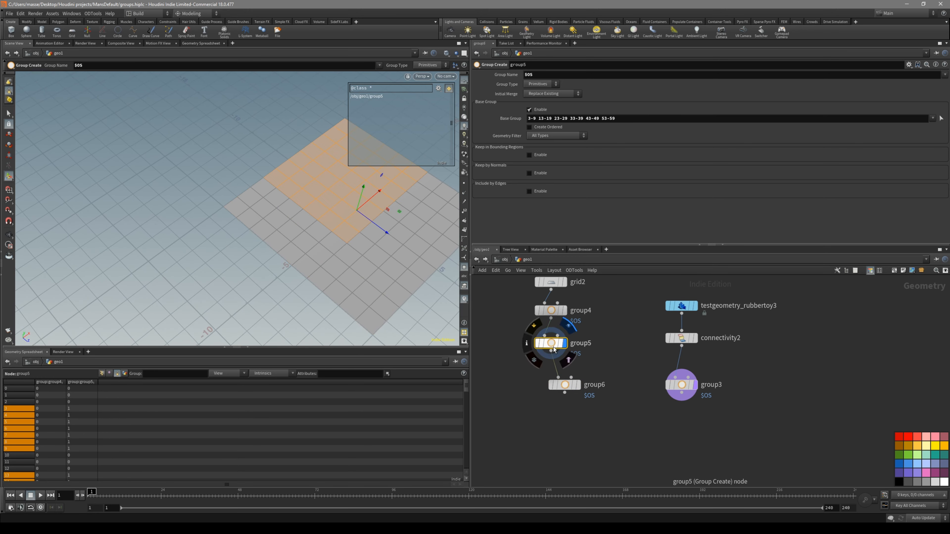
{"action": "middle_click_drag", "start_coordinate": [384, 263], "coordinate": [360, 263], "text": "alt"}
{"action": "left_click_drag", "start_coordinate": [361, 263], "coordinate": [318, 263], "text": "alt"}
{"action": "middle_click_drag", "start_coordinate": [318, 263], "coordinate": [308, 251], "text": "alt"}
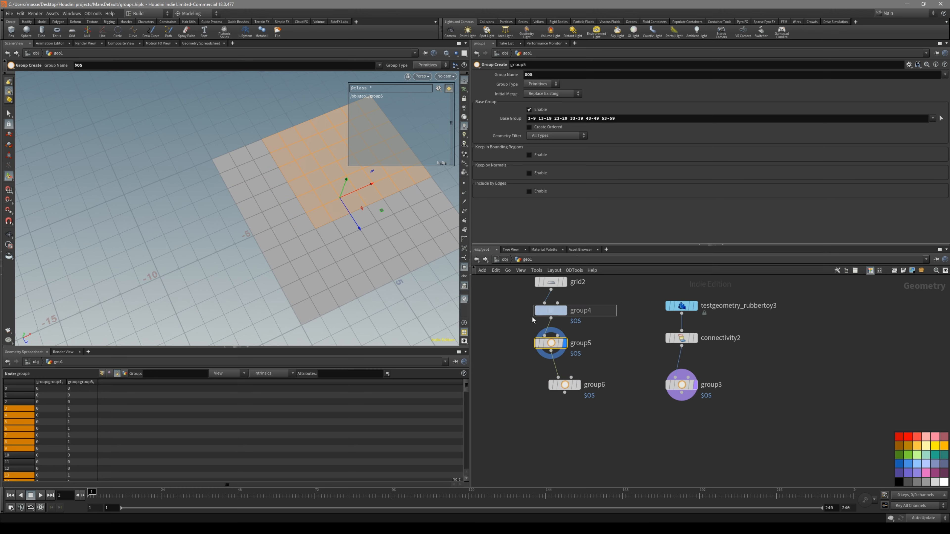
{"action": "left_click", "coordinate": [550, 310]}
{"action": "left_click", "coordinate": [574, 391]}
{"action": "left_click_drag", "start_coordinate": [355, 286], "coordinate": [326, 281], "text": "alt"}
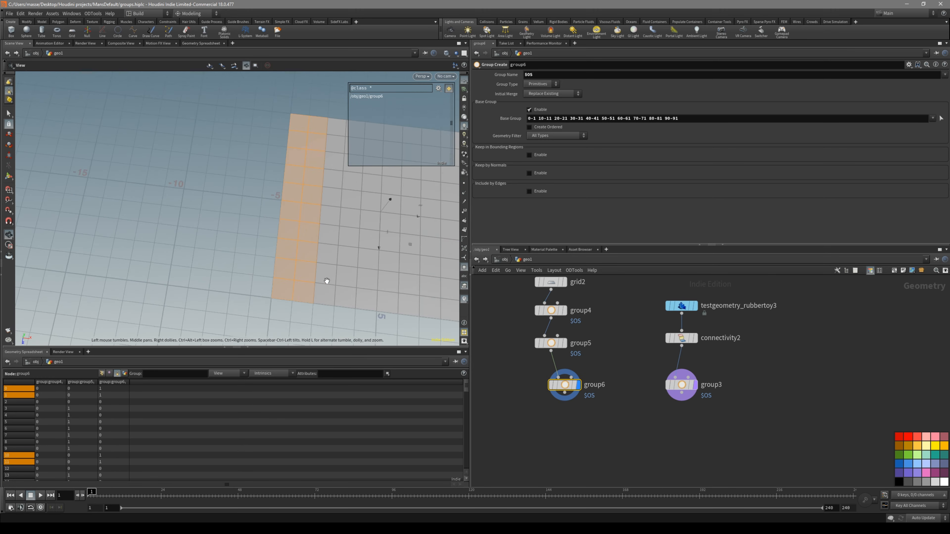
{"action": "middle_click_drag", "start_coordinate": [326, 280], "coordinate": [277, 265], "text": "alt"}
Step: Append a new Group node below group6 and display its output
{"action": "left_click", "coordinate": [569, 421]}
{"action": "left_click", "coordinate": [565, 392]}
{"action": "key", "text": "Tab"}
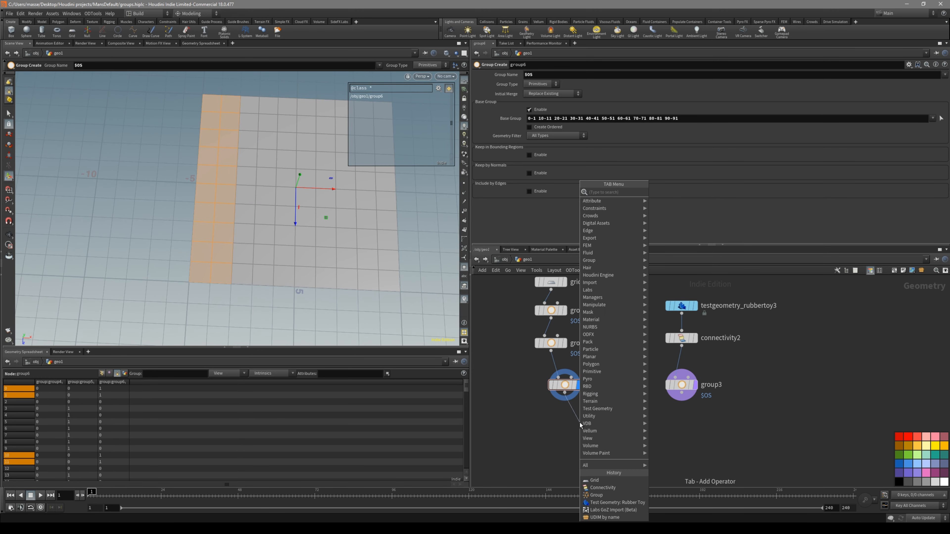
{"action": "type", "text": "group"}
{"action": "key", "text": "Return"}
{"action": "left_click", "coordinate": [580, 422]}
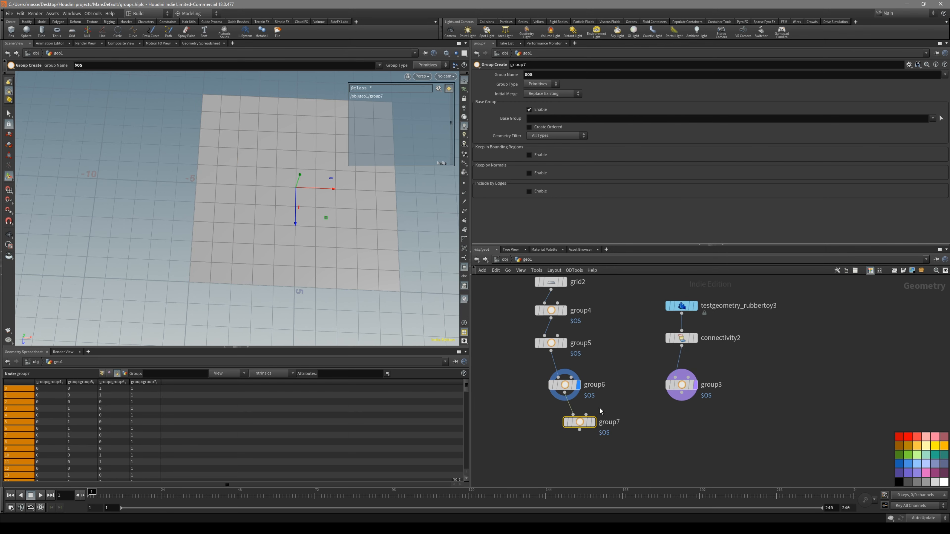
{"action": "left_click", "coordinate": [592, 422]}
Step: Set the new group node's base group to *
{"action": "middle_click_drag", "start_coordinate": [366, 220], "coordinate": [355, 238], "text": "alt"}
{"action": "key", "text": "Return"}
{"action": "left_click", "coordinate": [543, 118]}
{"action": "type", "text": "*"}
{"action": "key", "text": "Return"}
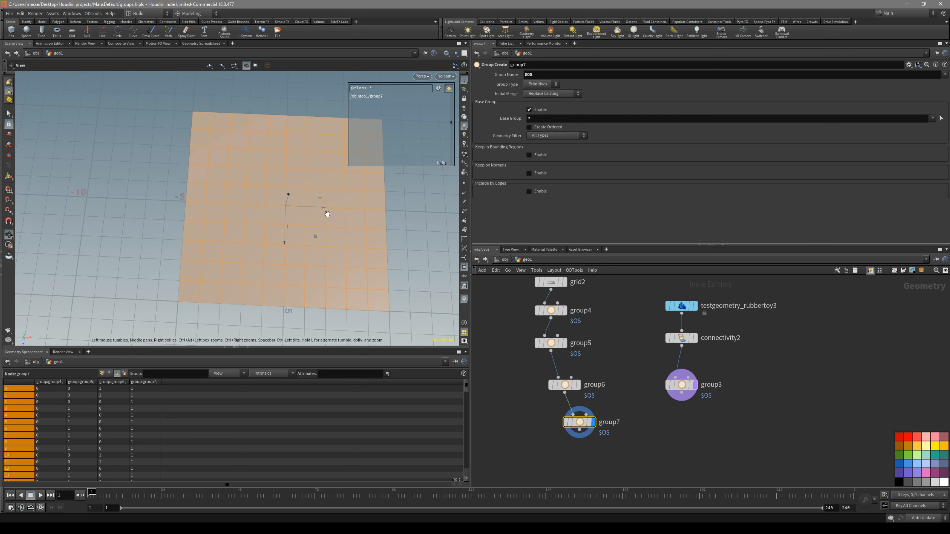
Step: Change group7's base group pattern to ?*
{"action": "left_click_drag", "start_coordinate": [330, 212], "coordinate": [337, 233], "text": "alt"}
{"action": "middle_click_drag", "start_coordinate": [332, 257], "coordinate": [322, 255], "text": "alt"}
{"action": "left_click_drag", "start_coordinate": [322, 255], "coordinate": [348, 242], "text": "alt"}
{"action": "left_click", "coordinate": [529, 119]}
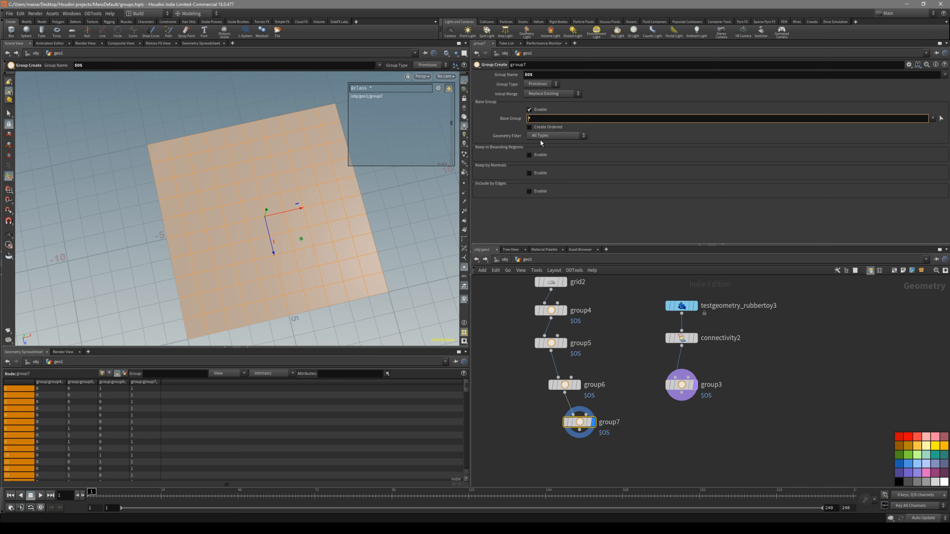
{"action": "type", "text": "?"}
{"action": "key", "text": "Return"}
{"action": "left_click_drag", "start_coordinate": [262, 232], "coordinate": [230, 249], "text": "alt"}
{"action": "left_click_drag", "start_coordinate": [321, 232], "coordinate": [291, 245], "text": "alt"}
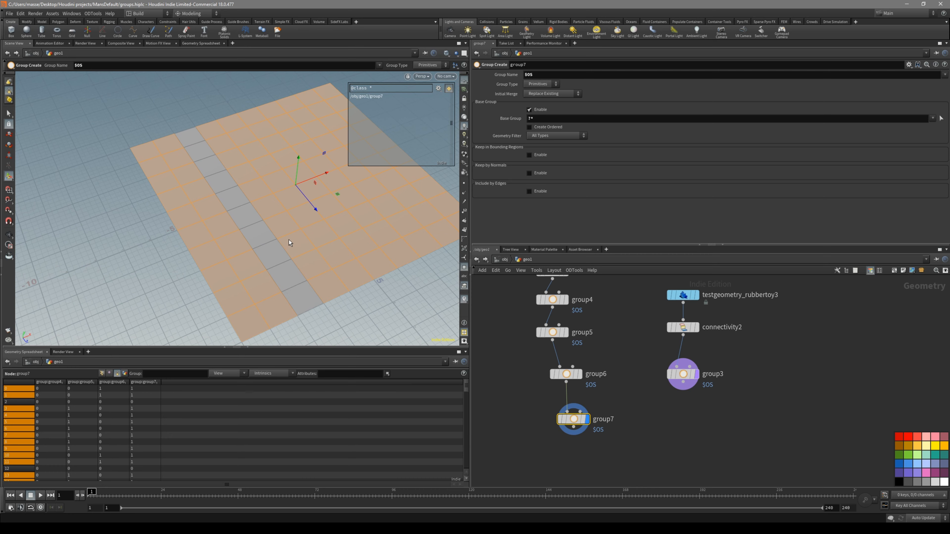
{"action": "left_click_drag", "start_coordinate": [292, 240], "coordinate": [280, 245], "text": "alt"}
Step: Rename the group7 node to all_groups
{"action": "middle_click_drag", "start_coordinate": [624, 395], "coordinate": [623, 366]}
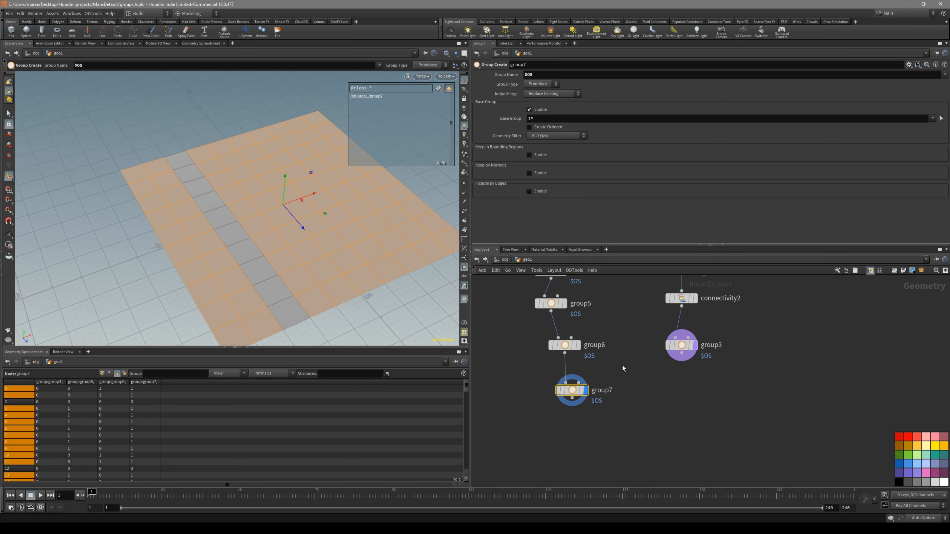
{"action": "double_click", "coordinate": [603, 391]}
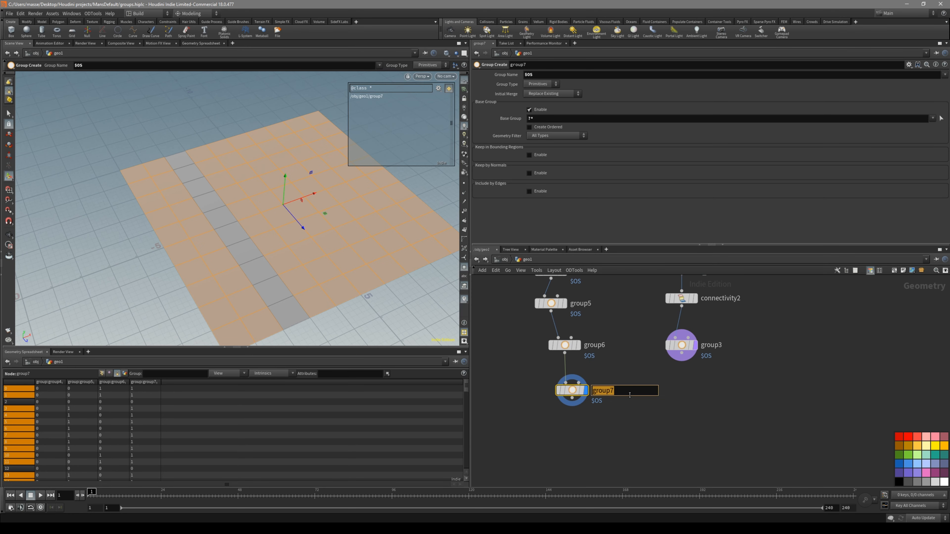
{"action": "type", "text": "ALL_groups"}
{"action": "key", "text": "Return"}
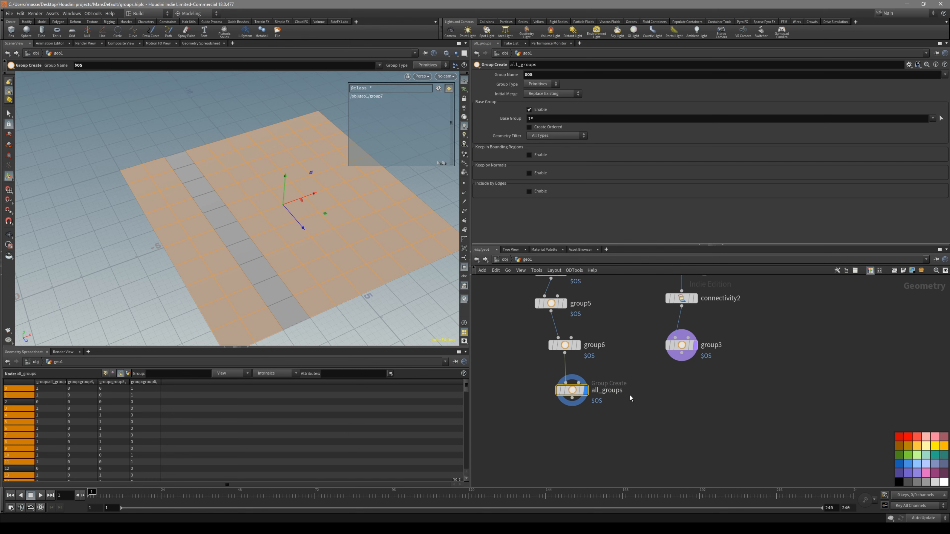
Step: Review the chain of group nodes that feeds all_groups
{"action": "middle_click_drag", "start_coordinate": [624, 399], "coordinate": [615, 419]}
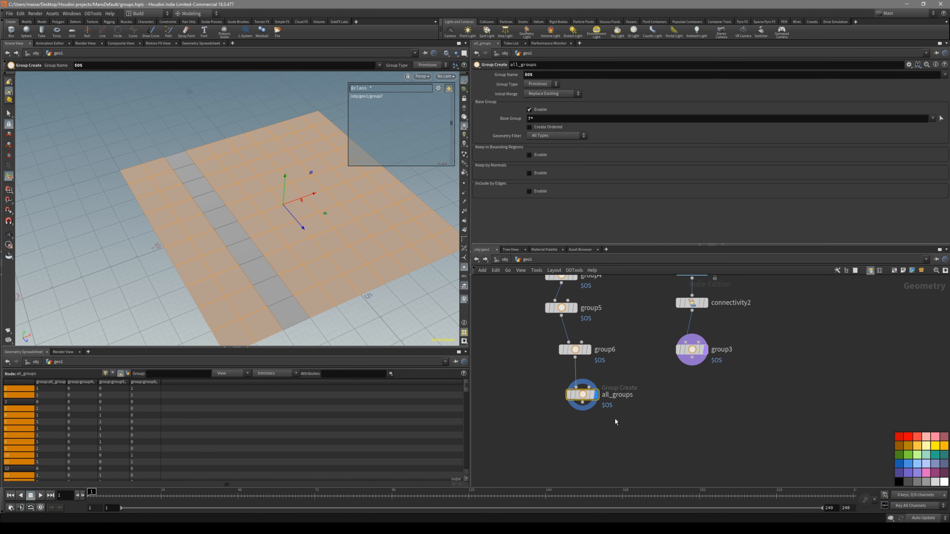
{"action": "scroll", "coordinate": [615, 419], "scroll_direction": "up", "scroll_amount": 2}
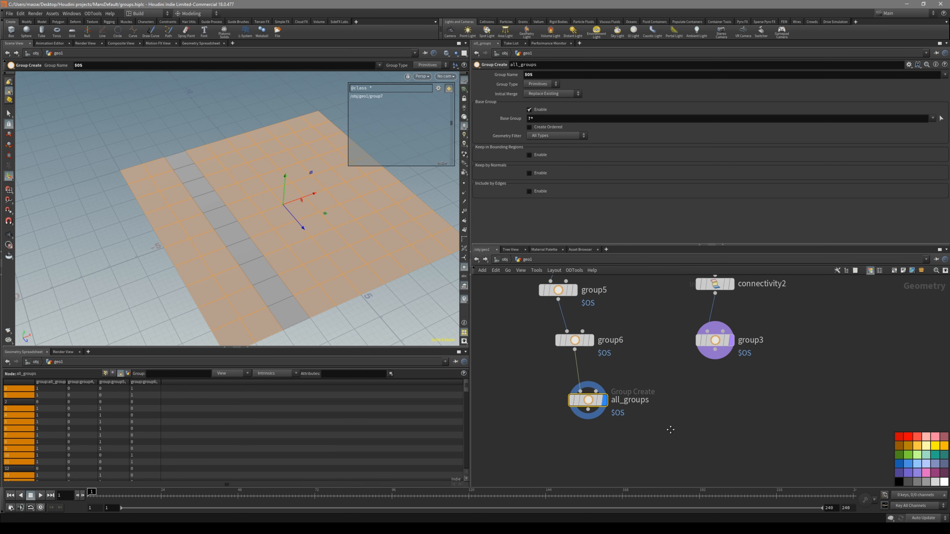
{"action": "middle_click_drag", "start_coordinate": [671, 430], "coordinate": [654, 464]}
{"action": "middle_click_drag", "start_coordinate": [620, 401], "coordinate": [630, 425]}
{"action": "left_click", "coordinate": [569, 402]}
{"action": "middle_click_drag", "start_coordinate": [622, 342], "coordinate": [605, 369]}
{"action": "left_click", "coordinate": [561, 386]}
{"action": "left_click", "coordinate": [562, 347]}
{"action": "left_click", "coordinate": [548, 374]}
{"action": "middle_click_drag", "start_coordinate": [609, 417], "coordinate": [616, 392]}
{"action": "left_click", "coordinate": [573, 397]}
{"action": "middle_click_drag", "start_coordinate": [660, 431], "coordinate": [644, 389]}
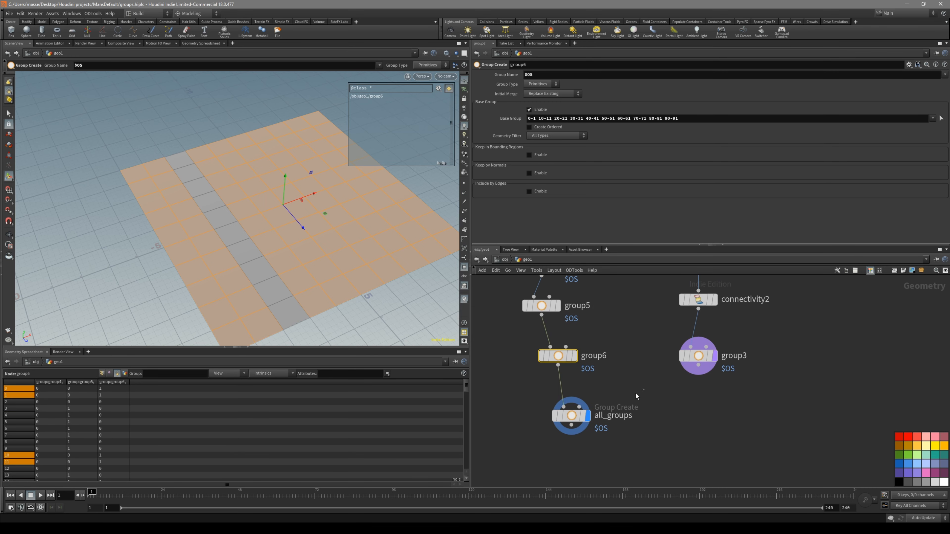
{"action": "left_click", "coordinate": [572, 415]}
{"action": "middle_click_drag", "start_coordinate": [583, 440], "coordinate": [616, 418]}
Step: Duplicate the all_groups node and place the displayed copy directly below it in the chain
{"action": "left_click_drag", "start_coordinate": [329, 305], "coordinate": [349, 315], "text": "alt"}
{"action": "key", "text": "Return"}
{"action": "left_click_drag", "start_coordinate": [604, 396], "coordinate": [591, 396]}
{"action": "middle_click_drag", "start_coordinate": [611, 440], "coordinate": [617, 412]}
{"action": "left_click_drag", "start_coordinate": [600, 371], "coordinate": [618, 429], "text": "alt"}
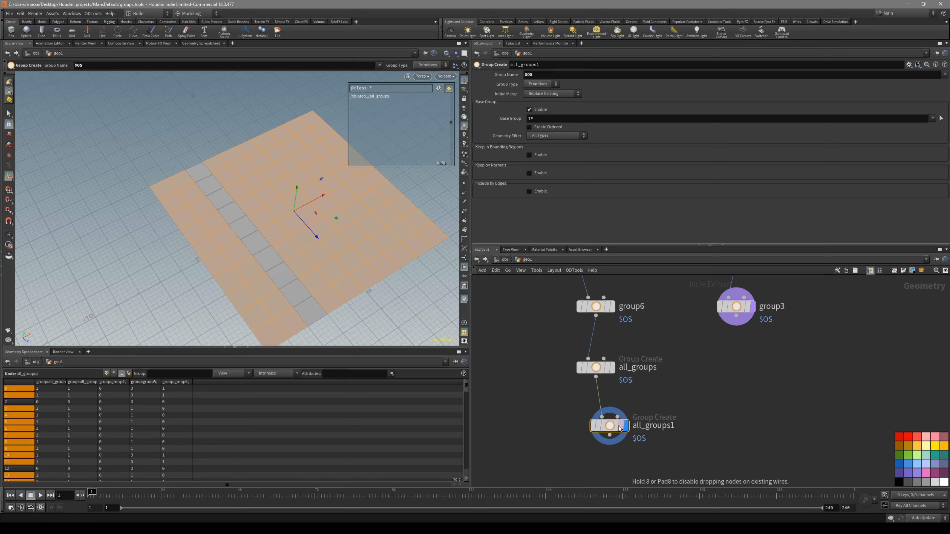
Step: Read the pattern-matching section of the Groups help page, especially how ^ excludes group names
{"action": "left_click_drag", "start_coordinate": [431, 333], "coordinate": [387, 328], "text": "alt"}
{"action": "left_click", "coordinate": [405, 527]}
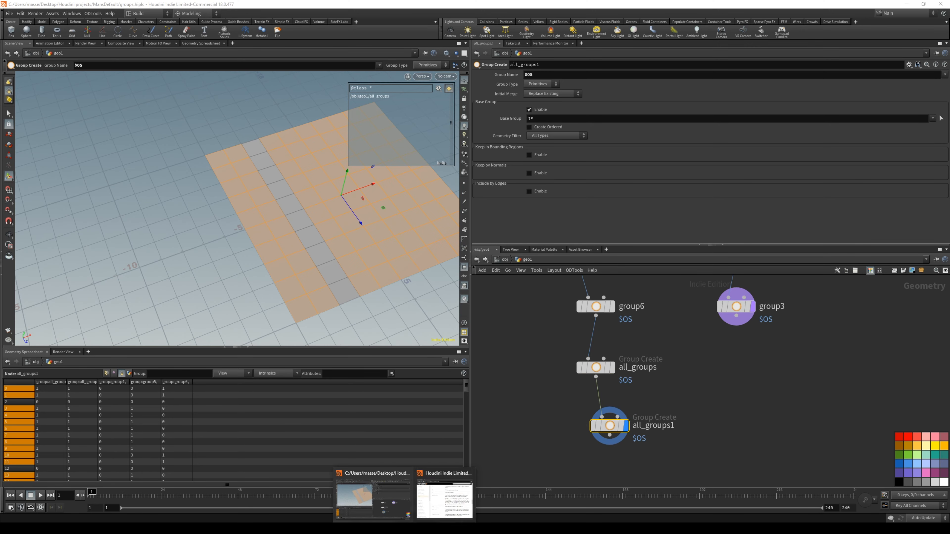
{"action": "left_click", "coordinate": [441, 501]}
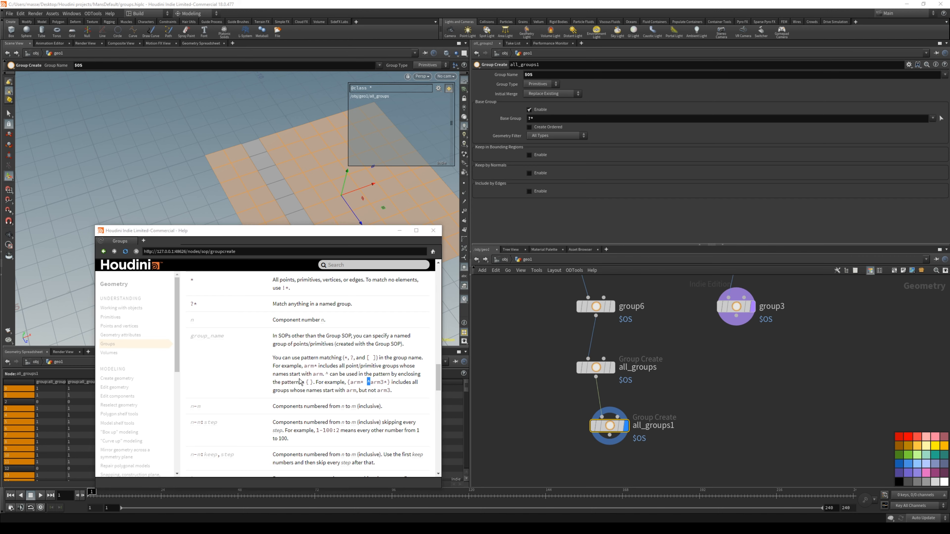
{"action": "left_click", "coordinate": [340, 396]}
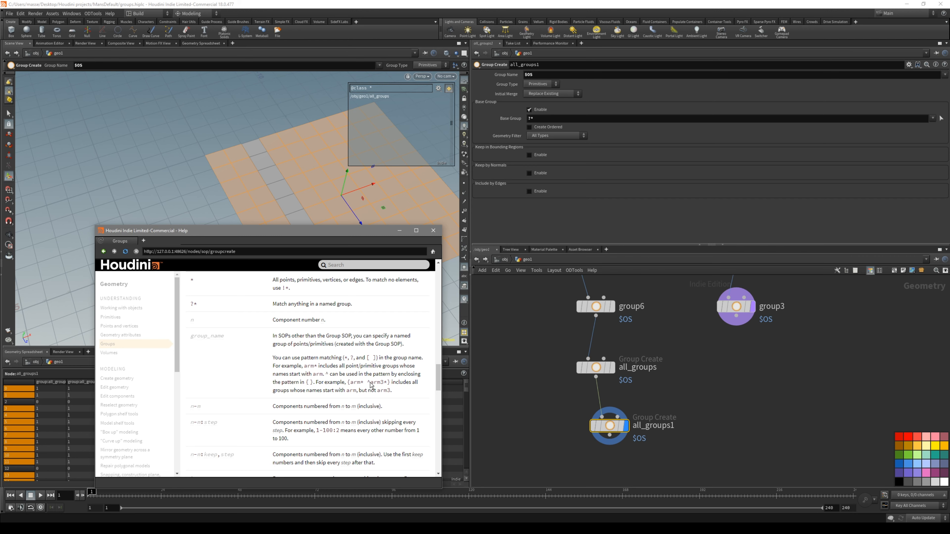
{"action": "triple_click", "coordinate": [370, 382]}
{"action": "left_click", "coordinate": [665, 426]}
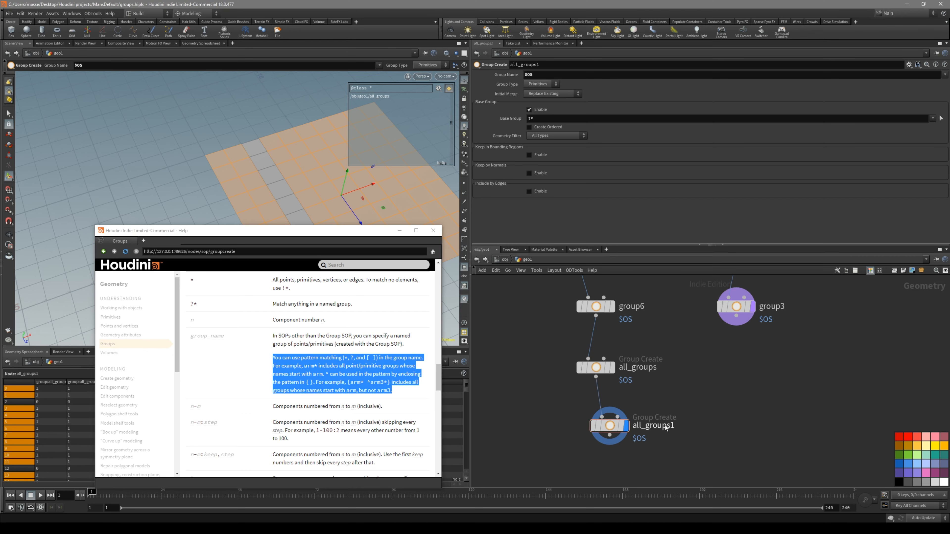
{"action": "left_click", "coordinate": [396, 352]}
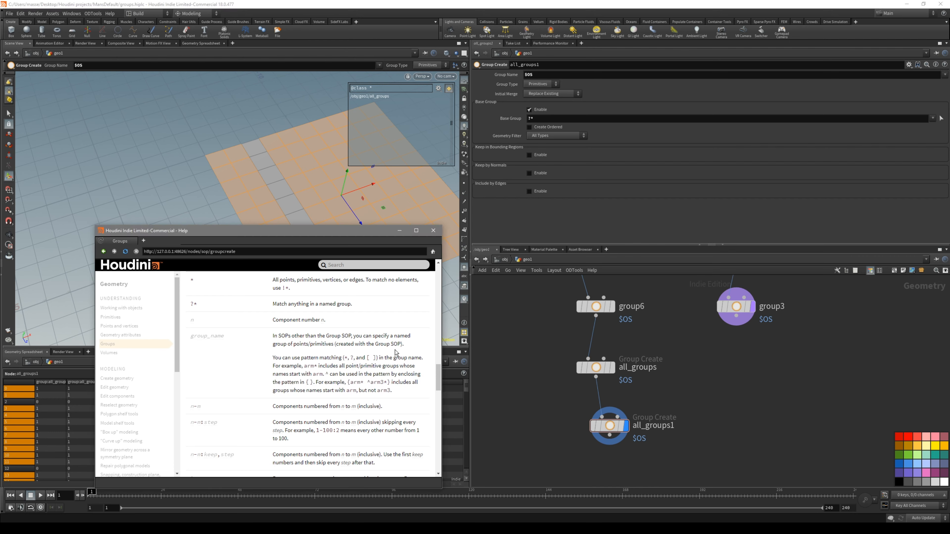
{"action": "left_click", "coordinate": [400, 230]}
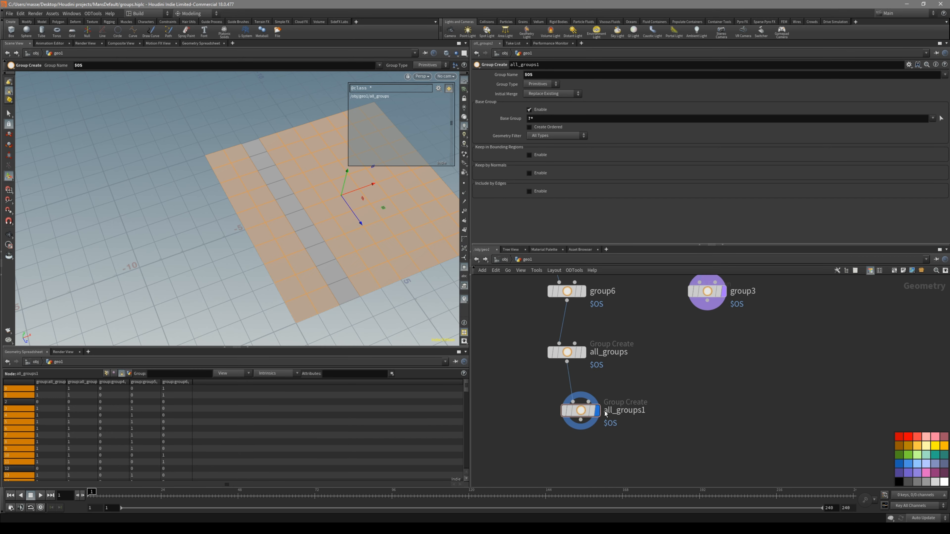
Step: Change all_groups1's base group pattern to * ^?* so it takes only the primitives outside every named group
{"action": "left_click", "coordinate": [546, 118]}
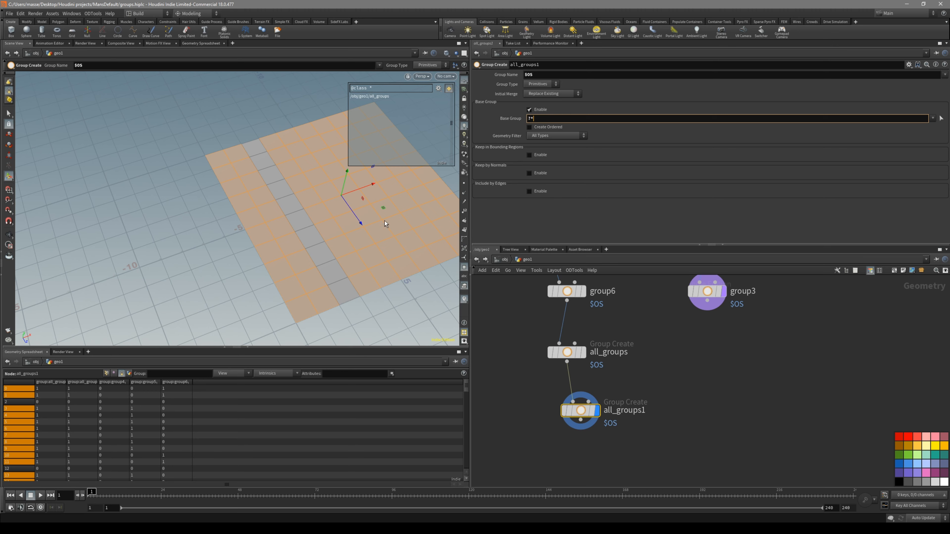
{"action": "middle_click_drag", "start_coordinate": [377, 216], "coordinate": [348, 239], "text": "alt"}
{"action": "left_click_drag", "start_coordinate": [347, 240], "coordinate": [365, 227], "text": "alt"}
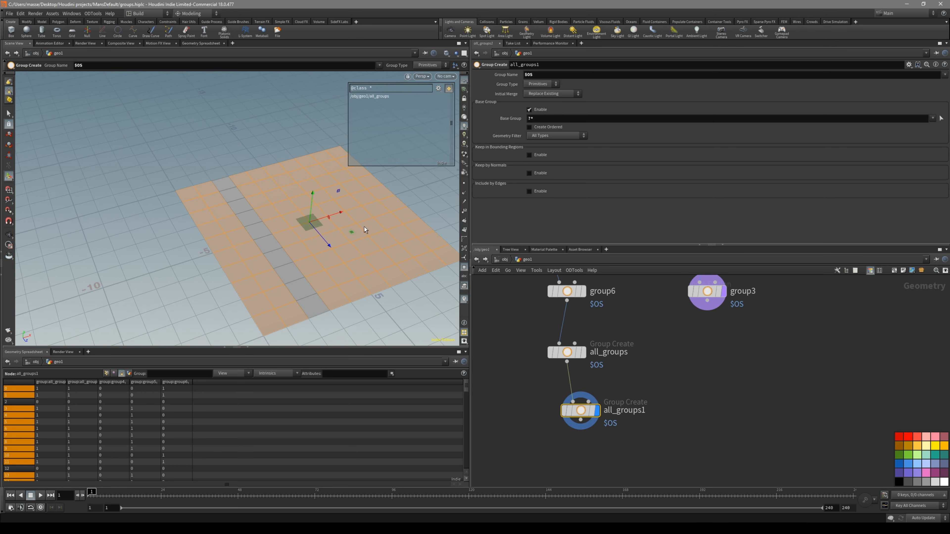
{"action": "left_click", "coordinate": [526, 119]}
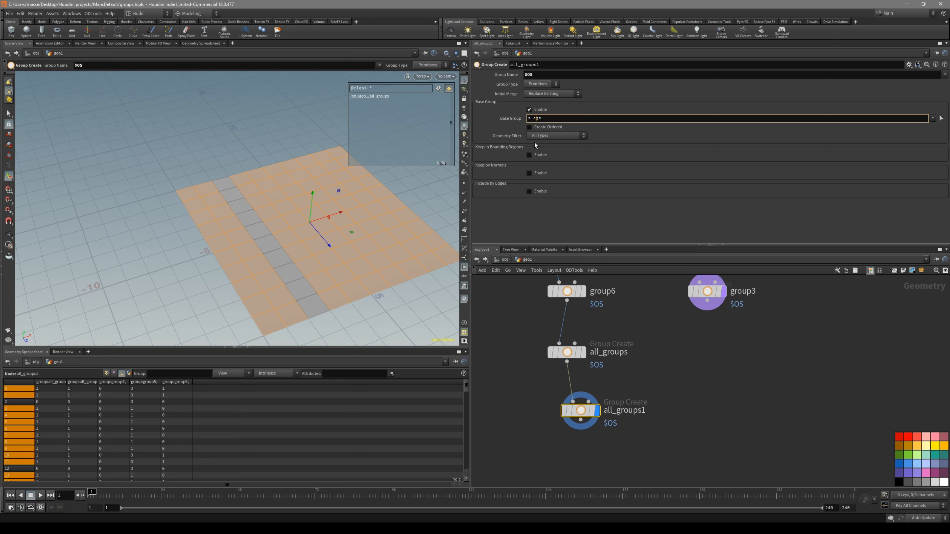
{"action": "key", "text": "Return"}
{"action": "left_click_drag", "start_coordinate": [373, 205], "coordinate": [367, 257], "text": "alt"}
{"action": "key", "text": "Return"}
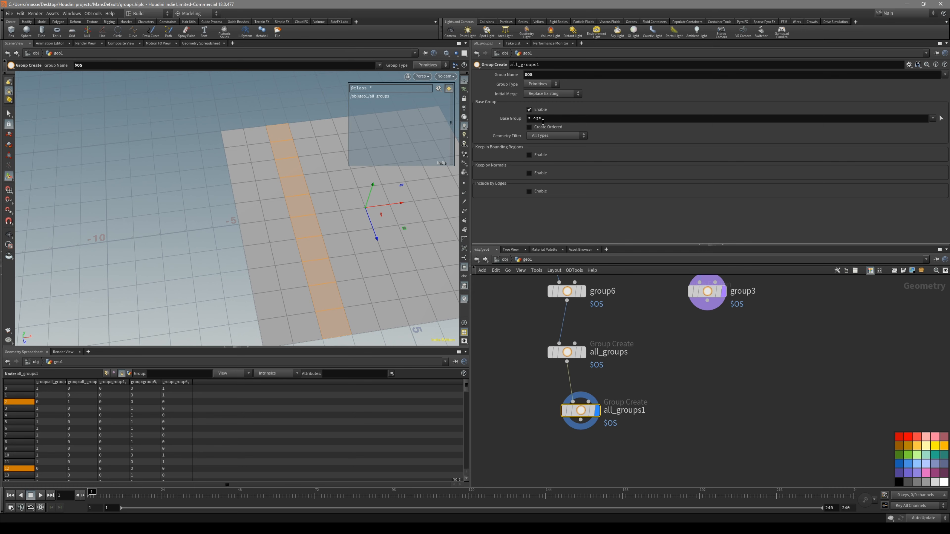
{"action": "mouse_move", "coordinate": [373, 242]}
{"action": "middle_mouse_down", "text": "alt"}
{"action": "mouse_move", "coordinate": [368, 225]}
{"action": "mouse_move", "coordinate": [360, 231]}
{"action": "middle_mouse_up", "text": "alt"}
{"action": "scroll", "coordinate": [369, 224], "scroll_direction": "down", "scroll_amount": 1}
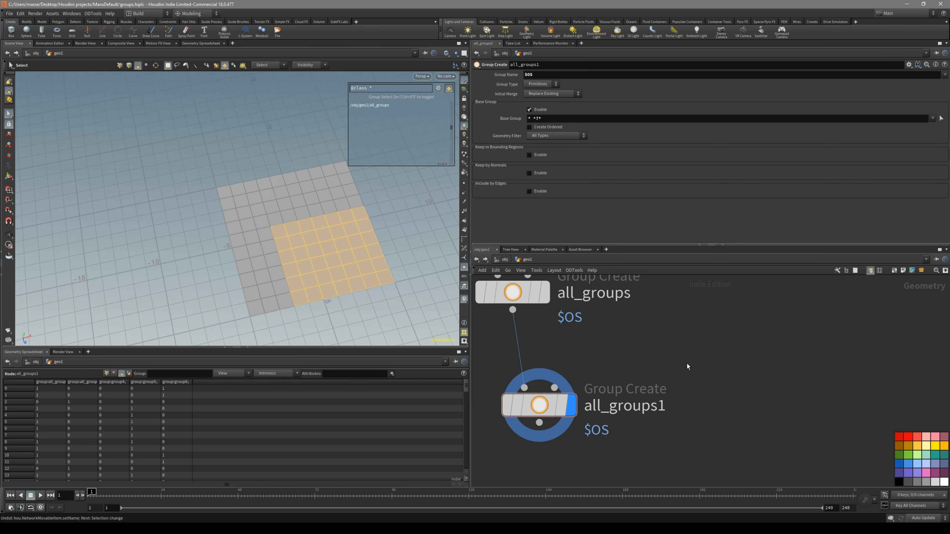
Step: Rename the all_groups1 node to rest_of_geo
{"action": "double_click", "coordinate": [661, 409]}
{"action": "type", "text": "rest_of_"}
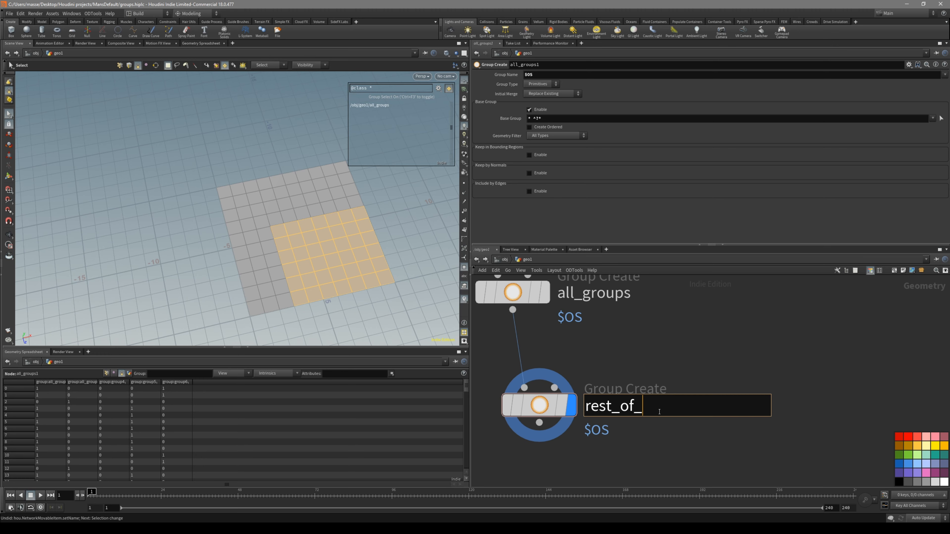
{"action": "type", "text": "geo"}
{"action": "key", "text": "Return"}
{"action": "scroll", "coordinate": [651, 348], "scroll_direction": "down", "scroll_amount": 4}
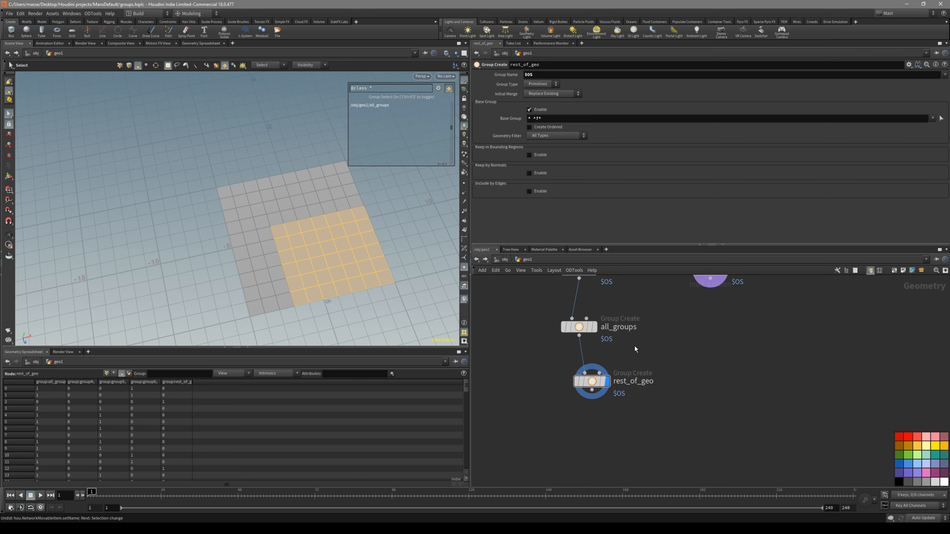
Step: Bypass group5 to check how rest_of_geo reacts, and re-enable it
{"action": "middle_click_drag", "start_coordinate": [341, 247], "coordinate": [341, 257], "text": "alt"}
{"action": "middle_click_drag", "start_coordinate": [640, 294], "coordinate": [613, 361]}
{"action": "middle_click_drag", "start_coordinate": [604, 294], "coordinate": [624, 365]}
{"action": "left_click_drag", "start_coordinate": [623, 343], "coordinate": [536, 375]}
{"action": "left_click", "coordinate": [541, 360]}
{"action": "middle_click_drag", "start_coordinate": [646, 455], "coordinate": [640, 395]}
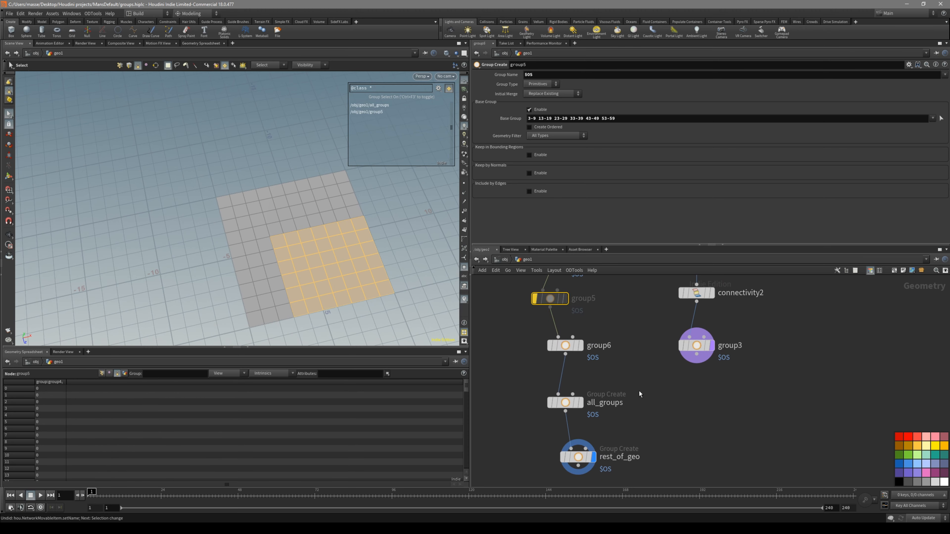
{"action": "left_click", "coordinate": [564, 461]}
{"action": "left_click_drag", "start_coordinate": [361, 259], "coordinate": [307, 255]}
{"action": "middle_click_drag", "start_coordinate": [599, 292], "coordinate": [594, 317]}
{"action": "left_click", "coordinate": [538, 324]}
{"action": "key", "text": "q"}
Step: Compare the primitives covered by rest_of_geo and all_groups by displaying the two nodes alternately
{"action": "middle_click_drag", "start_coordinate": [520, 359], "coordinate": [535, 330]}
{"action": "middle_click_drag", "start_coordinate": [653, 417], "coordinate": [640, 382]}
{"action": "left_click", "coordinate": [576, 417]}
{"action": "left_click", "coordinate": [570, 363]}
{"action": "key", "text": "r"}
{"action": "left_click", "coordinate": [577, 418]}
{"action": "key", "text": "r"}
{"action": "left_click", "coordinate": [568, 362]}
{"action": "key", "text": "r"}
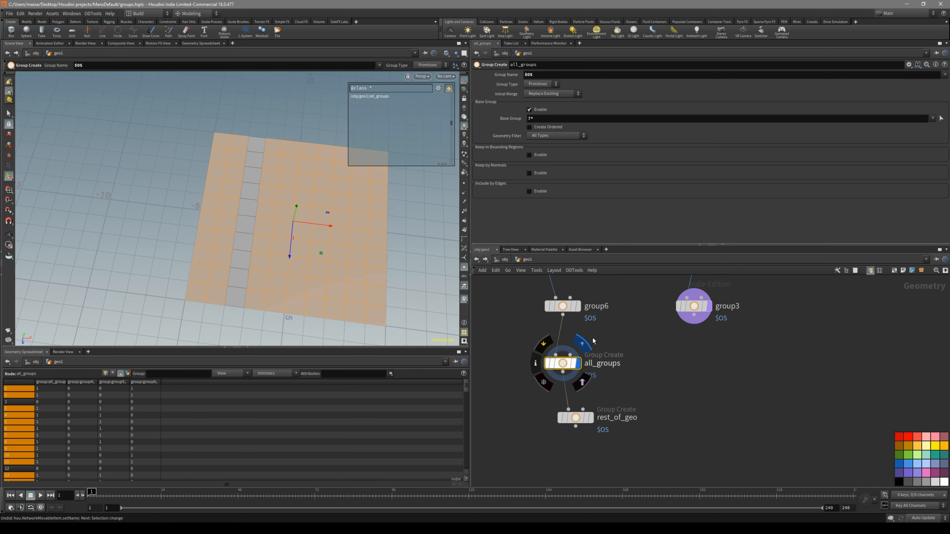
Step: Inspect the individual grid groups upstream, going from group6 through group5 to group4
{"action": "middle_click_drag", "start_coordinate": [589, 339], "coordinate": [592, 391]}
{"action": "left_click", "coordinate": [566, 358]}
{"action": "key", "text": "r"}
{"action": "middle_click_drag", "start_coordinate": [612, 324], "coordinate": [619, 359]}
{"action": "left_click", "coordinate": [550, 341]}
{"action": "key", "text": "r"}
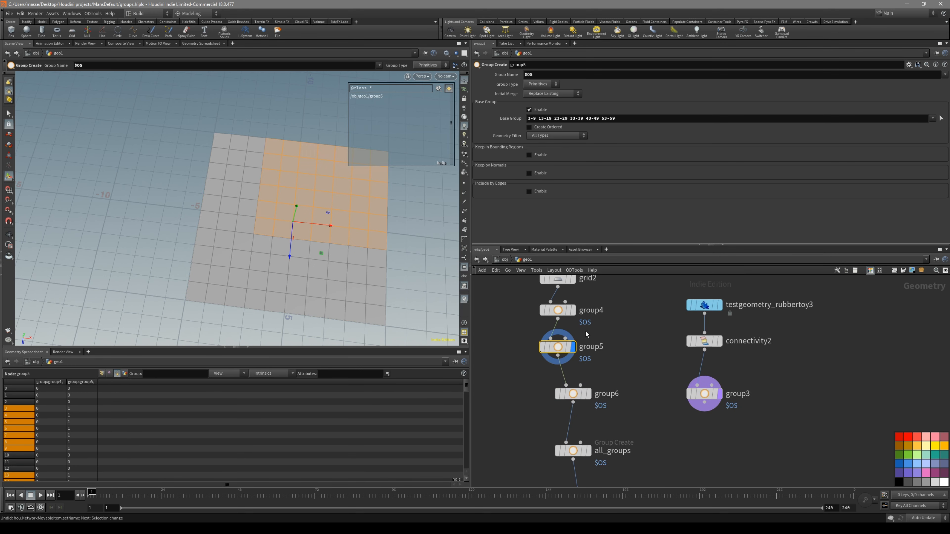
{"action": "middle_click_drag", "start_coordinate": [550, 311], "coordinate": [558, 346]}
{"action": "left_click", "coordinate": [559, 344]}
Step: Display testgeometry_rubbertoy3 and frame the toy in the viewport
{"action": "middle_click_drag", "start_coordinate": [637, 356], "coordinate": [527, 337]}
{"action": "left_click", "coordinate": [609, 321]}
{"action": "key", "text": "r"}
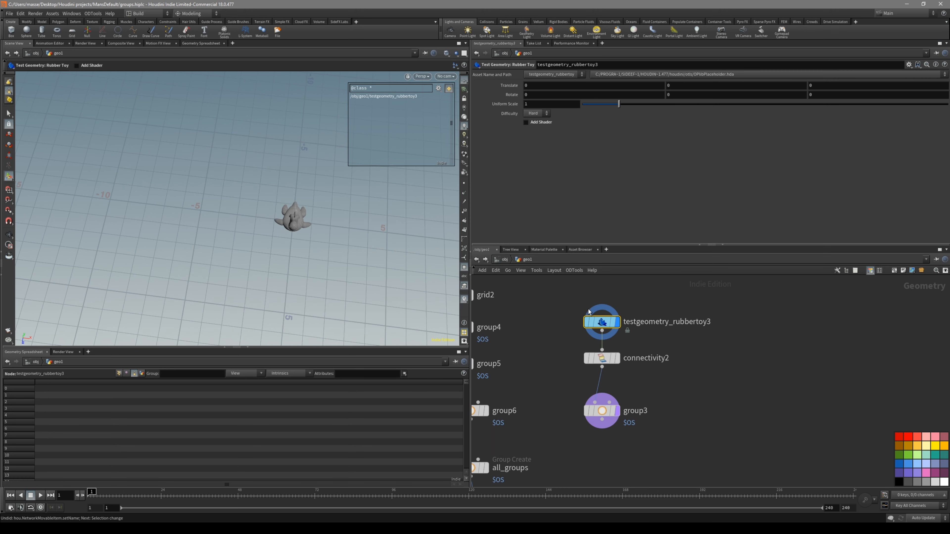
{"action": "key", "text": "space+g"}
{"action": "left_click_drag", "start_coordinate": [290, 224], "coordinate": [441, 303]}
{"action": "key", "text": "Return"}
Step: Move testgeometry_rubbertoy3 further above connectivity2, and display connectivity2 and group3 in turn
{"action": "mouse_move", "coordinate": [631, 346]}
{"action": "left_click_drag", "start_coordinate": [602, 322], "coordinate": [595, 295]}
{"action": "left_click", "coordinate": [600, 360]}
{"action": "key", "text": "r"}
{"action": "left_click_drag", "start_coordinate": [398, 280], "coordinate": [317, 225], "text": "alt"}
{"action": "left_click", "coordinate": [599, 411]}
{"action": "key", "text": "r"}
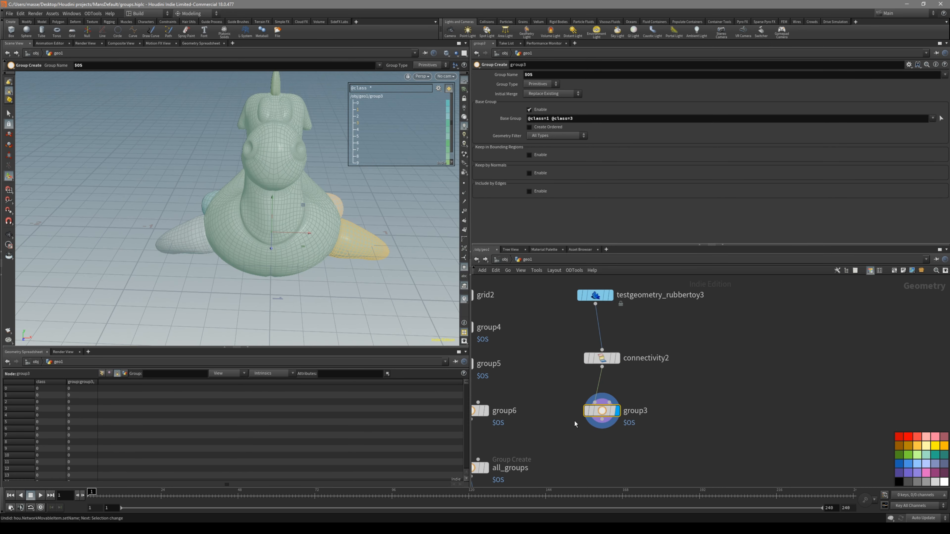
Step: Duplicate the group3 node and place the copy directly below it in the rubber toy chain
{"action": "left_click_drag", "start_coordinate": [387, 270], "coordinate": [337, 257], "text": "alt"}
{"action": "middle_click_drag", "start_coordinate": [624, 411], "coordinate": [647, 405]}
{"action": "left_click_drag", "start_coordinate": [628, 408], "coordinate": [682, 445]}
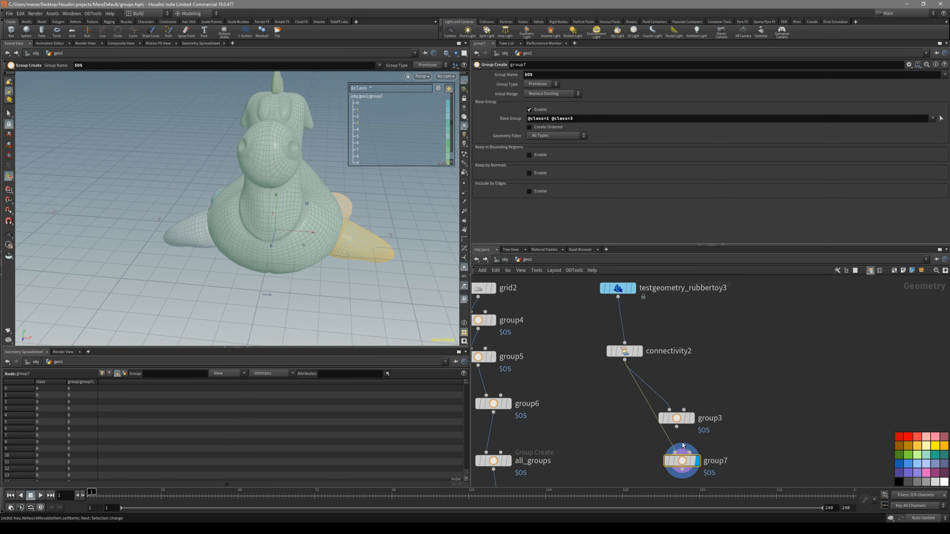
{"action": "left_click", "coordinate": [941, 118]}
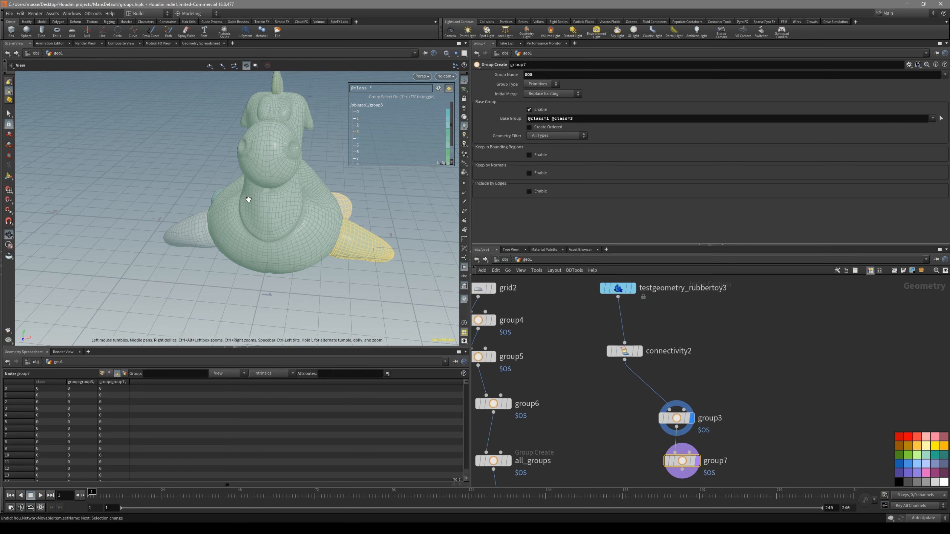
{"action": "left_click_drag", "start_coordinate": [248, 197], "coordinate": [202, 195], "text": "alt"}
{"action": "left_click", "coordinate": [195, 194]}
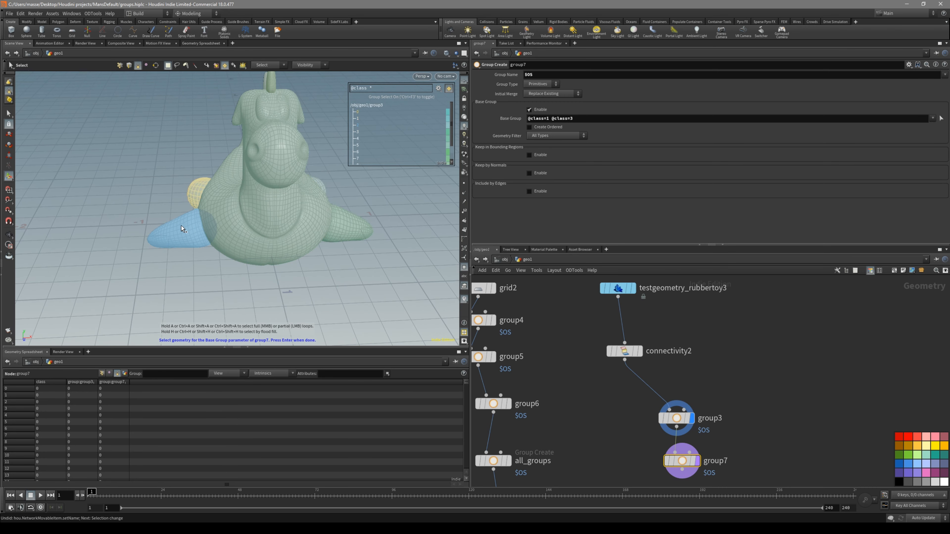
{"action": "left_click", "coordinate": [183, 222], "text": "shift"}
{"action": "key", "text": "Return"}
Step: Duplicate the group7 node and place the copy directly below it in the chain
{"action": "middle_click", "coordinate": [676, 418]}
{"action": "middle_click_drag", "start_coordinate": [602, 399], "coordinate": [547, 321]}
{"action": "left_click_drag", "start_coordinate": [627, 382], "coordinate": [628, 437], "text": "alt"}
{"action": "left_click_drag", "start_coordinate": [352, 223], "coordinate": [288, 200], "text": "alt"}
{"action": "left_click", "coordinate": [941, 118]}
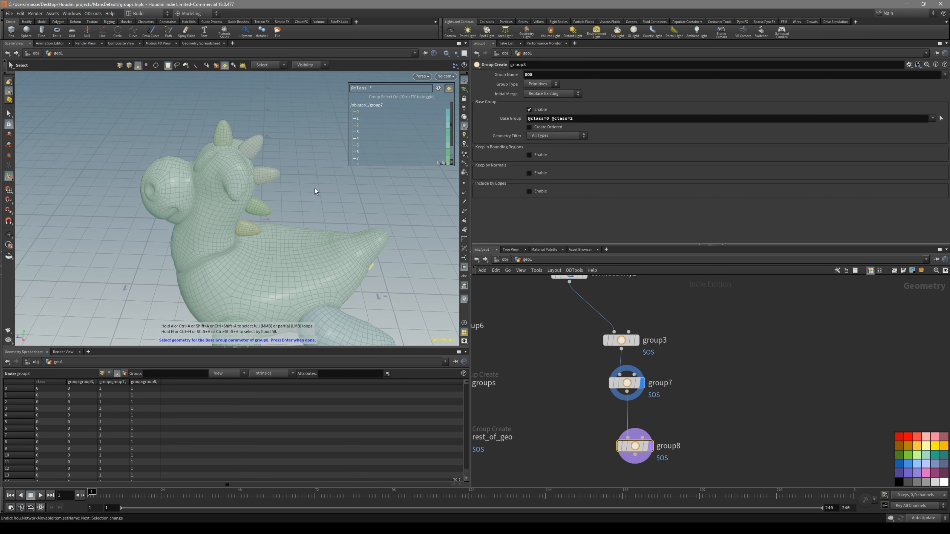
{"action": "left_click", "coordinate": [261, 209], "text": "shift"}
{"action": "left_click", "coordinate": [248, 229], "text": "shift"}
{"action": "key", "text": "Return"}
{"action": "left_click_drag", "start_coordinate": [224, 228], "coordinate": [295, 186], "text": "alt"}
Step: Duplicate the group8 node and place the displayed copy directly below it in the chain
{"action": "middle_click_drag", "start_coordinate": [679, 401], "coordinate": [673, 359]}
{"action": "left_click_drag", "start_coordinate": [629, 405], "coordinate": [626, 387]}
{"action": "left_click_drag", "start_coordinate": [626, 388], "coordinate": [623, 420], "text": "alt"}
{"action": "left_click_drag", "start_coordinate": [266, 237], "coordinate": [282, 257], "text": "alt"}
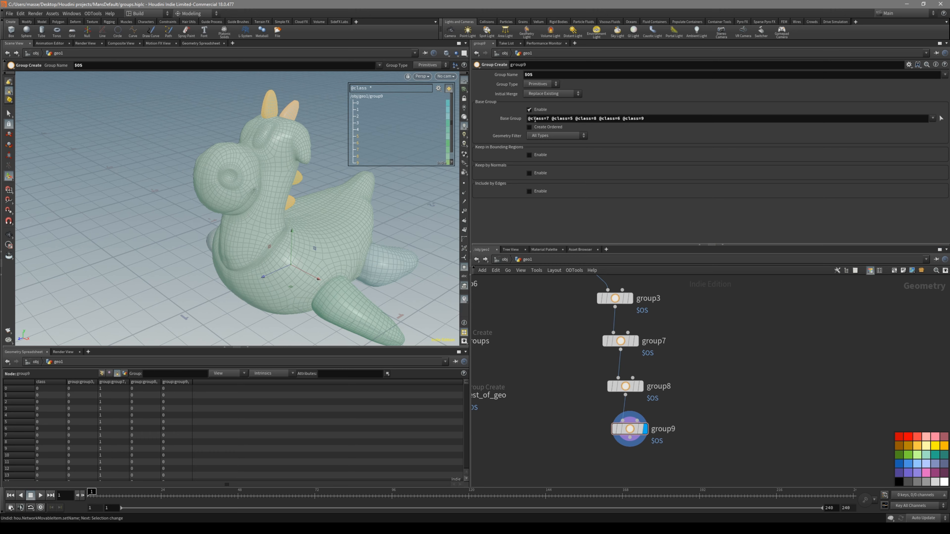
Step: Copy the base group pattern * ^?* from rest_of_geo into group9
{"action": "middle_click_drag", "start_coordinate": [546, 379], "coordinate": [622, 367]}
{"action": "left_click", "coordinate": [520, 384]}
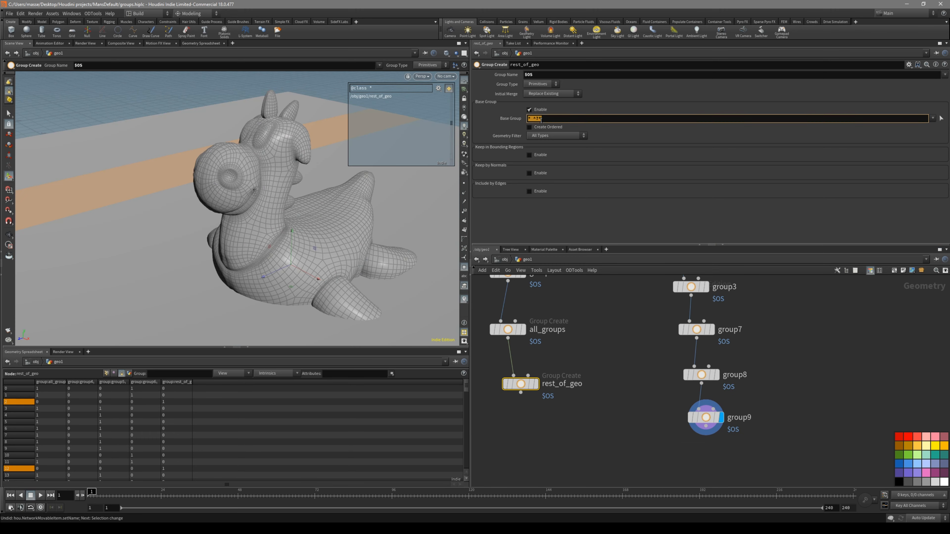
{"action": "left_click", "coordinate": [704, 417]}
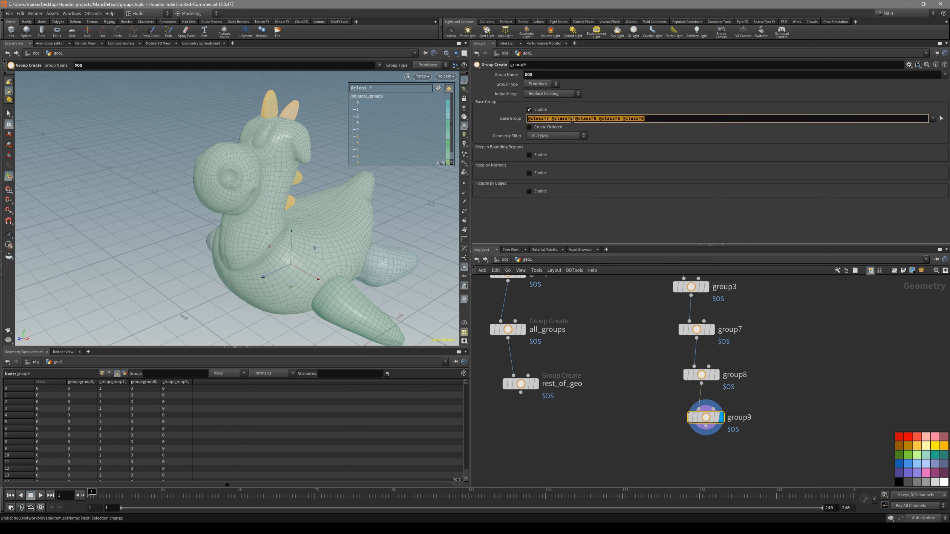
{"action": "mouse_move", "coordinate": [299, 258]}
{"action": "left_mouse_down", "text": "alt"}
{"action": "mouse_move", "coordinate": [318, 251]}
{"action": "mouse_move", "coordinate": [327, 263]}
{"action": "mouse_move", "coordinate": [313, 263]}
{"action": "left_mouse_up", "text": "alt"}
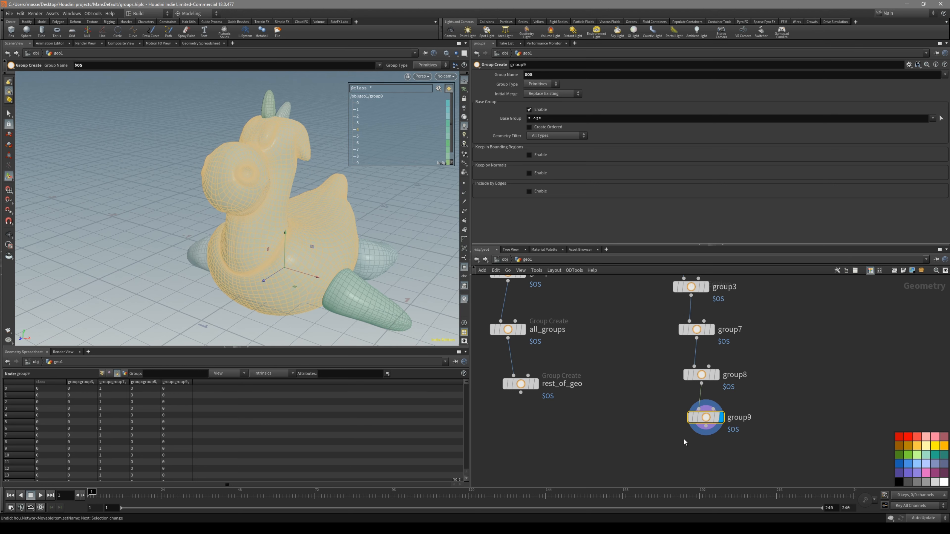
Step: Rename the group9 node to body1
{"action": "double_click", "coordinate": [741, 418]}
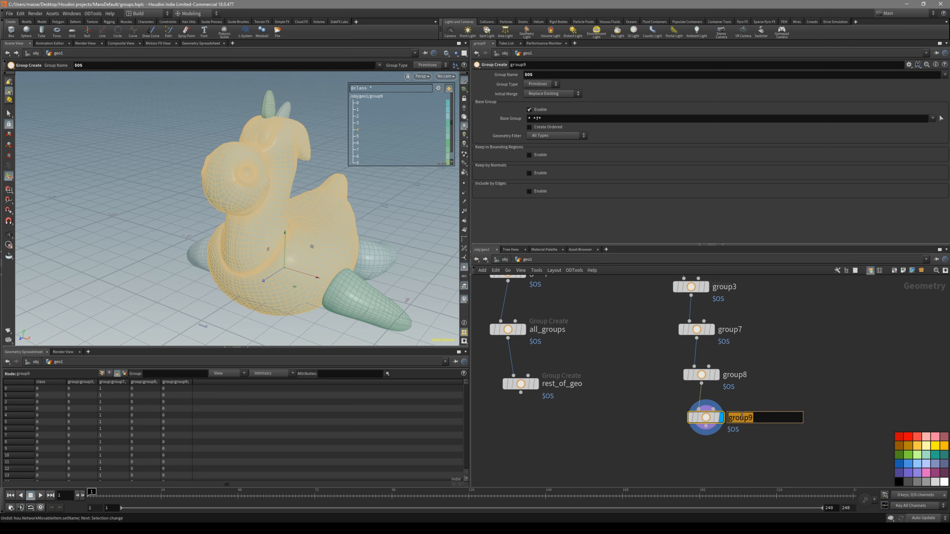
{"action": "type", "text": "body_"}
{"action": "key", "text": "Return"}
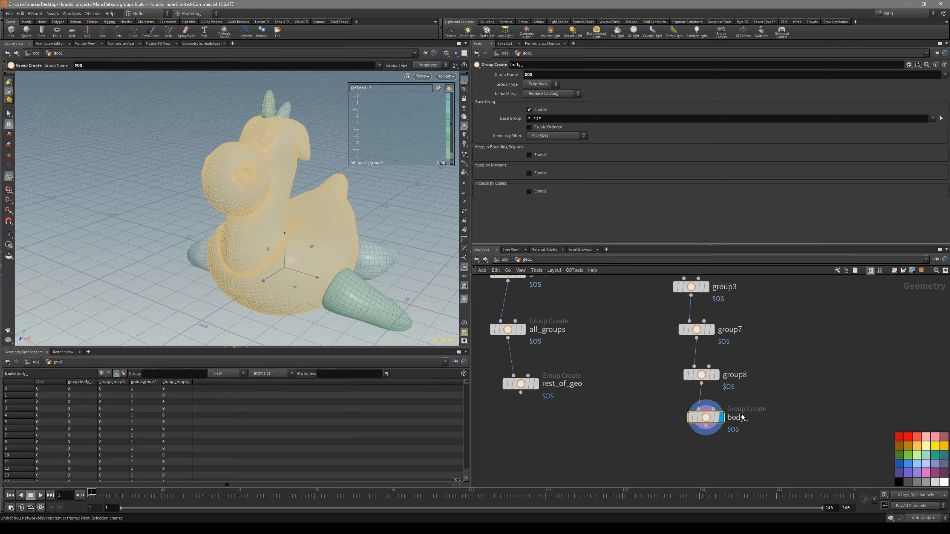
{"action": "double_click", "coordinate": [742, 418]}
{"action": "type", "text": "1"}
{"action": "key", "text": "Return"}
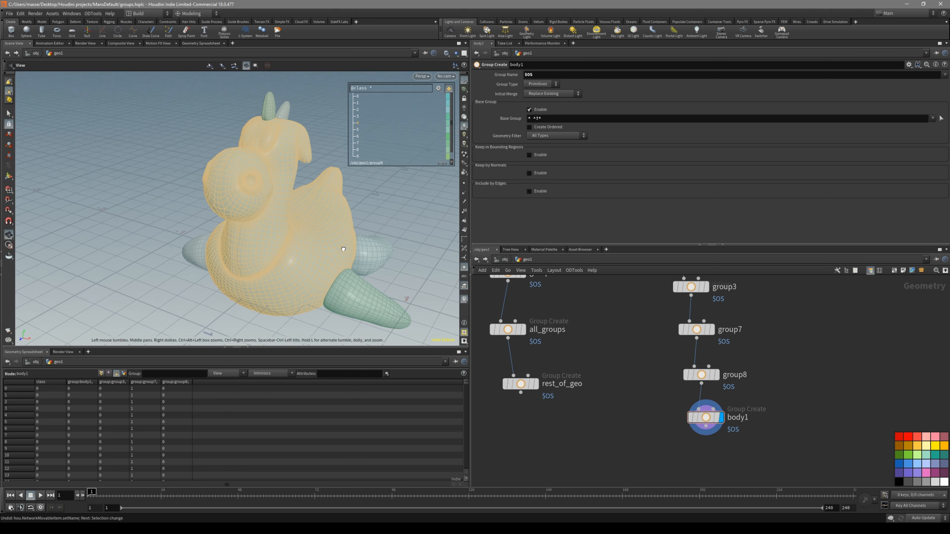
Step: Compare the rubber toy's groups by displaying group8, the other upstream groups and body1 in turn
{"action": "left_click_drag", "start_coordinate": [633, 309], "coordinate": [689, 357]}
{"action": "left_click_drag", "start_coordinate": [758, 412], "coordinate": [655, 441]}
{"action": "key", "text": "r"}
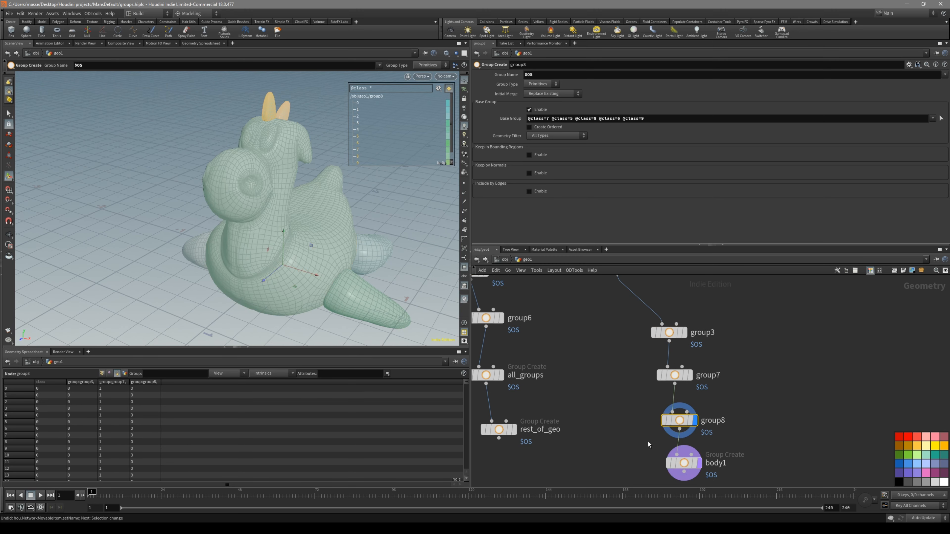
{"action": "left_click_drag", "start_coordinate": [725, 358], "coordinate": [643, 386]}
{"action": "key", "text": "r"}
{"action": "left_click_drag", "start_coordinate": [743, 455], "coordinate": [647, 472]}
{"action": "key", "text": "r"}
{"action": "mouse_move", "coordinate": [293, 254]}
{"action": "left_mouse_down", "text": "alt"}
{"action": "mouse_move", "coordinate": [270, 263]}
{"action": "mouse_move", "coordinate": [278, 244]}
{"action": "mouse_move", "coordinate": [299, 246]}
{"action": "left_mouse_up", "text": "alt"}
Step: Review the group name and base group settings of group6 and all_groups in the grid chain
{"action": "scroll", "coordinate": [614, 392], "scroll_direction": "down", "scroll_amount": 1}
{"action": "middle_click_drag", "start_coordinate": [612, 398], "coordinate": [613, 443]}
{"action": "scroll", "coordinate": [512, 353], "scroll_direction": "up", "scroll_amount": 2}
{"action": "scroll", "coordinate": [524, 350], "scroll_direction": "up", "scroll_amount": 1}
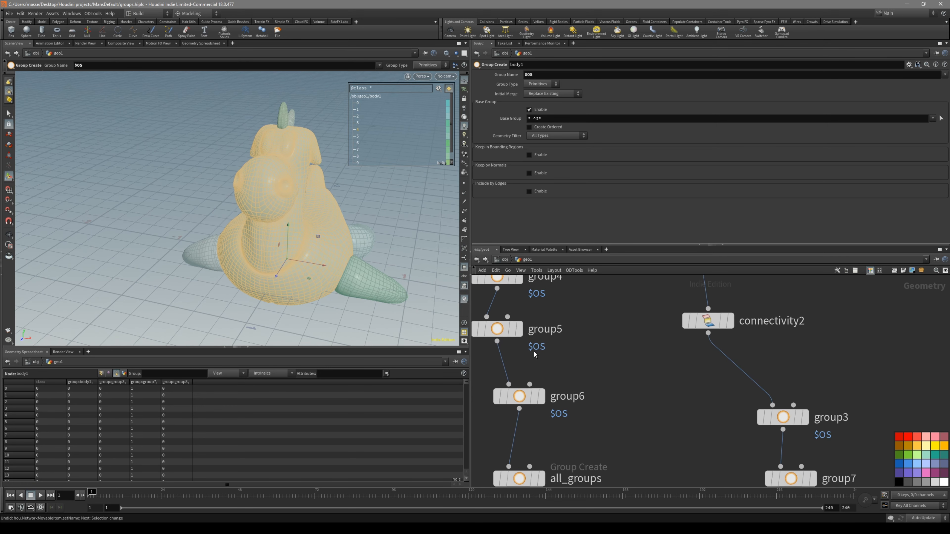
{"action": "left_click", "coordinate": [520, 395]}
{"action": "left_click", "coordinate": [519, 409]}
{"action": "left_click", "coordinate": [548, 74]}
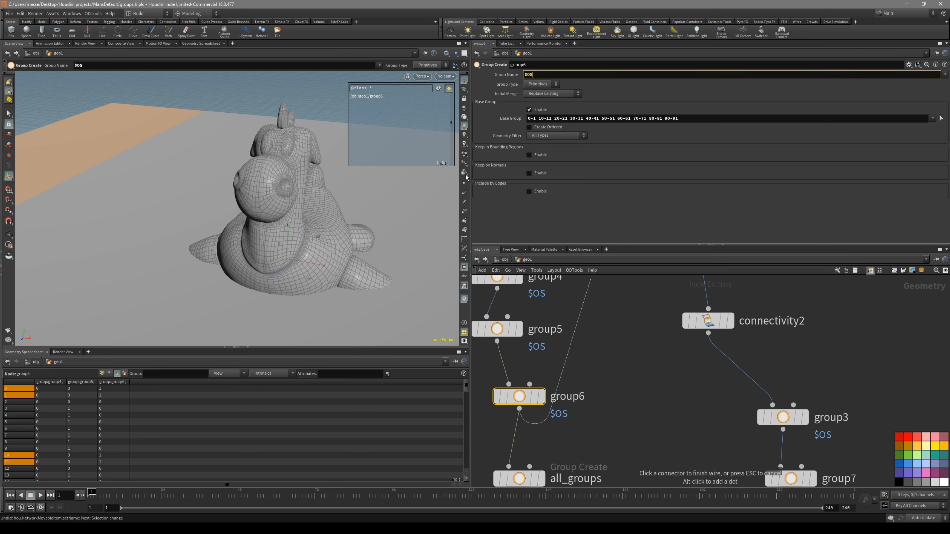
{"action": "key", "text": "Escape"}
{"action": "middle_click_drag", "start_coordinate": [584, 427], "coordinate": [592, 361]}
{"action": "left_click", "coordinate": [529, 413]}
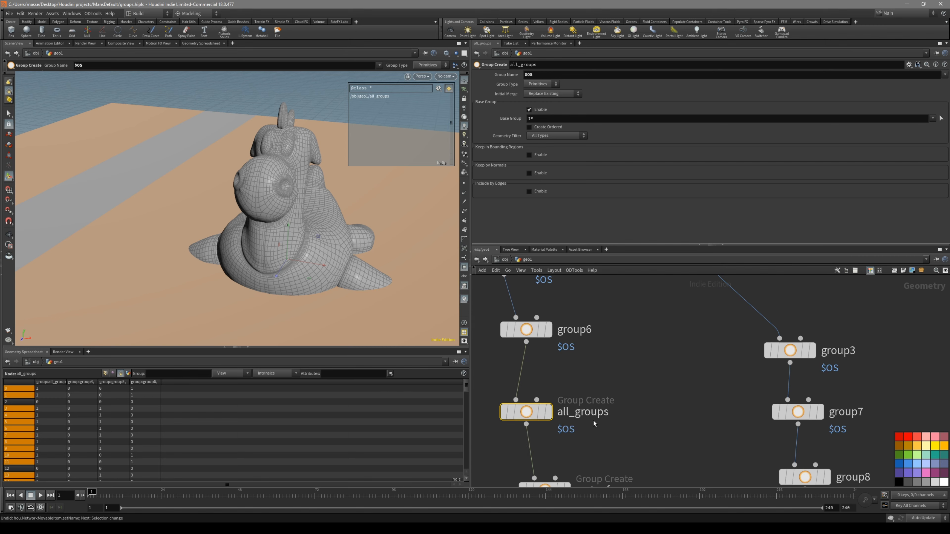
{"action": "middle_click_drag", "start_coordinate": [609, 278], "coordinate": [614, 295]}
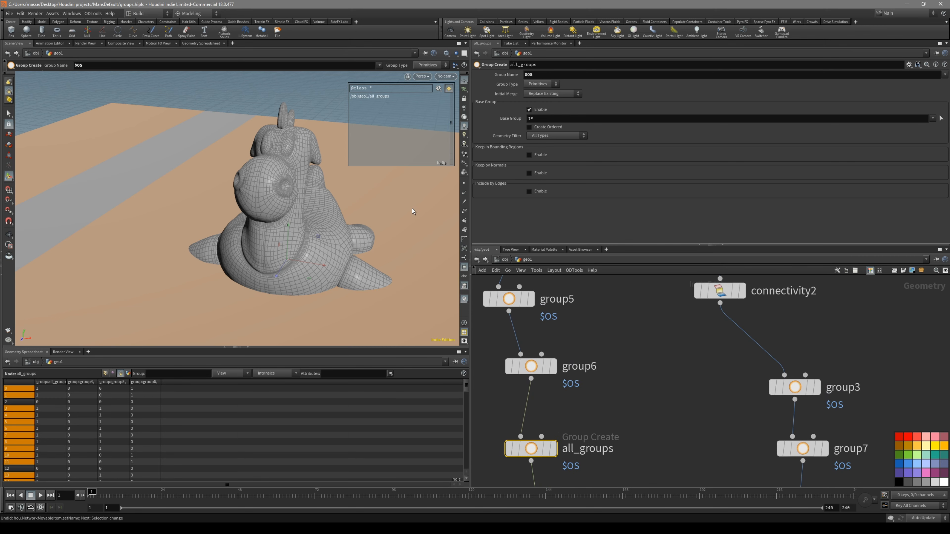
{"action": "scroll", "coordinate": [619, 395], "scroll_direction": "down", "scroll_amount": 3}
{"action": "middle_click_drag", "start_coordinate": [668, 429], "coordinate": [600, 328]}
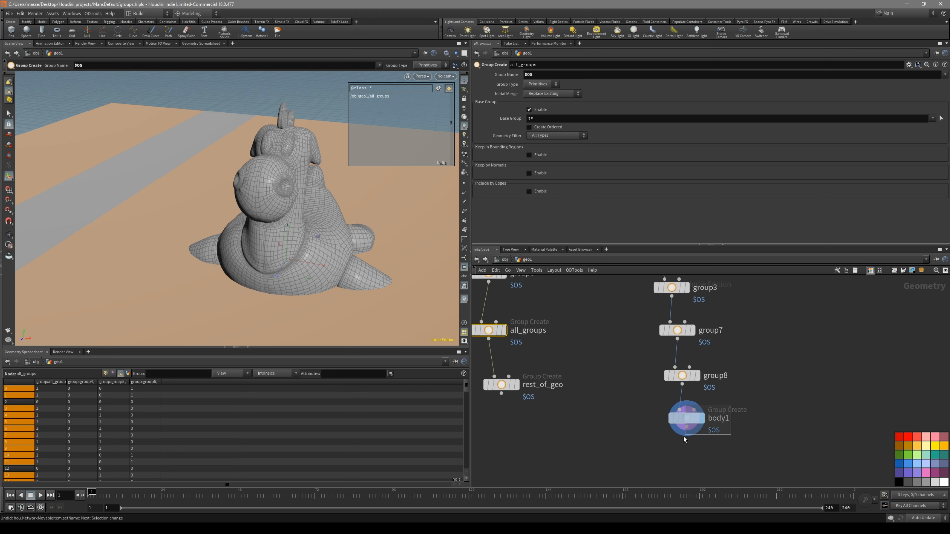
Step: Compare the group name and base group settings of the body1 and all_groups nodes
{"action": "left_click", "coordinate": [688, 419]}
{"action": "left_click", "coordinate": [553, 77]}
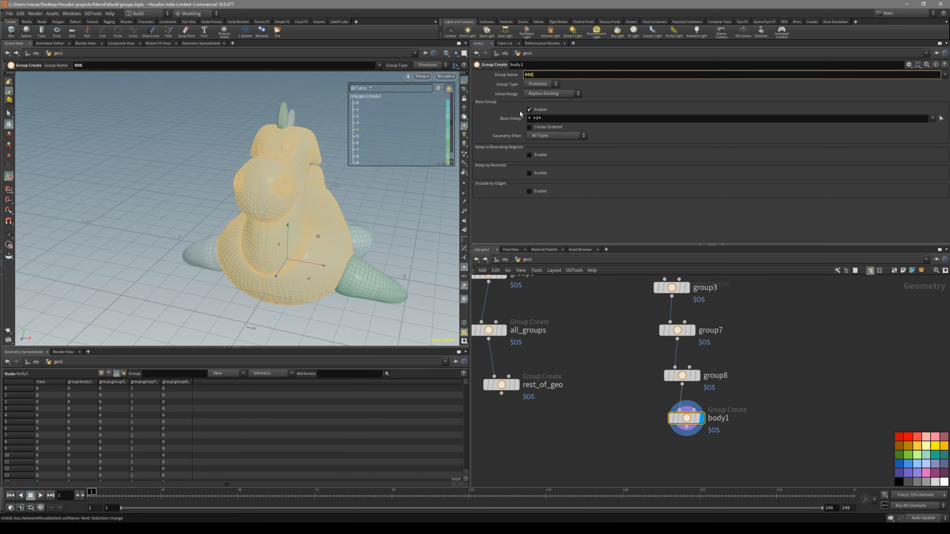
{"action": "scroll", "coordinate": [707, 416], "scroll_direction": "up", "scroll_amount": 3}
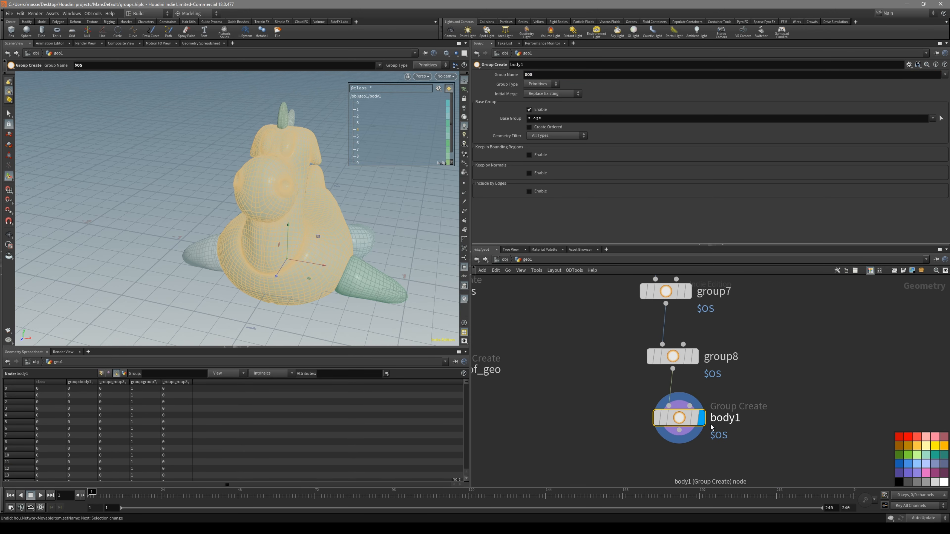
{"action": "middle_click_drag", "start_coordinate": [613, 416], "coordinate": [571, 404]}
{"action": "middle_click_drag", "start_coordinate": [558, 365], "coordinate": [675, 398]}
{"action": "scroll", "coordinate": [604, 386], "scroll_direction": "down", "scroll_amount": 3}
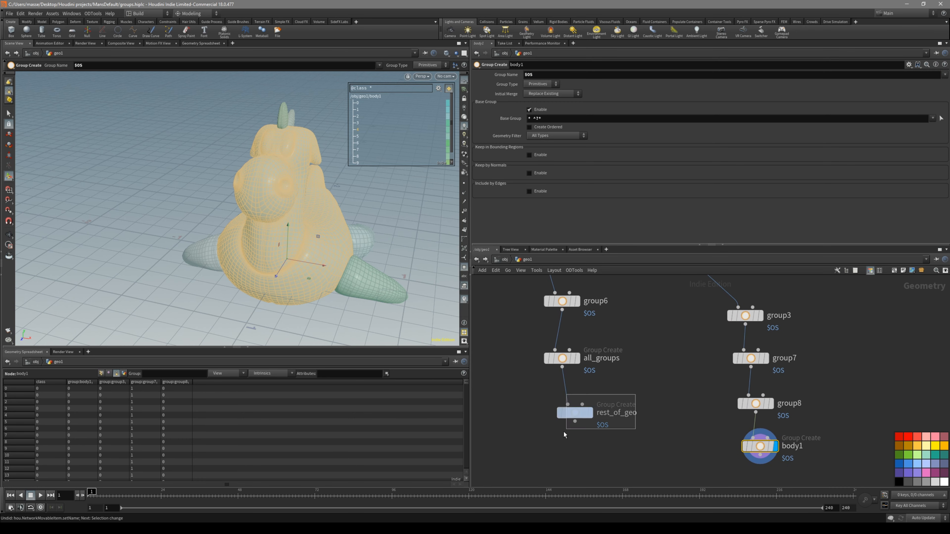
{"action": "left_click", "coordinate": [570, 360]}
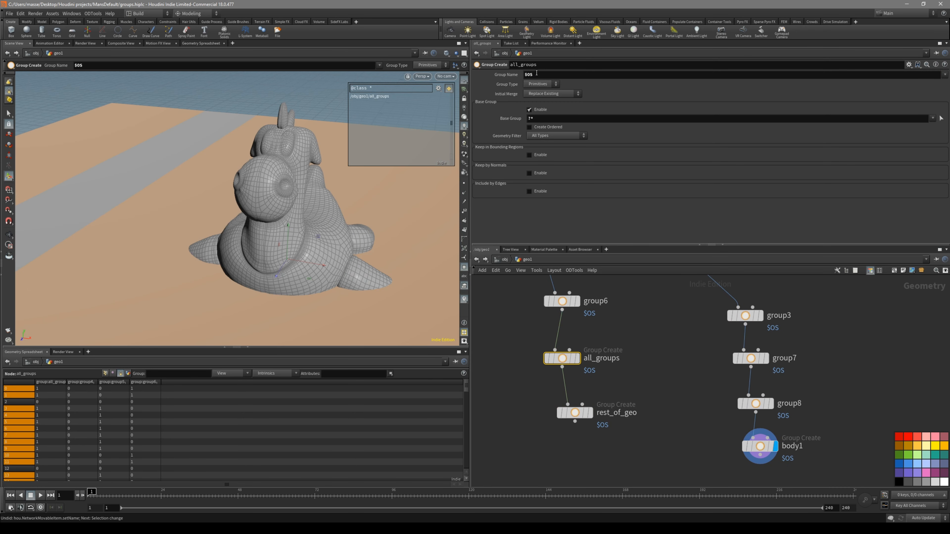
Step: Examine the node names along the grid chain, including group6, all_groups and rest_of_geo
{"action": "middle_click_drag", "start_coordinate": [638, 345], "coordinate": [636, 378]}
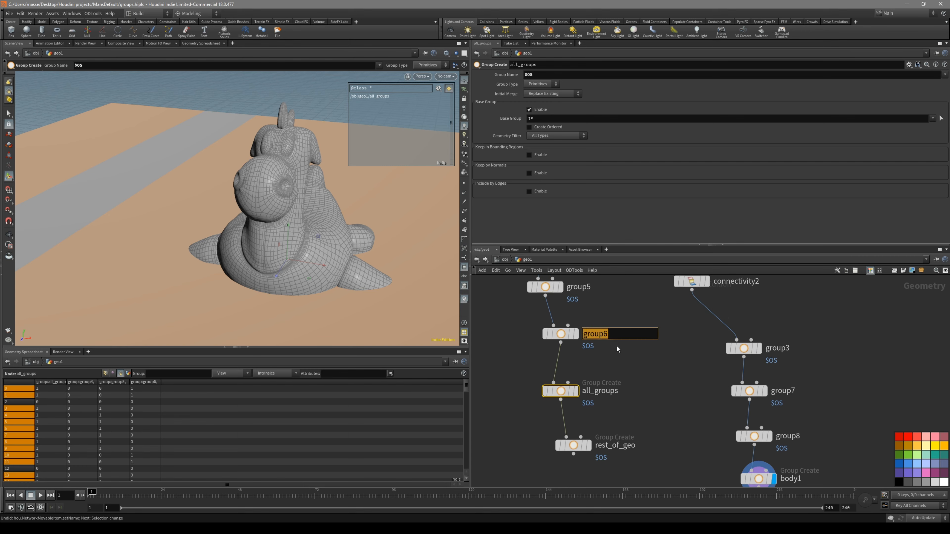
{"action": "double_click", "coordinate": [616, 390]}
{"action": "left_click", "coordinate": [621, 444]}
{"action": "middle_click_drag", "start_coordinate": [617, 375], "coordinate": [621, 426]}
{"action": "left_click", "coordinate": [586, 339]}
{"action": "left_click", "coordinate": [588, 302]}
{"action": "middle_click_drag", "start_coordinate": [637, 357], "coordinate": [609, 368]}
{"action": "left_click", "coordinate": [582, 355]}
{"action": "left_click", "coordinate": [574, 373]}
Step: Display the right_side, left_side and center_fins groups in turn and check each one on the rubber toy
{"action": "scroll", "coordinate": [629, 418], "scroll_direction": "down", "scroll_amount": 3}
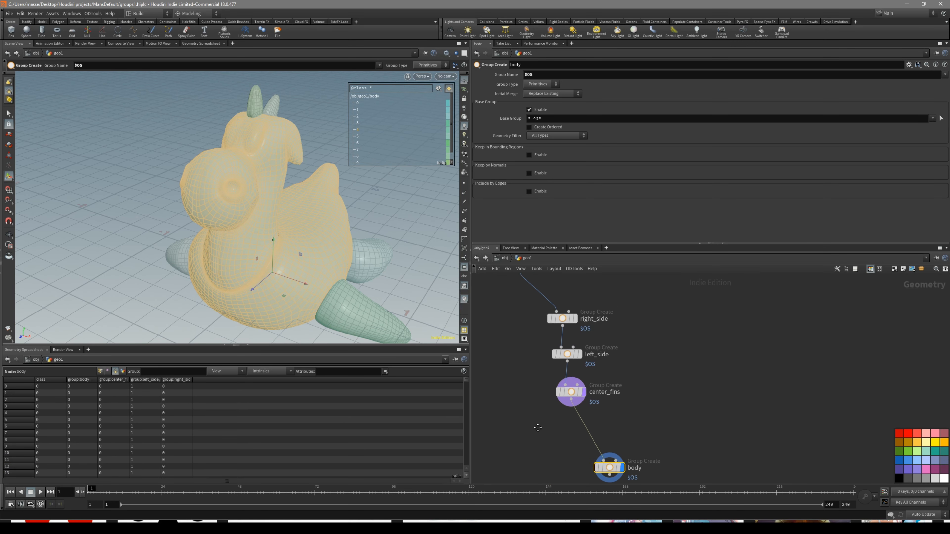
{"action": "middle_click_drag", "start_coordinate": [538, 428], "coordinate": [533, 433]}
{"action": "middle_click_drag", "start_coordinate": [527, 394], "coordinate": [519, 414]}
{"action": "scroll", "coordinate": [519, 414], "scroll_direction": "up", "scroll_amount": 1}
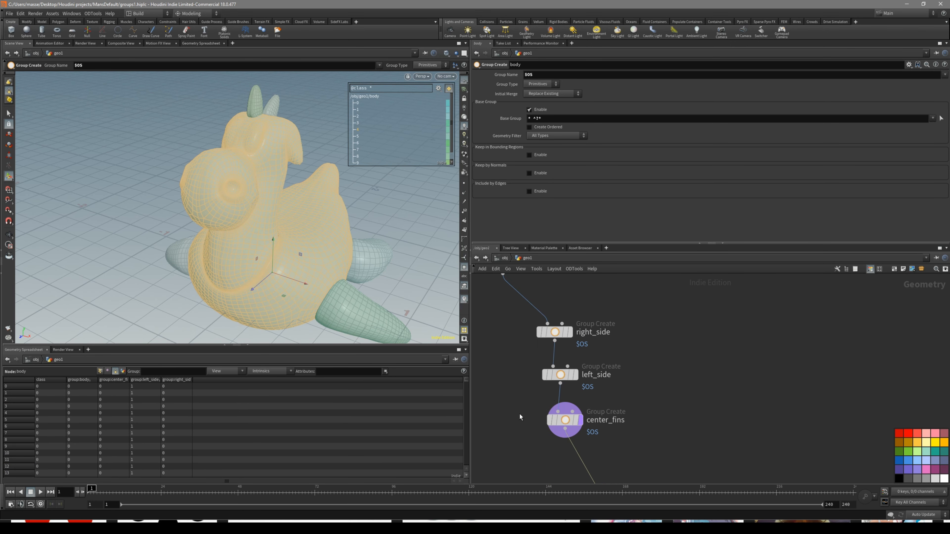
{"action": "left_click", "coordinate": [570, 332]}
{"action": "left_click_drag", "start_coordinate": [338, 296], "coordinate": [296, 274], "text": "alt"}
{"action": "key", "text": "Return"}
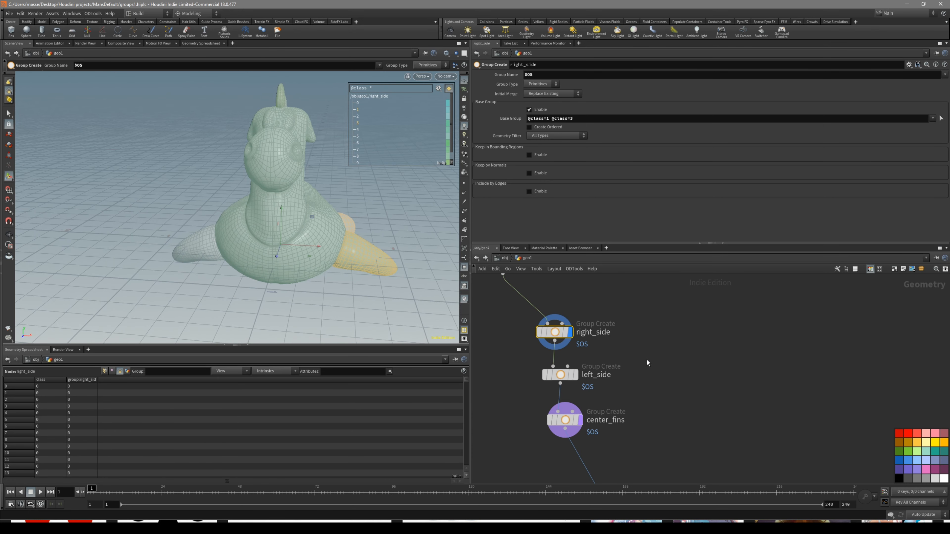
{"action": "left_click", "coordinate": [559, 375]}
{"action": "left_click", "coordinate": [561, 420]}
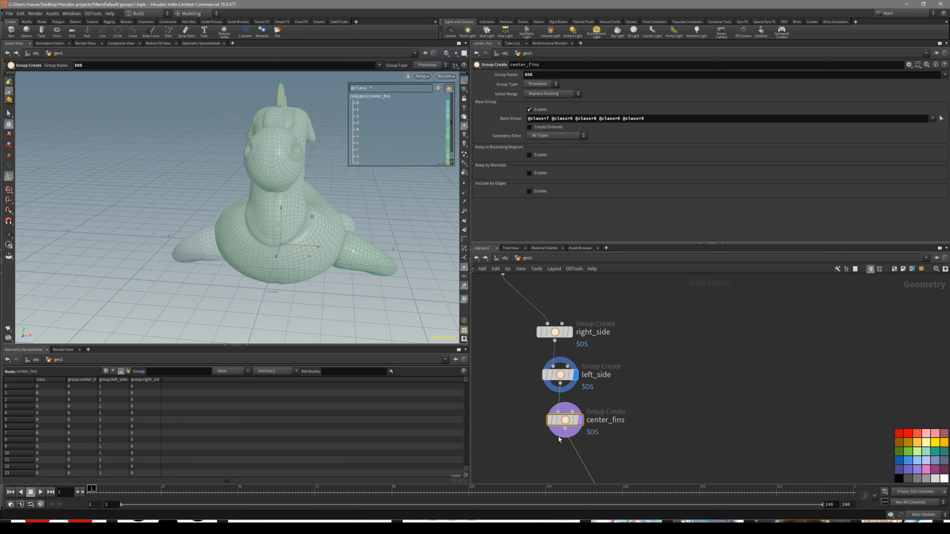
{"action": "left_click_drag", "start_coordinate": [326, 190], "coordinate": [267, 250], "text": "alt"}
{"action": "middle_click_drag", "start_coordinate": [686, 374], "coordinate": [673, 310]}
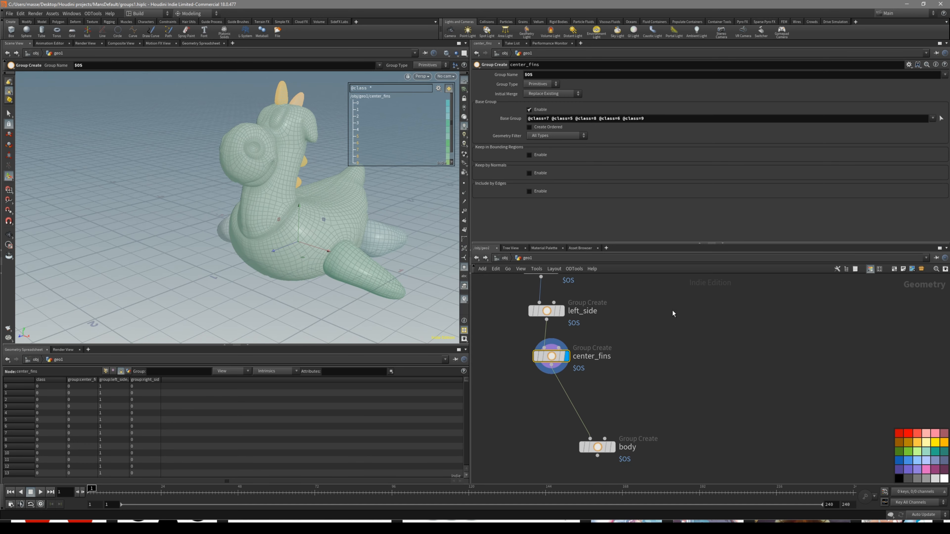
Step: Display the body node and examine its group on the rubber toy from several angles
{"action": "left_click", "coordinate": [593, 449]}
{"action": "left_click_drag", "start_coordinate": [344, 212], "coordinate": [299, 240], "text": "alt"}
{"action": "right_click_drag", "start_coordinate": [299, 240], "coordinate": [365, 249], "text": "alt"}
{"action": "left_click_drag", "start_coordinate": [365, 249], "coordinate": [307, 250], "text": "alt"}
{"action": "right_click_drag", "start_coordinate": [307, 250], "coordinate": [284, 262], "text": "alt"}
{"action": "left_click_drag", "start_coordinate": [284, 262], "coordinate": [346, 268], "text": "alt"}
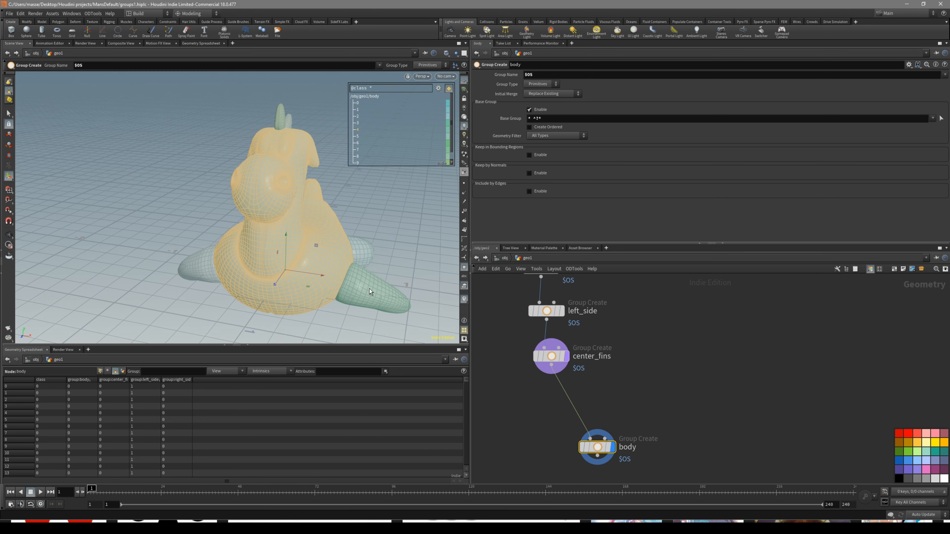
Step: Duplicate the body group node and place the displayed copy directly below it
{"action": "middle_click_drag", "start_coordinate": [645, 414], "coordinate": [632, 374]}
{"action": "left_click_drag", "start_coordinate": [585, 407], "coordinate": [572, 408]}
{"action": "middle_click_drag", "start_coordinate": [613, 426], "coordinate": [618, 387]}
{"action": "left_click_drag", "start_coordinate": [583, 371], "coordinate": [579, 430], "text": "alt"}
{"action": "key", "text": "Escape"}
{"action": "left_click_drag", "start_coordinate": [410, 216], "coordinate": [314, 271]}
{"action": "key", "text": "Return"}
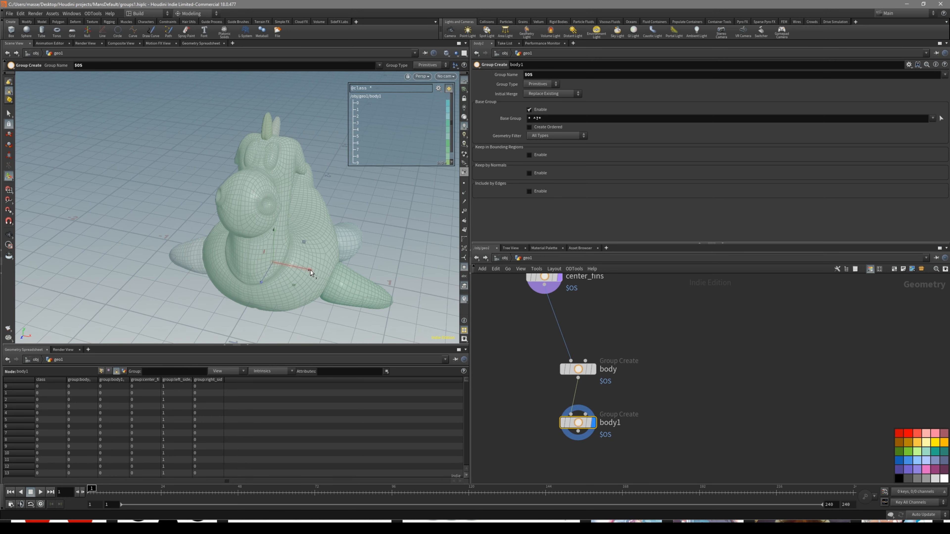
Step: Clear body1's base group pattern and choose the existing left_side group instead
{"action": "left_click_drag", "start_coordinate": [546, 119], "coordinate": [511, 126]}
{"action": "key", "text": "Return"}
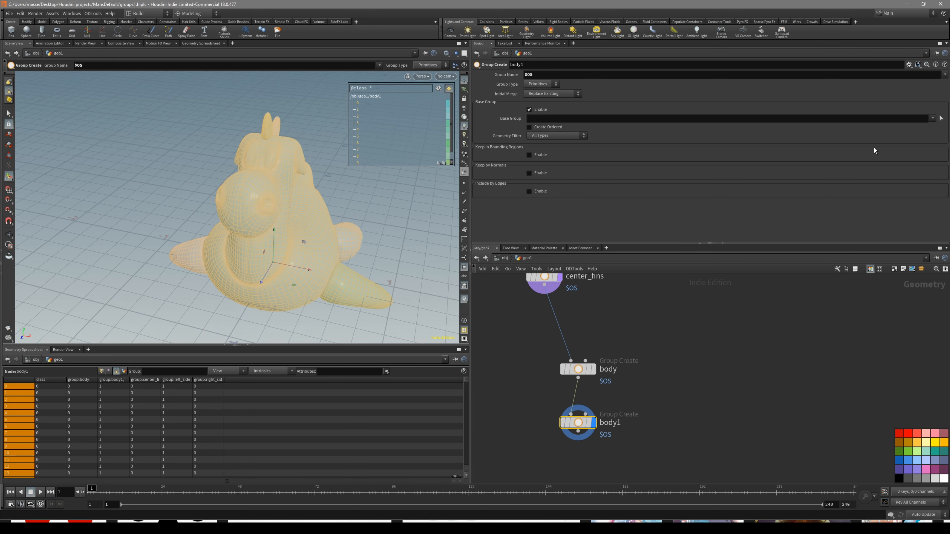
{"action": "left_click", "coordinate": [919, 141]}
{"action": "key", "text": "Escape"}
{"action": "left_click_drag", "start_coordinate": [337, 187], "coordinate": [429, 269]}
Step: Move right_side and left_side up the chain and insert a duplicate of left_side above center_fins
{"action": "scroll", "coordinate": [622, 305], "scroll_direction": "down", "scroll_amount": 2}
{"action": "middle_click_drag", "start_coordinate": [621, 306], "coordinate": [631, 394]}
{"action": "scroll", "coordinate": [626, 330], "scroll_direction": "up", "scroll_amount": 1}
{"action": "left_click", "coordinate": [578, 349]}
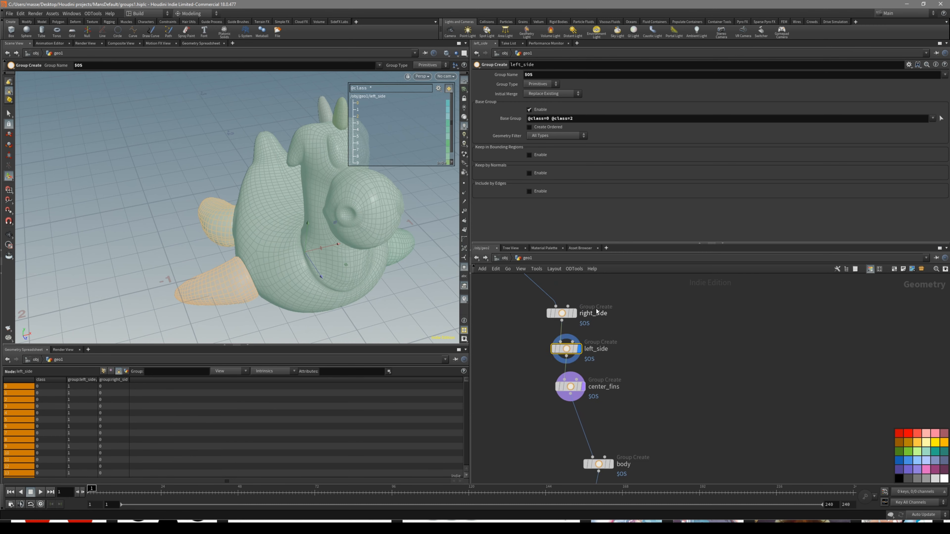
{"action": "left_click_drag", "start_coordinate": [560, 313], "coordinate": [542, 274]}
{"action": "left_click_drag", "start_coordinate": [565, 345], "coordinate": [559, 291]}
{"action": "left_click_drag", "start_coordinate": [561, 298], "coordinate": [561, 332], "text": "alt"}
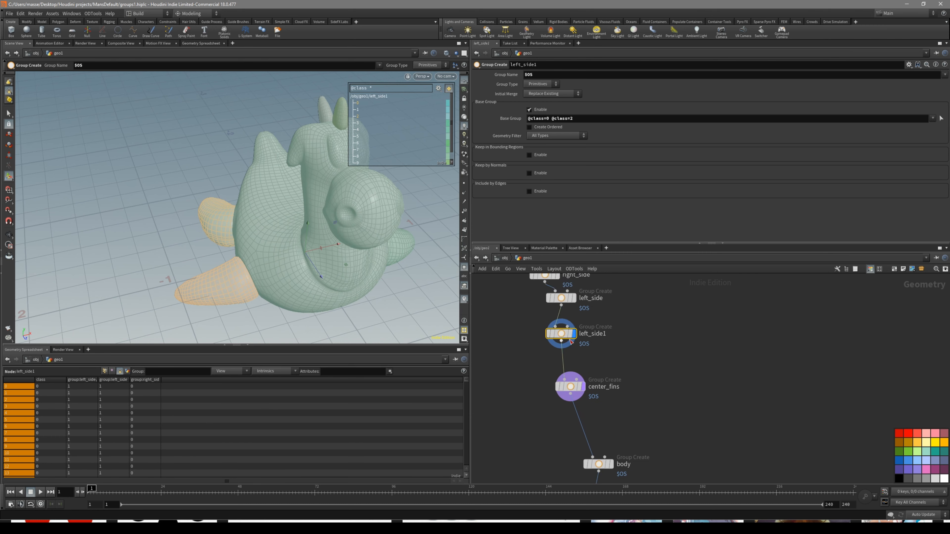
{"action": "middle_click_drag", "start_coordinate": [621, 319], "coordinate": [624, 341]}
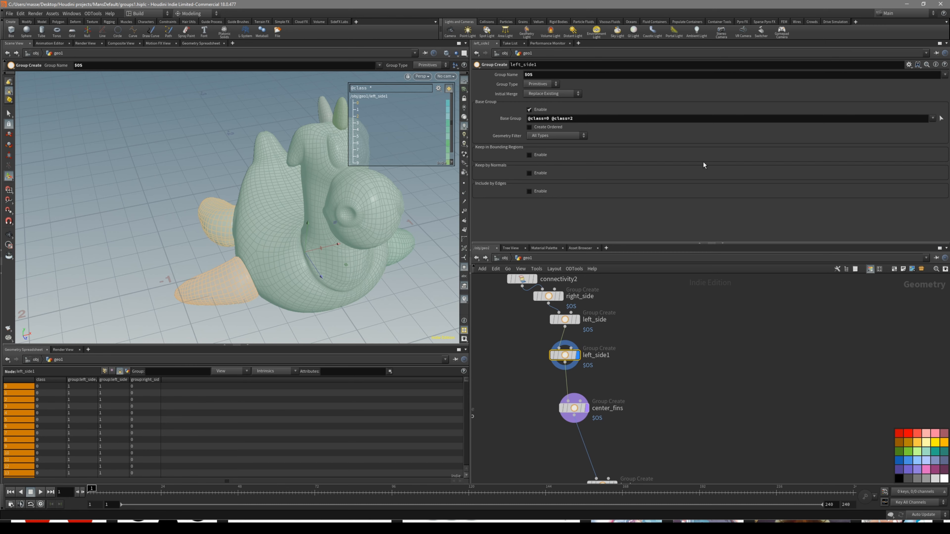
{"action": "left_click_drag", "start_coordinate": [560, 125], "coordinate": [550, 119]}
{"action": "key", "text": "BackSpace"}
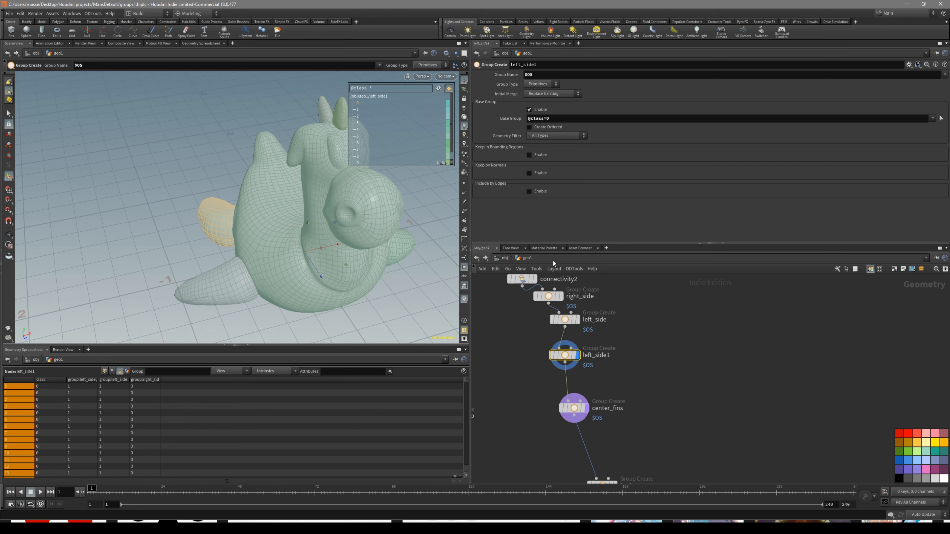
{"action": "left_click", "coordinate": [564, 316]}
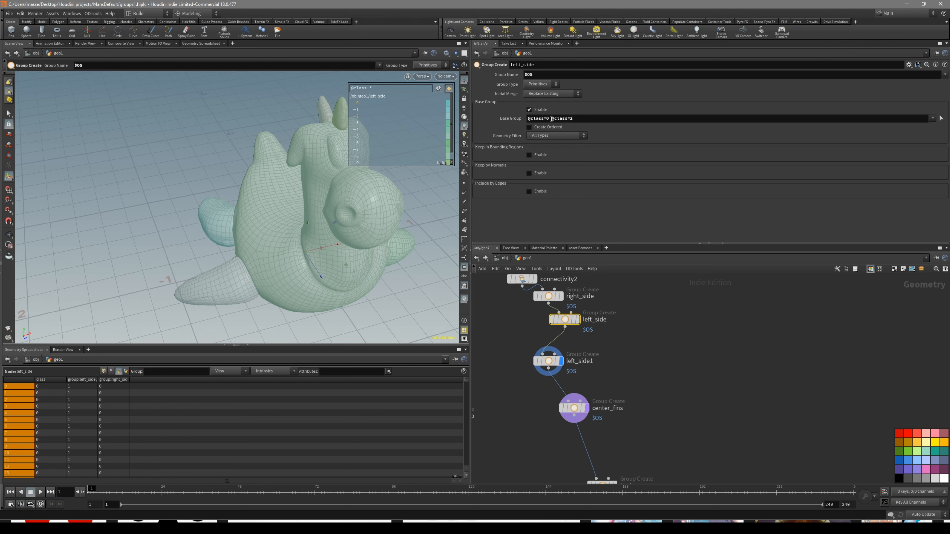
{"action": "left_click_drag", "start_coordinate": [551, 119], "coordinate": [527, 119]}
{"action": "key", "text": "BackSpace"}
Step: Spread the left_side and left_side1 nodes apart in the network and select left_side1
{"action": "left_click_drag", "start_coordinate": [560, 320], "coordinate": [493, 329]}
{"action": "middle_click_drag", "start_coordinate": [574, 351], "coordinate": [593, 340]}
{"action": "left_click", "coordinate": [564, 351]}
{"action": "left_click_drag", "start_coordinate": [564, 351], "coordinate": [520, 368]}
{"action": "left_click_drag", "start_coordinate": [566, 339], "coordinate": [511, 314]}
{"action": "left_click_drag", "start_coordinate": [290, 263], "coordinate": [374, 227], "text": "alt"}
{"action": "left_click", "coordinate": [521, 368]}
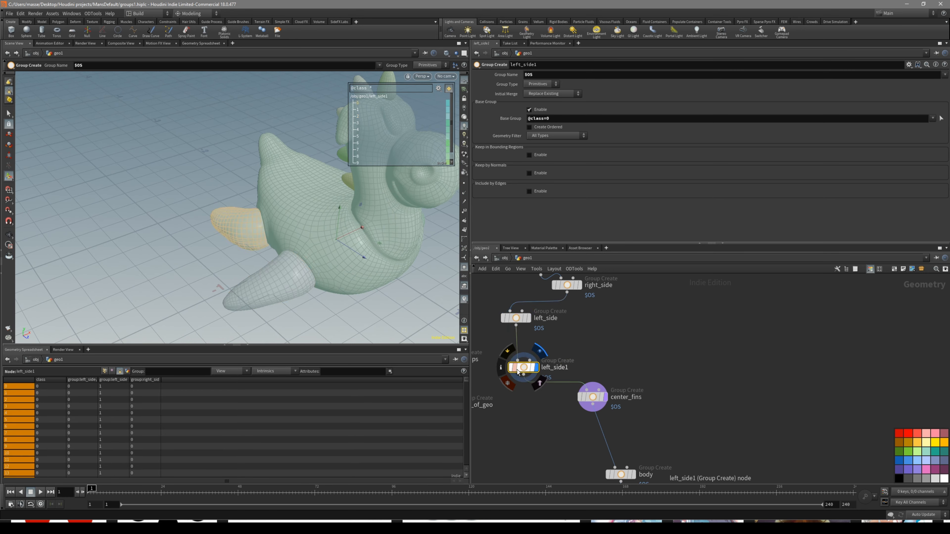
Step: Display the body1 node and look at its group on the toy's left fins
{"action": "middle_click_drag", "start_coordinate": [620, 365], "coordinate": [615, 306]}
{"action": "scroll", "coordinate": [617, 304], "scroll_direction": "down", "scroll_amount": 2}
{"action": "left_click", "coordinate": [617, 411]}
{"action": "key", "text": "r"}
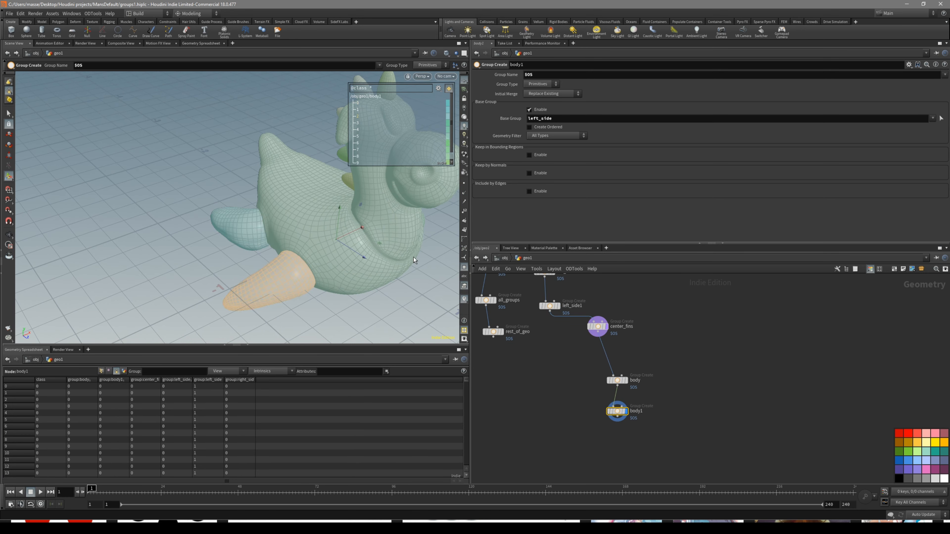
{"action": "left_click_drag", "start_coordinate": [432, 277], "coordinate": [449, 262], "text": "alt"}
Step: Set body1's base group to both existing groups, left_side and left_side1
{"action": "left_click", "coordinate": [933, 118]}
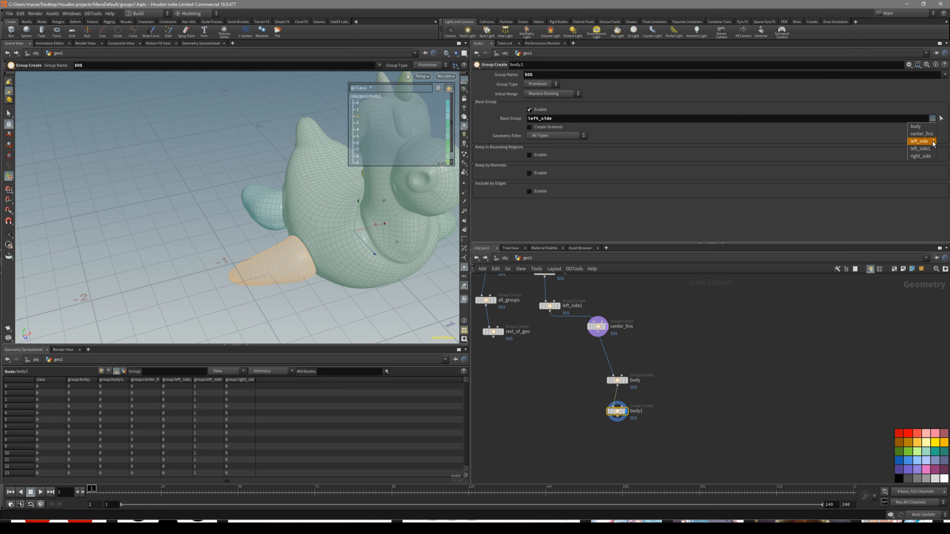
{"action": "left_click", "coordinate": [921, 141]}
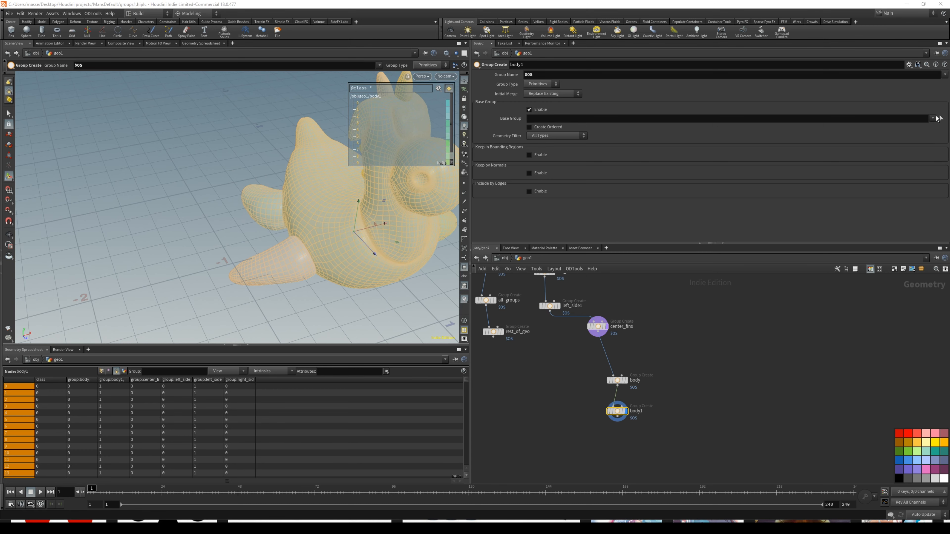
{"action": "left_click", "coordinate": [933, 118]}
{"action": "left_click", "coordinate": [921, 142]}
{"action": "left_click", "coordinate": [932, 119]}
{"action": "left_click", "coordinate": [924, 149]}
{"action": "left_click_drag", "start_coordinate": [359, 244], "coordinate": [338, 230], "text": "alt"}
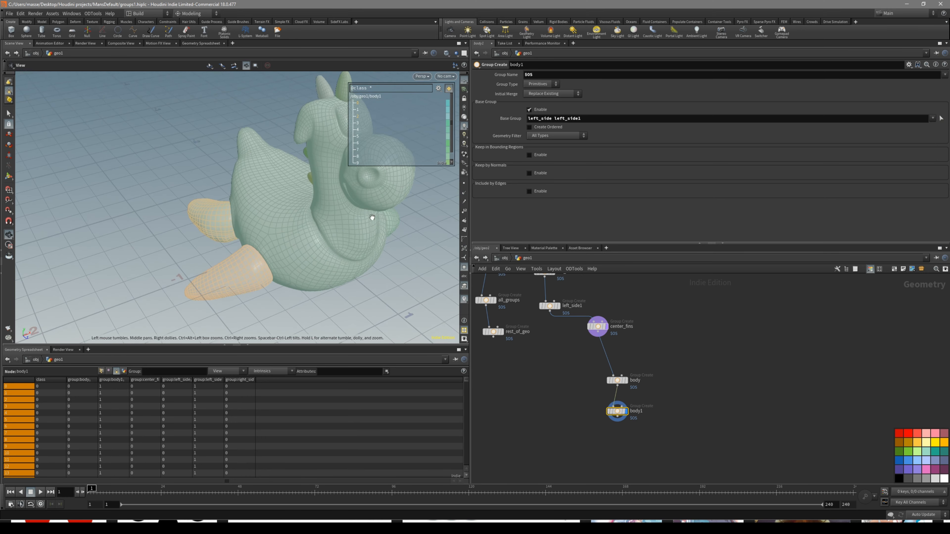
{"action": "key", "text": "Return"}
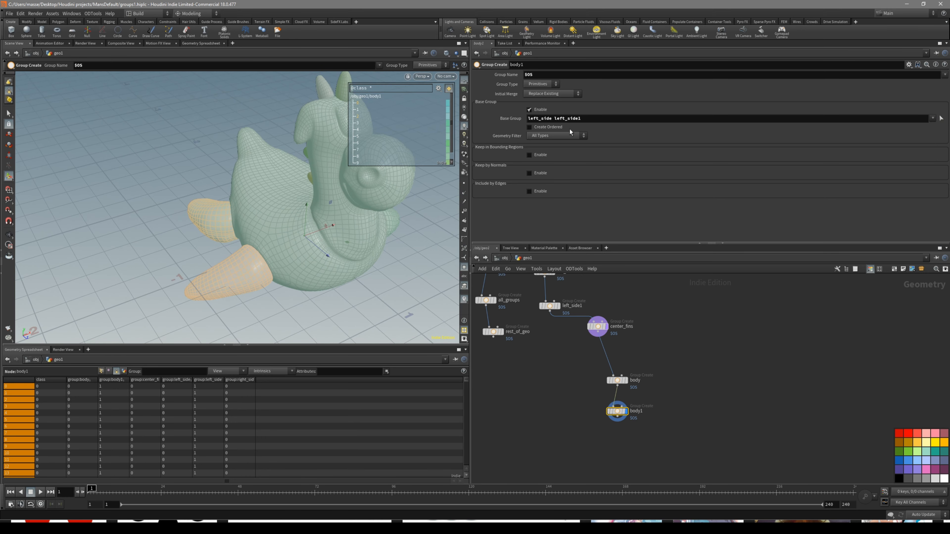
{"action": "left_click_drag", "start_coordinate": [249, 240], "coordinate": [275, 236], "text": "alt"}
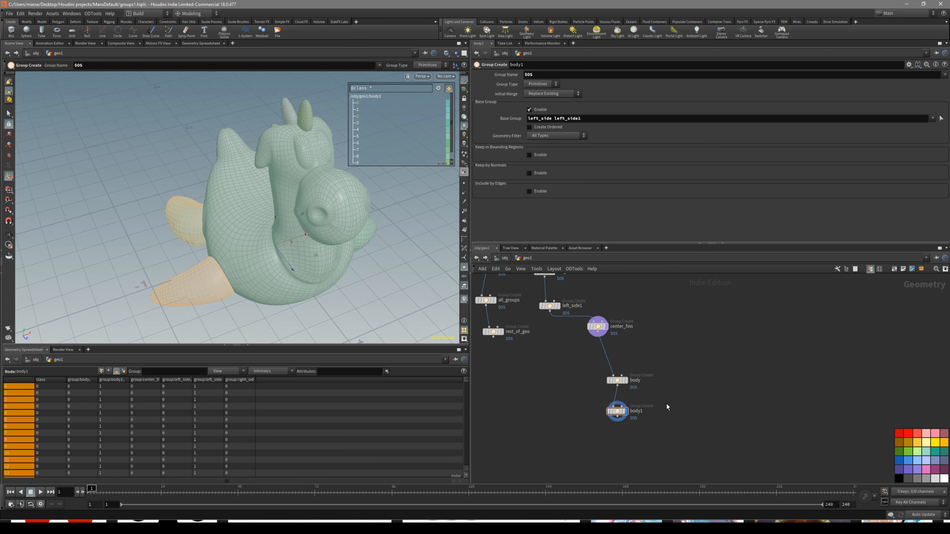
Step: Replace body1's base group with the wildcard pattern left*, shortened to l*
{"action": "left_click_drag", "start_coordinate": [539, 124], "coordinate": [525, 124]}
{"action": "key", "text": "BackSpace"}
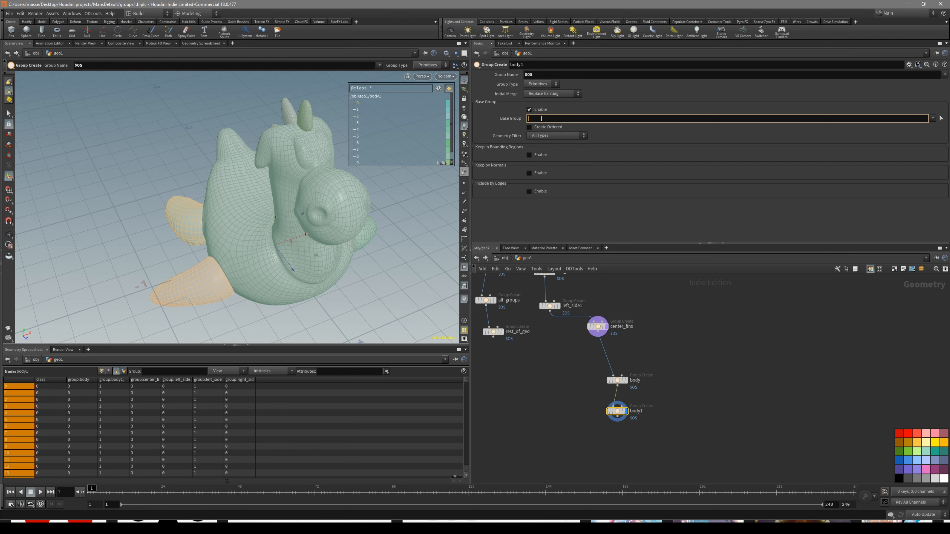
{"action": "scroll", "coordinate": [599, 283], "scroll_direction": "up", "scroll_amount": 2}
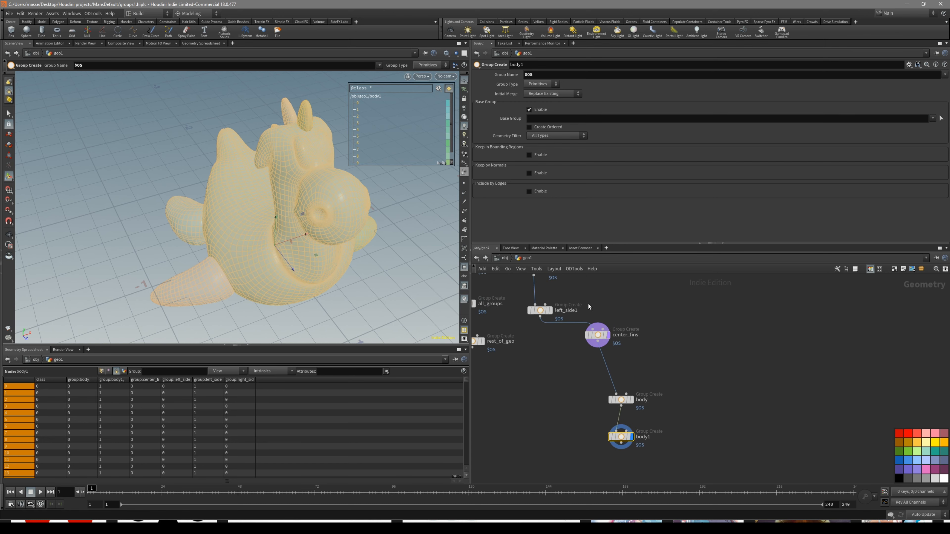
{"action": "left_click", "coordinate": [551, 119]}
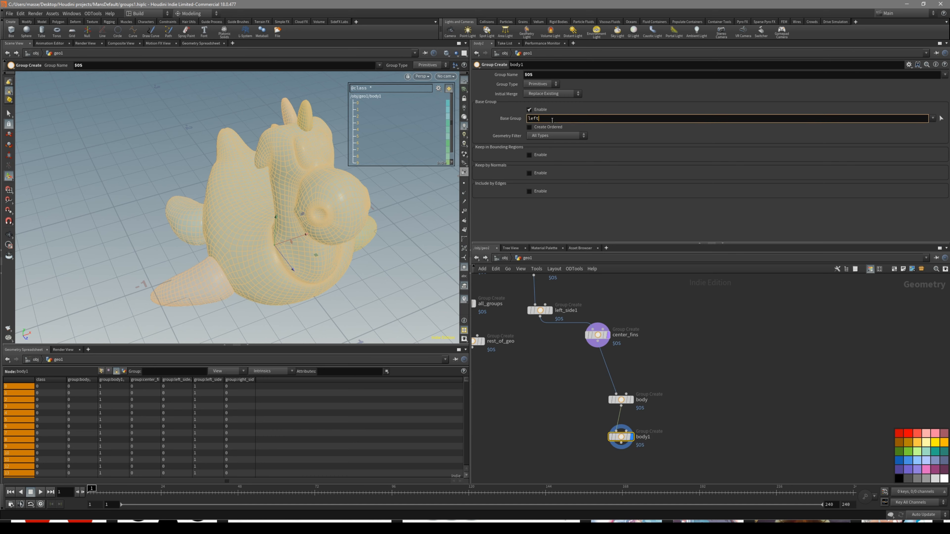
{"action": "type", "text": "*"}
{"action": "key", "text": "Return"}
{"action": "left_click_drag", "start_coordinate": [336, 210], "coordinate": [337, 242], "text": "alt"}
{"action": "left_click", "coordinate": [538, 119]}
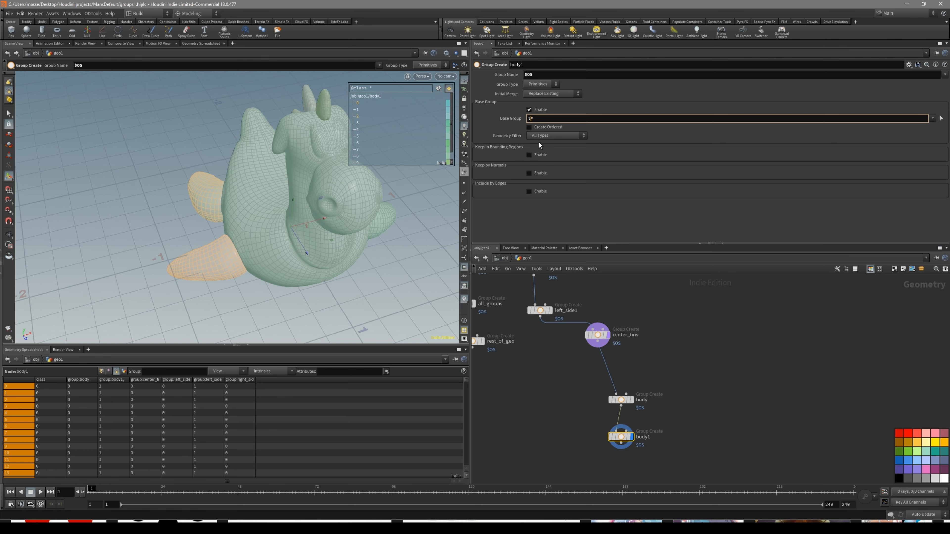
Step: Rename the center_fins node to lcenter_fins
{"action": "middle_click_drag", "start_coordinate": [581, 294], "coordinate": [667, 359]}
{"action": "scroll", "coordinate": [635, 339], "scroll_direction": "up", "scroll_amount": 1}
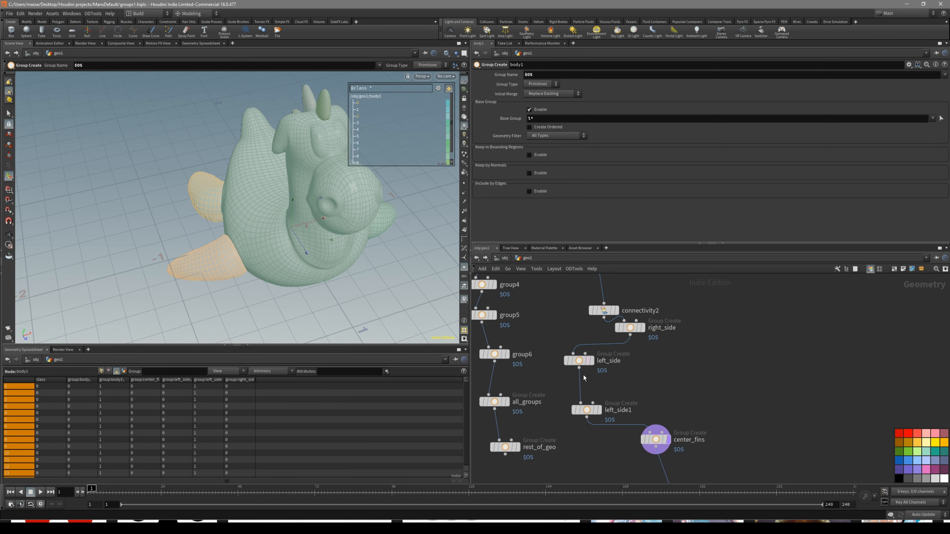
{"action": "middle_click_drag", "start_coordinate": [643, 395], "coordinate": [618, 355]}
{"action": "scroll", "coordinate": [682, 413], "scroll_direction": "up", "scroll_amount": 1}
{"action": "middle_click_drag", "start_coordinate": [681, 413], "coordinate": [675, 376]}
{"action": "scroll", "coordinate": [641, 365], "scroll_direction": "up", "scroll_amount": 1}
{"action": "double_click", "coordinate": [635, 360]}
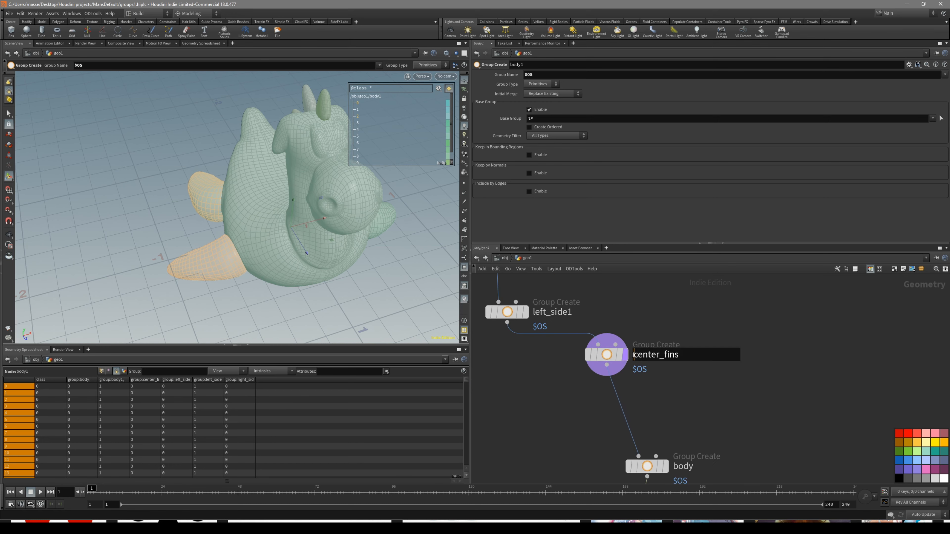
{"action": "type", "text": "l"}
{"action": "key", "text": "Return"}
Step: Select body1 and examine which parts of the toy its l* pattern includes
{"action": "middle_click_drag", "start_coordinate": [675, 398], "coordinate": [646, 360]}
{"action": "mouse_move", "coordinate": [664, 373]}
{"action": "left_mouse_down"}
{"action": "mouse_move", "coordinate": [606, 431]}
{"action": "mouse_move", "coordinate": [670, 438]}
{"action": "left_mouse_up"}
{"action": "middle_click_drag", "start_coordinate": [704, 469], "coordinate": [693, 418]}
{"action": "left_click", "coordinate": [606, 436]}
{"action": "middle_click_drag", "start_coordinate": [329, 220], "coordinate": [367, 263], "text": "alt"}
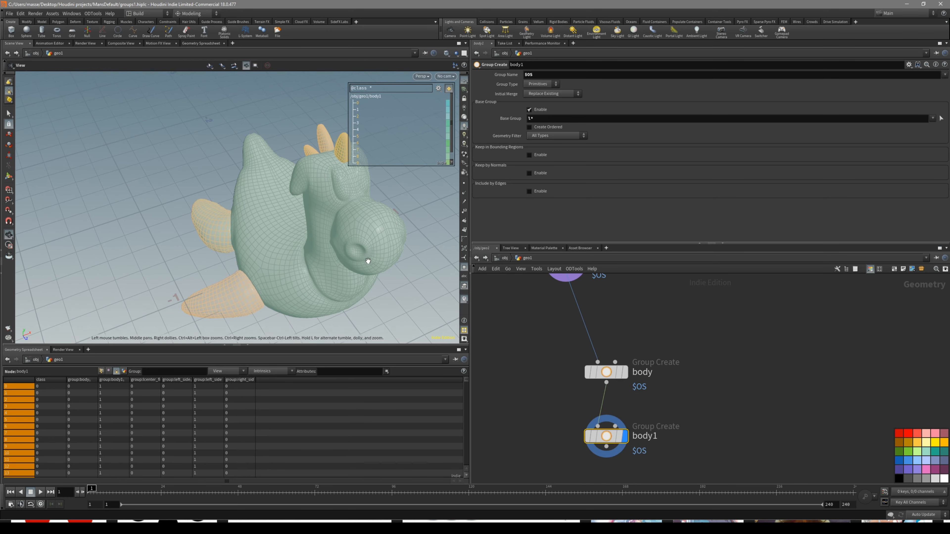
{"action": "left_click_drag", "start_coordinate": [323, 143], "coordinate": [365, 146], "text": "alt"}
Step: Rename the lcenter_fins node back to center_fins
{"action": "middle_click_drag", "start_coordinate": [588, 279], "coordinate": [624, 358]}
{"action": "double_click", "coordinate": [632, 350]}
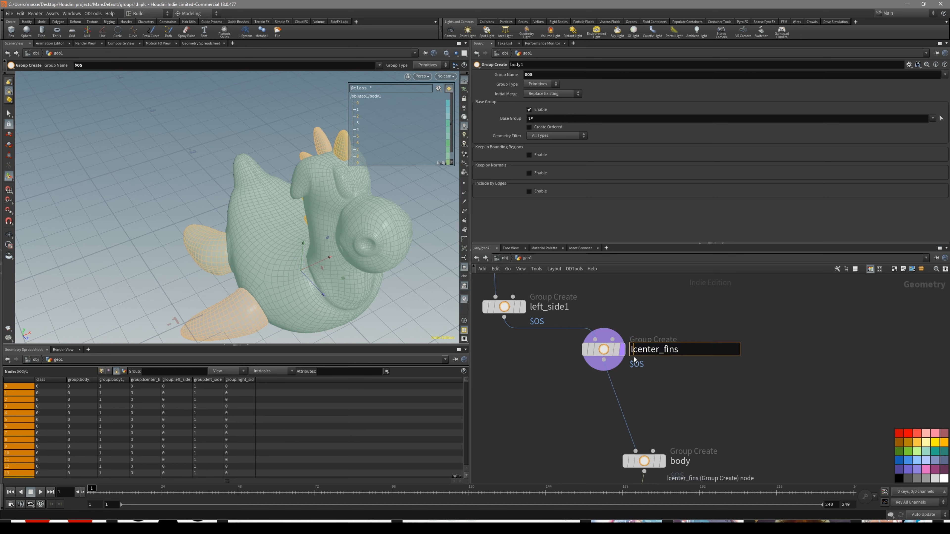
{"action": "key", "text": "Return"}
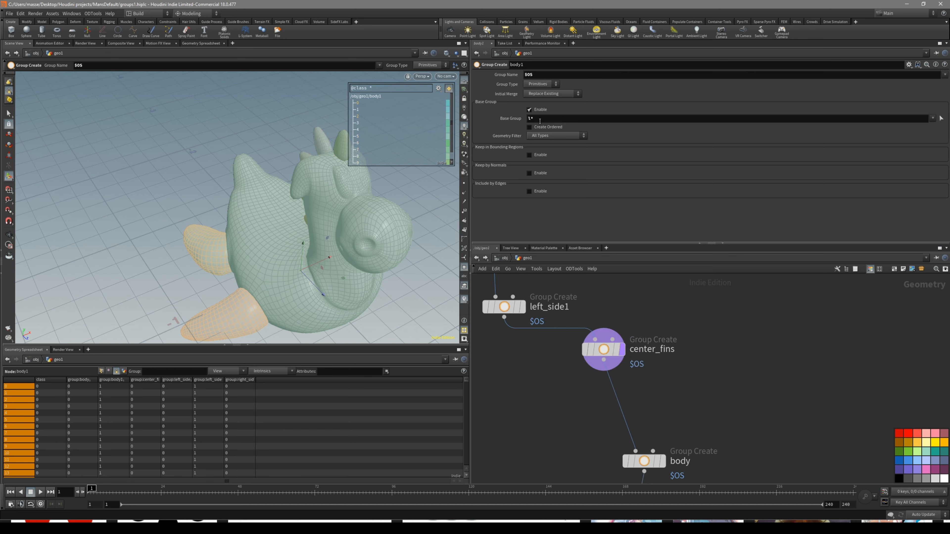
{"action": "middle_click_drag", "start_coordinate": [415, 196], "coordinate": [406, 196], "text": "alt"}
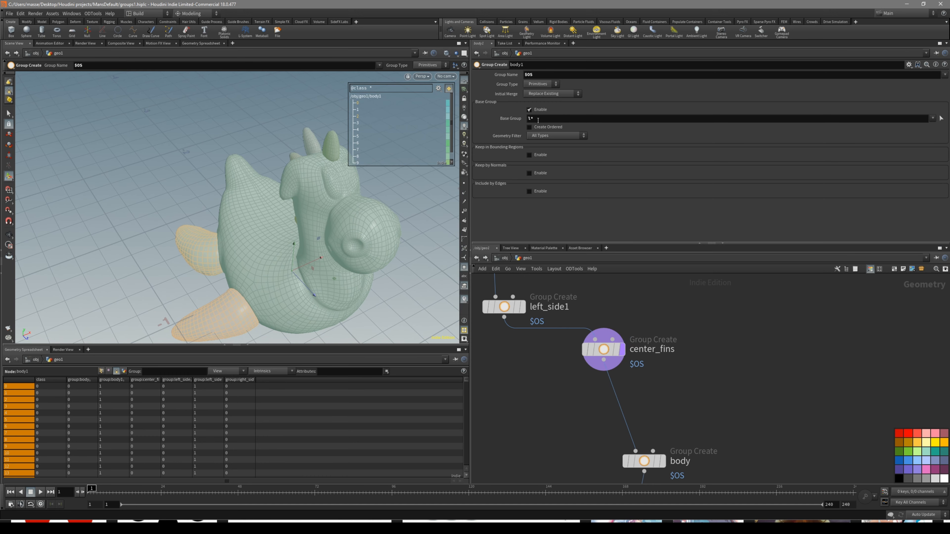
Step: Turn off the wireframe overlay in the viewport and inspect the toy's fins from another angle
{"action": "right_click_drag", "start_coordinate": [343, 232], "coordinate": [311, 263], "text": "alt"}
{"action": "middle_click_drag", "start_coordinate": [312, 263], "coordinate": [337, 242], "text": "alt"}
{"action": "key", "text": "shift+w"}
{"action": "key", "text": "Return"}
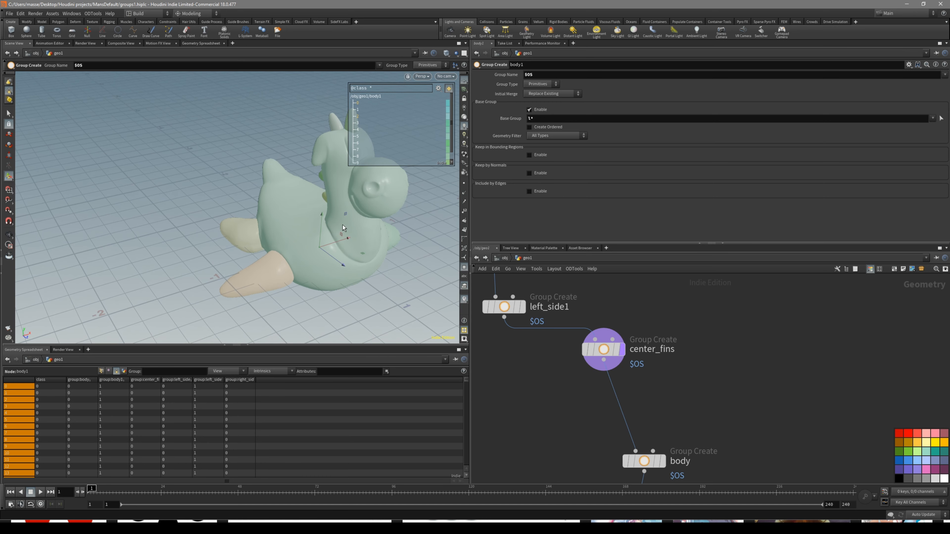
{"action": "mouse_move", "coordinate": [352, 216]}
{"action": "left_mouse_down", "text": "alt"}
{"action": "mouse_move", "coordinate": [355, 231]}
{"action": "mouse_move", "coordinate": [369, 223]}
{"action": "mouse_move", "coordinate": [346, 227]}
{"action": "mouse_move", "coordinate": [352, 217]}
{"action": "mouse_move", "coordinate": [345, 238]}
{"action": "left_mouse_up", "text": "alt"}
{"action": "key", "text": "shift+w"}
{"action": "key", "text": "shift+w"}
Step: Replace body1's base group pattern with side* and check the toy's fins
{"action": "middle_click_drag", "start_coordinate": [636, 315], "coordinate": [630, 387]}
{"action": "scroll", "coordinate": [618, 373], "scroll_direction": "up", "scroll_amount": 2}
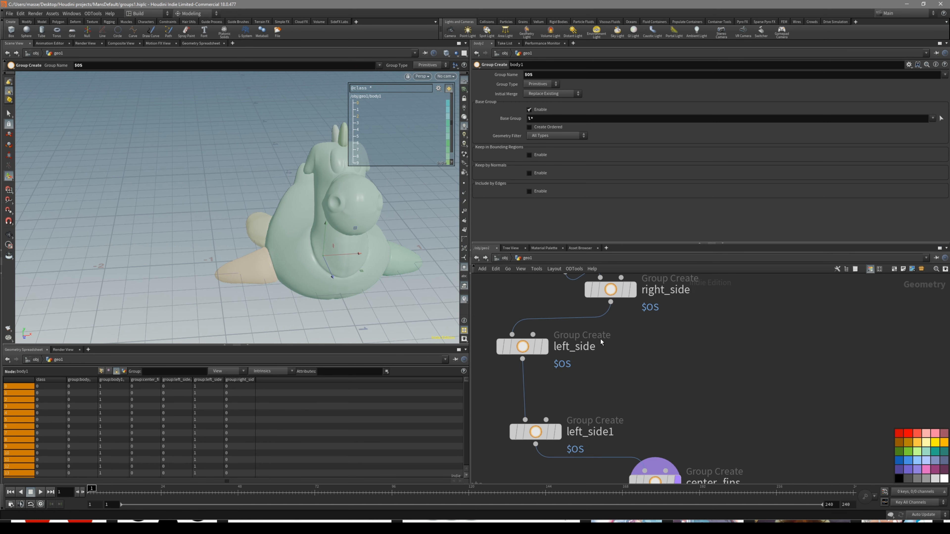
{"action": "scroll", "coordinate": [673, 320], "scroll_direction": "up", "scroll_amount": 1}
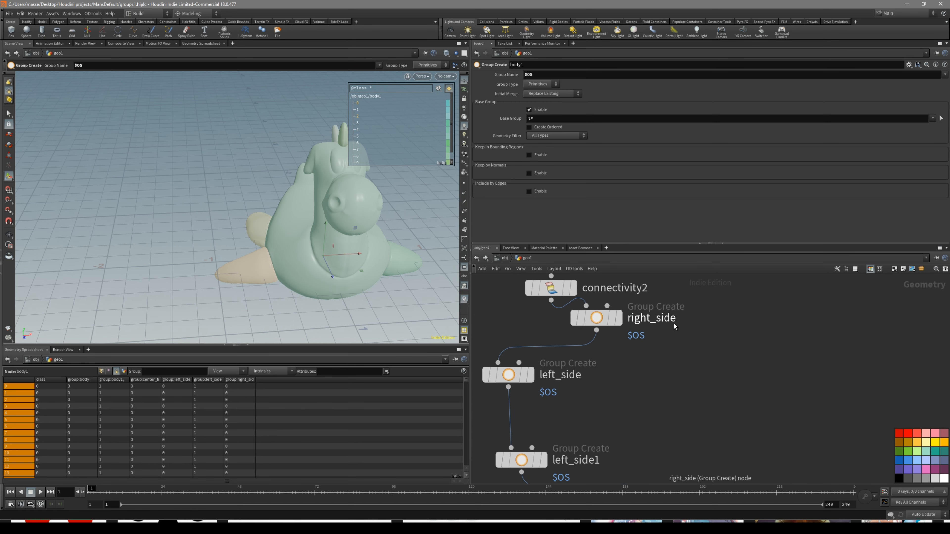
{"action": "left_click_drag", "start_coordinate": [538, 118], "coordinate": [520, 123]}
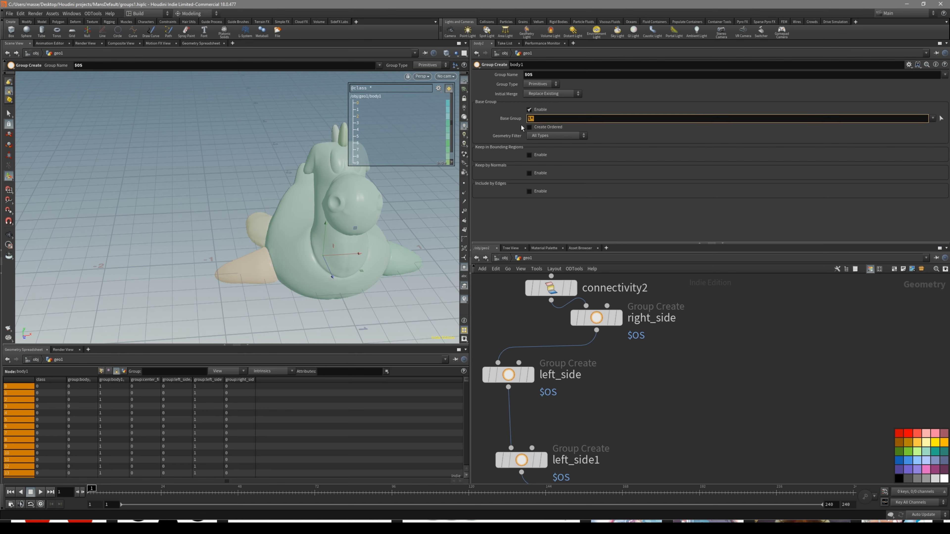
{"action": "type", "text": "side"}
{"action": "key", "text": "Return"}
{"action": "left_click_drag", "start_coordinate": [381, 224], "coordinate": [337, 240], "text": "alt"}
Step: Line up the right_side and left_side nodes vertically in the network, leaving a gap between them
{"action": "scroll", "coordinate": [616, 378], "scroll_direction": "down", "scroll_amount": 1}
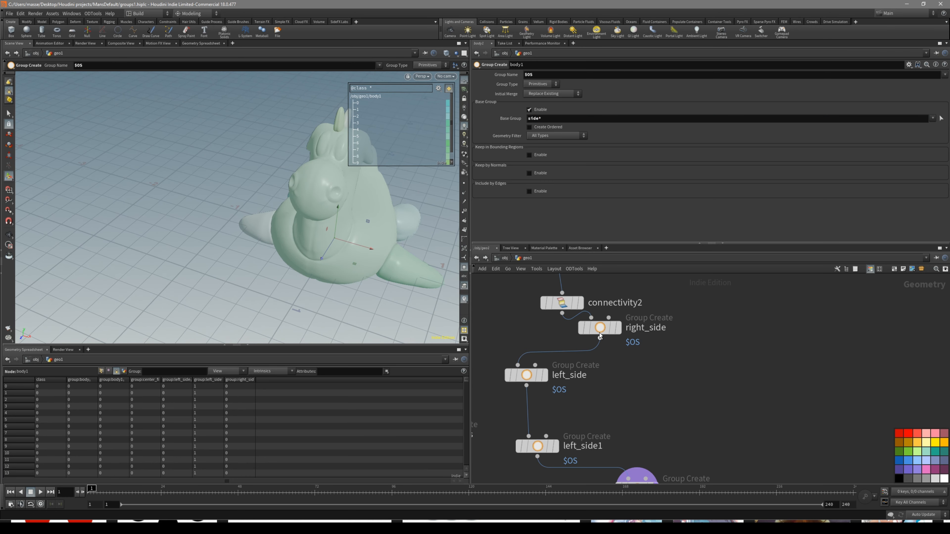
{"action": "left_click_drag", "start_coordinate": [569, 303], "coordinate": [550, 285]}
{"action": "left_click_drag", "start_coordinate": [599, 327], "coordinate": [594, 331]}
{"action": "middle_click_drag", "start_coordinate": [654, 384], "coordinate": [657, 357]}
{"action": "left_click_drag", "start_coordinate": [600, 310], "coordinate": [531, 310]}
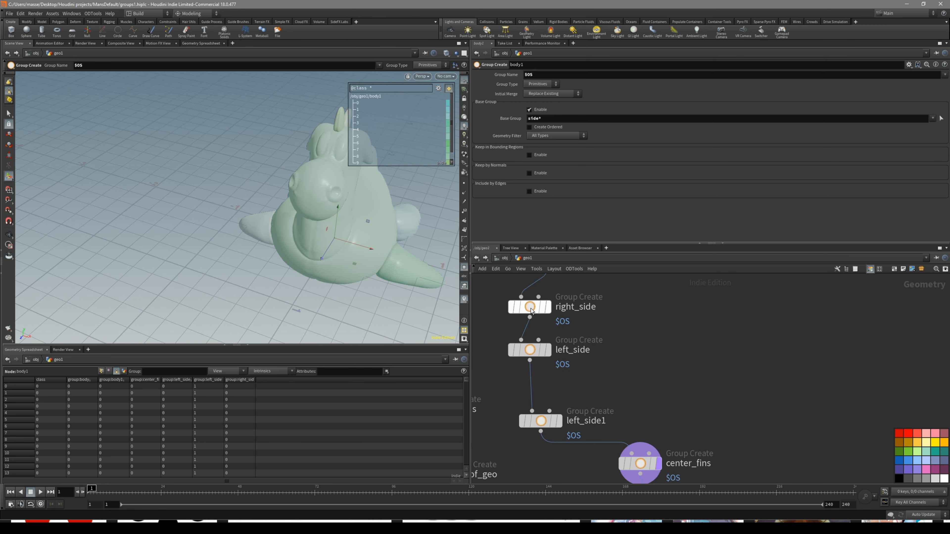
{"action": "middle_click_drag", "start_coordinate": [530, 308], "coordinate": [539, 311]}
{"action": "left_click_drag", "start_coordinate": [538, 354], "coordinate": [539, 377]}
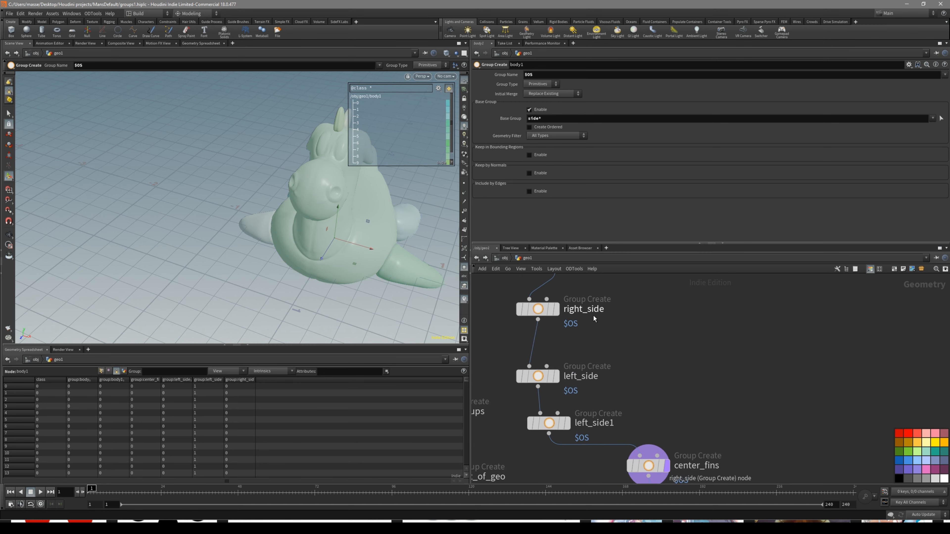
Step: Add a leading wildcard to body1's base group so the pattern reads *side*
{"action": "left_click", "coordinate": [528, 119]}
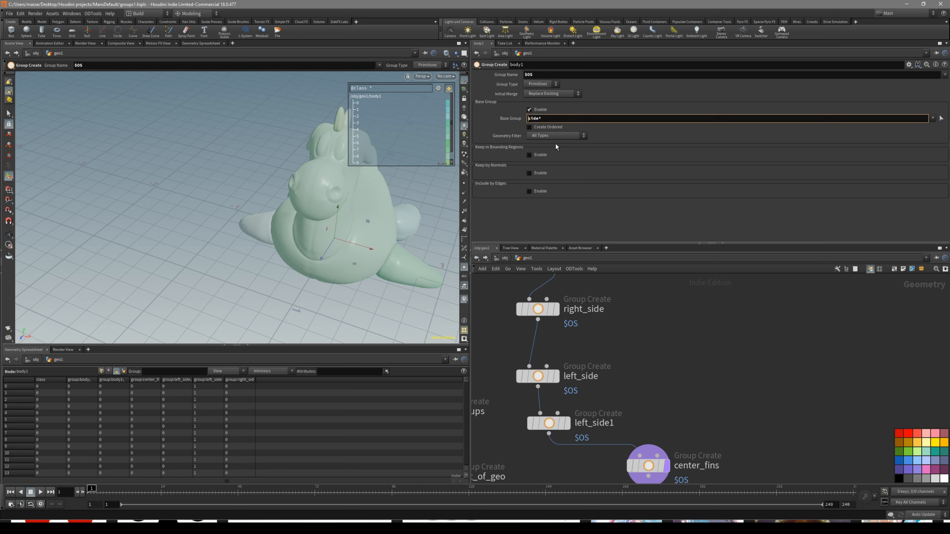
{"action": "type", "text": "*"}
{"action": "key", "text": "Return"}
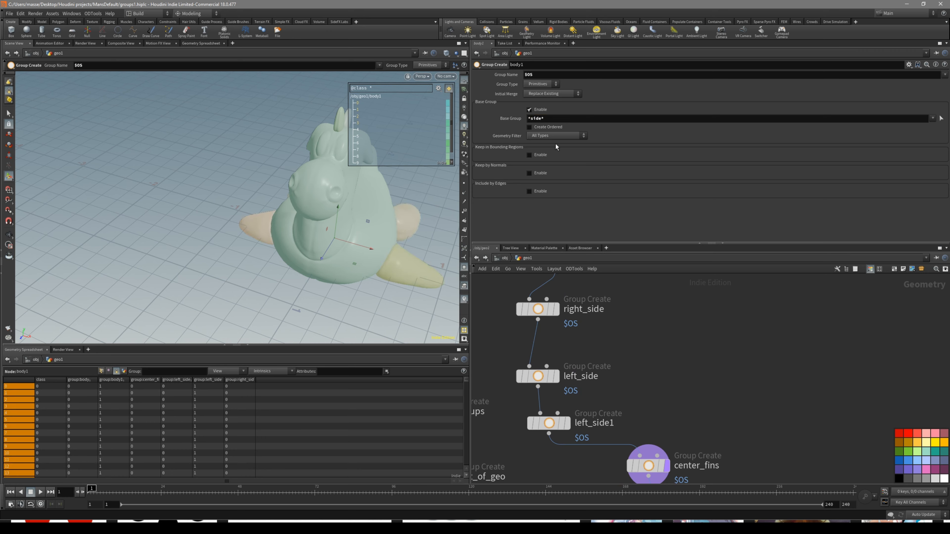
{"action": "key", "text": "Escape"}
{"action": "left_click_drag", "start_coordinate": [399, 205], "coordinate": [389, 223]}
{"action": "key", "text": "Return"}
Step: Review the right_side, left_side and left_side1 nodes in the network against the *side* pattern
{"action": "scroll", "coordinate": [644, 347], "scroll_direction": "down", "scroll_amount": 3}
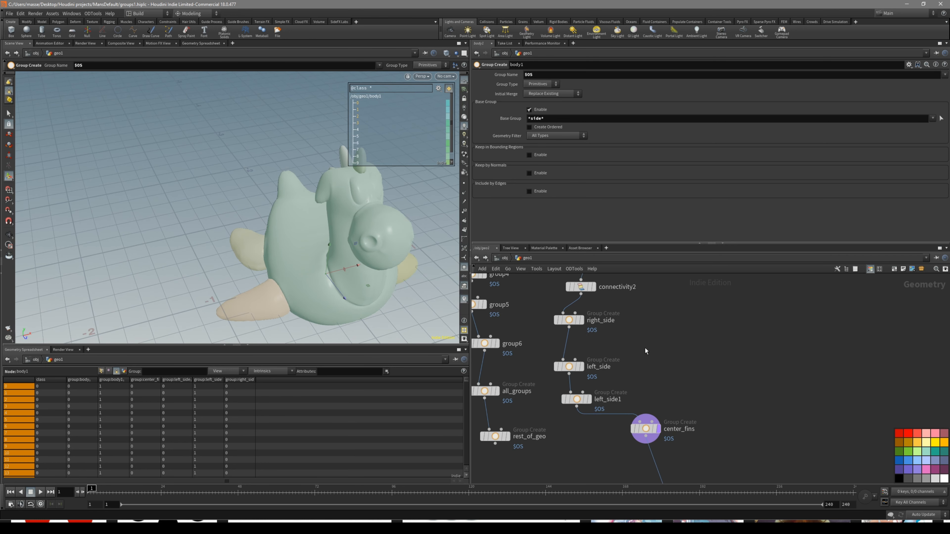
{"action": "left_click", "coordinate": [568, 311]}
{"action": "left_click", "coordinate": [580, 312]}
{"action": "left_click", "coordinate": [569, 358]}
{"action": "left_click", "coordinate": [580, 359]}
{"action": "middle_click_drag", "start_coordinate": [639, 372], "coordinate": [661, 316]}
{"action": "left_click", "coordinate": [578, 385]}
{"action": "left_click", "coordinate": [593, 385]}
{"action": "middle_click_drag", "start_coordinate": [702, 384], "coordinate": [683, 350]}
{"action": "left_click", "coordinate": [637, 445]}
{"action": "left_click", "coordinate": [645, 441]}
Step: Inspect the toy from several angles to see which fins the *side* pattern includes
{"action": "left_click_drag", "start_coordinate": [365, 262], "coordinate": [311, 239], "text": "alt"}
{"action": "middle_click_drag", "start_coordinate": [559, 339], "coordinate": [564, 402]}
{"action": "key", "text": "Escape"}
{"action": "left_click_drag", "start_coordinate": [365, 288], "coordinate": [385, 259]}
{"action": "key", "text": "Return"}
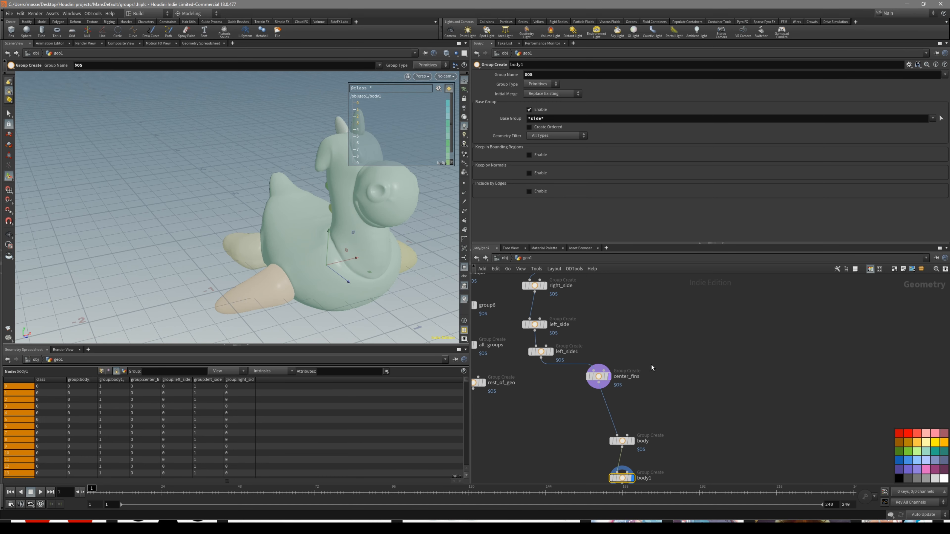
{"action": "middle_click_drag", "start_coordinate": [676, 434], "coordinate": [669, 391]}
{"action": "scroll", "coordinate": [647, 433], "scroll_direction": "up", "scroll_amount": 2}
{"action": "left_click_drag", "start_coordinate": [431, 311], "coordinate": [337, 270], "text": "alt"}
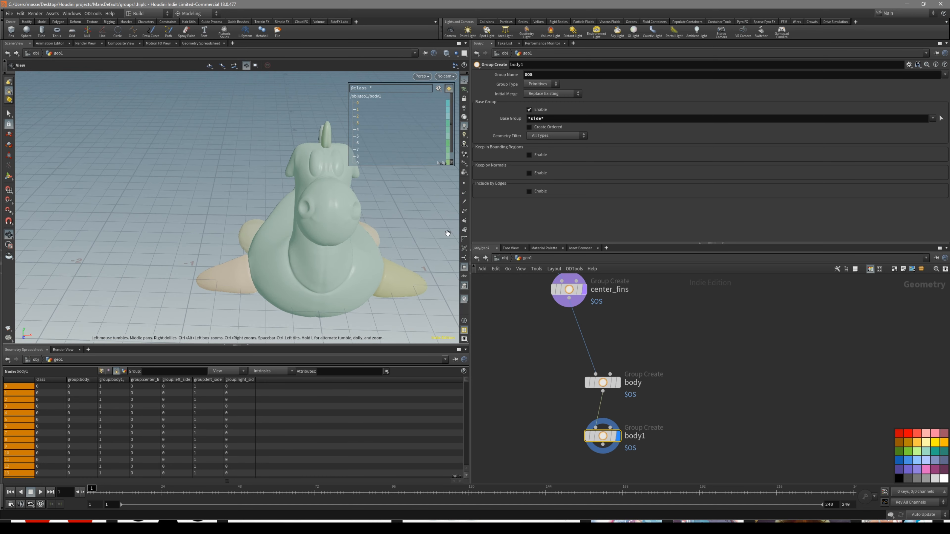
{"action": "left_click_drag", "start_coordinate": [365, 242], "coordinate": [312, 262], "text": "alt"}
{"action": "middle_click_drag", "start_coordinate": [529, 276], "coordinate": [588, 386]}
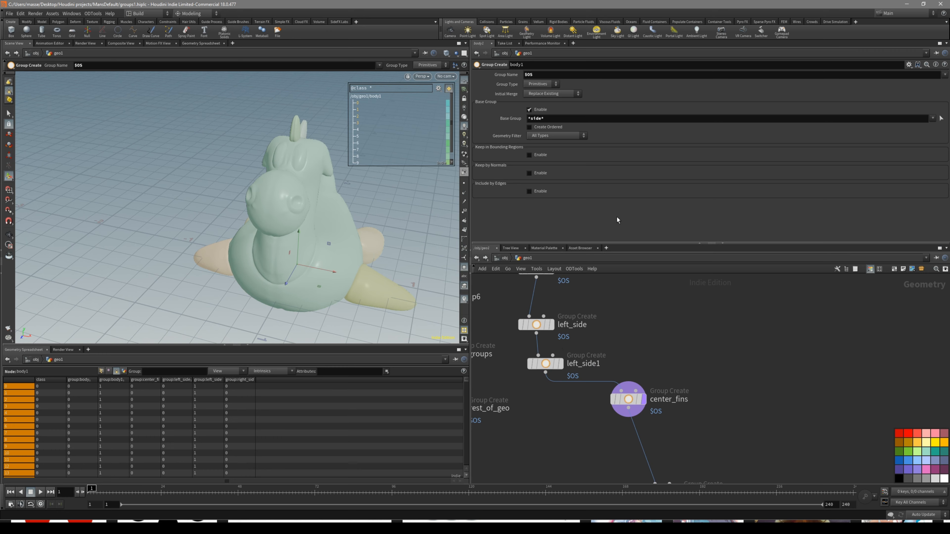
{"action": "middle_click_drag", "start_coordinate": [600, 298], "coordinate": [603, 307]}
{"action": "left_click_drag", "start_coordinate": [394, 215], "coordinate": [318, 247], "text": "alt"}
Step: Exclude the right-side group by extending body1's base group to *side* ^*right*
{"action": "left_click", "coordinate": [555, 119]}
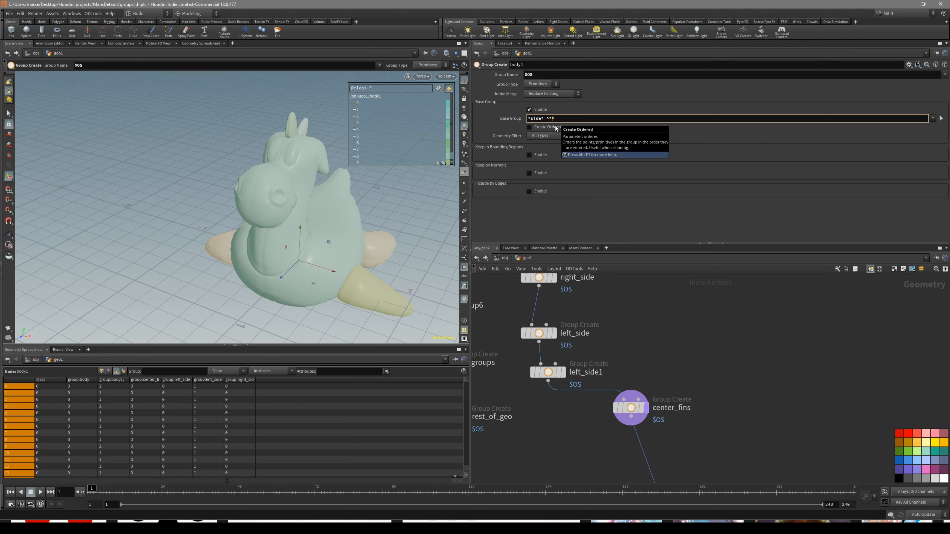
{"action": "type", "text": "ight"}
{"action": "key", "text": "Return"}
{"action": "left_click_drag", "start_coordinate": [325, 218], "coordinate": [377, 226], "text": "alt"}
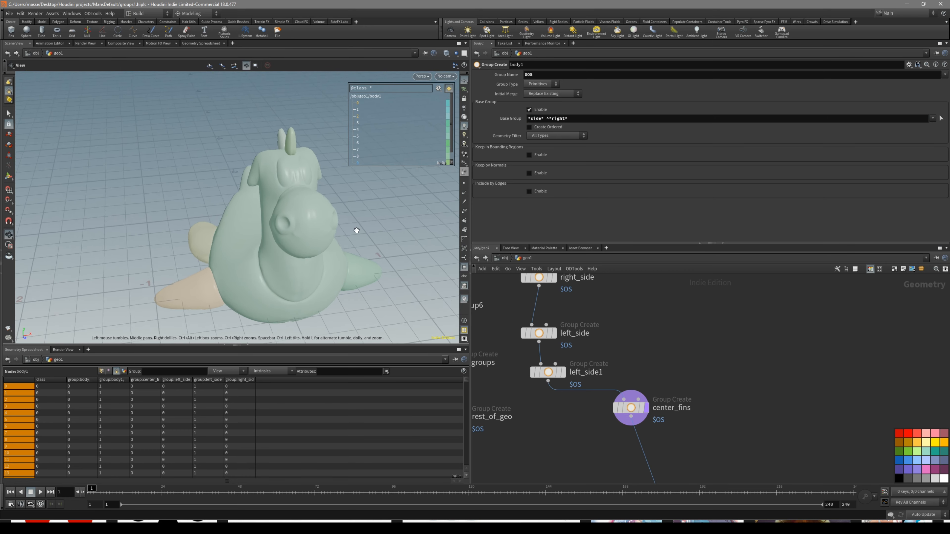
{"action": "middle_click_drag", "start_coordinate": [378, 226], "coordinate": [386, 217], "text": "alt"}
Step: Remove the wildcard before right so body1's base group reads *side* ^right*, and inspect the fins and node names
{"action": "left_click", "coordinate": [553, 118]}
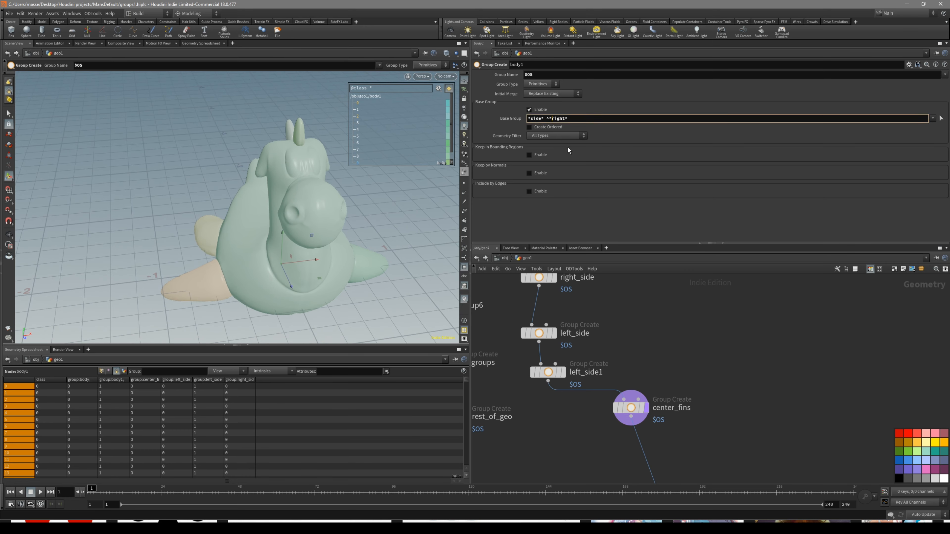
{"action": "key", "text": "BackSpace"}
{"action": "middle_click_drag", "start_coordinate": [601, 287], "coordinate": [615, 312]}
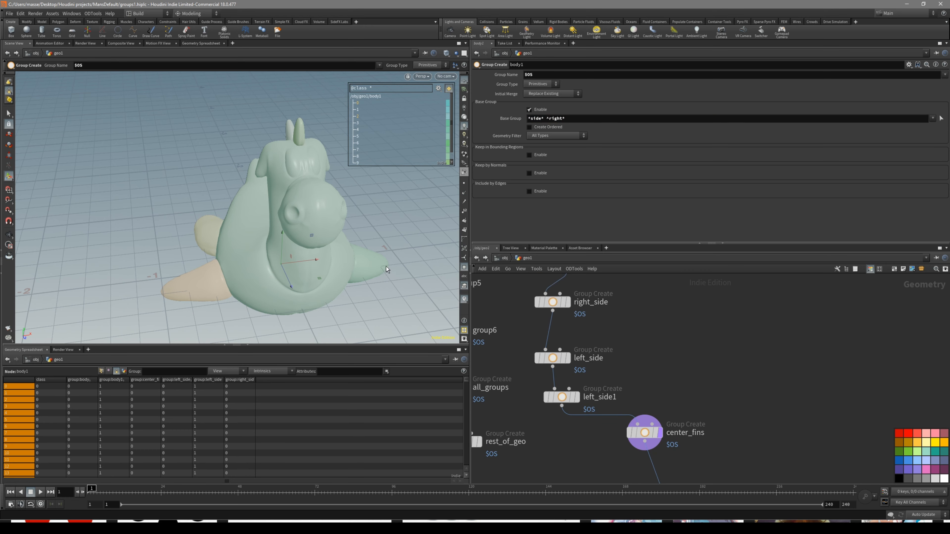
{"action": "left_click_drag", "start_coordinate": [369, 239], "coordinate": [343, 259], "text": "alt"}
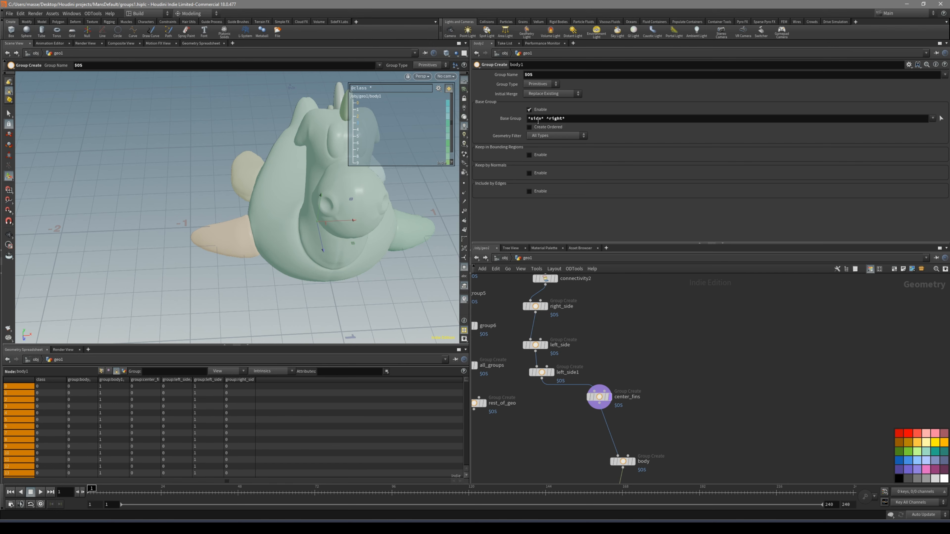
{"action": "scroll", "coordinate": [562, 346], "scroll_direction": "up", "scroll_amount": 3}
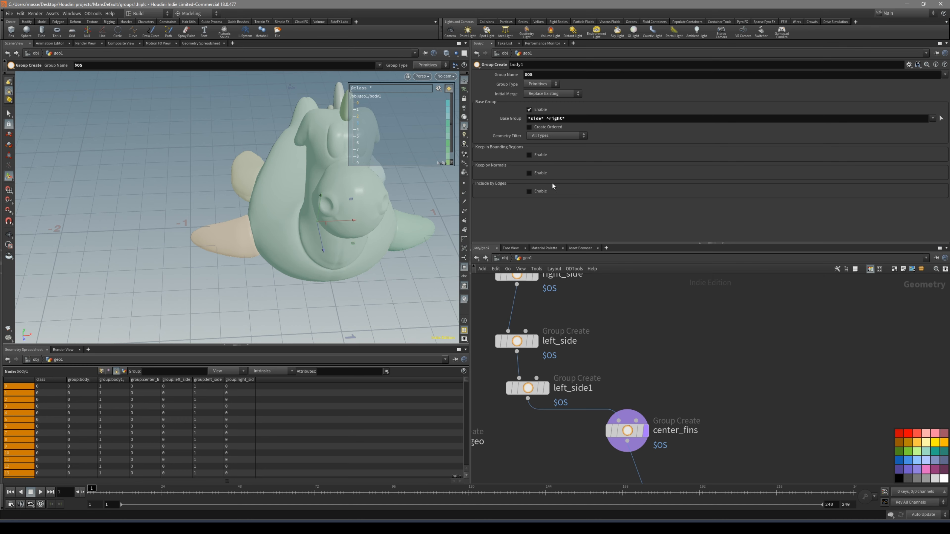
{"action": "right_click_drag", "start_coordinate": [386, 271], "coordinate": [416, 297], "text": "alt"}
{"action": "middle_click_drag", "start_coordinate": [633, 369], "coordinate": [625, 312]}
{"action": "scroll", "coordinate": [607, 322], "scroll_direction": "down", "scroll_amount": 3}
{"action": "middle_click_drag", "start_coordinate": [655, 422], "coordinate": [648, 393]}
{"action": "scroll", "coordinate": [647, 404], "scroll_direction": "up", "scroll_amount": 3}
{"action": "middle_click_drag", "start_coordinate": [628, 286], "coordinate": [625, 405]}
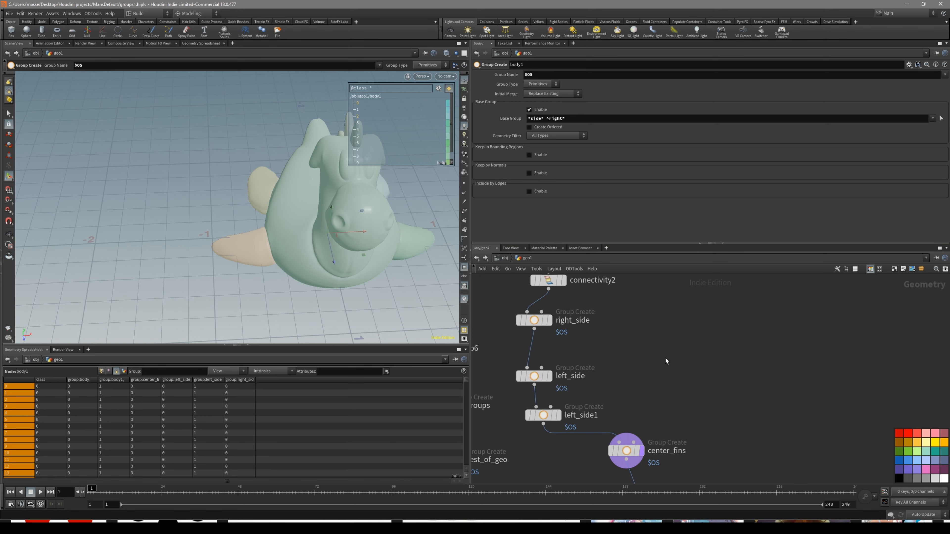
Step: Restore the leading wildcard in the exclusion so body1's base group reads *side* ^*right*
{"action": "left_click", "coordinate": [549, 120]}
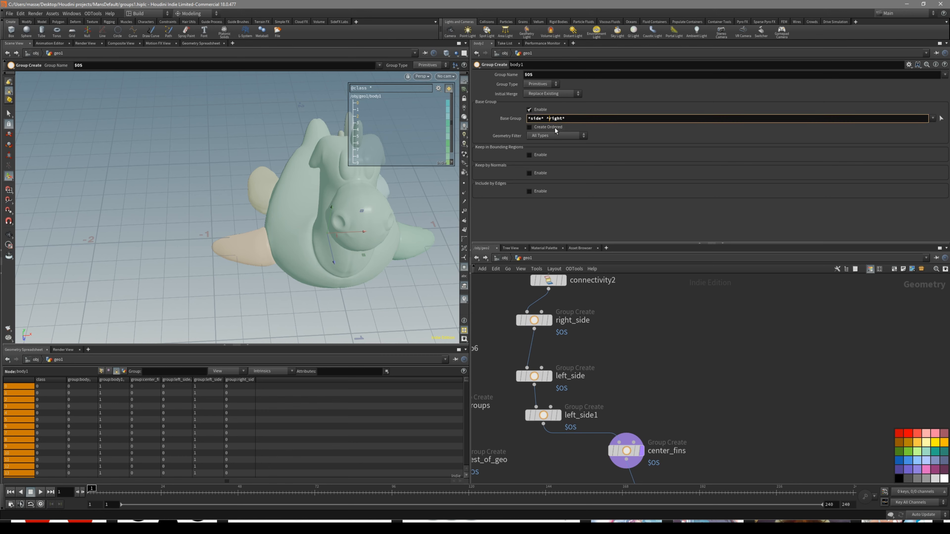
{"action": "middle_click_drag", "start_coordinate": [651, 350], "coordinate": [651, 373]}
{"action": "left_click_drag", "start_coordinate": [385, 289], "coordinate": [463, 278]}
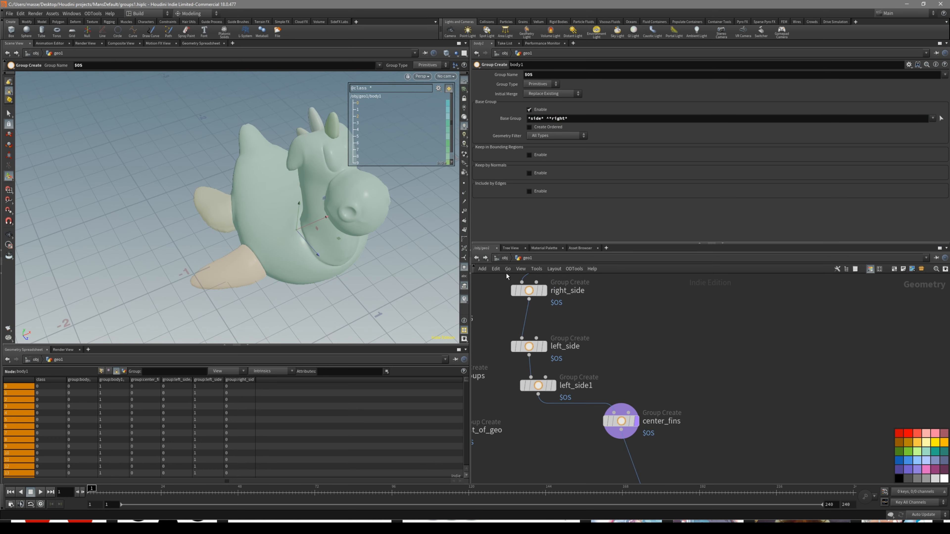
{"action": "middle_click_drag", "start_coordinate": [389, 225], "coordinate": [405, 232], "text": "alt"}
{"action": "middle_click_drag", "start_coordinate": [638, 355], "coordinate": [618, 390]}
{"action": "scroll", "coordinate": [619, 388], "scroll_direction": "down", "scroll_amount": 2}
{"action": "scroll", "coordinate": [594, 370], "scroll_direction": "up", "scroll_amount": 1}
{"action": "scroll", "coordinate": [593, 369], "scroll_direction": "up", "scroll_amount": 2}
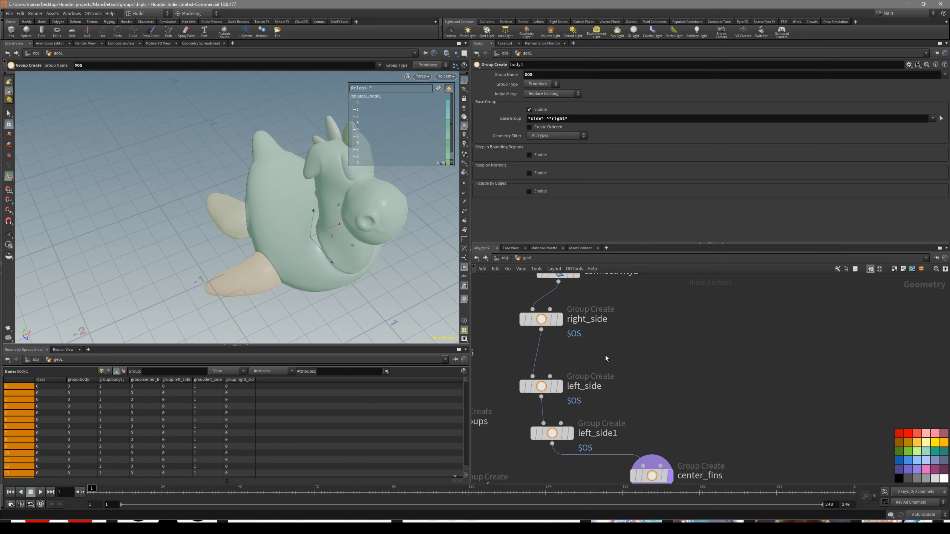
Step: Rename the left_side1 node to left_side1_hello
{"action": "double_click", "coordinate": [600, 386]}
{"action": "double_click", "coordinate": [617, 434]}
{"action": "type", "text": "_hello"}
{"action": "key", "text": "Return"}
{"action": "middle_click_drag", "start_coordinate": [628, 433], "coordinate": [582, 361]}
{"action": "middle_click_drag", "start_coordinate": [704, 429], "coordinate": [670, 342]}
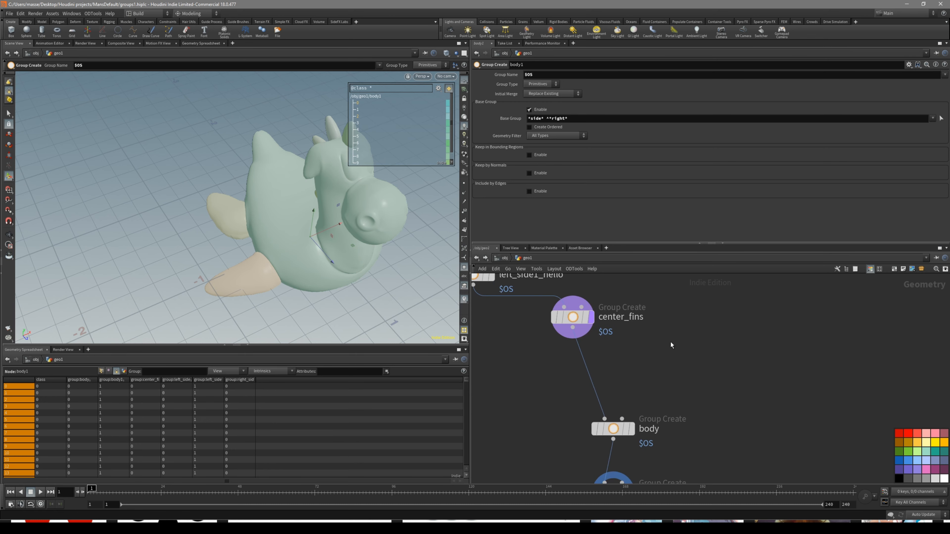
Step: Change the exclusion in body1's base group so the pattern reads *side* ^*hello*
{"action": "left_click", "coordinate": [562, 118]}
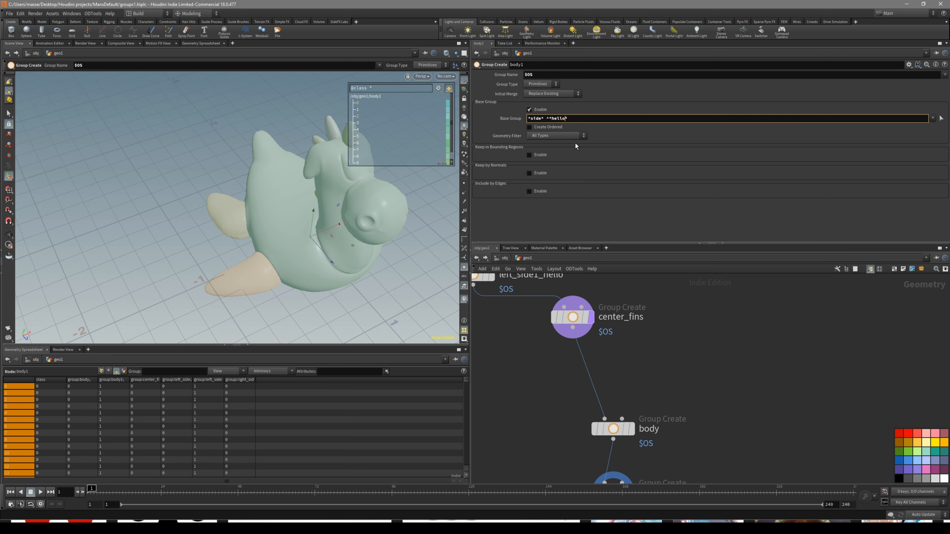
{"action": "key", "text": "Escape"}
{"action": "left_click_drag", "start_coordinate": [420, 213], "coordinate": [304, 224]}
{"action": "left_click", "coordinate": [549, 119]}
{"action": "type", "text": "*"}
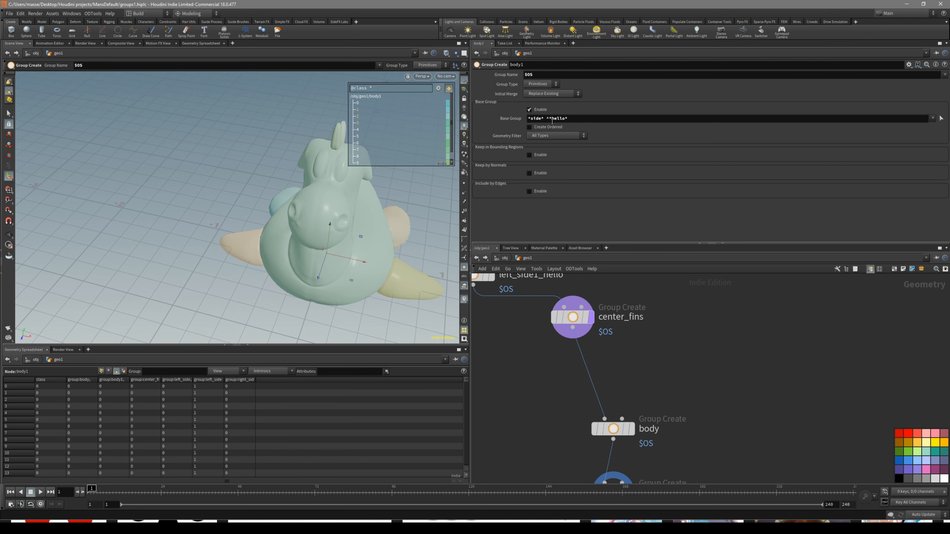
Step: Inspect the toy and the node chain to see which fin the ^*hello* exclusion leaves out
{"action": "left_click_drag", "start_coordinate": [361, 233], "coordinate": [345, 221], "text": "alt"}
{"action": "left_click_drag", "start_coordinate": [240, 225], "coordinate": [319, 231], "text": "alt"}
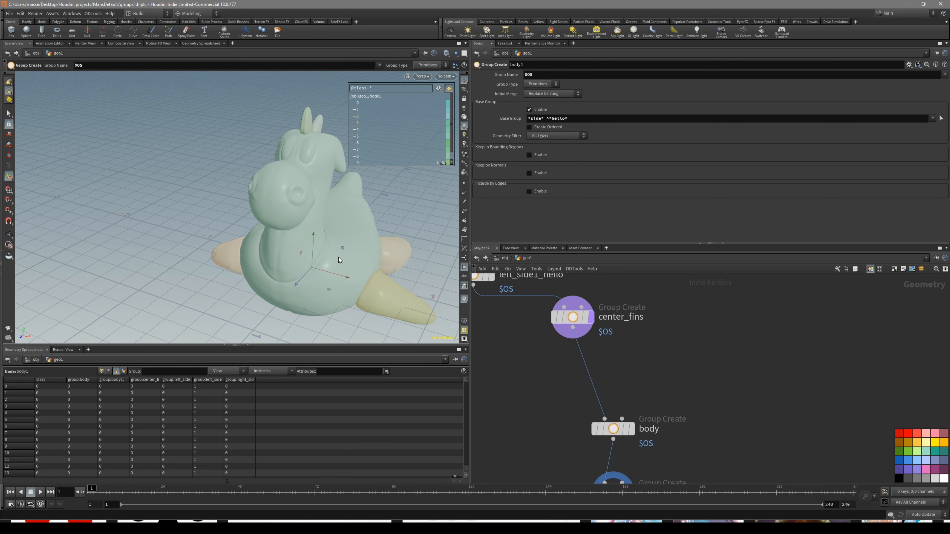
{"action": "middle_click_drag", "start_coordinate": [601, 286], "coordinate": [620, 344]}
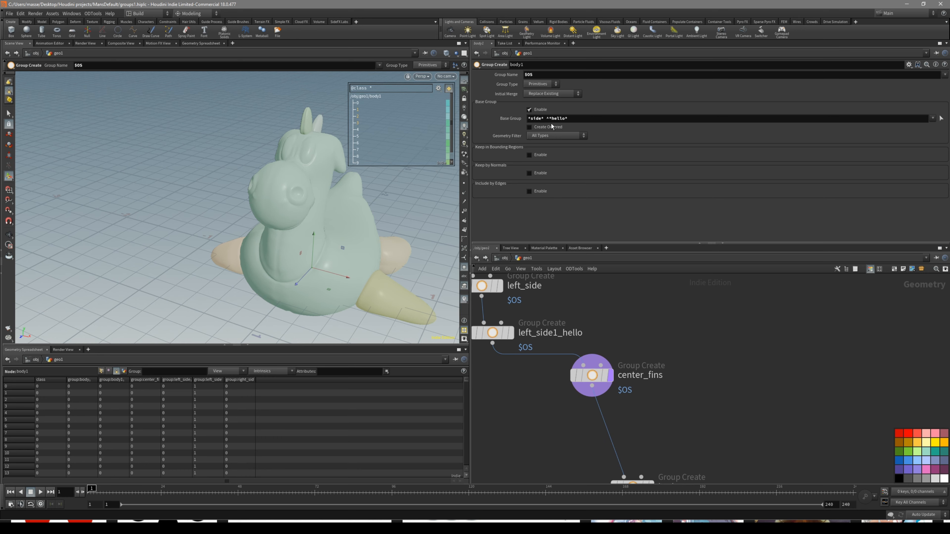
{"action": "key", "text": "Escape"}
{"action": "left_click_drag", "start_coordinate": [388, 202], "coordinate": [355, 240]}
{"action": "middle_click_drag", "start_coordinate": [564, 335], "coordinate": [577, 374]}
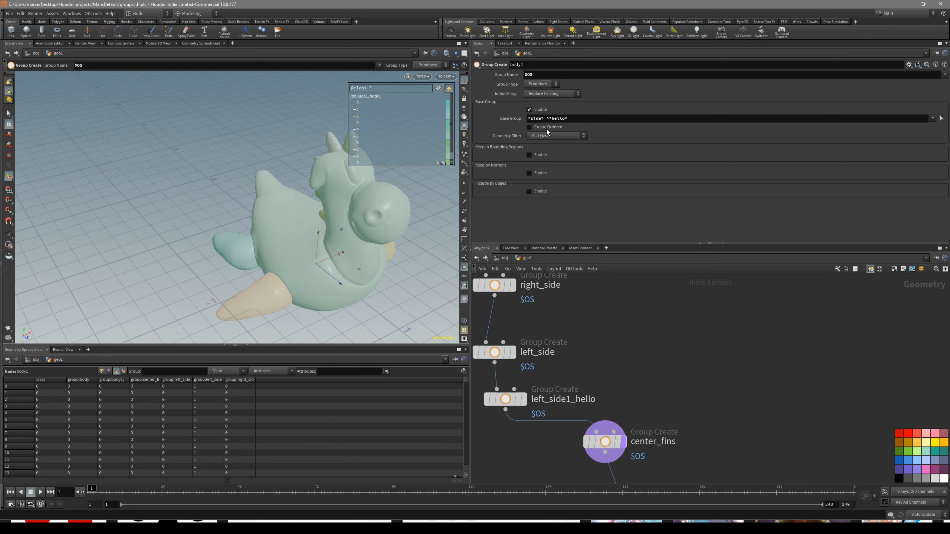
{"action": "left_click", "coordinate": [546, 119]}
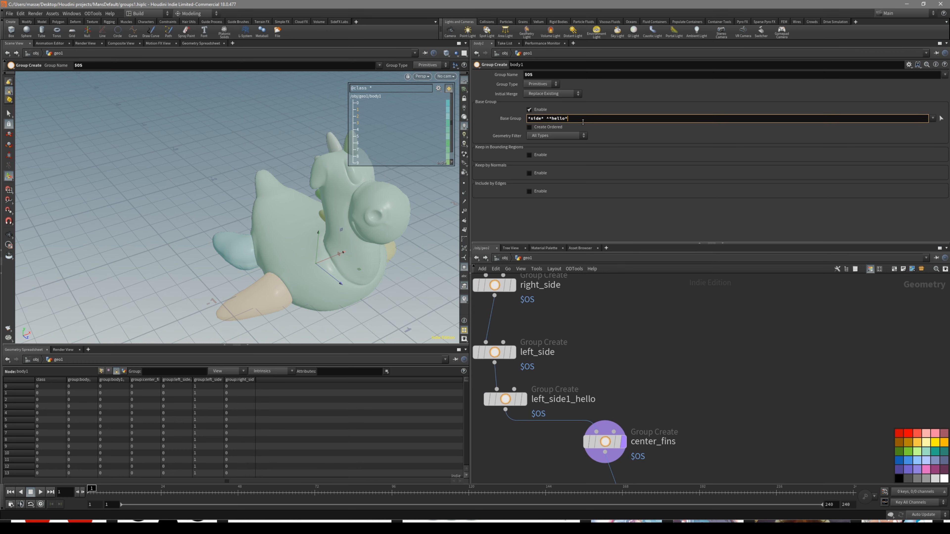
{"action": "key", "text": "space"}
{"action": "left_click_drag", "start_coordinate": [388, 252], "coordinate": [261, 232]}
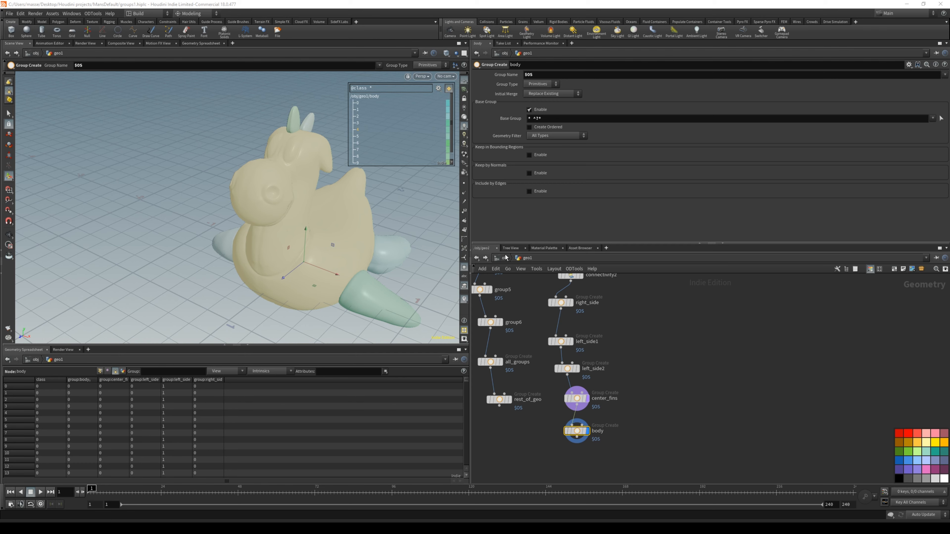
Step: Go to the grid's group network and display the grid2 node
{"action": "scroll", "coordinate": [607, 343], "scroll_direction": "up", "scroll_amount": 2}
{"action": "middle_click_drag", "start_coordinate": [611, 394], "coordinate": [746, 459]}
{"action": "scroll", "coordinate": [651, 374], "scroll_direction": "up", "scroll_amount": 2}
{"action": "scroll", "coordinate": [777, 418], "scroll_direction": "down", "scroll_amount": 1}
{"action": "middle_click_drag", "start_coordinate": [579, 381], "coordinate": [607, 375]}
{"action": "left_click_drag", "start_coordinate": [609, 351], "coordinate": [569, 382]}
{"action": "middle_click_drag", "start_coordinate": [609, 374], "coordinate": [602, 344]}
{"action": "scroll", "coordinate": [594, 400], "scroll_direction": "down", "scroll_amount": 3}
{"action": "middle_click_drag", "start_coordinate": [591, 305], "coordinate": [591, 341]}
{"action": "scroll", "coordinate": [591, 341], "scroll_direction": "up", "scroll_amount": 3}
{"action": "left_click", "coordinate": [498, 333]}
{"action": "left_click", "coordinate": [517, 333]}
Step: Copy the name of the right_side node and use it to rename the group5 node in the grid chain
{"action": "middle_click_drag", "start_coordinate": [579, 373], "coordinate": [618, 348]}
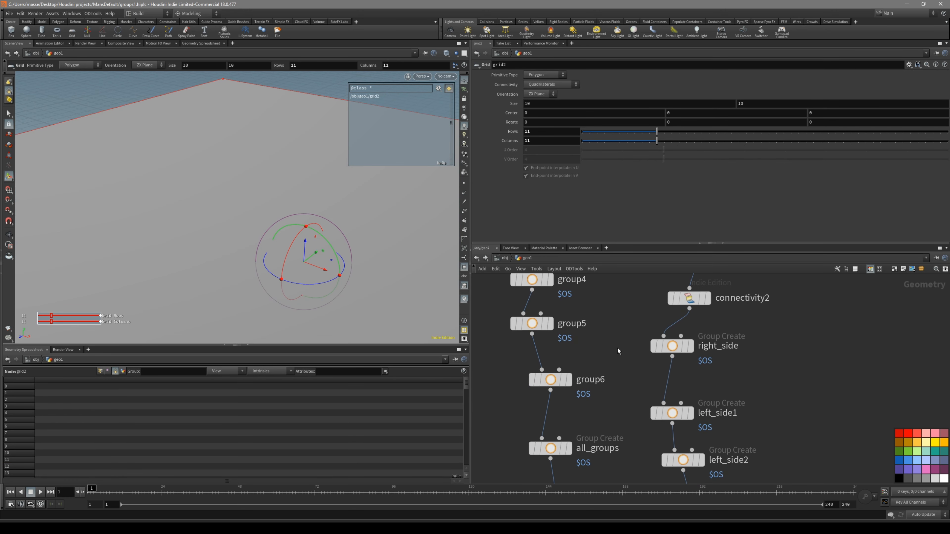
{"action": "double_click", "coordinate": [718, 347]}
{"action": "key", "text": "ctrl+c"}
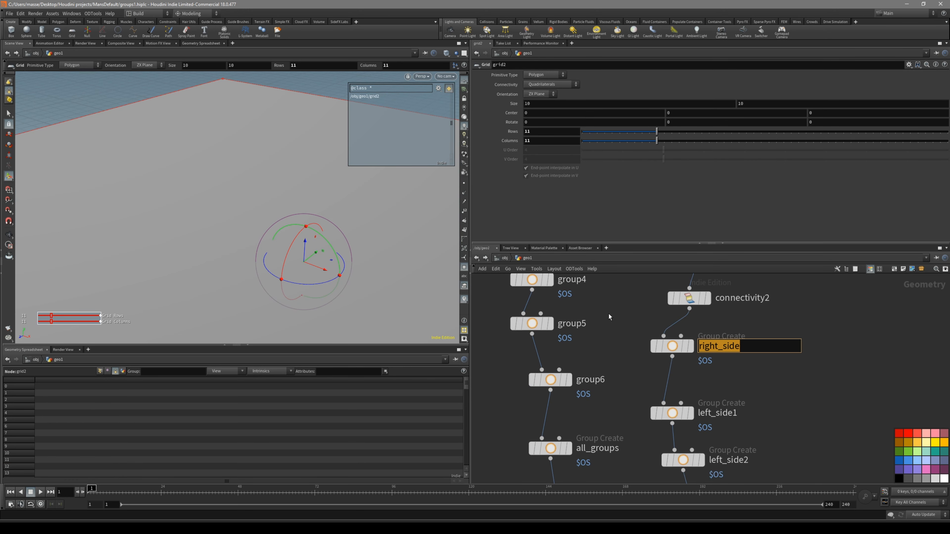
{"action": "double_click", "coordinate": [574, 324]}
{"action": "key", "text": "ctrl+v"}
{"action": "key", "text": "Return"}
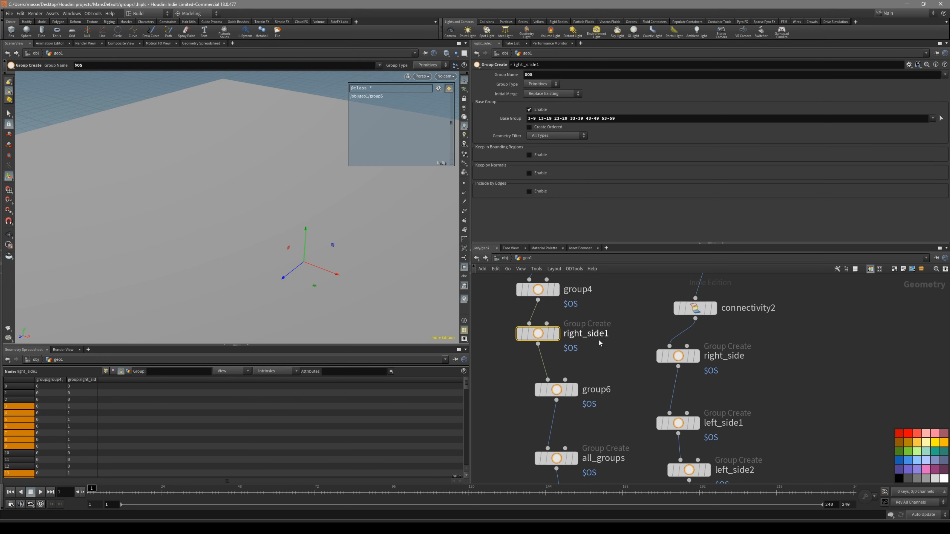
Step: Check the name of the renamed grid group and rename the right_side node below connectivity2 to right_side2
{"action": "double_click", "coordinate": [610, 334]}
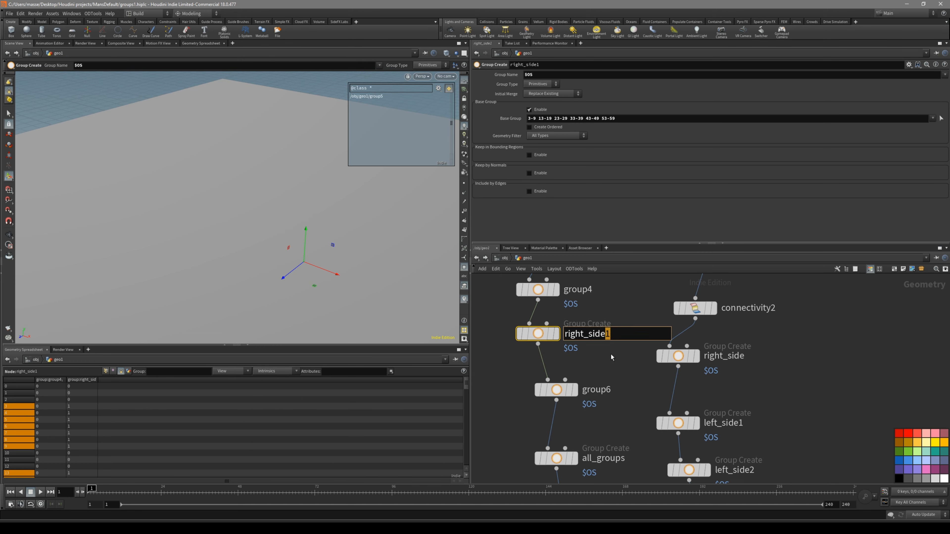
{"action": "key", "text": "Return"}
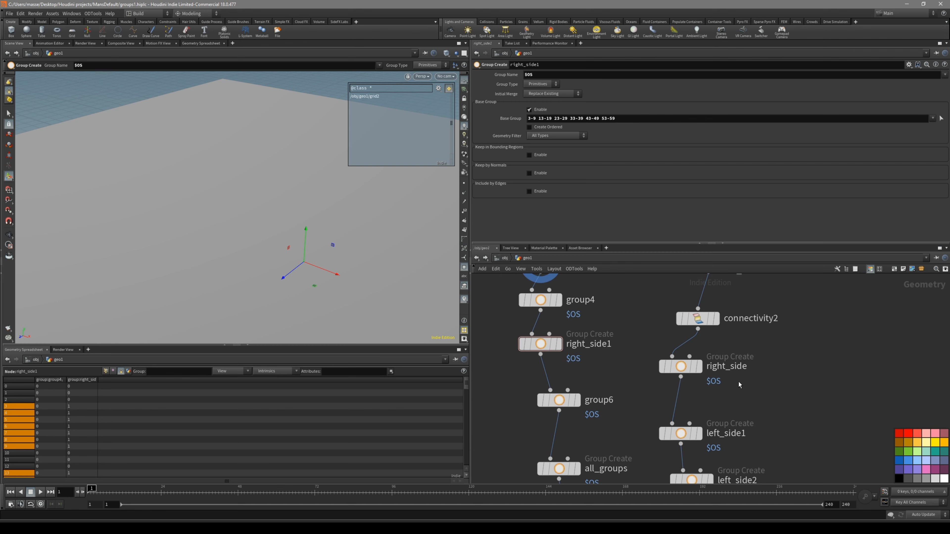
{"action": "double_click", "coordinate": [747, 379]}
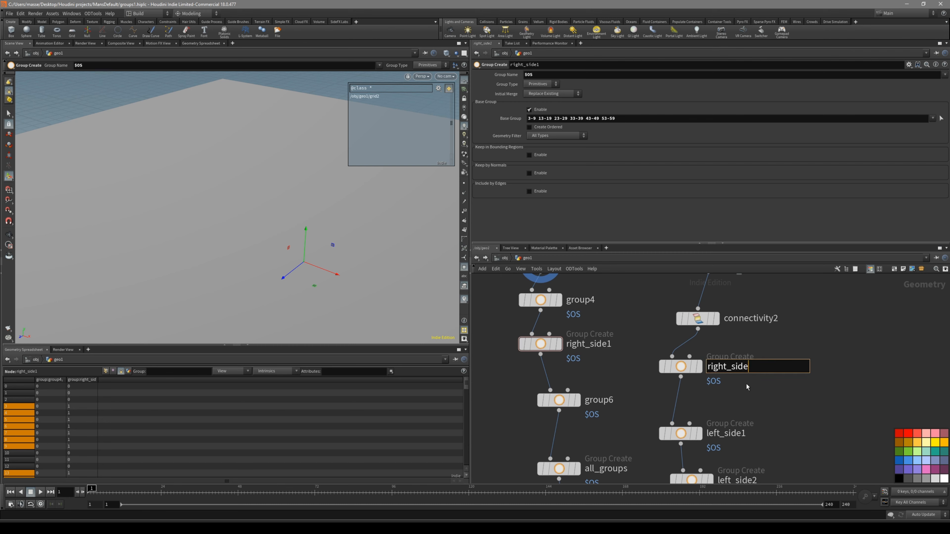
{"action": "type", "text": "2"}
{"action": "key", "text": "Return"}
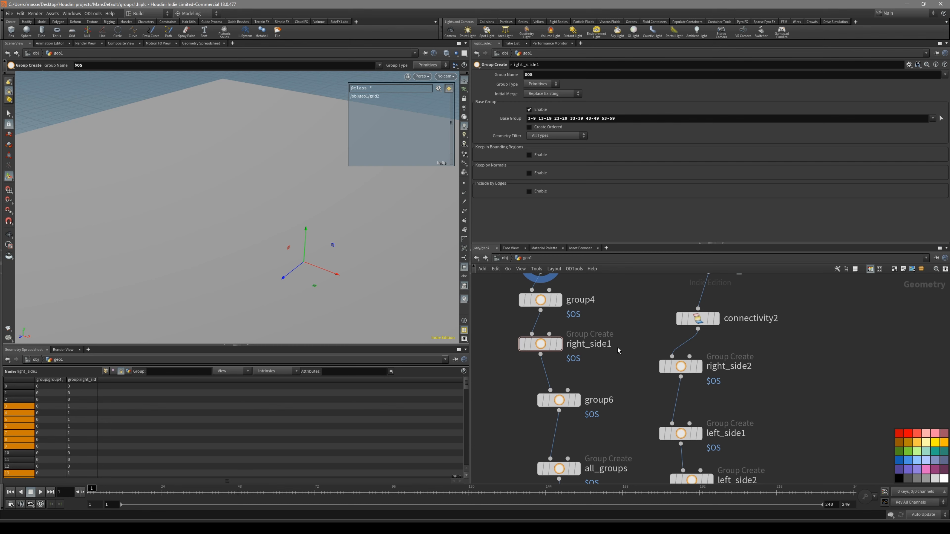
Step: Try to rename right_side1 without its number, and undo the recent node renames
{"action": "double_click", "coordinate": [618, 350]}
{"action": "type", "text": "_"}
{"action": "key", "text": "BackSpace"}
{"action": "key", "text": "BackSpace"}
{"action": "key", "text": "Return"}
{"action": "key", "text": "ctrl+z"}
{"action": "key", "text": "ctrl+z"}
{"action": "key", "text": "ctrl+z"}
Step: Turn on the template flag of the right_side node below connectivity2, check its name and display the node
{"action": "scroll", "coordinate": [641, 385], "scroll_direction": "down", "scroll_amount": 8}
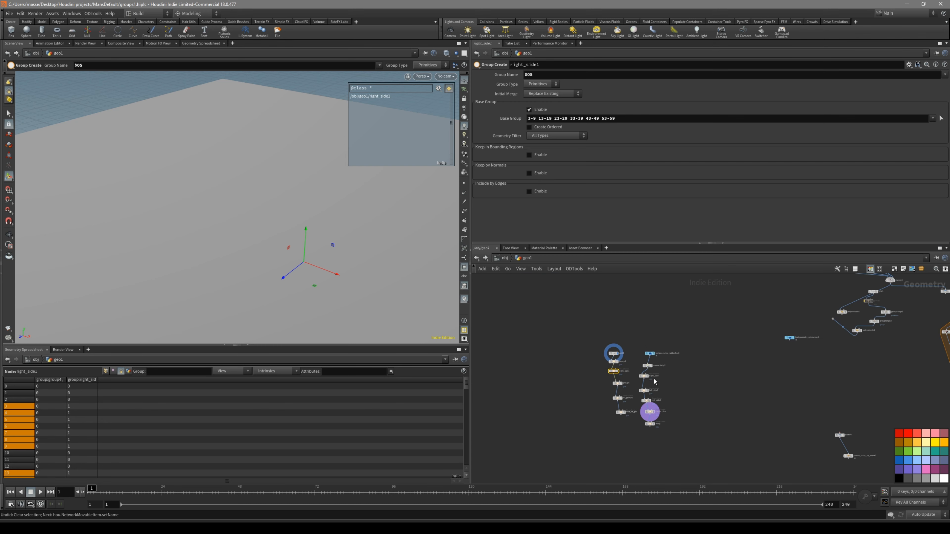
{"action": "scroll", "coordinate": [655, 381], "scroll_direction": "up", "scroll_amount": 8}
{"action": "left_click", "coordinate": [621, 363]}
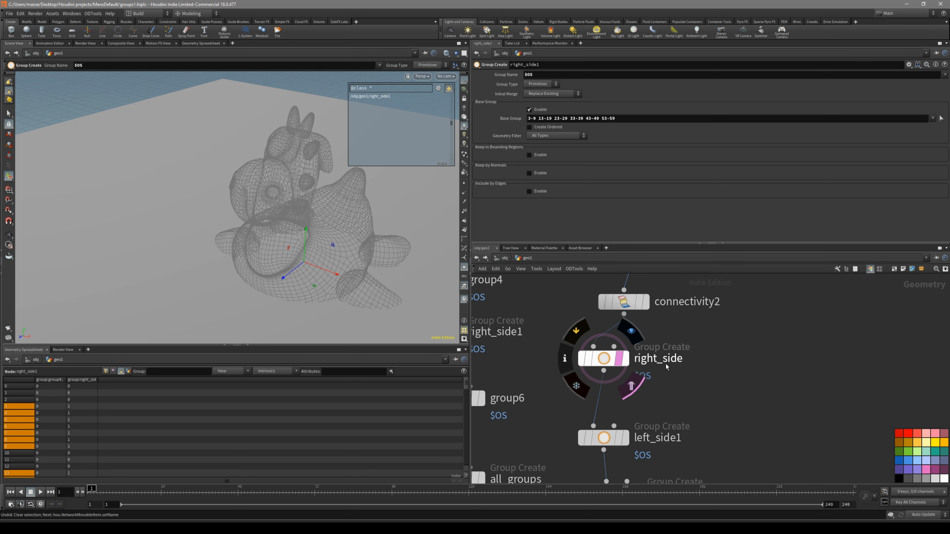
{"action": "double_click", "coordinate": [659, 358]}
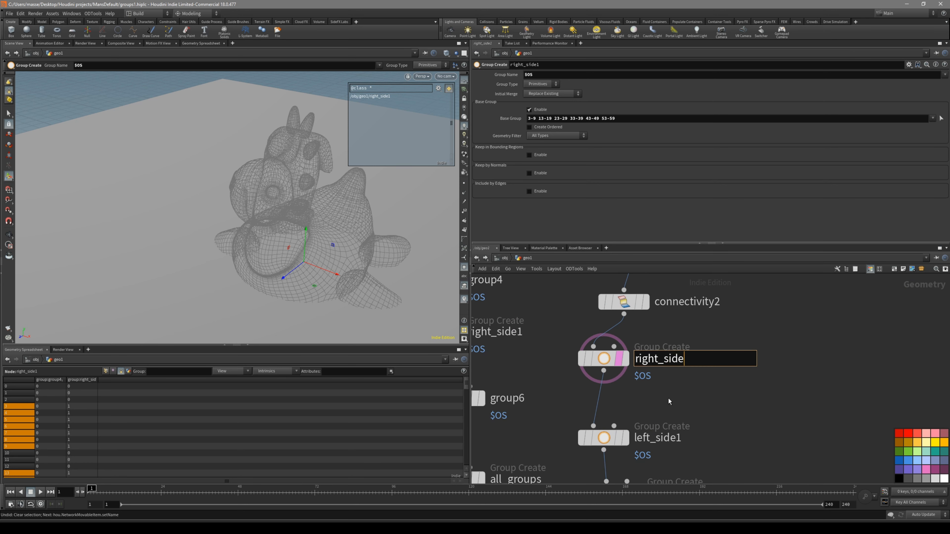
{"action": "key", "text": "Return"}
{"action": "middle_click_drag", "start_coordinate": [668, 400], "coordinate": [724, 403]}
{"action": "middle_click_drag", "start_coordinate": [578, 353], "coordinate": [587, 366]}
{"action": "left_click_drag", "start_coordinate": [594, 375], "coordinate": [525, 336]}
{"action": "left_click", "coordinate": [525, 348]}
{"action": "left_click_drag", "start_coordinate": [649, 380], "coordinate": [658, 379]}
{"action": "left_click", "coordinate": [688, 374]}
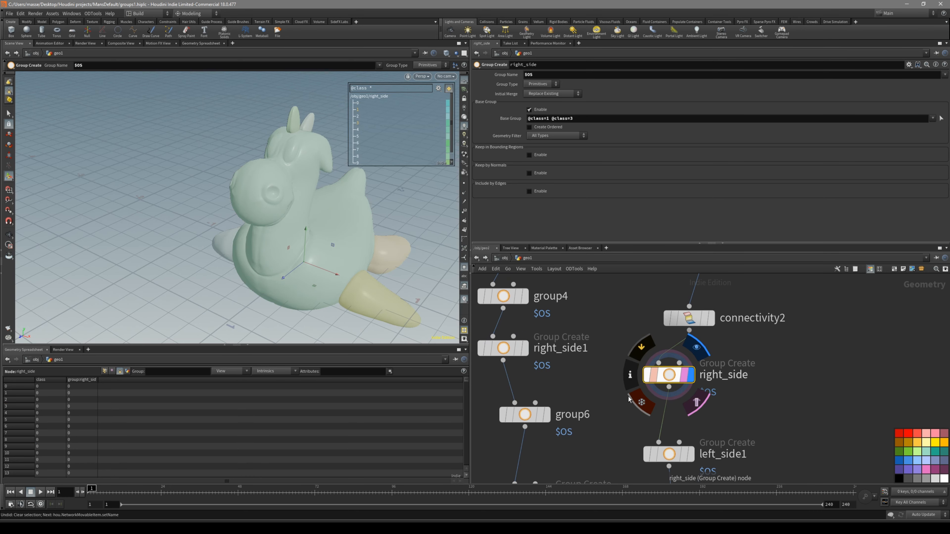
Step: Select the body node, give it the render flag and review the two neighbouring group chains
{"action": "scroll", "coordinate": [623, 427], "scroll_direction": "down", "scroll_amount": 3}
{"action": "middle_click_drag", "start_coordinate": [623, 427], "coordinate": [608, 341]}
{"action": "middle_click_drag", "start_coordinate": [742, 460], "coordinate": [732, 346]}
{"action": "left_click_drag", "start_coordinate": [718, 350], "coordinate": [662, 387]}
{"action": "key", "text": "r"}
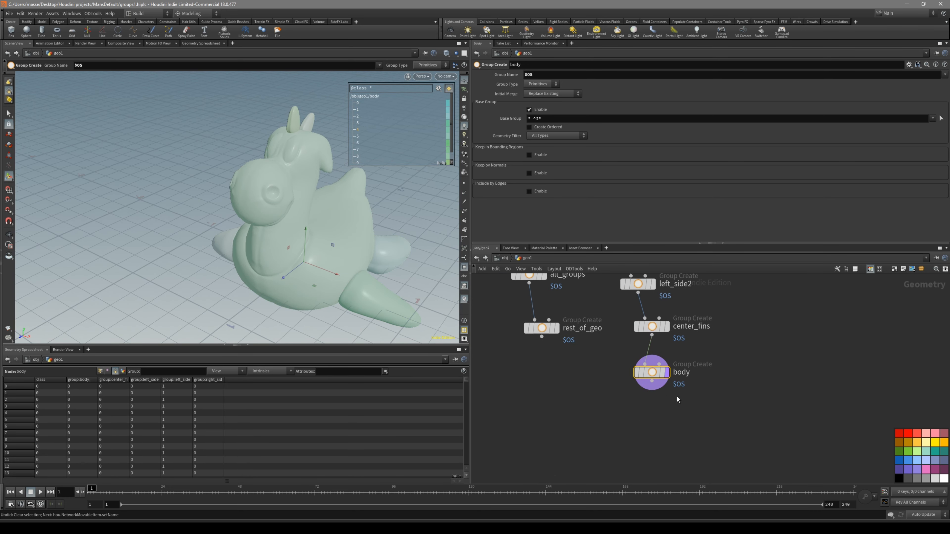
{"action": "middle_click_drag", "start_coordinate": [668, 399], "coordinate": [638, 461]}
{"action": "scroll", "coordinate": [636, 419], "scroll_direction": "down", "scroll_amount": 5}
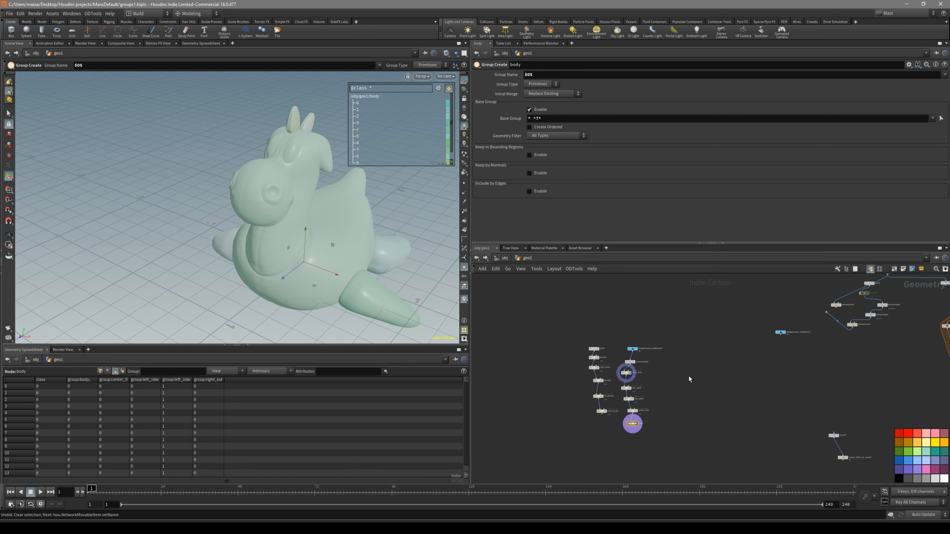
{"action": "scroll", "coordinate": [623, 372], "scroll_direction": "up", "scroll_amount": 5}
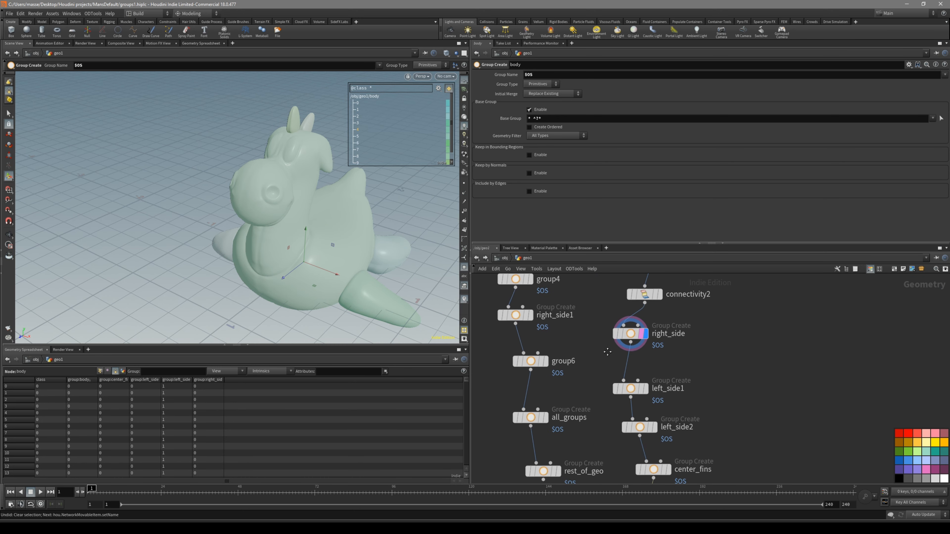
{"action": "scroll", "coordinate": [596, 396], "scroll_direction": "down", "scroll_amount": 1}
{"action": "middle_click_drag", "start_coordinate": [592, 385], "coordinate": [587, 353]}
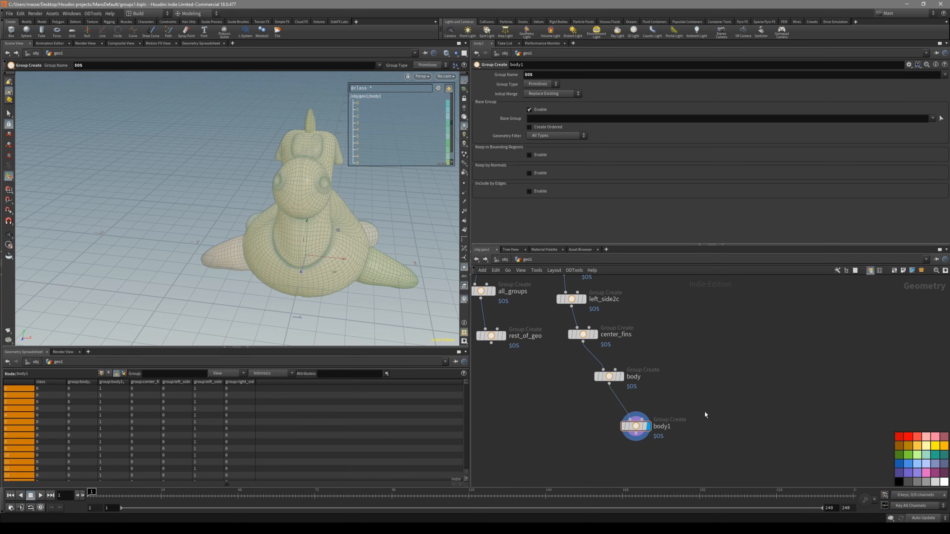
Step: Set body1's base group to the pattern right* and inspect the toy's fins
{"action": "key", "text": "Escape"}
{"action": "left_click_drag", "start_coordinate": [385, 265], "coordinate": [354, 273], "text": "alt"}
{"action": "left_click", "coordinate": [577, 120]}
{"action": "type", "text": "right*"}
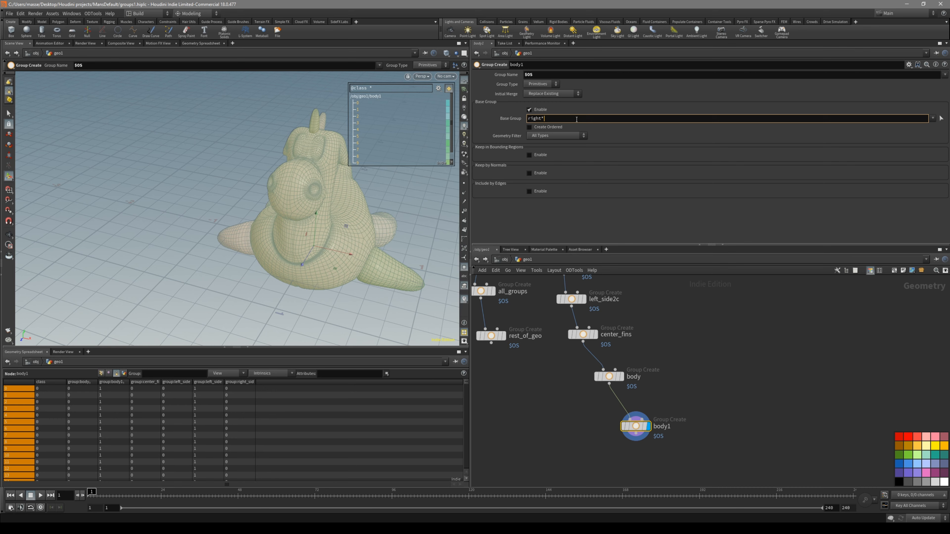
{"action": "key", "text": "Return"}
{"action": "left_click_drag", "start_coordinate": [374, 179], "coordinate": [413, 198], "text": "alt"}
Step: Add left* to body1's base group so the pattern reads right* left*, and inspect both sides of the toy
{"action": "left_click", "coordinate": [565, 120]}
{"action": "type", "text": "left"}
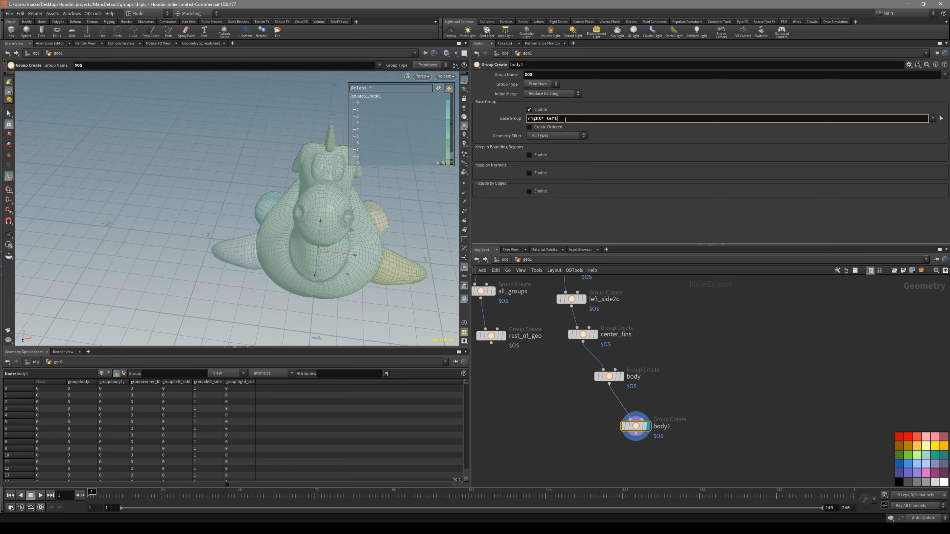
{"action": "type", "text": "*"}
{"action": "key", "text": "Return"}
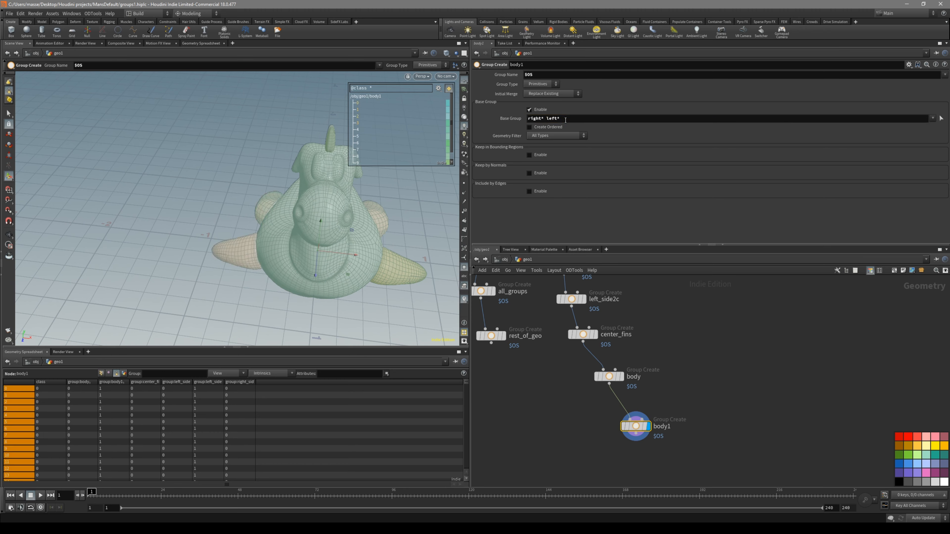
{"action": "left_click_drag", "start_coordinate": [386, 227], "coordinate": [333, 218], "text": "alt"}
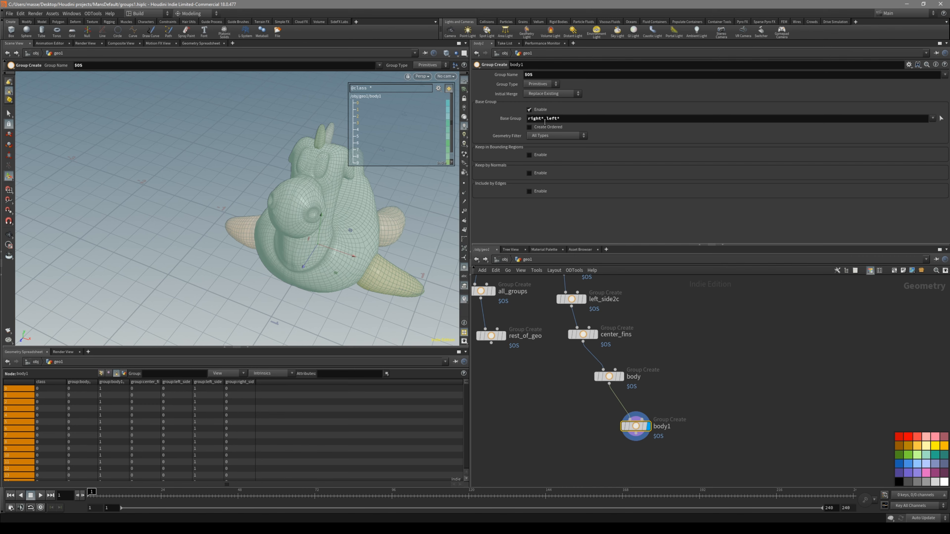
Step: Replace body1's base group with the bracket pattern [right left]* and inspect the toy from several angles
{"action": "left_click", "coordinate": [542, 121]}
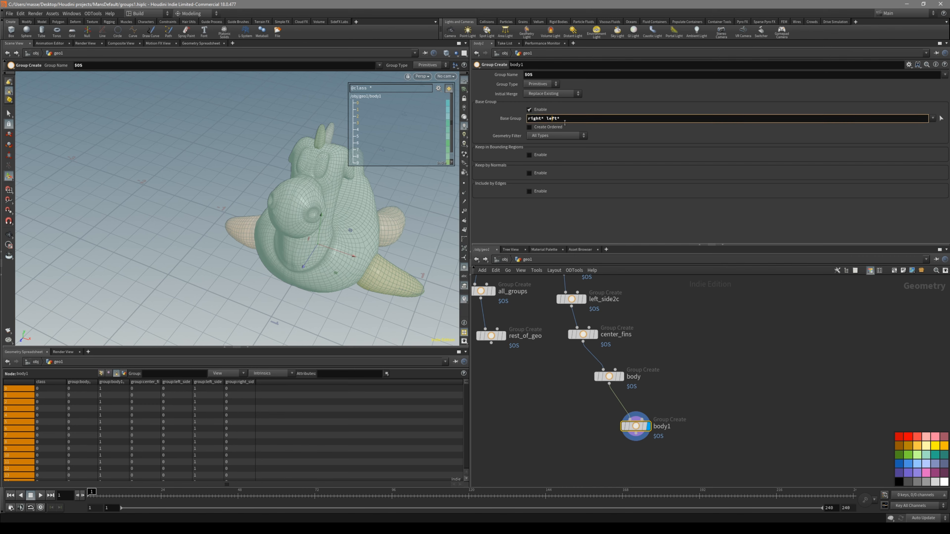
{"action": "key", "text": "ctrl+a"}
{"action": "key", "text": "BackSpace"}
{"action": "type", "text": "[]"}
{"action": "type", "text": "rig"}
{"action": "type", "text": "ht left"}
{"action": "type", "text": "*"}
{"action": "key", "text": "Return"}
{"action": "mouse_move", "coordinate": [368, 251]}
{"action": "left_mouse_down", "text": "alt"}
{"action": "mouse_move", "coordinate": [431, 212]}
{"action": "mouse_move", "coordinate": [346, 233]}
{"action": "mouse_move", "coordinate": [350, 257]}
{"action": "left_mouse_up", "text": "alt"}
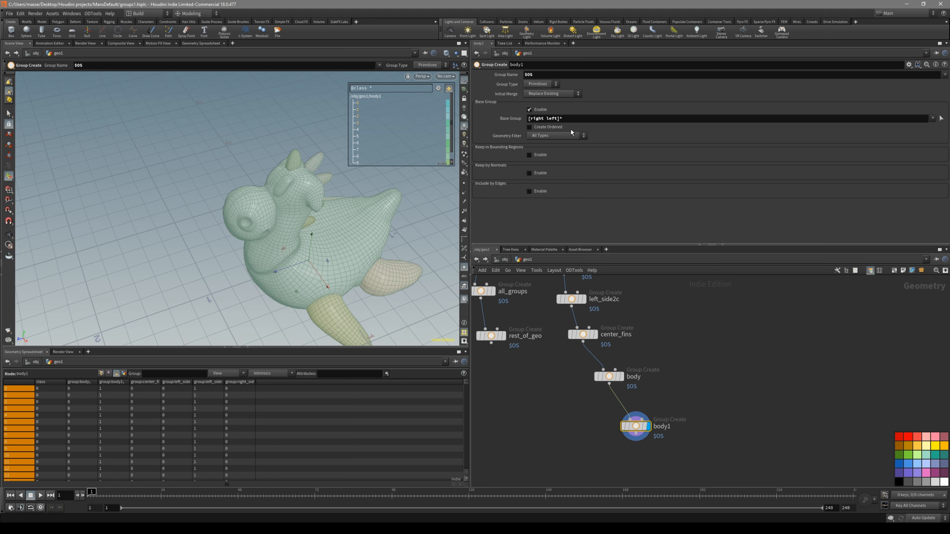
{"action": "left_click_drag", "start_coordinate": [391, 216], "coordinate": [348, 242], "text": "alt"}
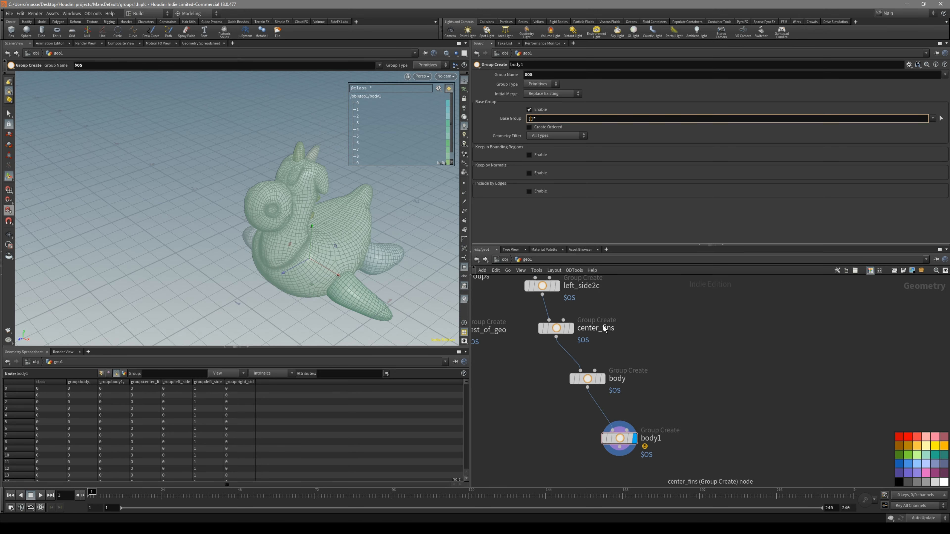
Step: Shorten the bracket pattern in body1's base group to [l]* and compare the toy with the group names in the chain
{"action": "middle_click_drag", "start_coordinate": [654, 336], "coordinate": [681, 389]}
{"action": "middle_click_drag", "start_coordinate": [700, 437], "coordinate": [688, 394]}
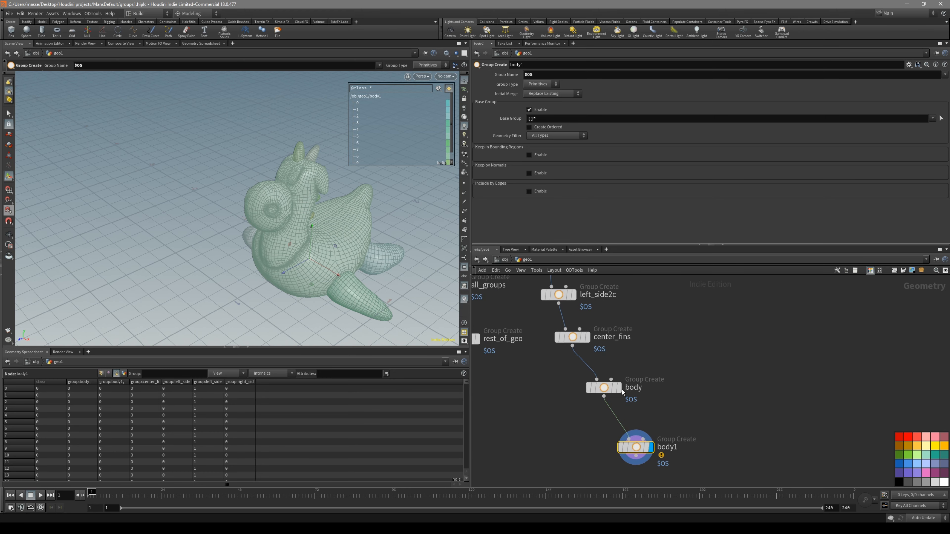
{"action": "left_click", "coordinate": [531, 119]}
{"action": "type", "text": "l"}
{"action": "key", "text": "Return"}
{"action": "left_click_drag", "start_coordinate": [395, 262], "coordinate": [452, 247], "text": "alt"}
{"action": "middle_click_drag", "start_coordinate": [617, 315], "coordinate": [636, 335]}
{"action": "middle_click_drag", "start_coordinate": [685, 395], "coordinate": [690, 418]}
{"action": "scroll", "coordinate": [691, 392], "scroll_direction": "down", "scroll_amount": 1}
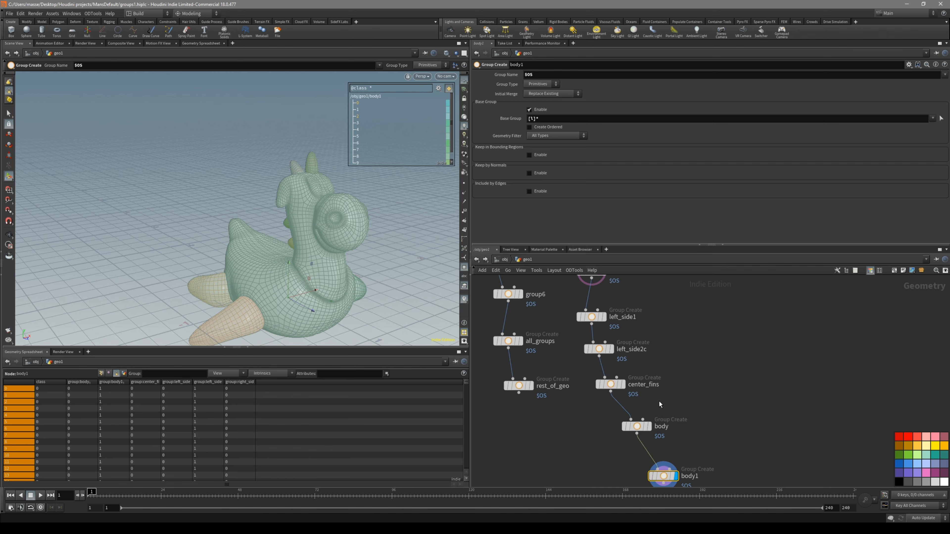
Step: Extend body1's bracket pattern with the letter c, inspect the matching parts, and cut the pattern back to [l ]*
{"action": "left_click", "coordinate": [533, 119]}
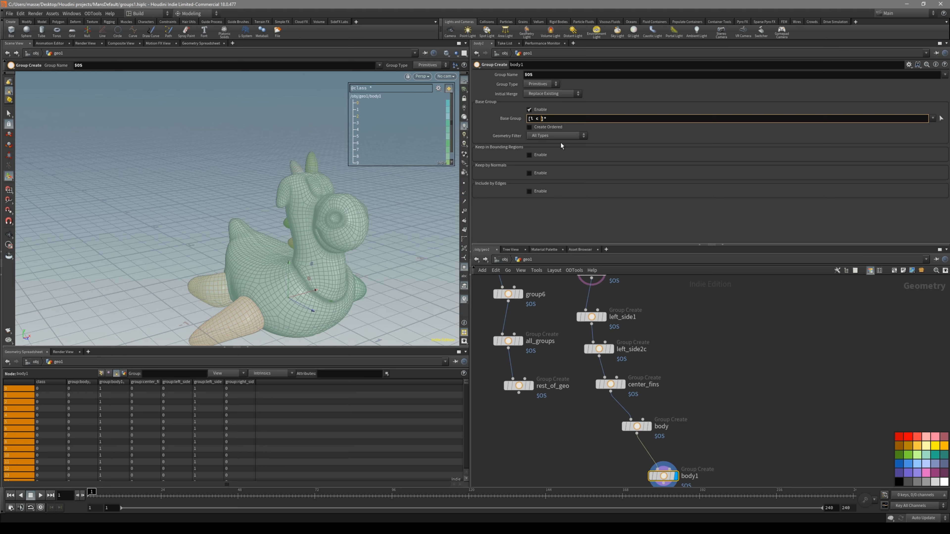
{"action": "left_click_drag", "start_coordinate": [372, 231], "coordinate": [308, 258], "text": "alt"}
{"action": "middle_click_drag", "start_coordinate": [671, 305], "coordinate": [642, 362]}
{"action": "left_click", "coordinate": [543, 119]}
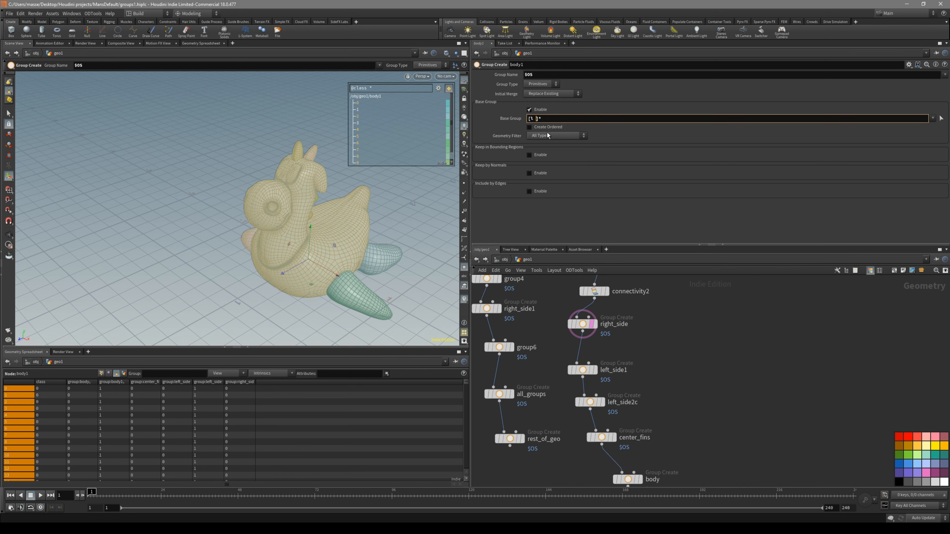
{"action": "mouse_move", "coordinate": [382, 220]}
{"action": "left_mouse_down", "text": "alt"}
{"action": "mouse_move", "coordinate": [373, 244]}
{"action": "mouse_move", "coordinate": [383, 231]}
{"action": "left_mouse_up", "text": "alt"}
{"action": "middle_click_drag", "start_coordinate": [680, 369], "coordinate": [674, 333]}
{"action": "middle_click_drag", "start_coordinate": [655, 378], "coordinate": [589, 344]}
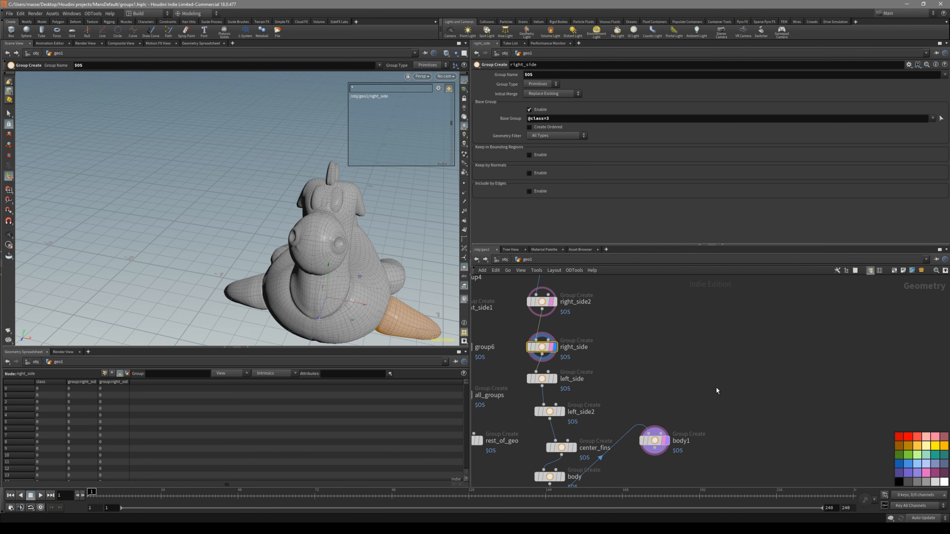
Step: Select the body1 node and set its base group to [right left]*
{"action": "middle_click_drag", "start_coordinate": [716, 388], "coordinate": [675, 388]}
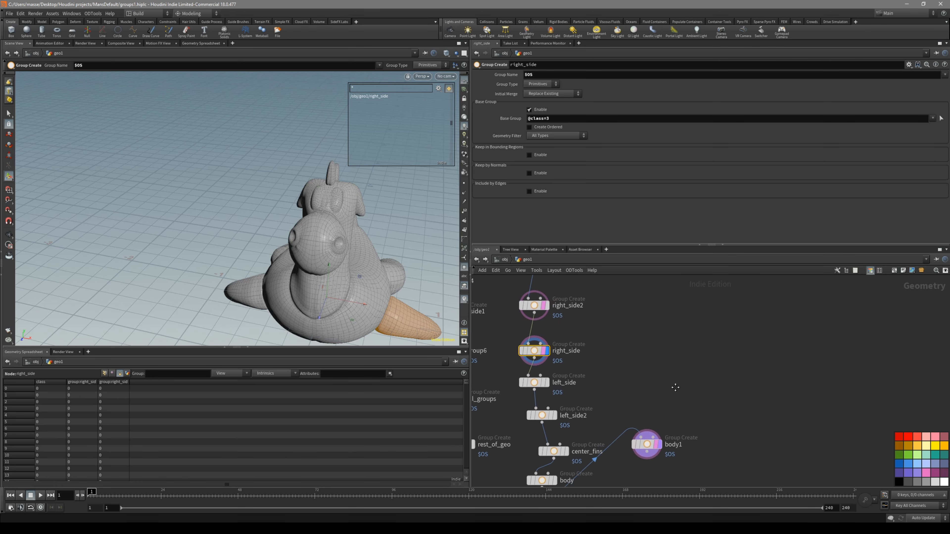
{"action": "left_click", "coordinate": [632, 448]}
{"action": "left_click", "coordinate": [557, 120]}
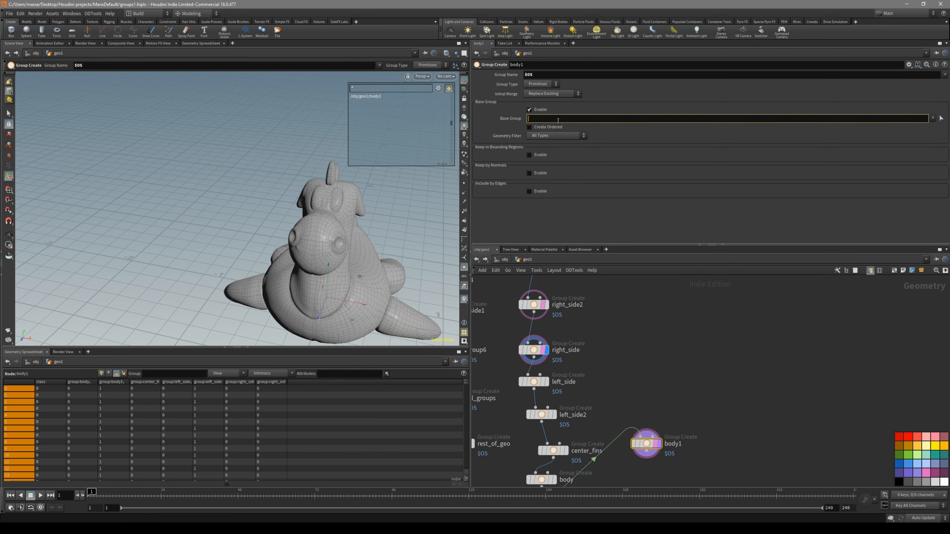
{"action": "type", "text": "[]"}
{"action": "type", "text": "right left"}
{"action": "key", "text": "Return"}
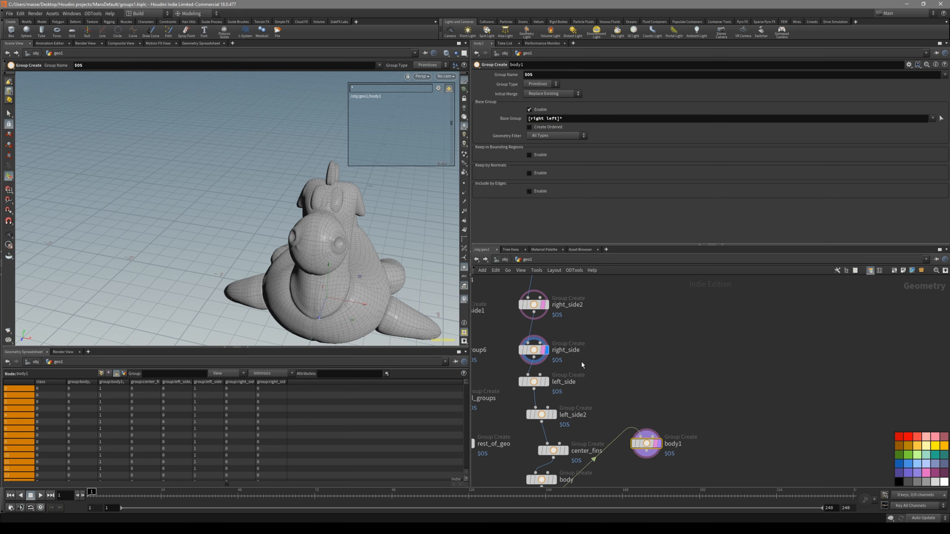
Step: Display body1, toggle the wire-over-shaded view and inspect the fins matched by the bracket pattern
{"action": "left_click", "coordinate": [657, 444]}
{"action": "mouse_move", "coordinate": [404, 284]}
{"action": "left_mouse_down", "text": "alt"}
{"action": "mouse_move", "coordinate": [370, 244]}
{"action": "mouse_move", "coordinate": [359, 257]}
{"action": "left_mouse_up", "text": "alt"}
{"action": "key", "text": "shift+w"}
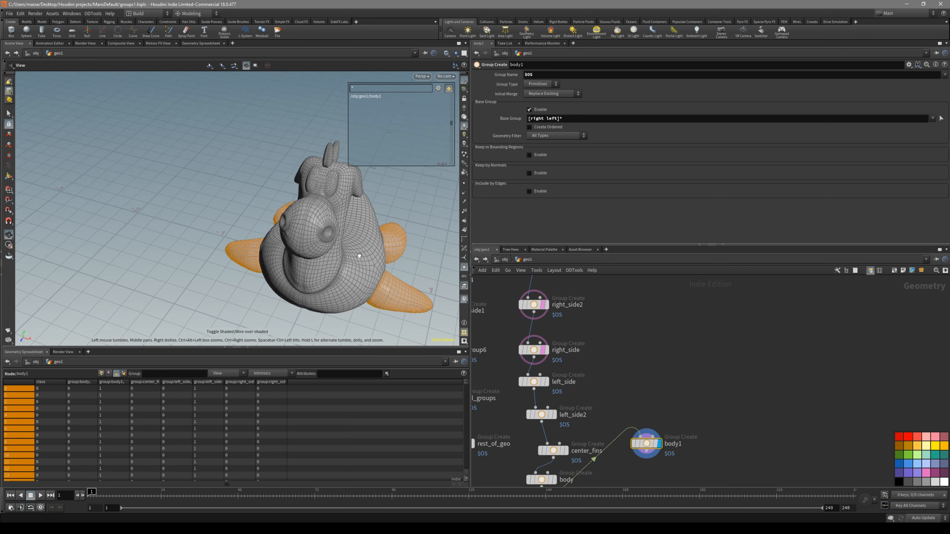
{"action": "key", "text": "Return"}
{"action": "middle_click_drag", "start_coordinate": [601, 328], "coordinate": [610, 324]}
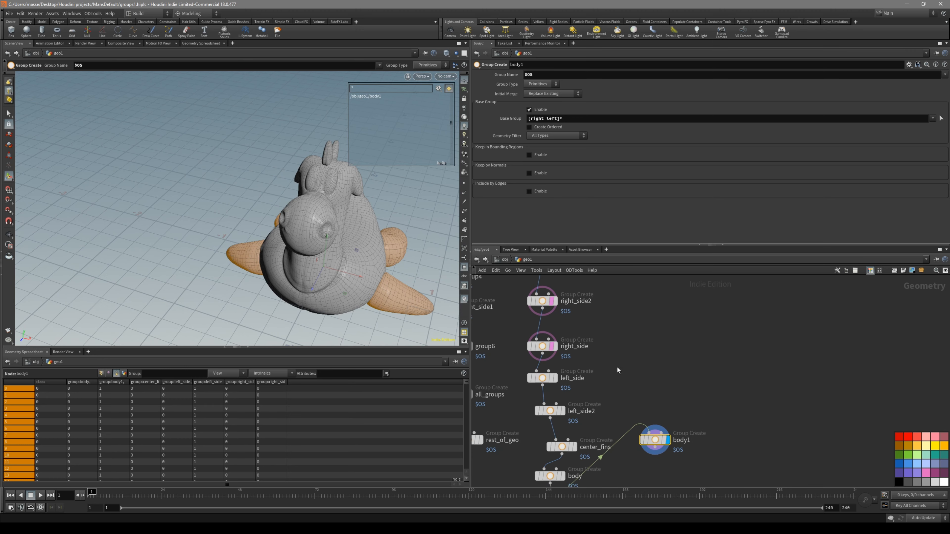
{"action": "middle_click_drag", "start_coordinate": [615, 365], "coordinate": [618, 362]}
{"action": "left_click_drag", "start_coordinate": [358, 262], "coordinate": [385, 258], "text": "alt"}
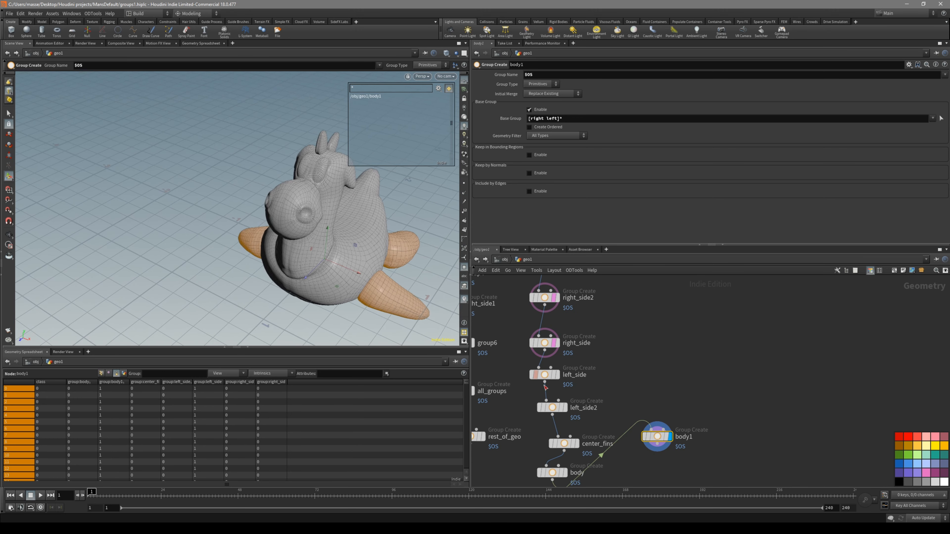
Step: Display left_side2 and right_side in turn to compare their groups, and return the display to body1
{"action": "scroll", "coordinate": [605, 399], "scroll_direction": "up", "scroll_amount": 2}
{"action": "left_click", "coordinate": [542, 408]}
{"action": "key", "text": "r"}
{"action": "middle_click_drag", "start_coordinate": [620, 331], "coordinate": [634, 360]}
{"action": "left_click", "coordinate": [545, 358]}
{"action": "key", "text": "r"}
{"action": "middle_click_drag", "start_coordinate": [612, 402], "coordinate": [621, 366]}
{"action": "left_click", "coordinate": [688, 435]}
{"action": "key", "text": "r"}
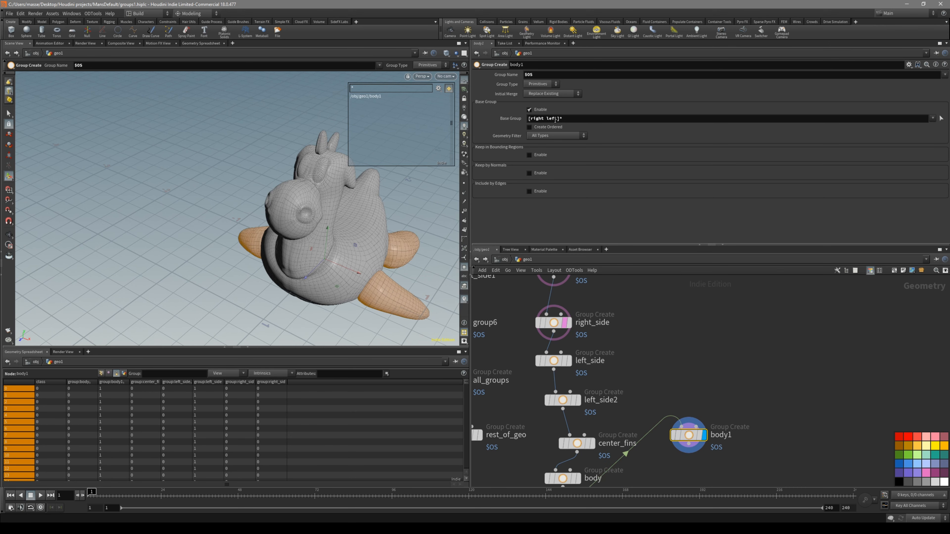
Step: Extend body1's base group to [right left]* ^*[2]* so the groups containing 2 are excluded, and inspect the remaining fins
{"action": "left_click", "coordinate": [568, 118]}
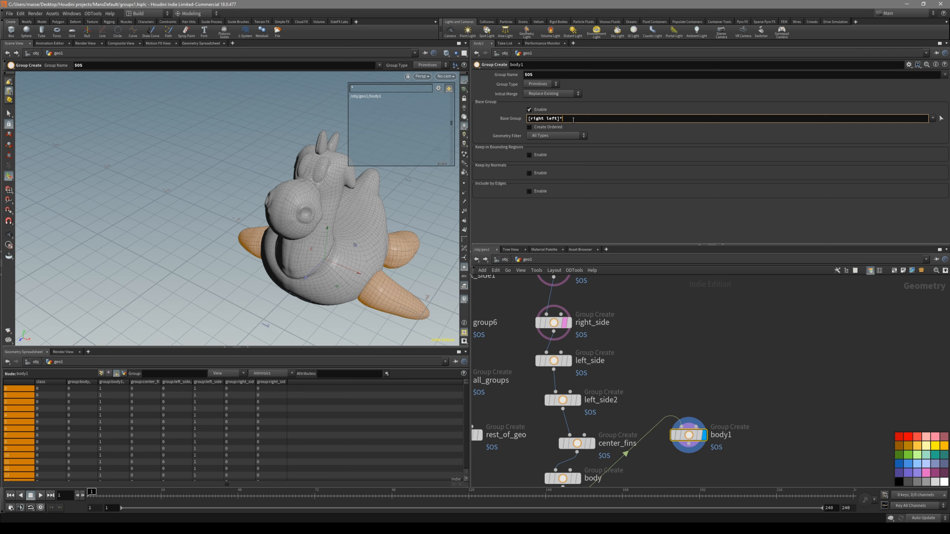
{"action": "left_click_drag", "start_coordinate": [395, 254], "coordinate": [286, 231]}
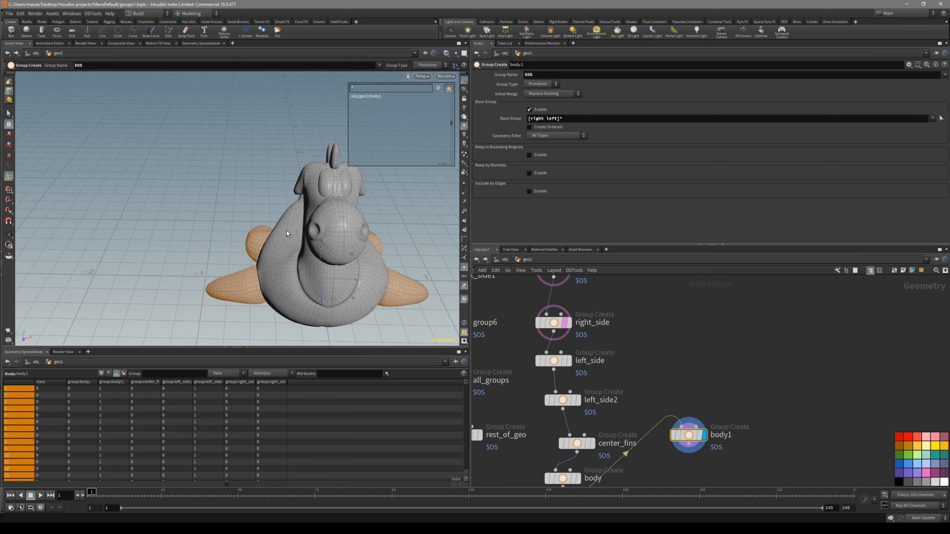
{"action": "left_click", "coordinate": [579, 119]}
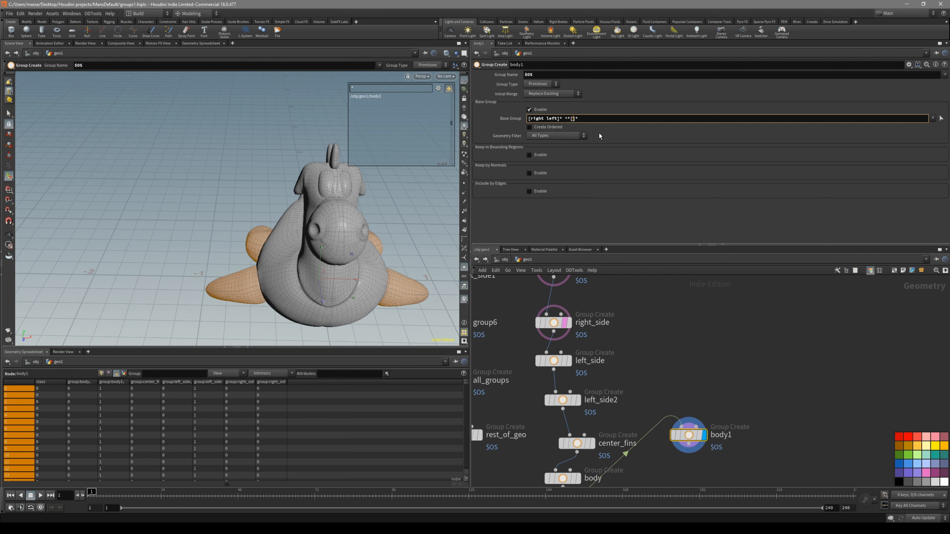
{"action": "type", "text": "2"}
{"action": "key", "text": "Return"}
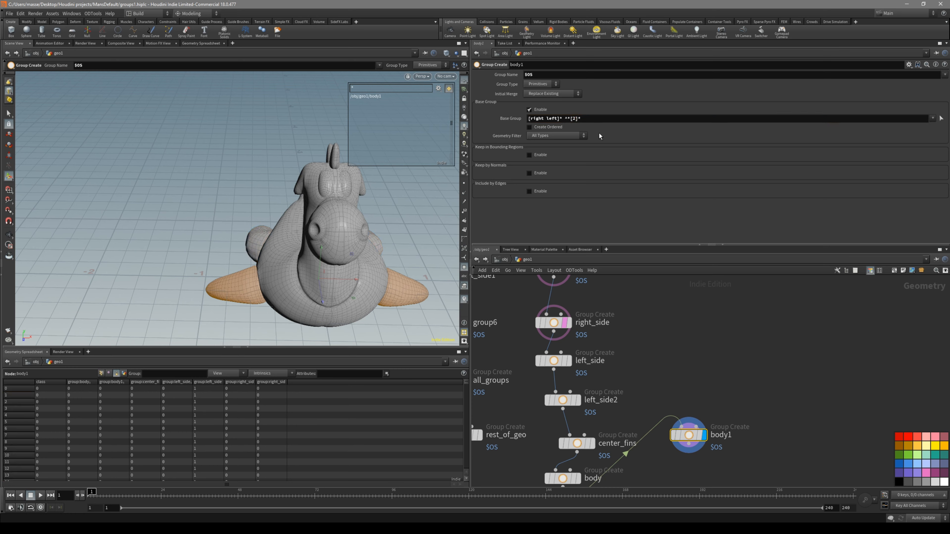
{"action": "key", "text": "Escape"}
{"action": "left_click_drag", "start_coordinate": [389, 222], "coordinate": [328, 258]}
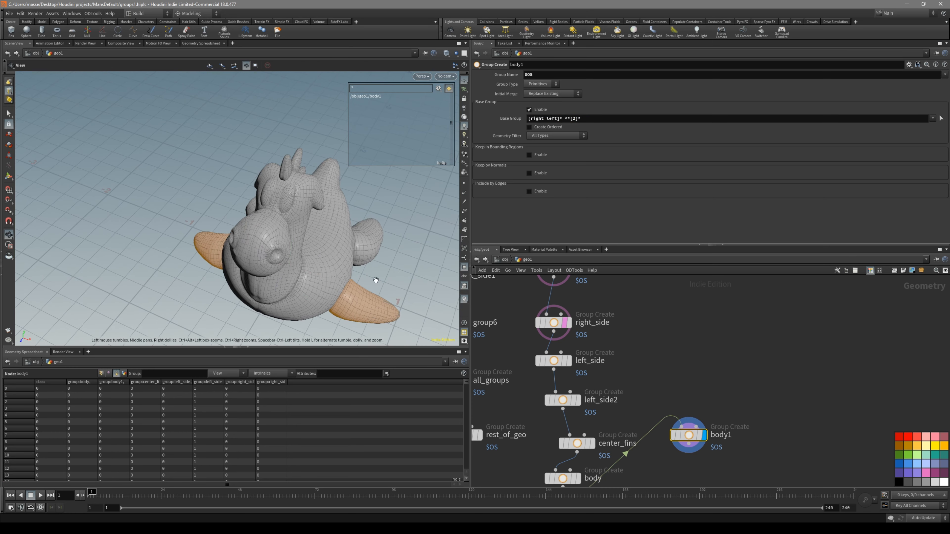
Step: Check the right_side2 and left_side2 group nodes and display left_side2 to see its primitives
{"action": "scroll", "coordinate": [648, 384], "scroll_direction": "up", "scroll_amount": 2}
{"action": "middle_click_drag", "start_coordinate": [578, 385], "coordinate": [581, 417]}
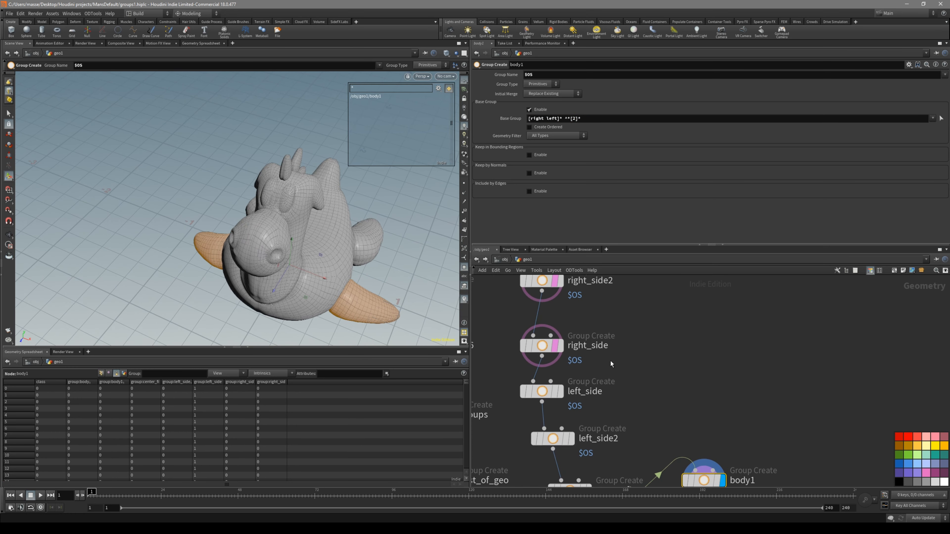
{"action": "left_click", "coordinate": [597, 322]}
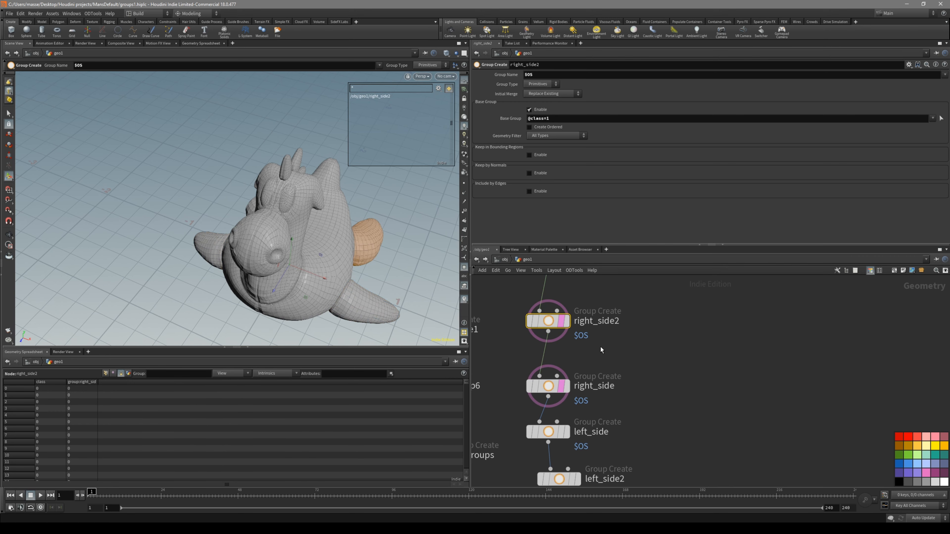
{"action": "middle_click_drag", "start_coordinate": [616, 352], "coordinate": [626, 307]}
{"action": "left_click", "coordinate": [568, 435]}
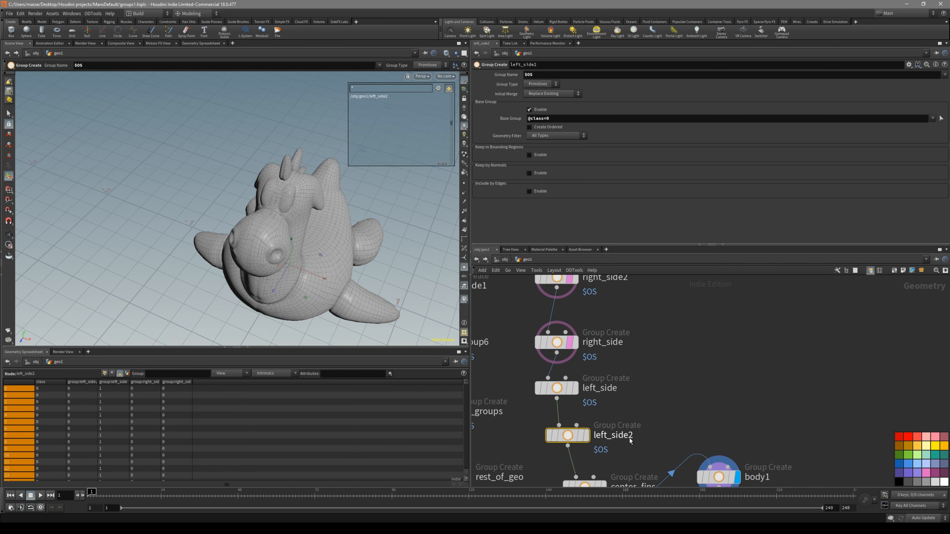
{"action": "scroll", "coordinate": [594, 472], "scroll_direction": "down", "scroll_amount": 2}
{"action": "left_click", "coordinate": [588, 448]}
{"action": "middle_click_drag", "start_coordinate": [627, 457], "coordinate": [636, 431]}
{"action": "scroll", "coordinate": [638, 427], "scroll_direction": "up", "scroll_amount": 1}
{"action": "left_click", "coordinate": [623, 424]}
{"action": "middle_click_drag", "start_coordinate": [704, 425], "coordinate": [658, 395]}
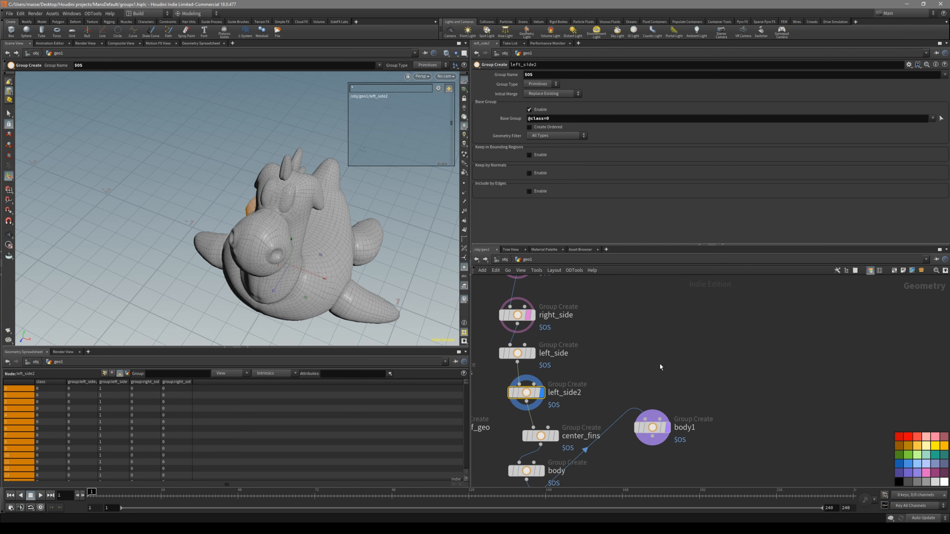
Step: Compare body1's exclusion pattern with the fins grouped by left_side2 and right_side2, viewing the toy from the front
{"action": "left_click", "coordinate": [637, 420]}
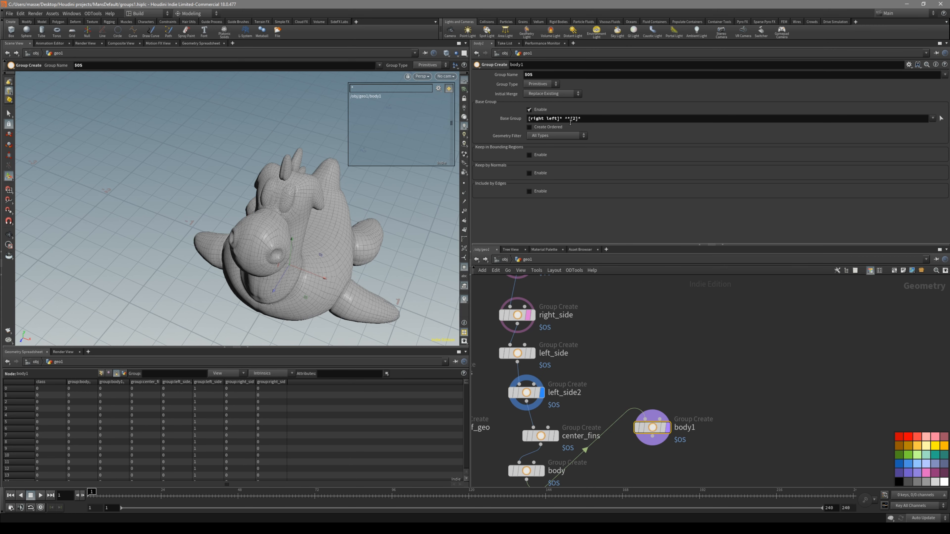
{"action": "left_click_drag", "start_coordinate": [333, 239], "coordinate": [374, 250], "text": "alt"}
{"action": "middle_click_drag", "start_coordinate": [595, 392], "coordinate": [612, 409]}
{"action": "left_click", "coordinate": [531, 388]}
{"action": "key", "text": "r"}
{"action": "key", "text": "r"}
{"action": "middle_click_drag", "start_coordinate": [631, 346], "coordinate": [635, 361]}
{"action": "left_click", "coordinate": [548, 307]}
{"action": "middle_click_drag", "start_coordinate": [651, 425], "coordinate": [651, 400]}
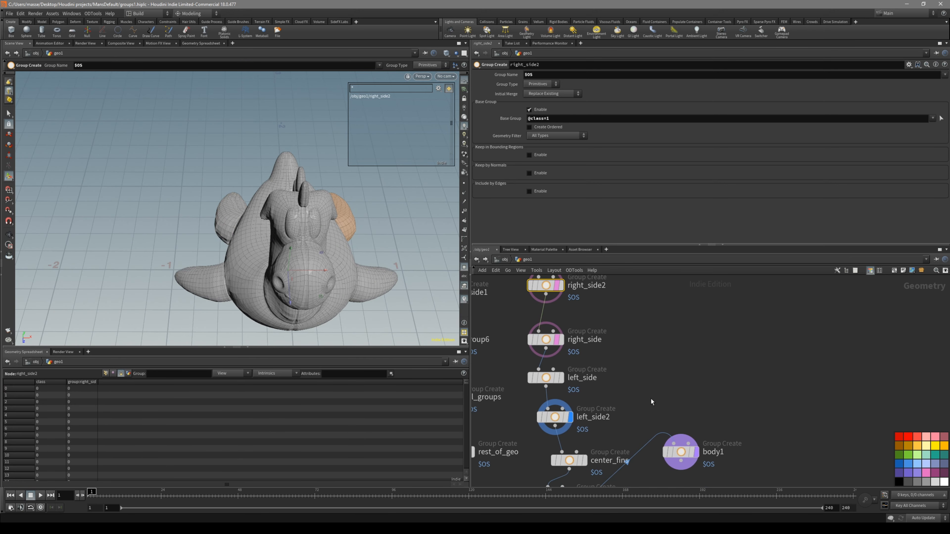
{"action": "left_click", "coordinate": [557, 417]}
{"action": "key", "text": "r"}
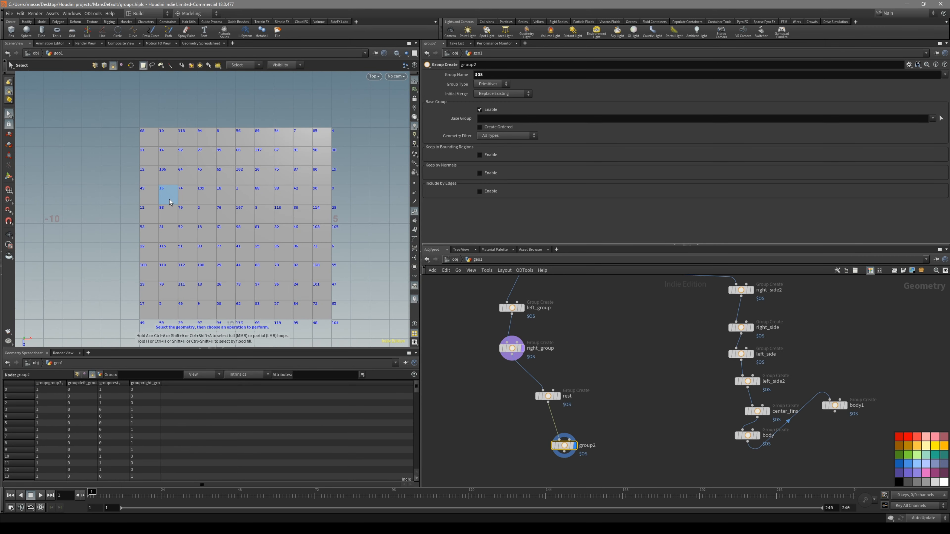
Step: Review the numbered grid and the left_group, right_group and rest nodes feeding group2
{"action": "middle_click_drag", "start_coordinate": [285, 258], "coordinate": [307, 249], "text": "alt"}
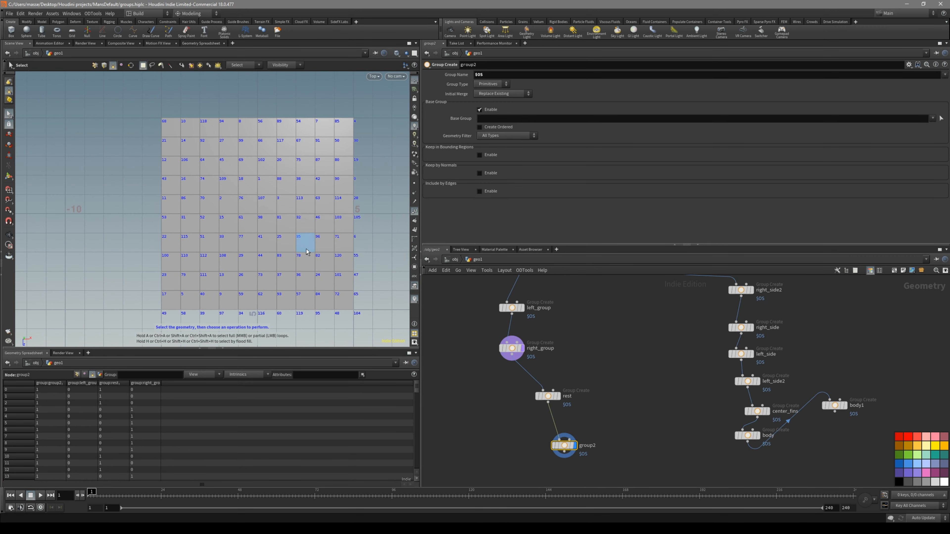
{"action": "key", "text": "n"}
{"action": "left_click", "coordinate": [404, 263]}
{"action": "middle_click_drag", "start_coordinate": [571, 372], "coordinate": [546, 343]}
{"action": "left_click", "coordinate": [533, 366]}
{"action": "left_click", "coordinate": [549, 416]}
{"action": "right_click_drag", "start_coordinate": [347, 283], "coordinate": [320, 255], "text": "alt"}
{"action": "mouse_move", "coordinate": [320, 256]}
{"action": "middle_mouse_down", "text": "alt"}
{"action": "mouse_move", "coordinate": [345, 235]}
{"action": "mouse_move", "coordinate": [326, 251]}
{"action": "middle_mouse_up", "text": "alt"}
{"action": "middle_click_drag", "start_coordinate": [579, 320], "coordinate": [603, 353]}
Step: Set group2's base group to *group* and inspect the matched grid primitives
{"action": "left_click", "coordinate": [496, 119]}
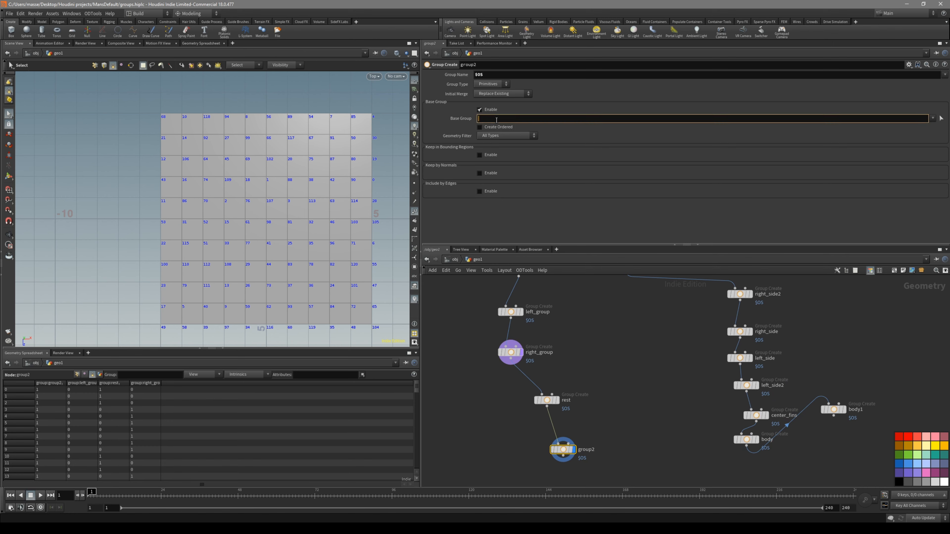
{"action": "type", "text": "**"}
{"action": "type", "text": "grou"}
{"action": "key", "text": "Return"}
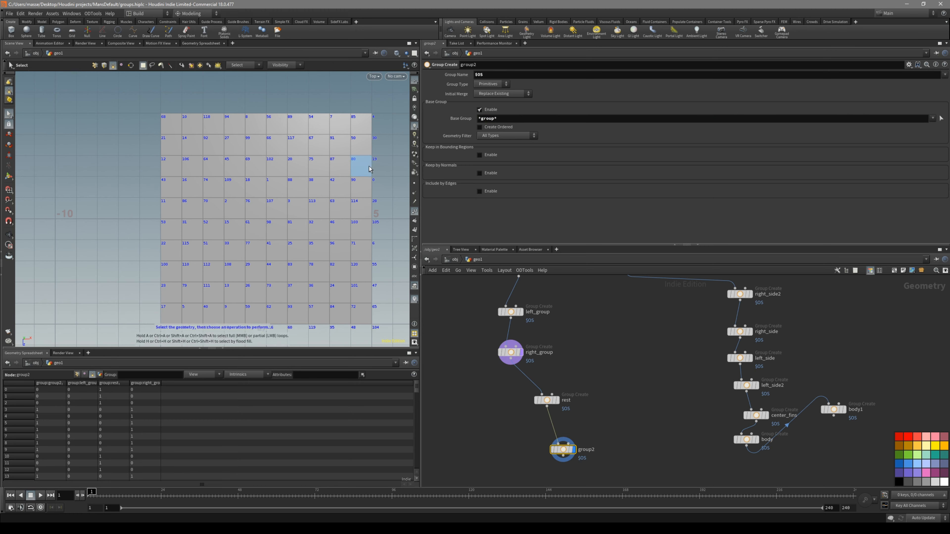
{"action": "key", "text": "Return"}
{"action": "scroll", "coordinate": [304, 217], "scroll_direction": "down", "scroll_amount": 1}
{"action": "mouse_move", "coordinate": [304, 217]}
{"action": "middle_mouse_down", "text": "alt"}
{"action": "mouse_move", "coordinate": [294, 220]}
{"action": "mouse_move", "coordinate": [301, 229]}
{"action": "mouse_move", "coordinate": [278, 231]}
{"action": "mouse_move", "coordinate": [294, 227]}
{"action": "middle_mouse_up", "text": "alt"}
{"action": "scroll", "coordinate": [278, 231], "scroll_direction": "up", "scroll_amount": 1}
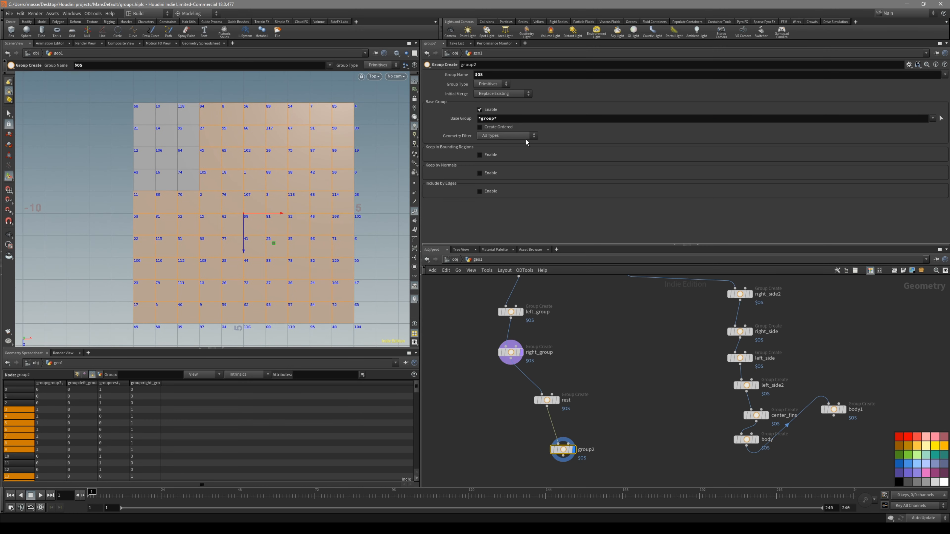
Step: Invert group2's base group pattern to !*group* and inspect the selected grid primitives
{"action": "middle_click_drag", "start_coordinate": [573, 346], "coordinate": [570, 356]}
{"action": "mouse_move", "coordinate": [270, 253]}
{"action": "middle_mouse_down", "text": "alt"}
{"action": "mouse_move", "coordinate": [275, 267]}
{"action": "mouse_move", "coordinate": [276, 240]}
{"action": "middle_mouse_up", "text": "alt"}
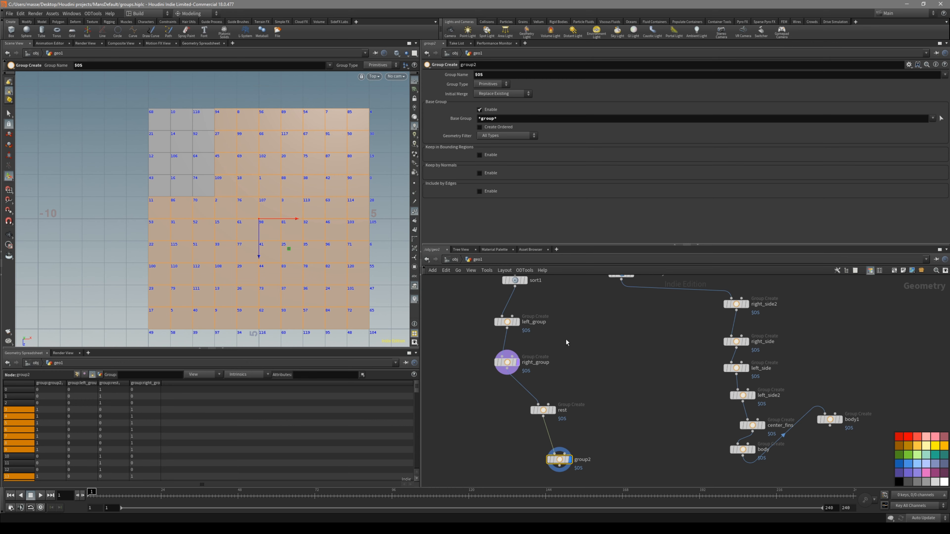
{"action": "middle_click_drag", "start_coordinate": [585, 358], "coordinate": [584, 339]}
{"action": "left_click", "coordinate": [479, 120]}
{"action": "type", "text": "!"}
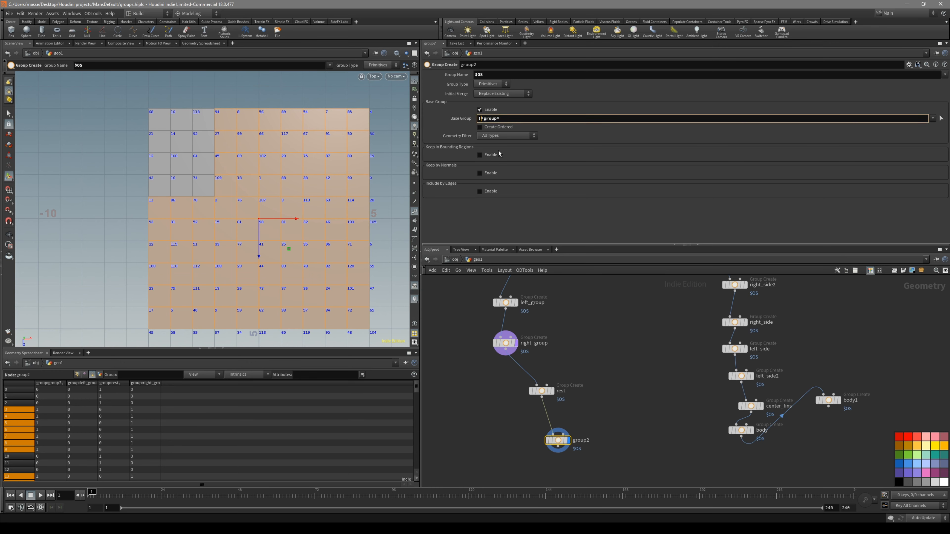
{"action": "key", "text": "Return"}
{"action": "middle_click_drag", "start_coordinate": [287, 205], "coordinate": [278, 231], "text": "alt"}
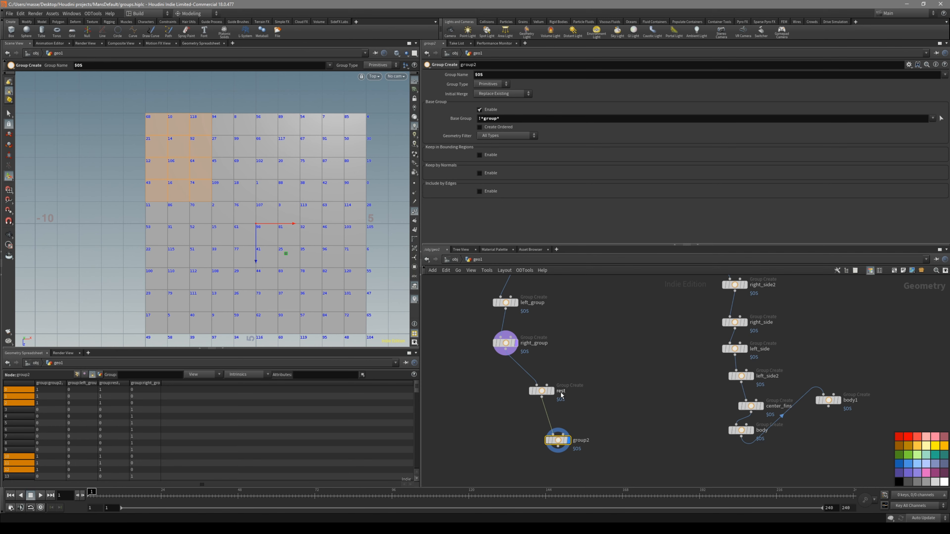
Step: Change group2's base group to !*rest* and check the result against the rest node
{"action": "left_click", "coordinate": [496, 119]}
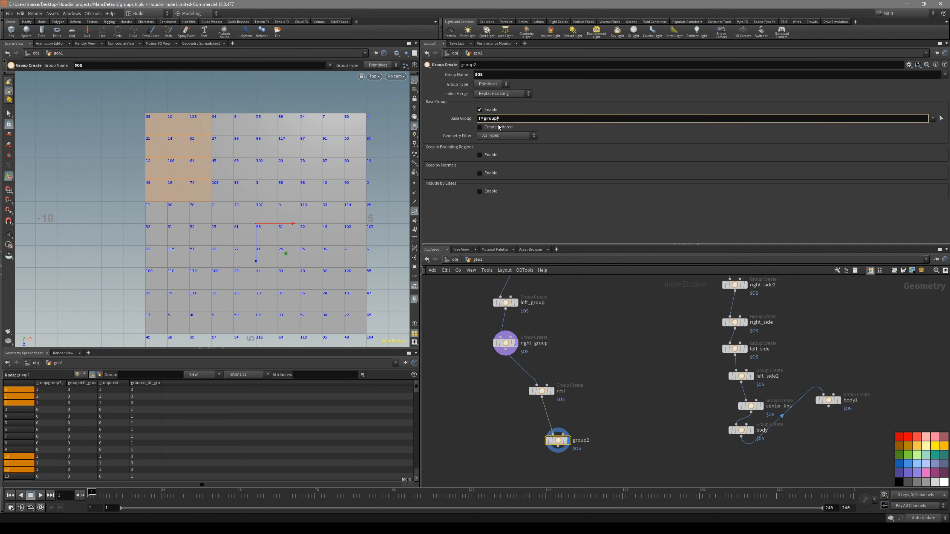
{"action": "key", "text": "BackSpace"}
{"action": "type", "text": "rest"}
{"action": "key", "text": "Return"}
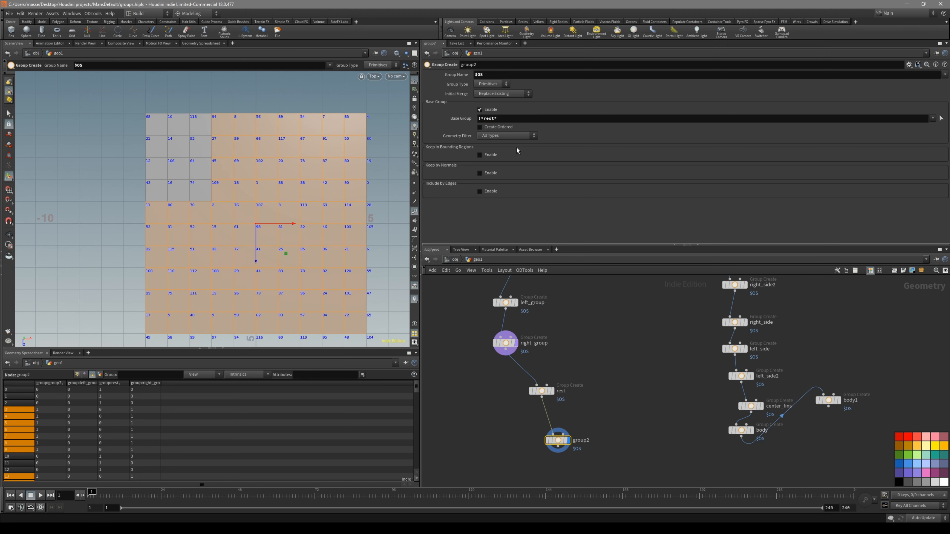
{"action": "middle_click_drag", "start_coordinate": [271, 231], "coordinate": [251, 219]}
{"action": "right_click_drag", "start_coordinate": [279, 214], "coordinate": [278, 246]}
{"action": "middle_click_drag", "start_coordinate": [277, 245], "coordinate": [282, 226]}
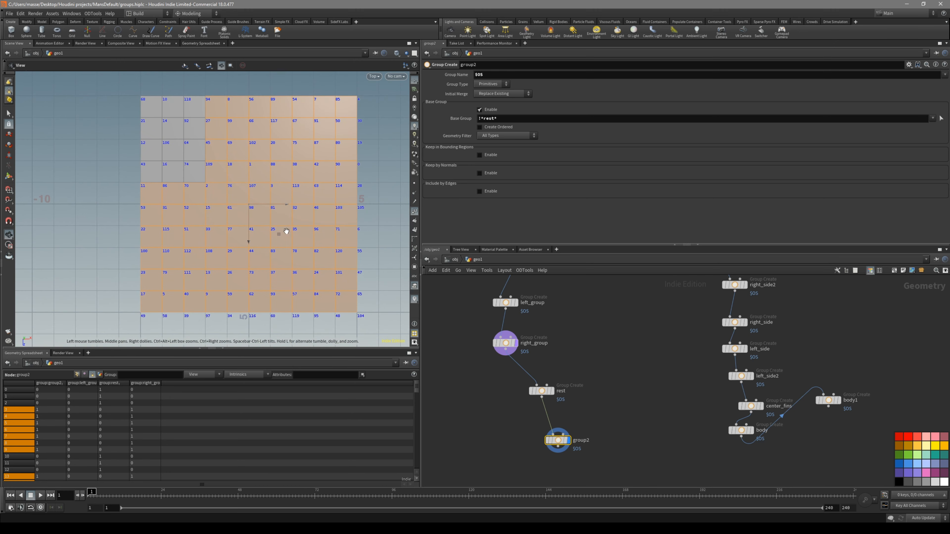
{"action": "middle_click_drag", "start_coordinate": [607, 359], "coordinate": [615, 397]}
{"action": "left_click", "coordinate": [539, 431]}
{"action": "middle_click_drag", "start_coordinate": [537, 438], "coordinate": [528, 395]}
{"action": "left_click", "coordinate": [556, 435]}
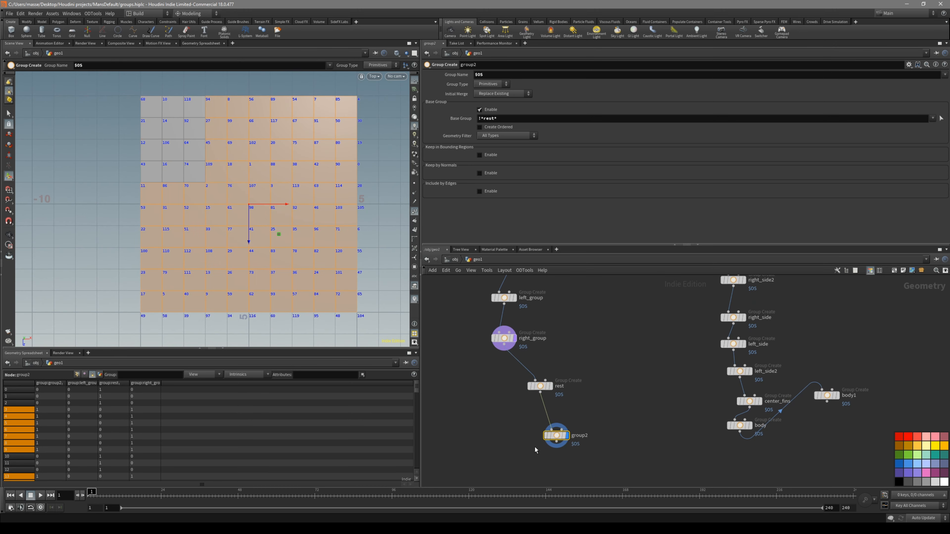
{"action": "scroll", "coordinate": [409, 305], "scroll_direction": "down", "scroll_amount": 2}
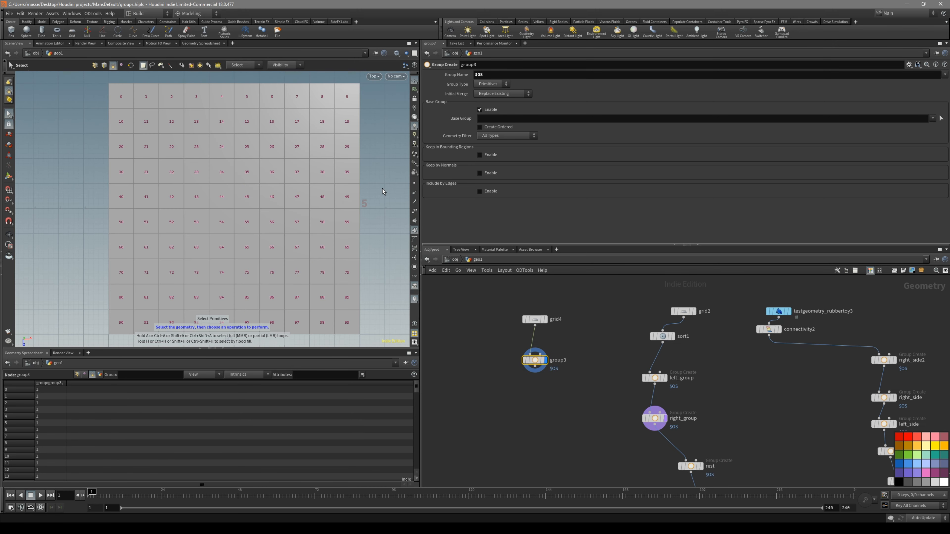
Step: Pick the six lower rows of grid primitives, 40-99, as group3's base group
{"action": "middle_click_drag", "start_coordinate": [375, 231], "coordinate": [373, 241]}
{"action": "right_click_drag", "start_coordinate": [358, 266], "coordinate": [340, 277]}
{"action": "middle_click_drag", "start_coordinate": [340, 277], "coordinate": [316, 239]}
{"action": "scroll", "coordinate": [318, 269], "scroll_direction": "down", "scroll_amount": 1}
{"action": "middle_click_drag", "start_coordinate": [291, 271], "coordinate": [313, 274]}
{"action": "mouse_move", "coordinate": [322, 243]}
{"action": "middle_mouse_down"}
{"action": "mouse_move", "coordinate": [328, 265]}
{"action": "mouse_move", "coordinate": [320, 239]}
{"action": "middle_mouse_up"}
{"action": "scroll", "coordinate": [324, 268], "scroll_direction": "down", "scroll_amount": 1}
{"action": "key", "text": "s"}
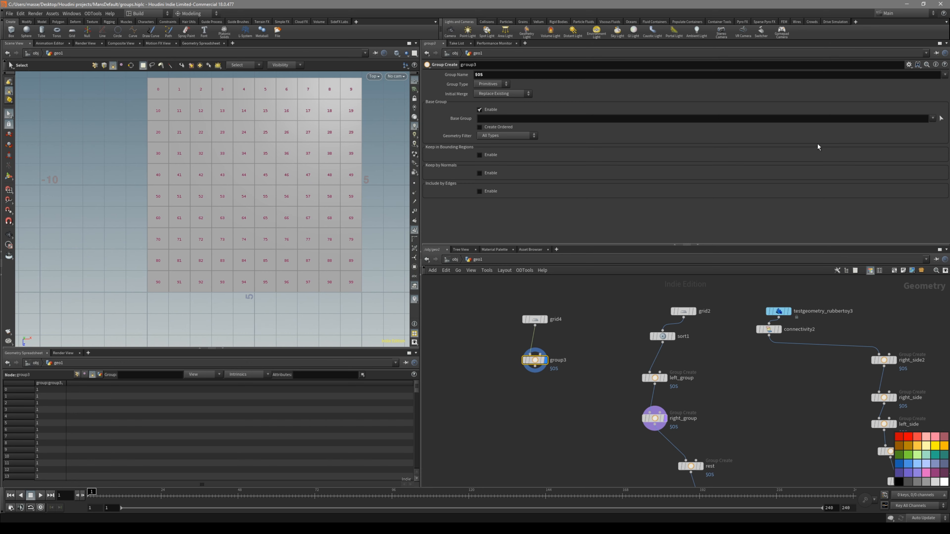
{"action": "left_click", "coordinate": [941, 118]}
{"action": "left_click_drag", "start_coordinate": [389, 296], "coordinate": [117, 174]}
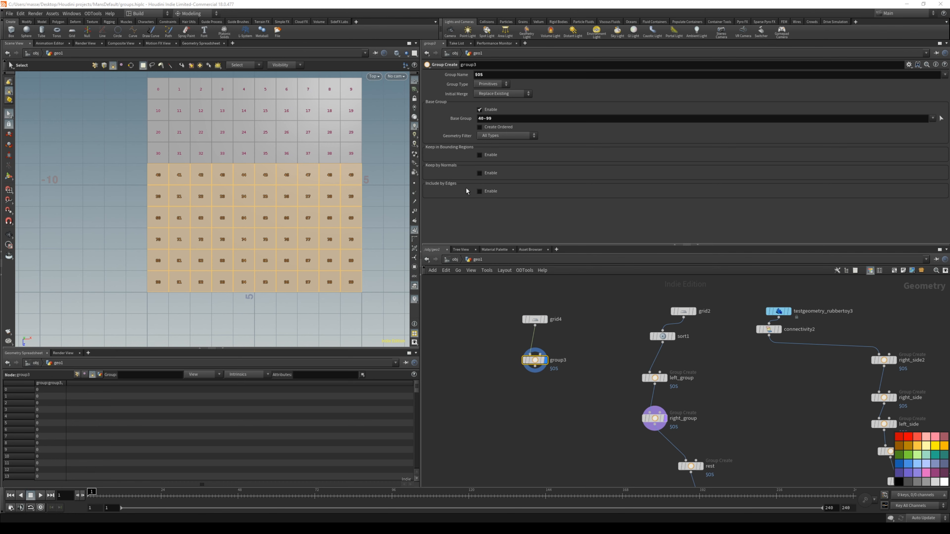
Step: Set group3's base group to 40-99:2 and inspect the alternating primitives on the grid
{"action": "left_click", "coordinate": [497, 119]}
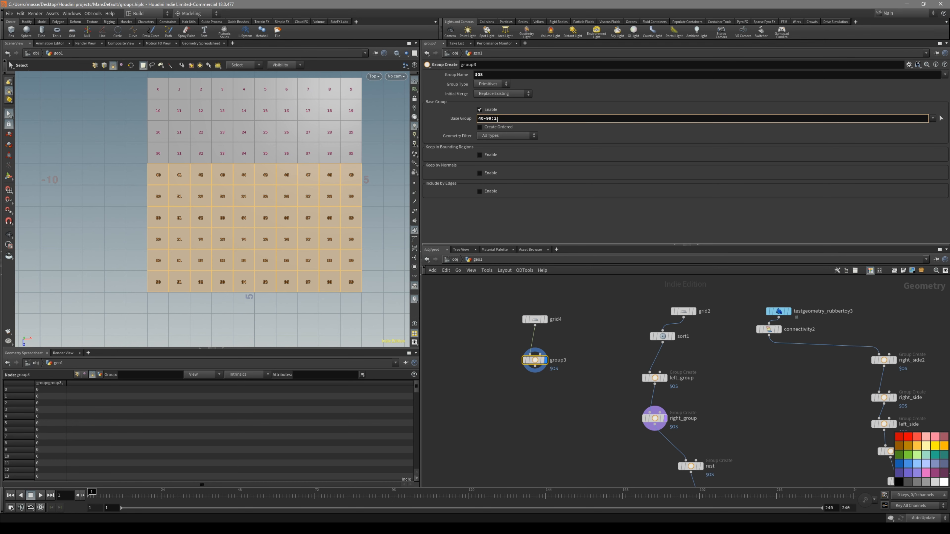
{"action": "key", "text": "Return"}
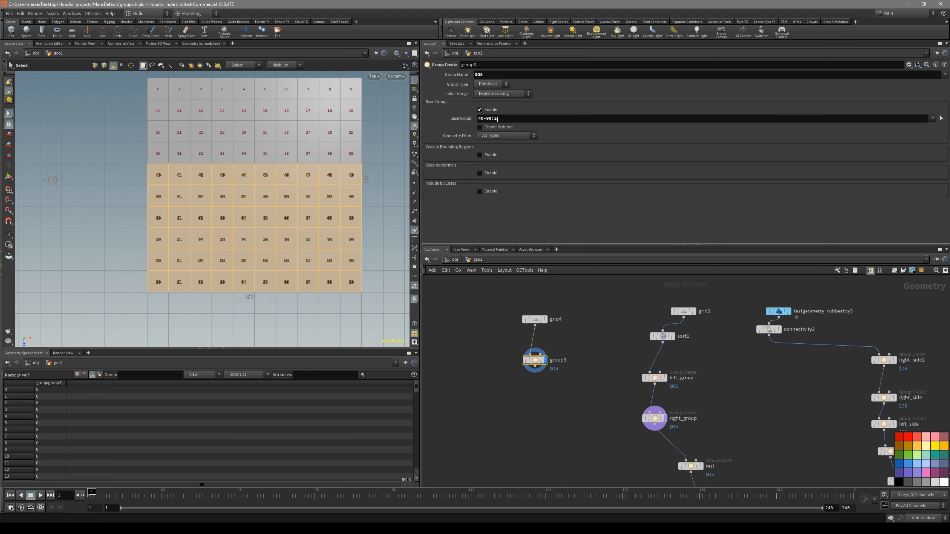
{"action": "key", "text": "space"}
{"action": "scroll", "coordinate": [285, 208], "scroll_direction": "up", "scroll_amount": 1}
{"action": "mouse_move", "coordinate": [305, 213]}
{"action": "middle_mouse_down"}
{"action": "mouse_move", "coordinate": [307, 225]}
{"action": "mouse_move", "coordinate": [292, 220]}
{"action": "middle_mouse_up"}
{"action": "key", "text": "space"}
{"action": "middle_click_drag", "start_coordinate": [178, 194], "coordinate": [179, 217]}
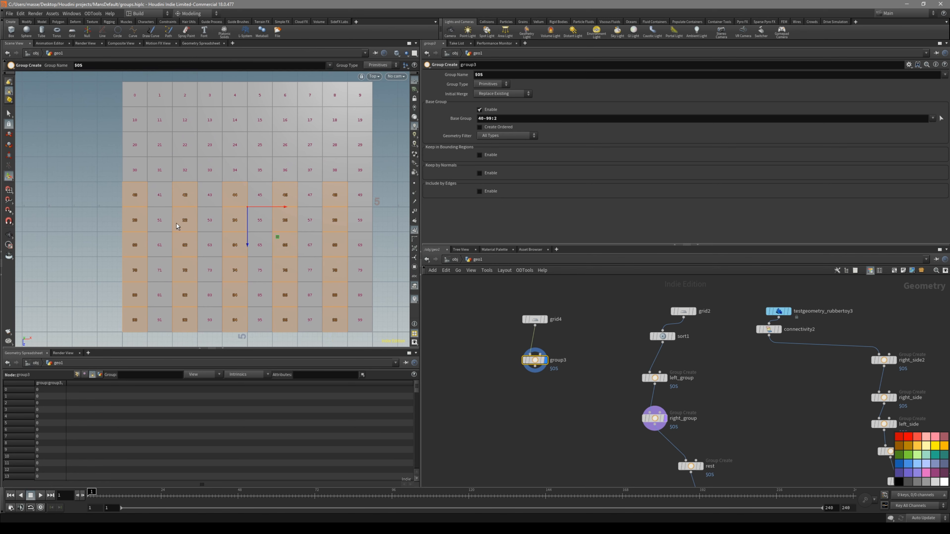
Step: Examine the primitives matched by the range with step, and consult the range syntax on the Groups help page
{"action": "left_click", "coordinate": [506, 118]}
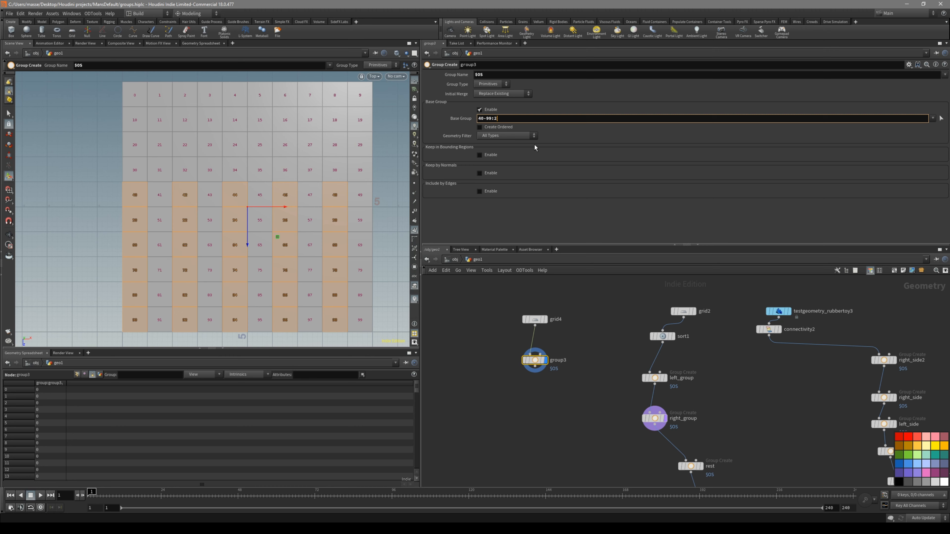
{"action": "scroll", "coordinate": [269, 217], "scroll_direction": "up", "scroll_amount": 1}
{"action": "middle_click_drag", "start_coordinate": [269, 218], "coordinate": [313, 205], "text": "alt"}
{"action": "scroll", "coordinate": [313, 211], "scroll_direction": "up", "scroll_amount": 2}
{"action": "scroll", "coordinate": [312, 205], "scroll_direction": "down", "scroll_amount": 2}
{"action": "key", "text": "Return"}
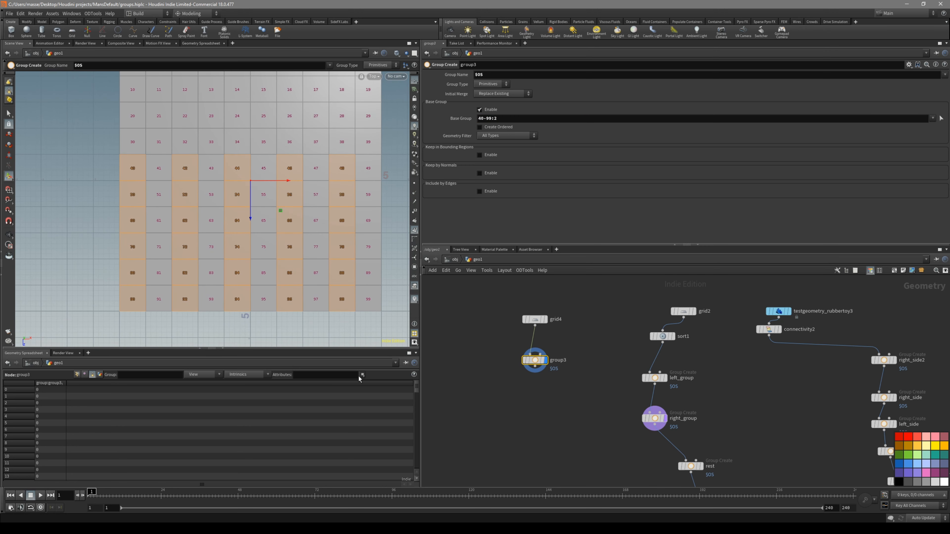
{"action": "left_click", "coordinate": [458, 518]}
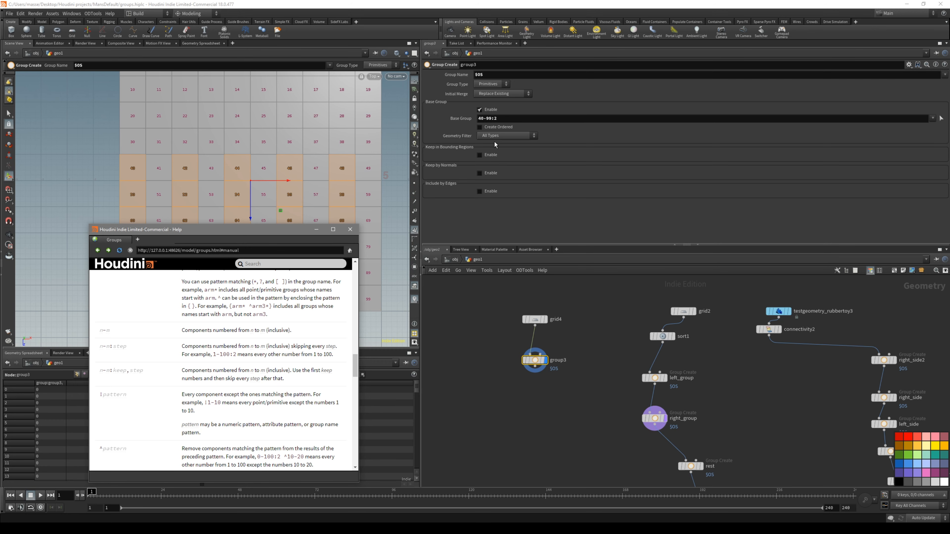
{"action": "left_click", "coordinate": [316, 229]}
Step: Check the keep,step range syntax in the help page, set group3's base group to 40-99:3,5 and inspect the matched primitives
{"action": "left_click", "coordinate": [505, 119]}
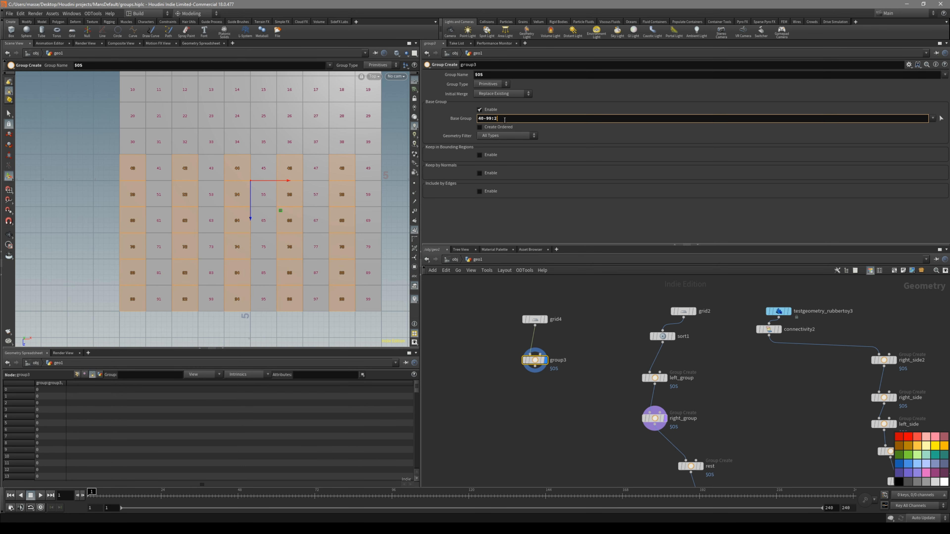
{"action": "mouse_move", "coordinate": [510, 130]}
{"action": "mouse_move", "coordinate": [405, 528]}
{"action": "left_click", "coordinate": [445, 499]}
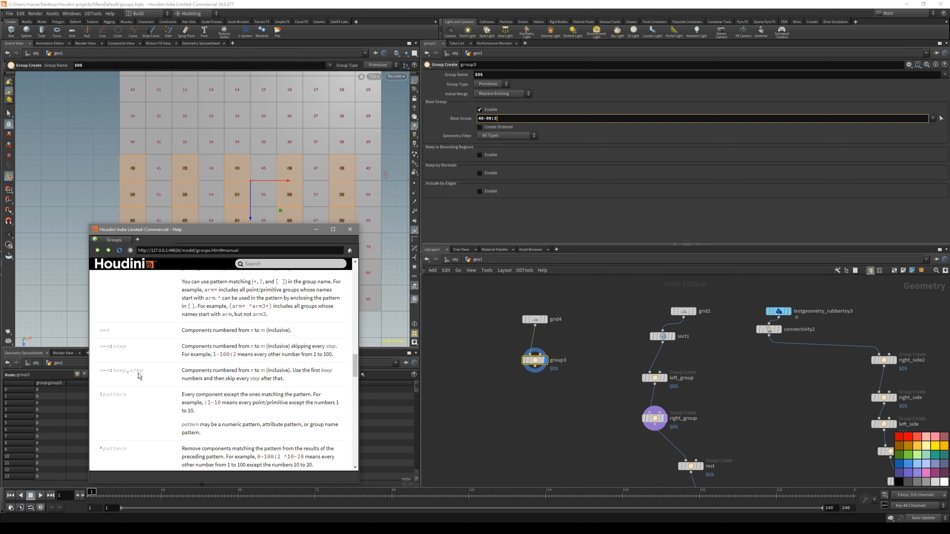
{"action": "left_click", "coordinate": [315, 229]}
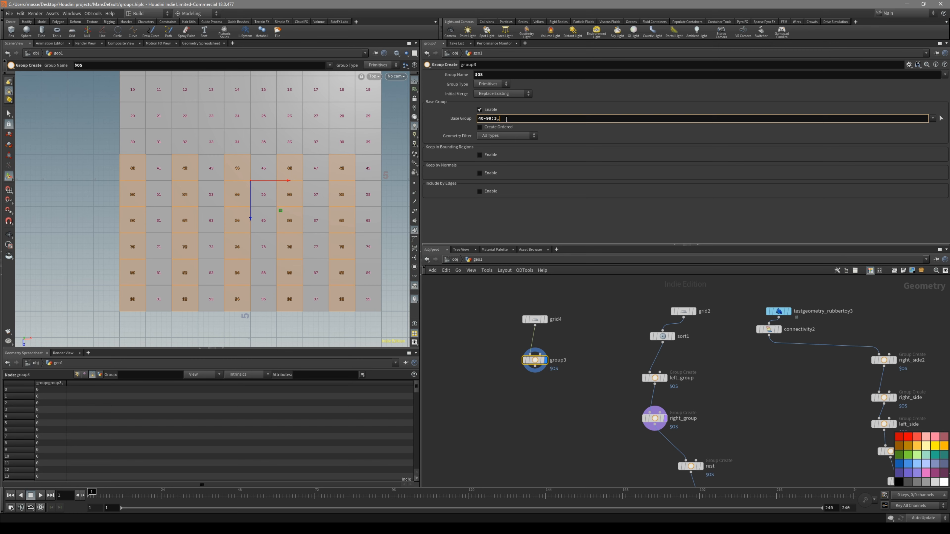
{"action": "key", "text": "Return"}
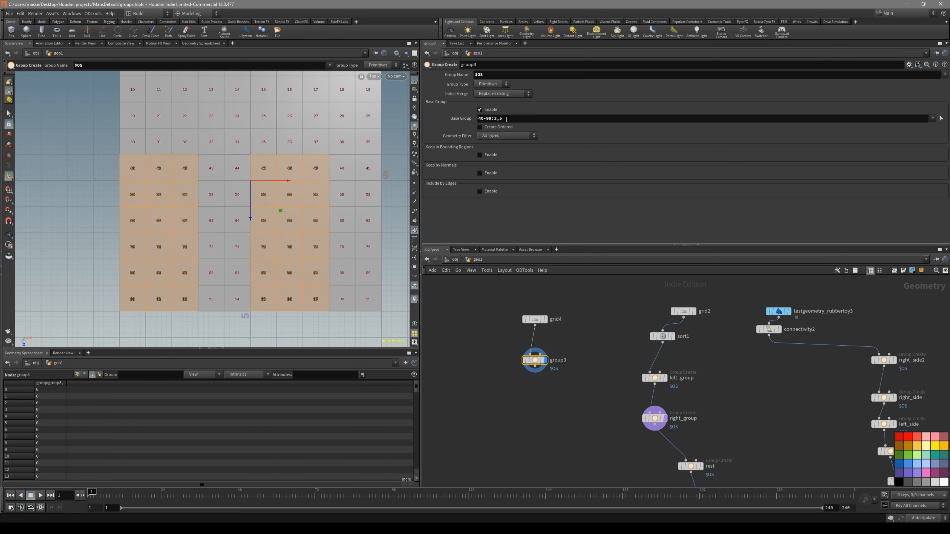
{"action": "scroll", "coordinate": [277, 176], "scroll_direction": "up", "scroll_amount": 2, "text": "alt"}
{"action": "middle_click_drag", "start_coordinate": [275, 175], "coordinate": [305, 211], "text": "alt"}
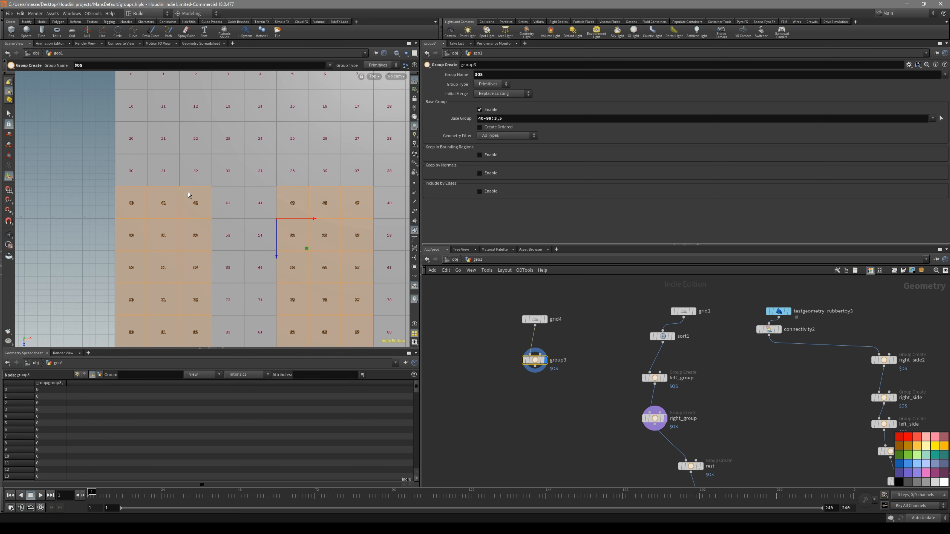
{"action": "key", "text": "Escape"}
{"action": "middle_click_drag", "start_coordinate": [355, 213], "coordinate": [257, 216]}
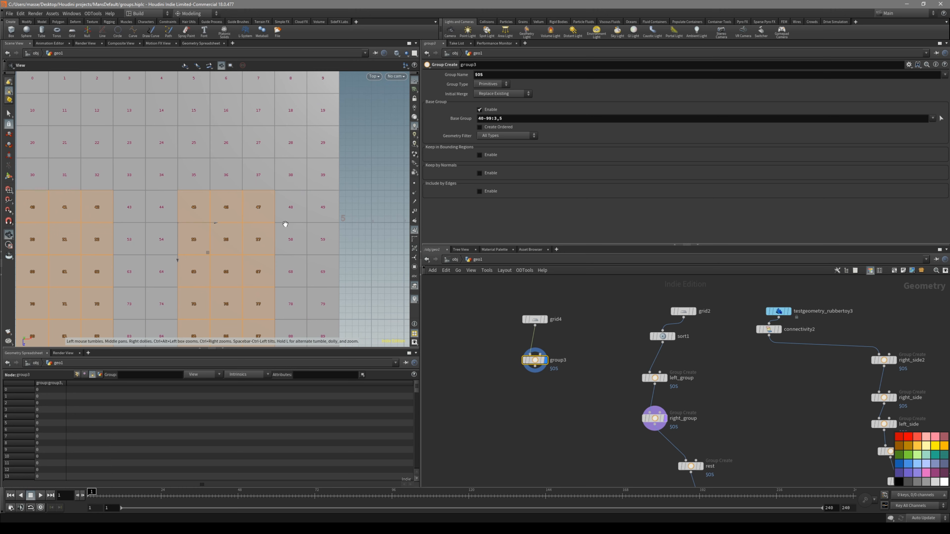
{"action": "key", "text": "h"}
{"action": "key", "text": "Return"}
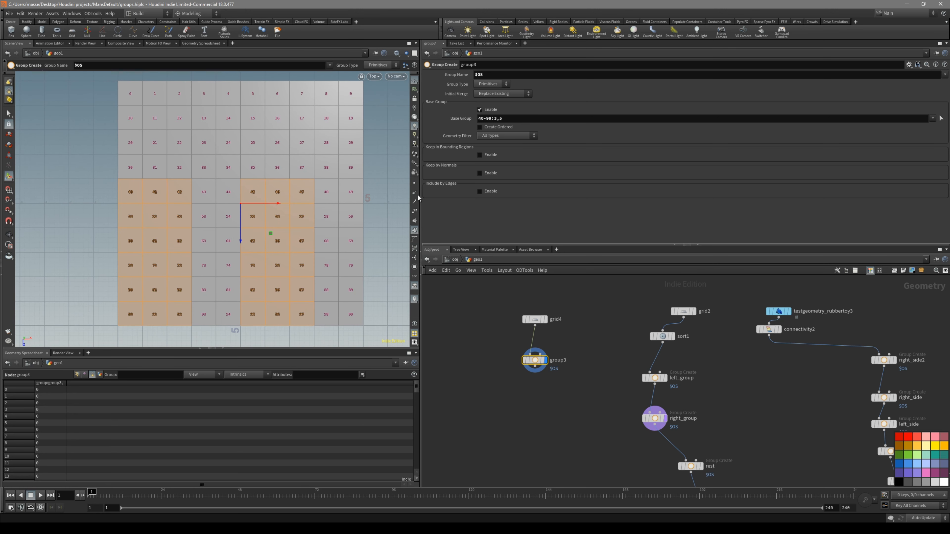
Step: Replace the number range in group3's base group with a wildcard, giving *:3,5, and inspect the pattern across the grid
{"action": "double_click", "coordinate": [491, 121]}
{"action": "type", "text": "*"}
{"action": "key", "text": "Return"}
{"action": "scroll", "coordinate": [257, 187], "scroll_direction": "down", "scroll_amount": 3}
{"action": "middle_click_drag", "start_coordinate": [257, 178], "coordinate": [240, 187]}
{"action": "scroll", "coordinate": [262, 198], "scroll_direction": "down", "scroll_amount": 1}
{"action": "key", "text": "Return"}
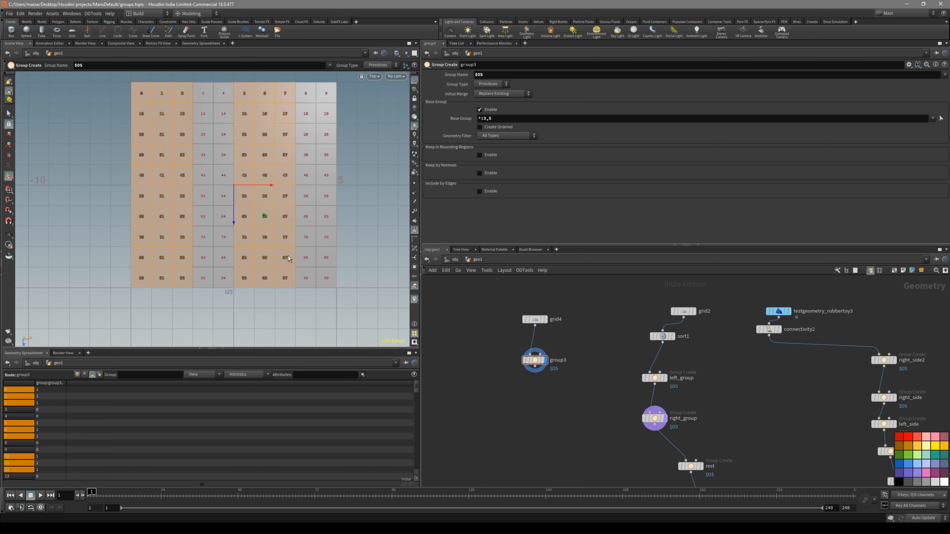
{"action": "middle_click_drag", "start_coordinate": [277, 250], "coordinate": [304, 276], "text": "alt"}
{"action": "scroll", "coordinate": [295, 274], "scroll_direction": "up", "scroll_amount": 1}
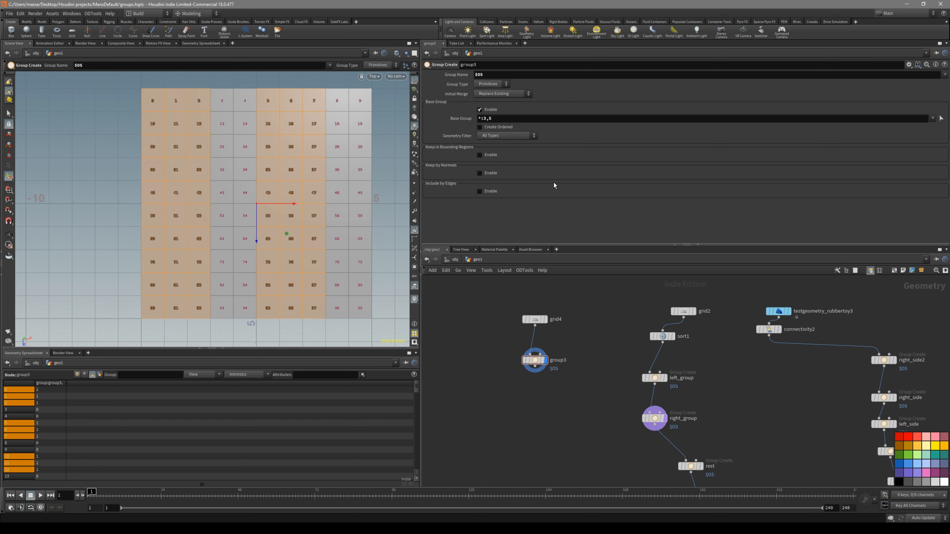
Step: Add a Group by Range node and place it below group3
{"action": "left_click", "coordinate": [499, 118]}
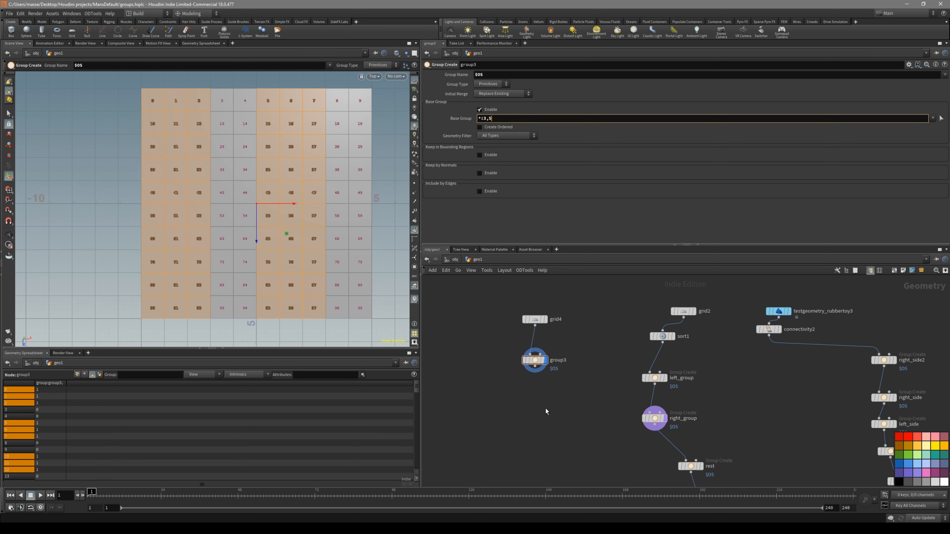
{"action": "key", "text": "Tab"}
{"action": "type", "text": "gr"}
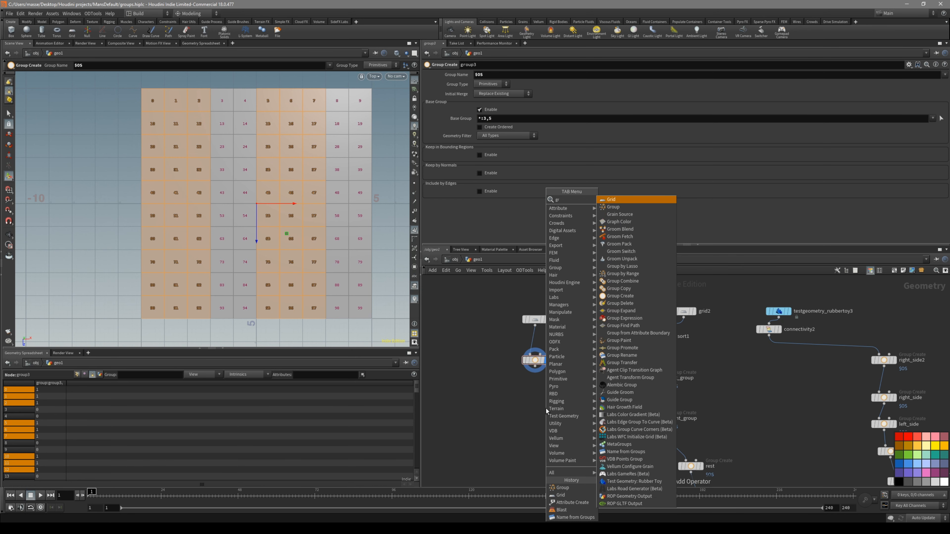
{"action": "type", "text": "oup"}
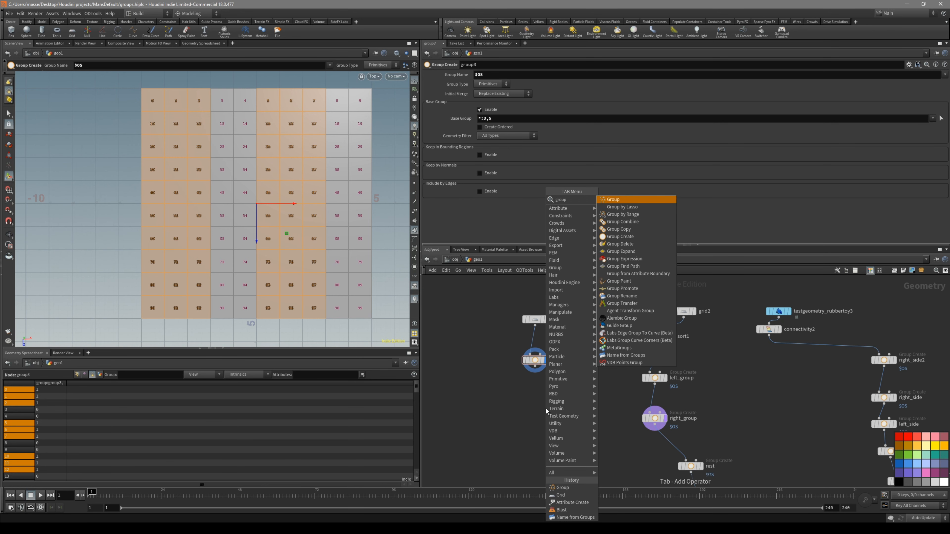
{"action": "type", "text": "b"}
{"action": "key", "text": "BackSpace"}
{"action": "key", "text": "BackSpace"}
{"action": "key", "text": "BackSpace"}
{"action": "key", "text": "BackSpace"}
{"action": "key", "text": "BackSpace"}
{"action": "key", "text": "BackSpace"}
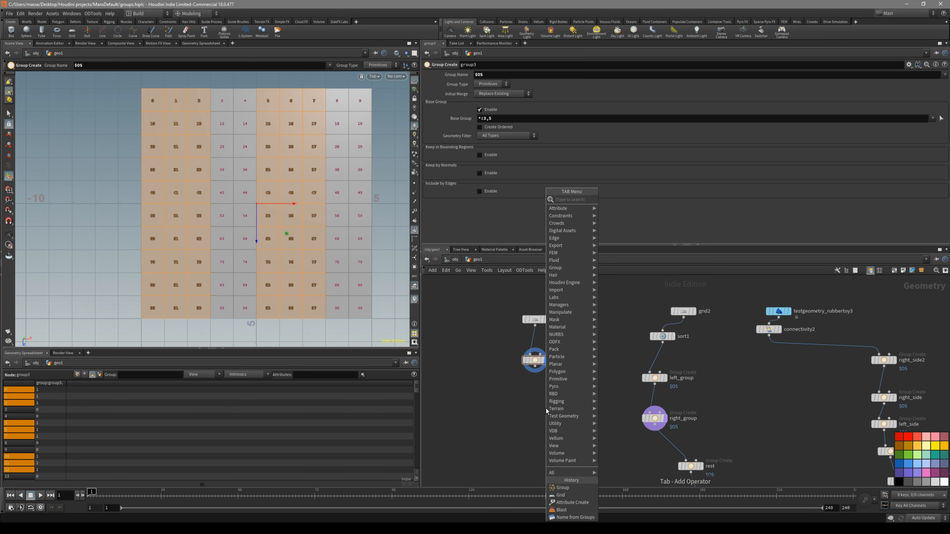
{"action": "type", "text": "range"}
{"action": "key", "text": "Return"}
{"action": "left_click", "coordinate": [533, 407]}
{"action": "left_click_drag", "start_coordinate": [534, 402], "coordinate": [534, 410]}
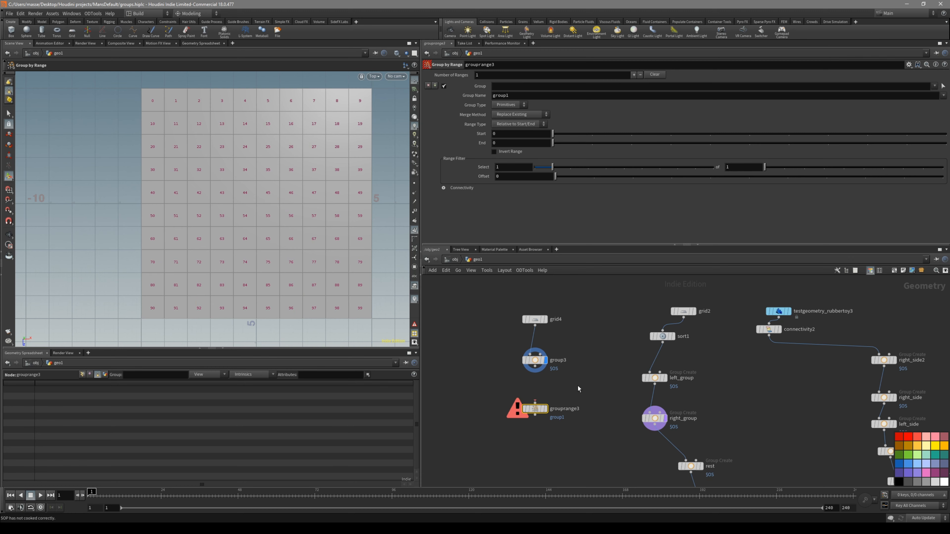
Step: Delete group3, connect grid4 directly to the grouprange3 node and display its result
{"action": "key", "text": "r"}
{"action": "left_click", "coordinate": [538, 359]}
{"action": "key", "text": "Delete"}
{"action": "left_click_drag", "start_coordinate": [535, 325], "coordinate": [535, 403]}
{"action": "left_click", "coordinate": [531, 411]}
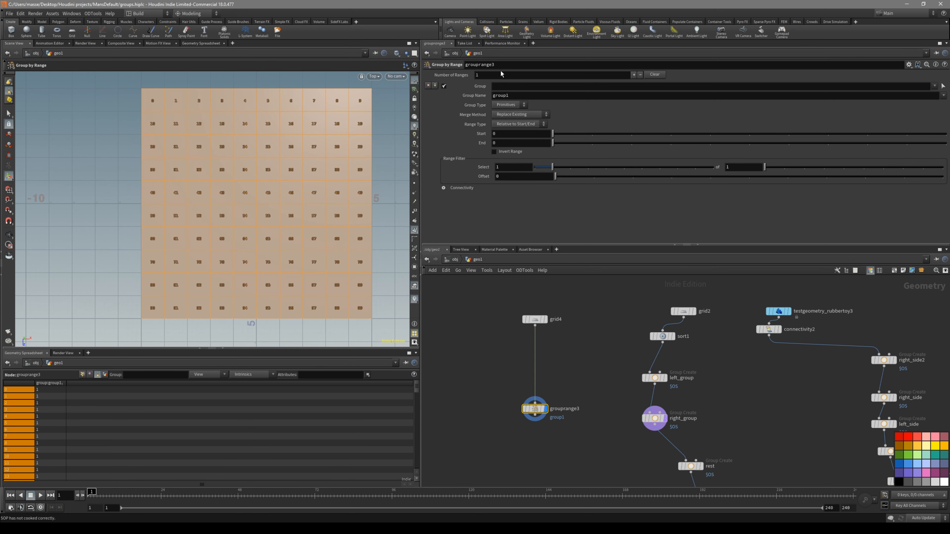
Step: Set grouprange3's range filter to select 1 of 4 primitives
{"action": "key", "text": "Escape"}
{"action": "scroll", "coordinate": [260, 203], "scroll_direction": "down", "scroll_amount": 1}
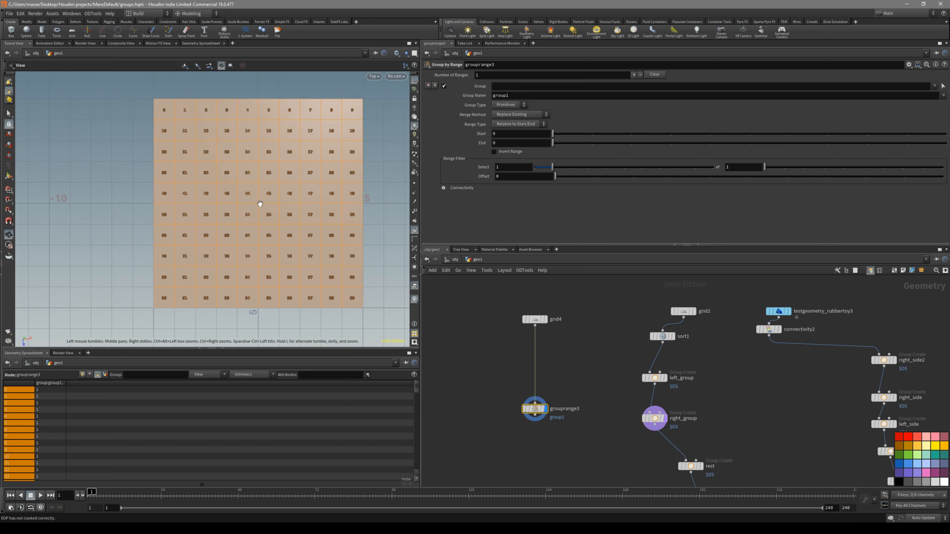
{"action": "middle_click_drag", "start_coordinate": [259, 203], "coordinate": [246, 196]}
{"action": "scroll", "coordinate": [246, 198], "scroll_direction": "down", "scroll_amount": 1}
{"action": "left_click_drag", "start_coordinate": [766, 167], "coordinate": [818, 172]}
{"action": "key", "text": "Escape"}
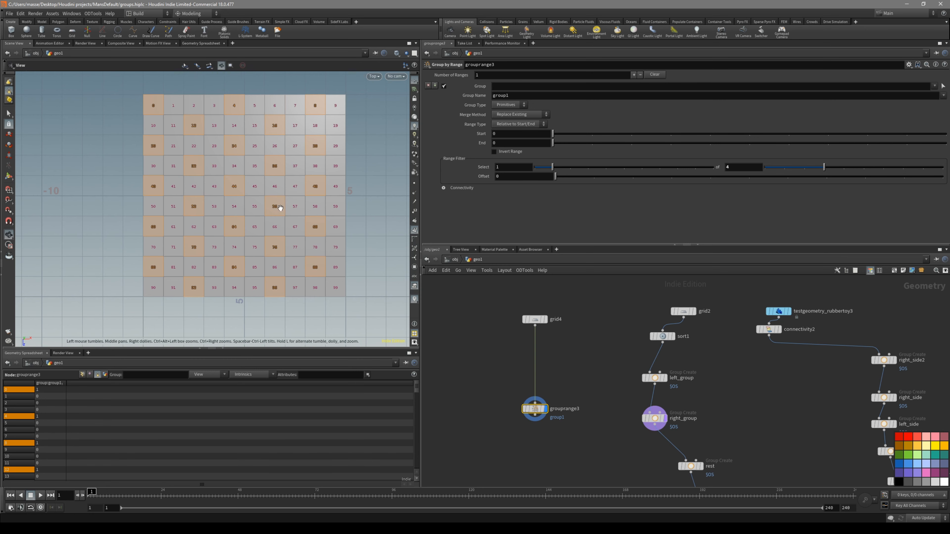
Step: Change grouprange3's range filter to select 2 of 5 primitives
{"action": "scroll", "coordinate": [280, 207], "scroll_direction": "up", "scroll_amount": 2}
{"action": "mouse_move", "coordinate": [552, 167]}
{"action": "left_mouse_down"}
{"action": "mouse_move", "coordinate": [592, 172]}
{"action": "mouse_move", "coordinate": [558, 174]}
{"action": "mouse_move", "coordinate": [570, 173]}
{"action": "left_mouse_up"}
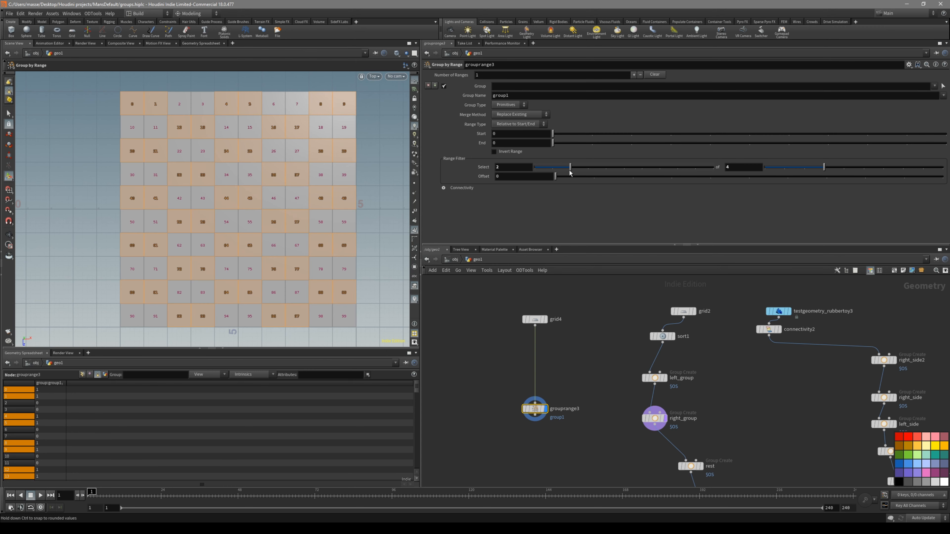
{"action": "mouse_move", "coordinate": [826, 169]}
{"action": "left_mouse_down"}
{"action": "mouse_move", "coordinate": [888, 172]}
{"action": "mouse_move", "coordinate": [844, 172]}
{"action": "left_mouse_up"}
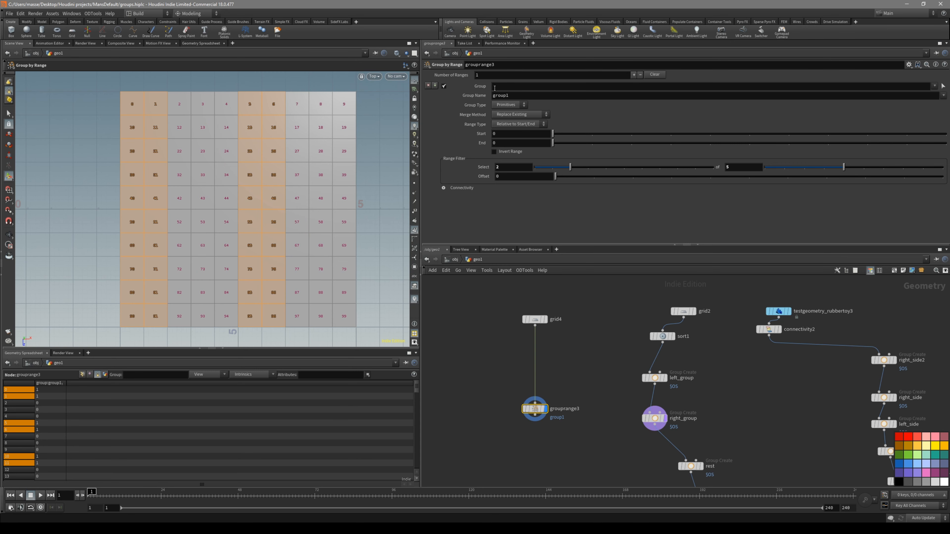
Step: Insert a Group node between grid4 and grouprange3, with grid primitives 30-99 picked as its base group
{"action": "key", "text": "Tab"}
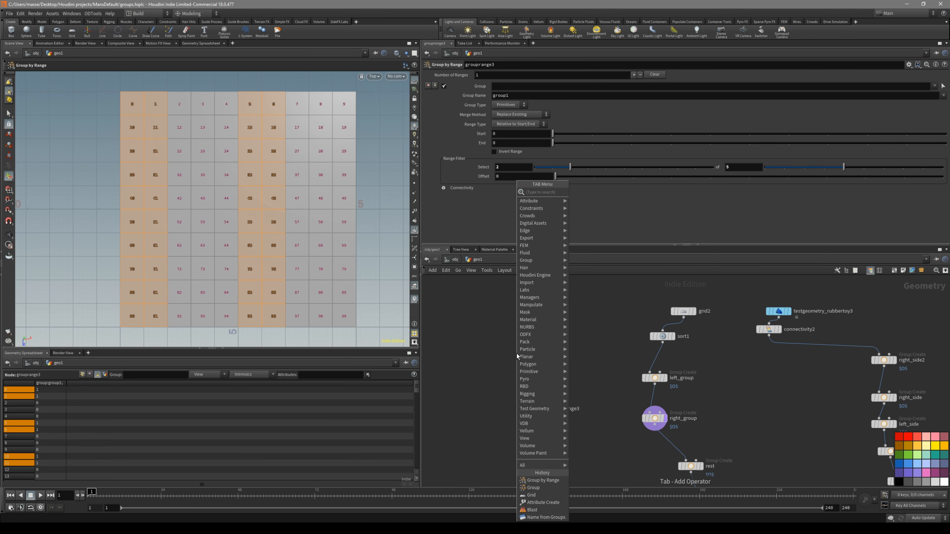
{"action": "type", "text": "grou"}
{"action": "key", "text": "Return"}
{"action": "left_click", "coordinate": [520, 353]}
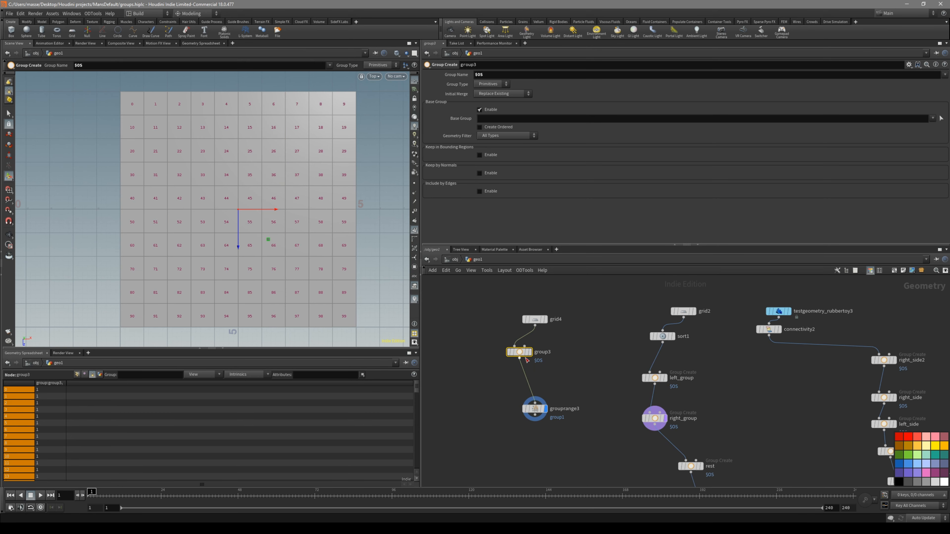
{"action": "left_click", "coordinate": [942, 119]}
{"action": "left_click_drag", "start_coordinate": [380, 331], "coordinate": [105, 165]}
{"action": "key", "text": "Return"}
{"action": "left_click_drag", "start_coordinate": [567, 388], "coordinate": [497, 432]}
{"action": "key", "text": "r"}
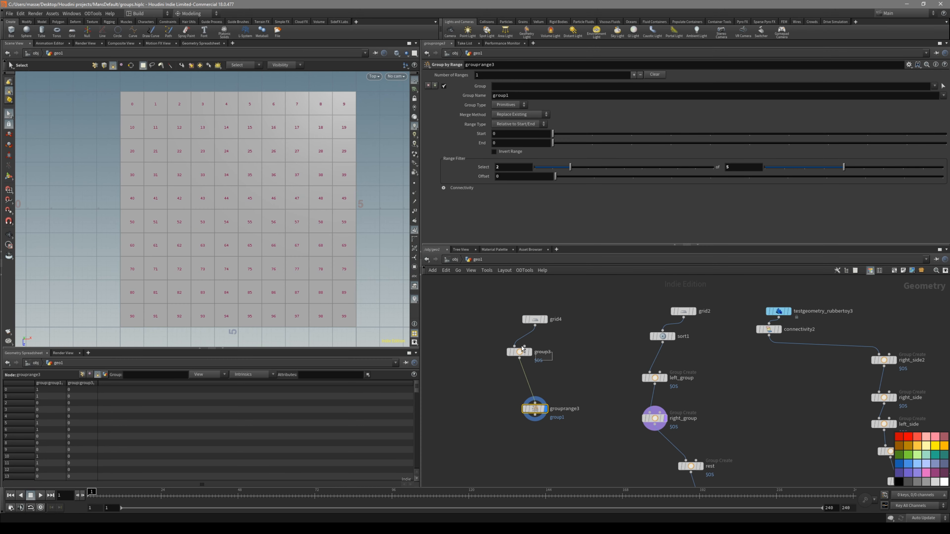
Step: Duplicate group3 into the chain above grouprange3 and pick primitives 5-9, 15-19 and 25-29 as the copy's base group
{"action": "left_click", "coordinate": [524, 351]}
{"action": "key", "text": "r"}
{"action": "left_click_drag", "start_coordinate": [524, 354], "coordinate": [528, 379], "text": "alt"}
{"action": "left_click", "coordinate": [941, 119]}
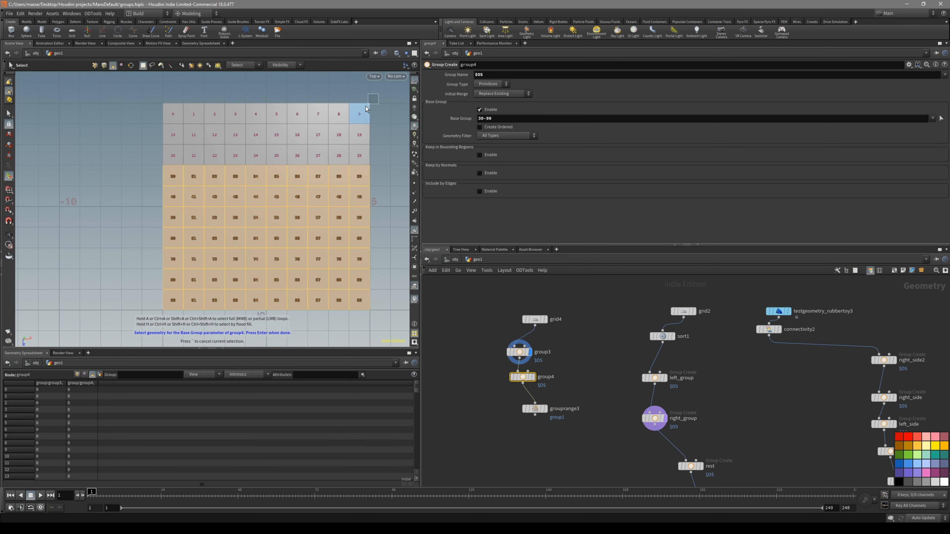
{"action": "left_click_drag", "start_coordinate": [366, 109], "coordinate": [272, 153]}
{"action": "key", "text": "Return"}
{"action": "key", "text": "r"}
{"action": "middle_click_drag", "start_coordinate": [577, 445], "coordinate": [564, 419]}
Step: Move grouprange3 slightly down the network, display it and restrict its range to the groups matching group*
{"action": "left_click", "coordinate": [523, 384]}
{"action": "key", "text": "r"}
{"action": "left_click_drag", "start_coordinate": [522, 384], "coordinate": [530, 406]}
{"action": "left_click", "coordinate": [503, 89]}
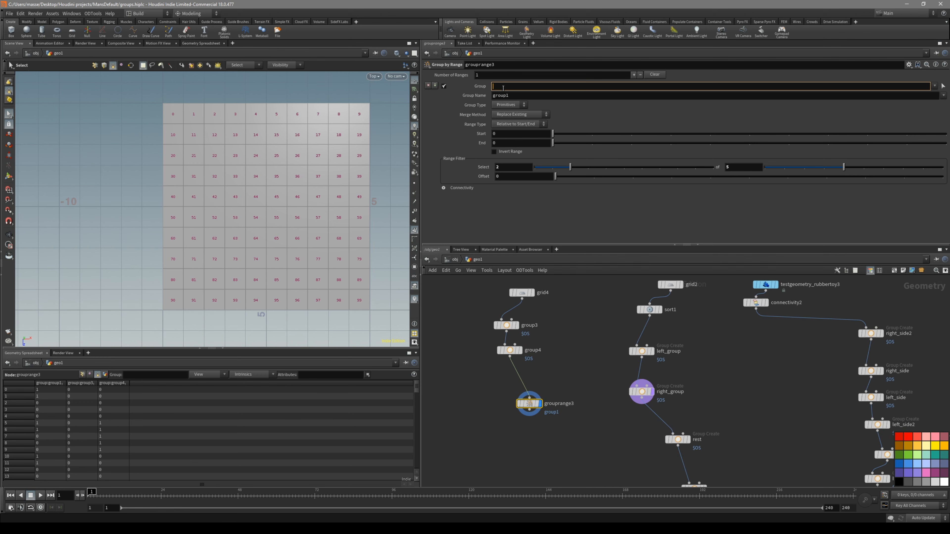
{"action": "type", "text": "group^"}
{"action": "key", "text": "BackSpace"}
{"action": "type", "text": "*"}
{"action": "key", "text": "Return"}
{"action": "key", "text": "Return"}
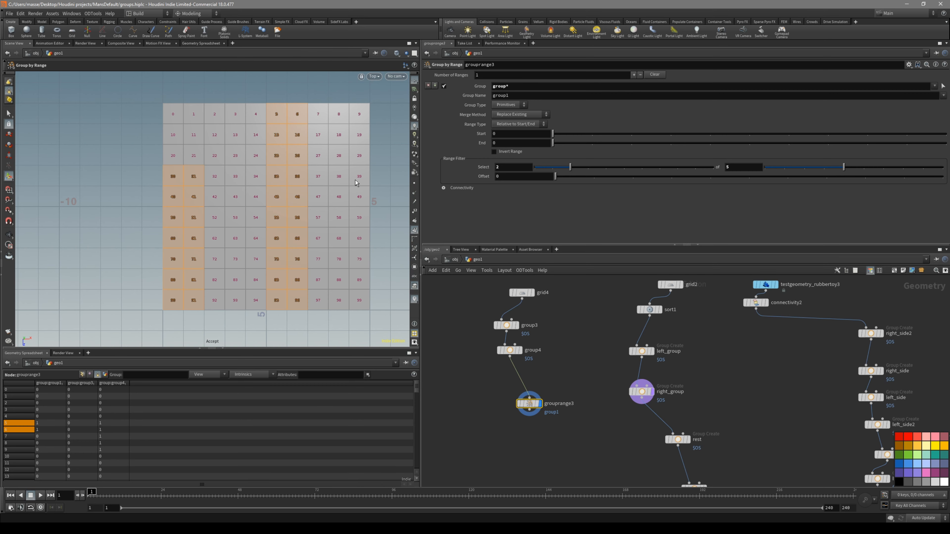
Step: Set grouprange3's range filter to select 2 of 3 primitives
{"action": "left_click_drag", "start_coordinate": [843, 167], "coordinate": [803, 169]}
{"action": "middle_click_drag", "start_coordinate": [262, 180], "coordinate": [250, 203], "text": "alt"}
{"action": "scroll", "coordinate": [250, 203], "scroll_direction": "up", "scroll_amount": 1}
Step: Compare grouprange3's pattern on the grid with the primitives contained in group3 and group4
{"action": "left_click_drag", "start_coordinate": [553, 342], "coordinate": [496, 359]}
{"action": "key", "text": "r"}
{"action": "left_click_drag", "start_coordinate": [565, 315], "coordinate": [493, 330]}
{"action": "key", "text": "r"}
{"action": "left_click_drag", "start_coordinate": [568, 380], "coordinate": [516, 418]}
{"action": "key", "text": "r"}
{"action": "middle_click_drag", "start_coordinate": [294, 263], "coordinate": [301, 257], "text": "alt"}
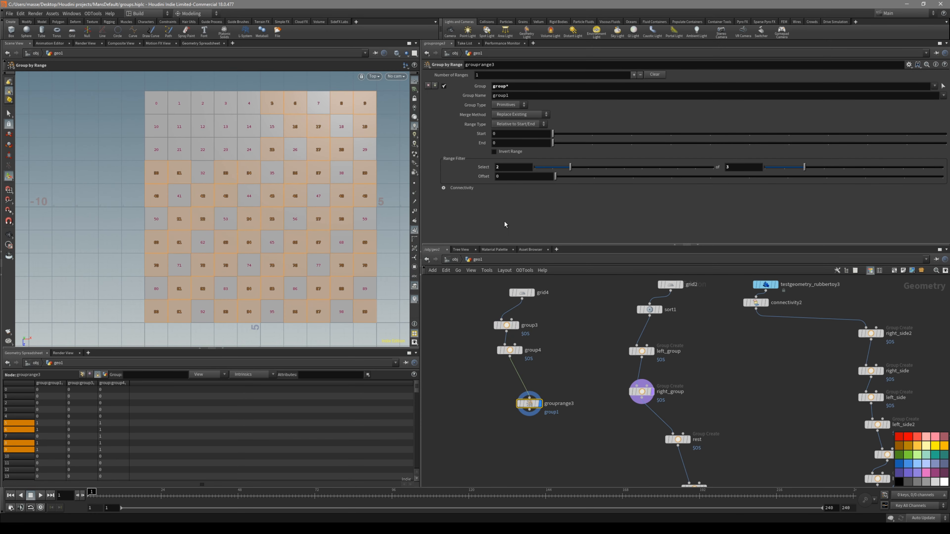
{"action": "middle_click_drag", "start_coordinate": [238, 257], "coordinate": [257, 254], "text": "alt"}
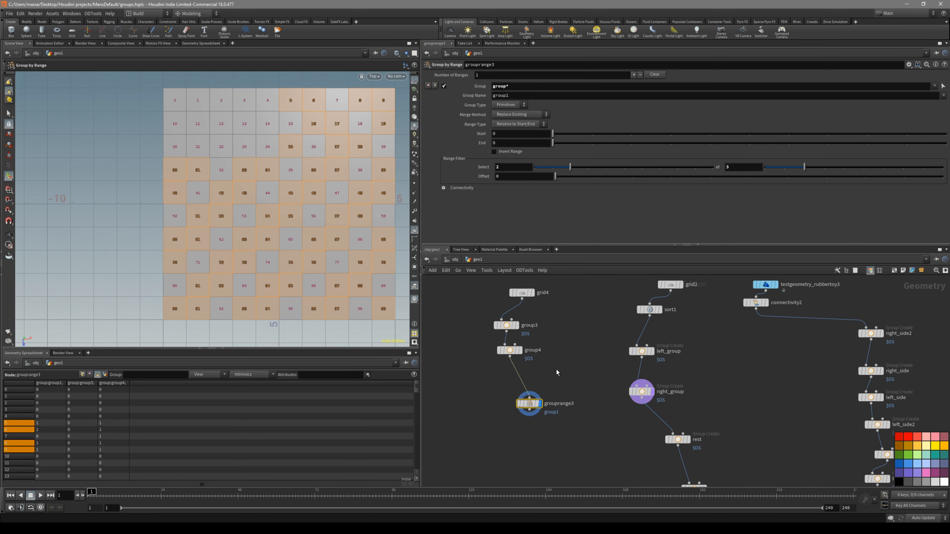
{"action": "left_click_drag", "start_coordinate": [572, 362], "coordinate": [498, 339]}
{"action": "key", "text": "r"}
{"action": "left_click_drag", "start_coordinate": [577, 381], "coordinate": [513, 420]}
{"action": "key", "text": "r"}
{"action": "scroll", "coordinate": [346, 272], "scroll_direction": "up", "scroll_amount": 1}
{"action": "middle_click_drag", "start_coordinate": [346, 272], "coordinate": [329, 286], "text": "alt"}
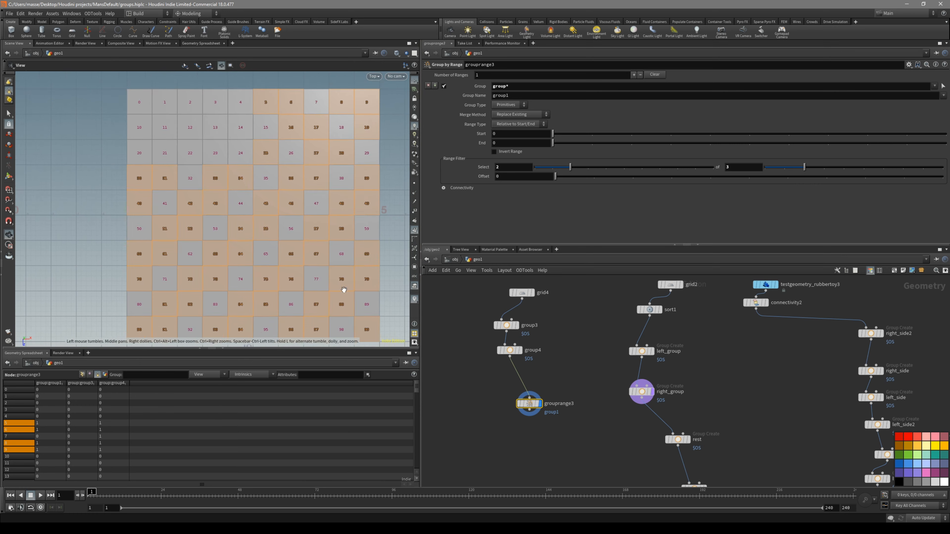
Step: Delete grouprange3, move group4 lower in the network and compare group3's and group4's primitives on the grid
{"action": "key", "text": "Delete"}
{"action": "left_click_drag", "start_coordinate": [525, 365], "coordinate": [527, 388]}
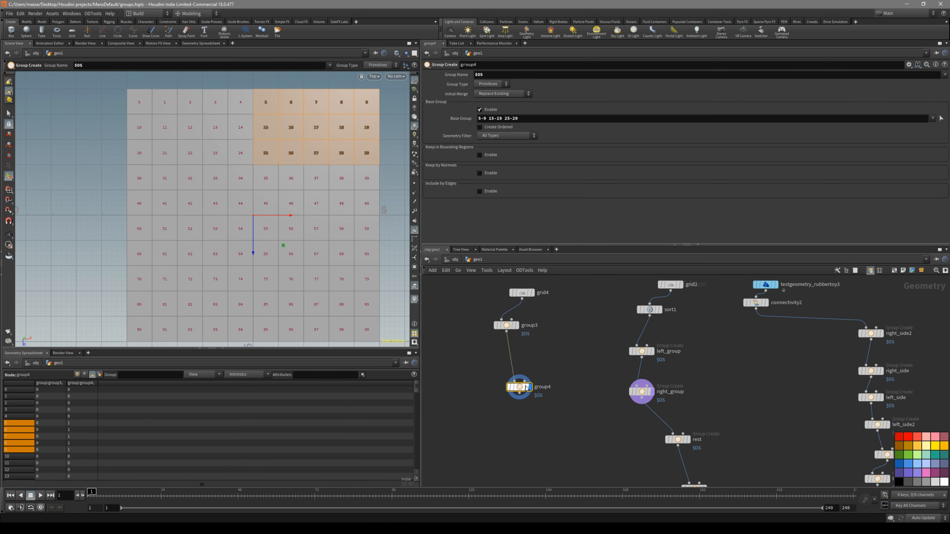
{"action": "left_click_drag", "start_coordinate": [539, 350], "coordinate": [501, 322]}
{"action": "key", "text": "r"}
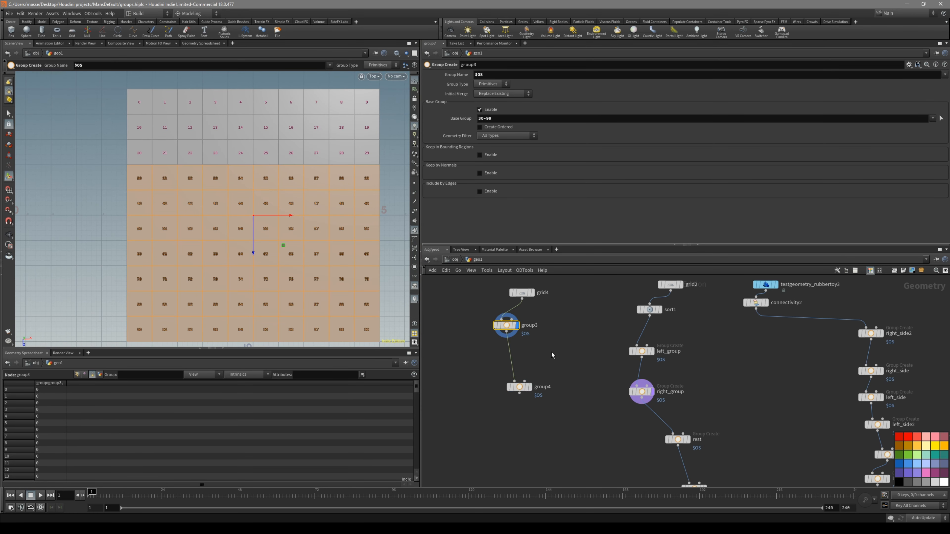
{"action": "left_click_drag", "start_coordinate": [541, 399], "coordinate": [500, 377]}
{"action": "key", "text": "r"}
Step: Replace group4's base group with group3
{"action": "triple_click", "coordinate": [520, 118]}
{"action": "key", "text": "BackSpace"}
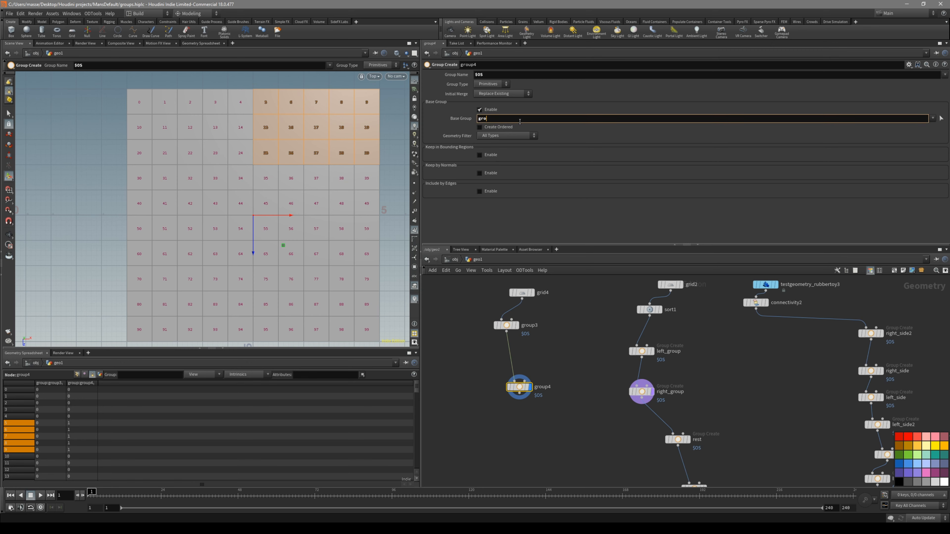
{"action": "type", "text": "group3"}
{"action": "key", "text": "Return"}
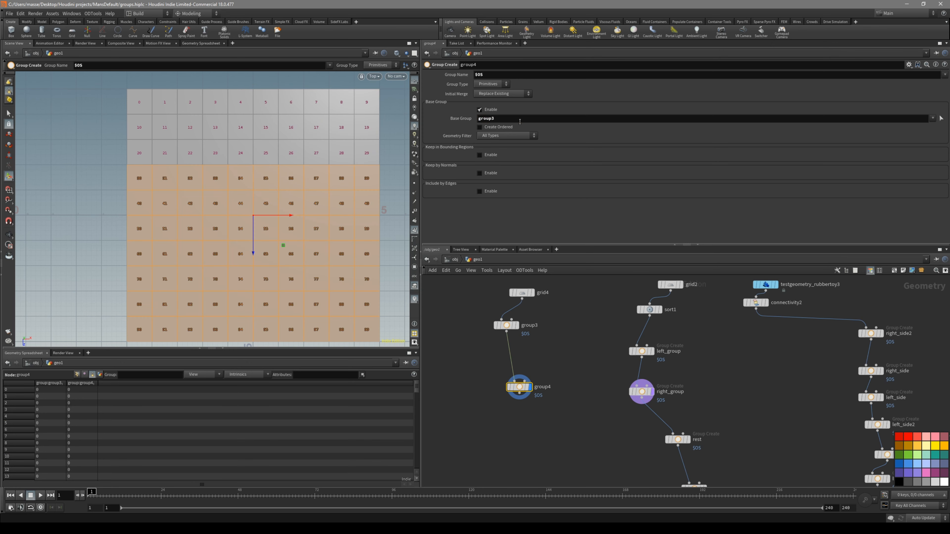
Step: Try adding a step to the group name by setting group4's base group to group3:2, and inspect the grid
{"action": "left_click", "coordinate": [519, 121]}
{"action": "type", "text": ":2"}
{"action": "key", "text": "Return"}
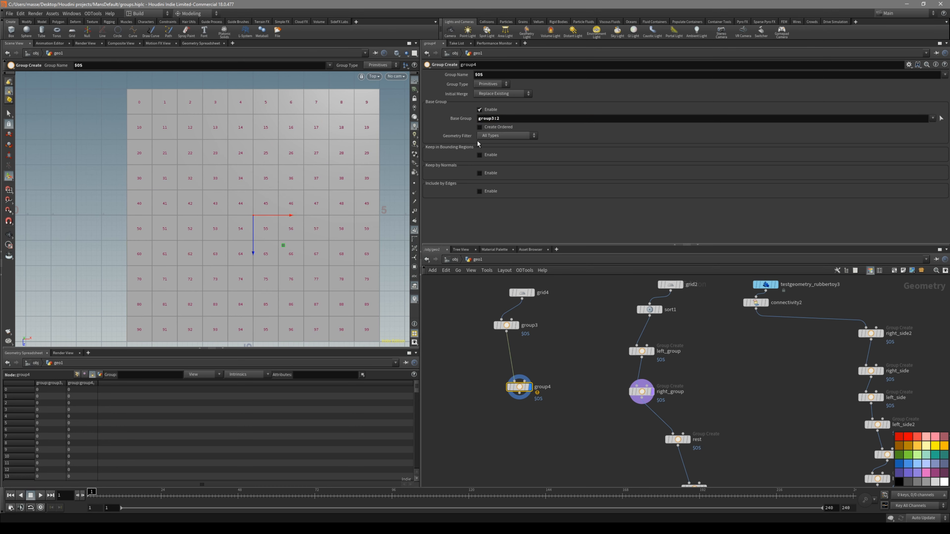
{"action": "middle_click_drag", "start_coordinate": [330, 212], "coordinate": [337, 196], "text": "alt"}
{"action": "right_click_drag", "start_coordinate": [337, 195], "coordinate": [318, 221], "text": "alt"}
{"action": "middle_click_drag", "start_coordinate": [311, 229], "coordinate": [306, 223], "text": "alt"}
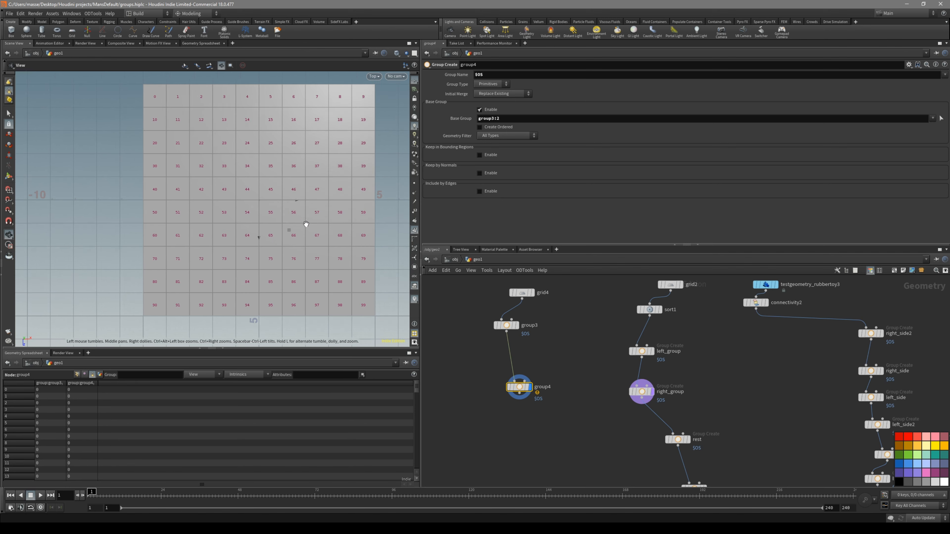
{"action": "key", "text": "Return"}
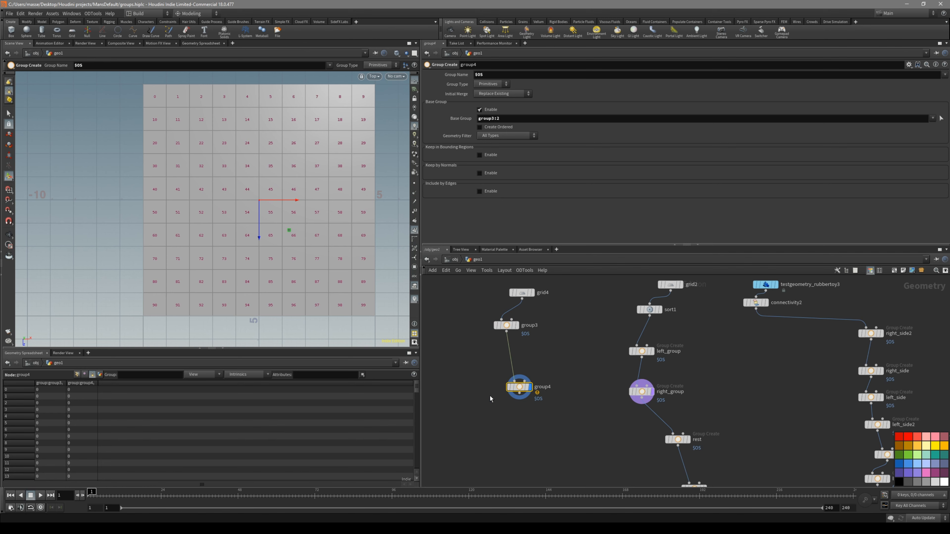
Step: Read group4's node information about its group3:2 base group pattern
{"action": "scroll", "coordinate": [520, 383], "scroll_direction": "up", "scroll_amount": 3}
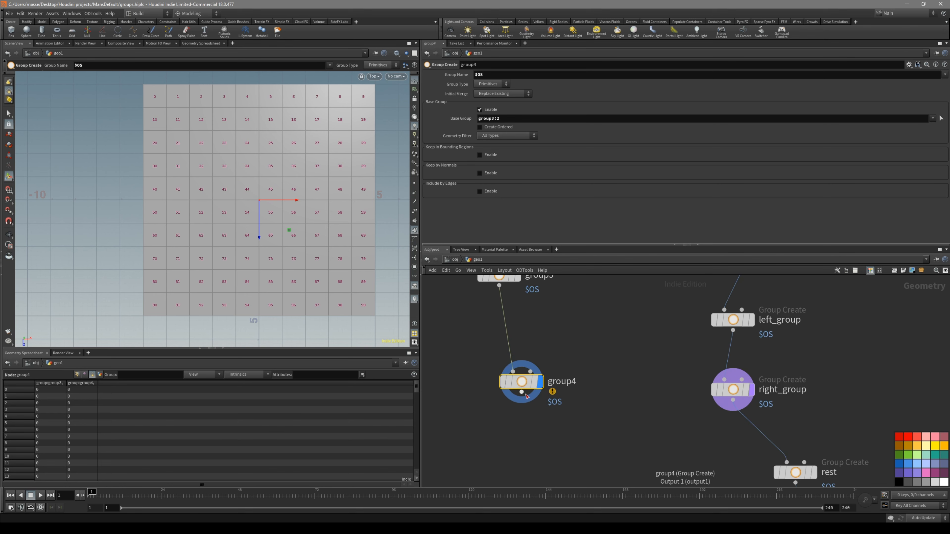
{"action": "middle_click", "coordinate": [522, 384]}
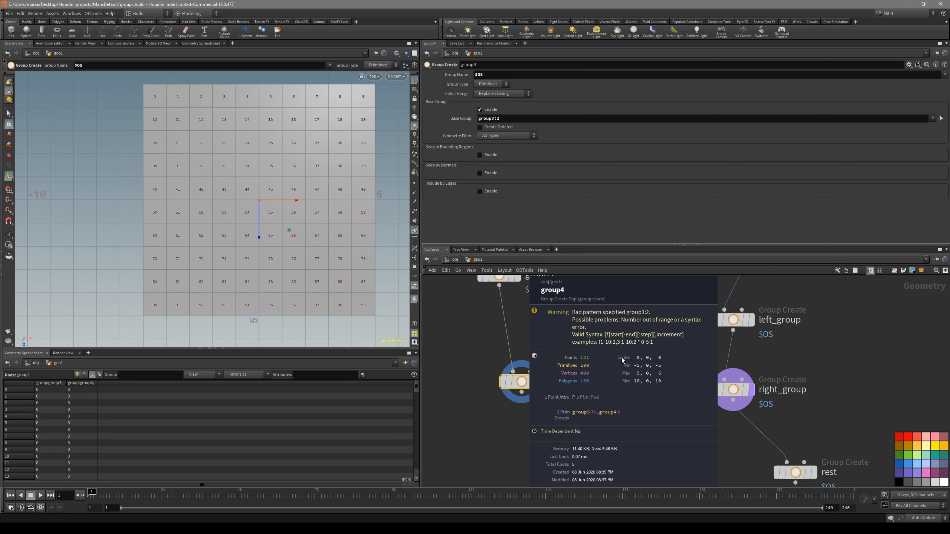
{"action": "scroll", "coordinate": [617, 373], "scroll_direction": "down", "scroll_amount": 3}
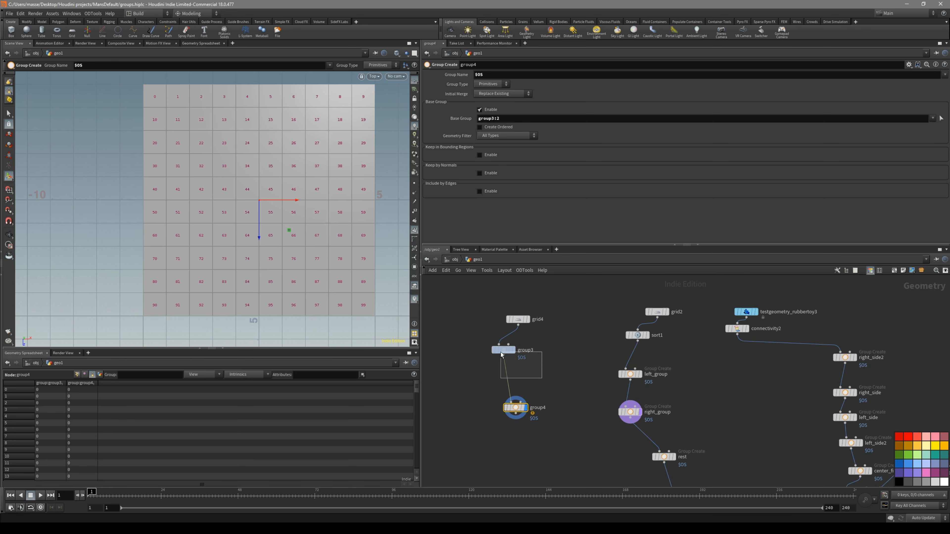
Step: Display group3 and inspect its primitives on the grid
{"action": "left_click", "coordinate": [500, 352]}
{"action": "scroll", "coordinate": [537, 364], "scroll_direction": "up", "scroll_amount": 3}
{"action": "left_click", "coordinate": [504, 323]}
{"action": "left_click", "coordinate": [541, 367]}
{"action": "left_click", "coordinate": [513, 405]}
{"action": "left_click", "coordinate": [540, 372]}
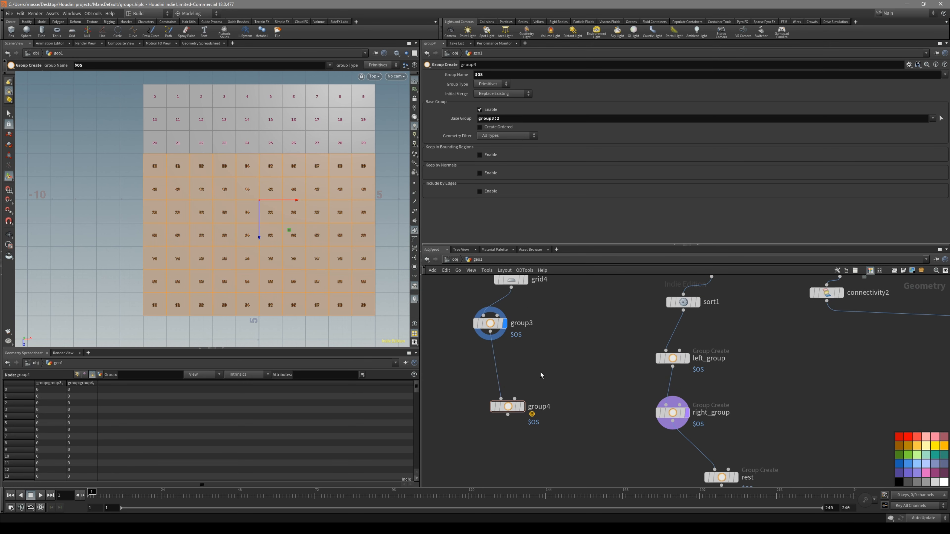
Step: Add a Group by Range node after group3, display its output and delete group4
{"action": "key", "text": "Tab"}
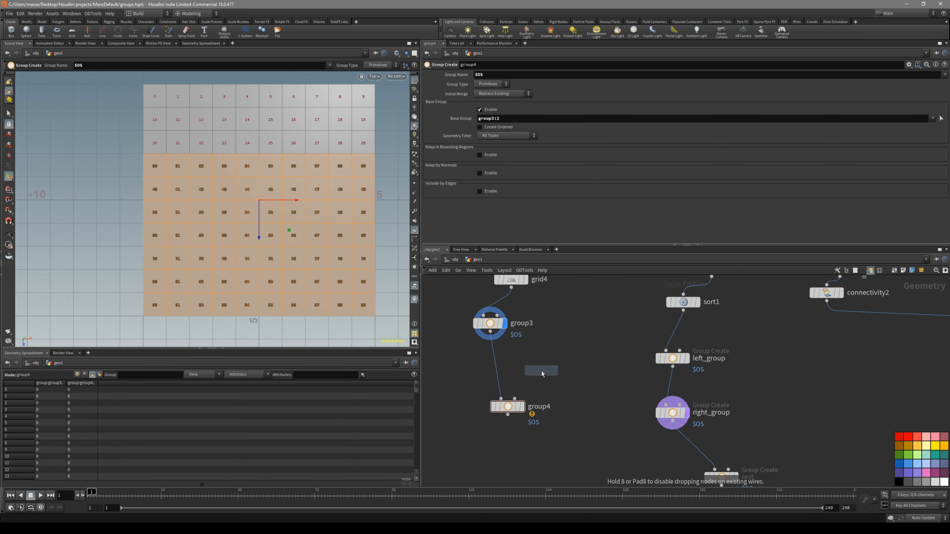
{"action": "left_click", "coordinate": [542, 371]}
{"action": "left_click_drag", "start_coordinate": [490, 332], "coordinate": [541, 362]}
{"action": "key", "text": "r"}
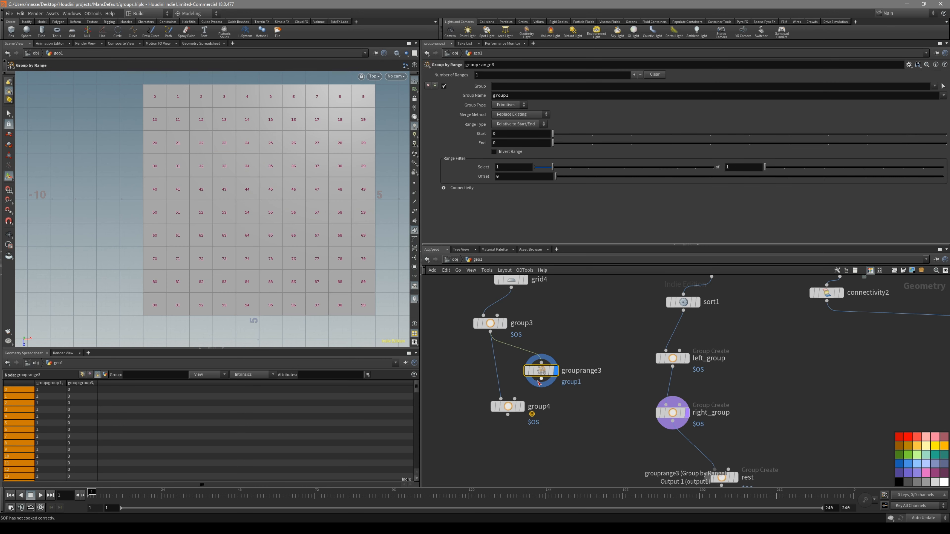
{"action": "left_click", "coordinate": [506, 411]}
{"action": "key", "text": "Delete"}
Step: Compare the primitives of group3 with those of the new Group by Range node on the grid
{"action": "left_click", "coordinate": [541, 370]}
{"action": "left_click", "coordinate": [491, 324]}
{"action": "key", "text": "r"}
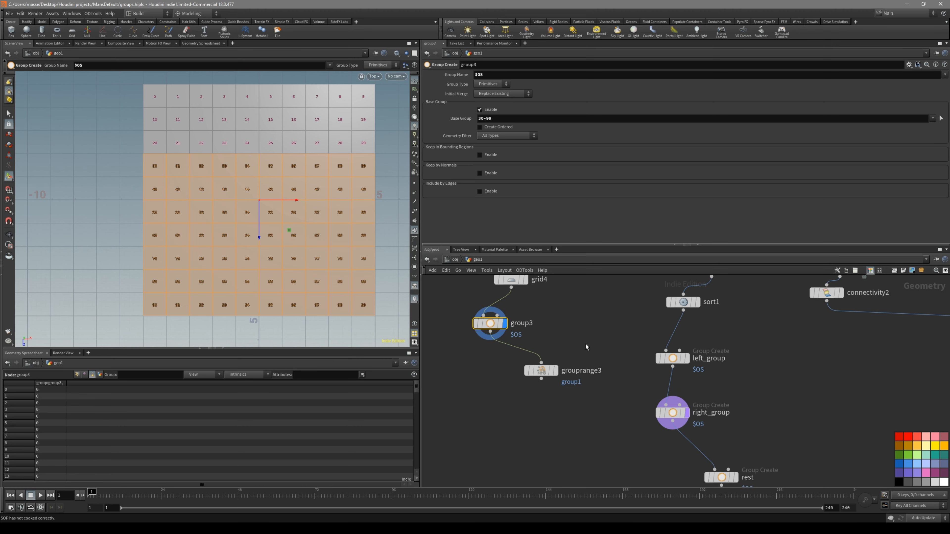
{"action": "left_click", "coordinate": [541, 371]}
{"action": "key", "text": "r"}
Step: Limit the Group by Range node to group3 and set its range filter to select 1 of 2
{"action": "left_click", "coordinate": [934, 85]}
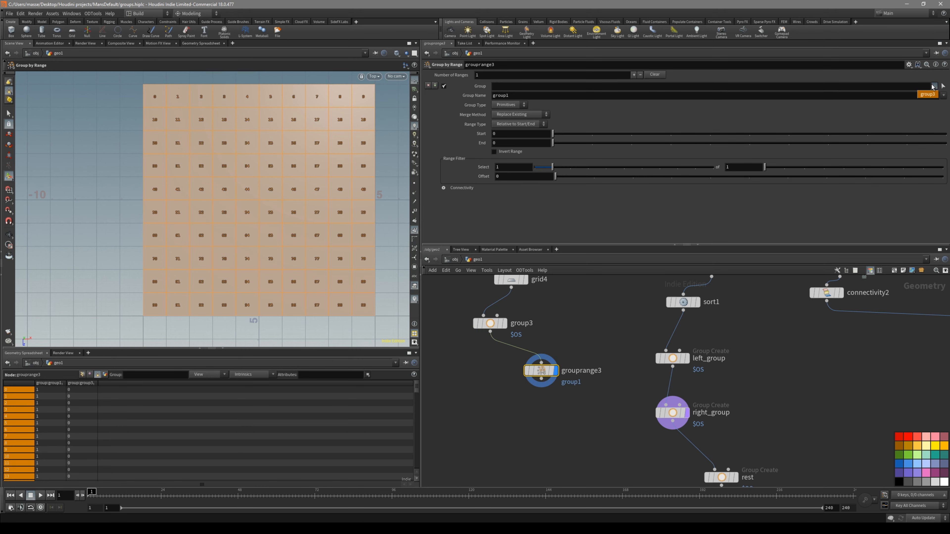
{"action": "left_click", "coordinate": [933, 94]}
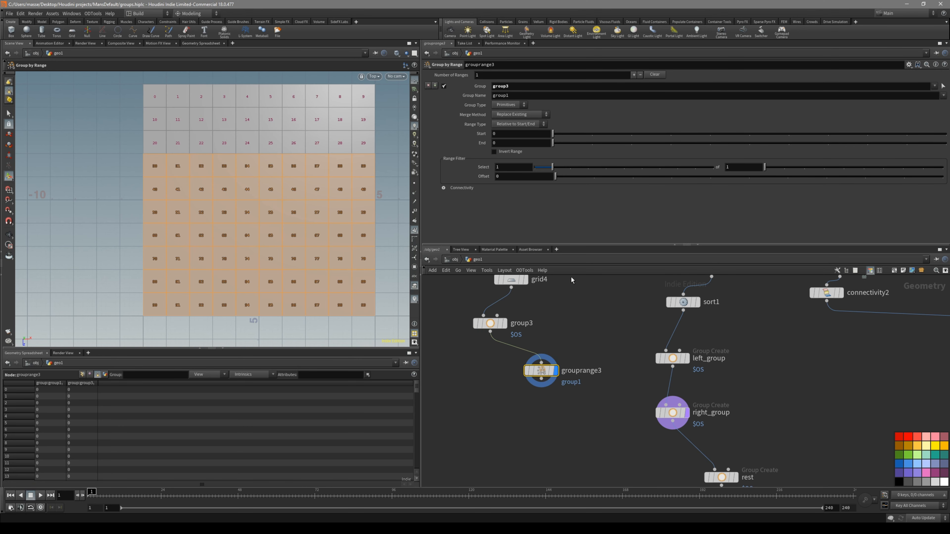
{"action": "left_click_drag", "start_coordinate": [765, 168], "coordinate": [790, 172]}
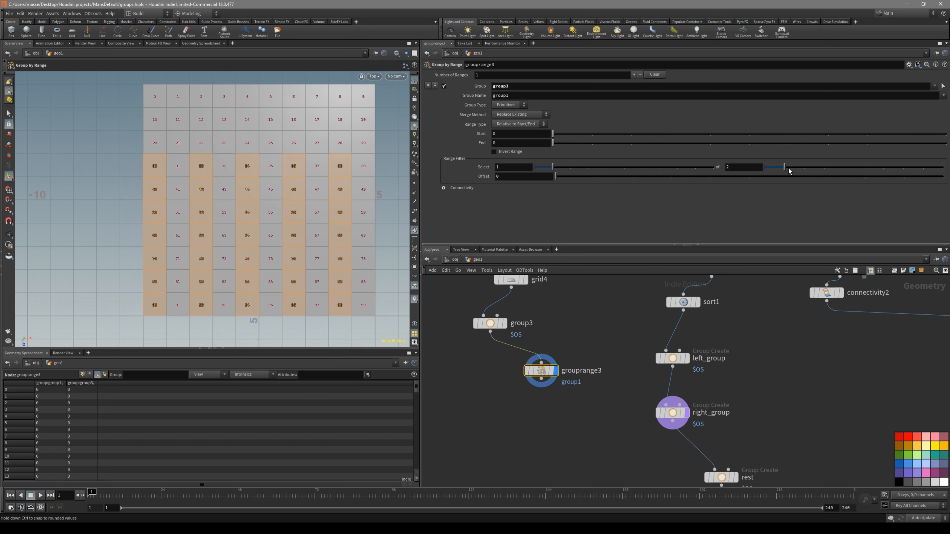
{"action": "middle_click_drag", "start_coordinate": [261, 178], "coordinate": [268, 184], "text": "alt"}
{"action": "scroll", "coordinate": [317, 204], "scroll_direction": "down", "scroll_amount": 1}
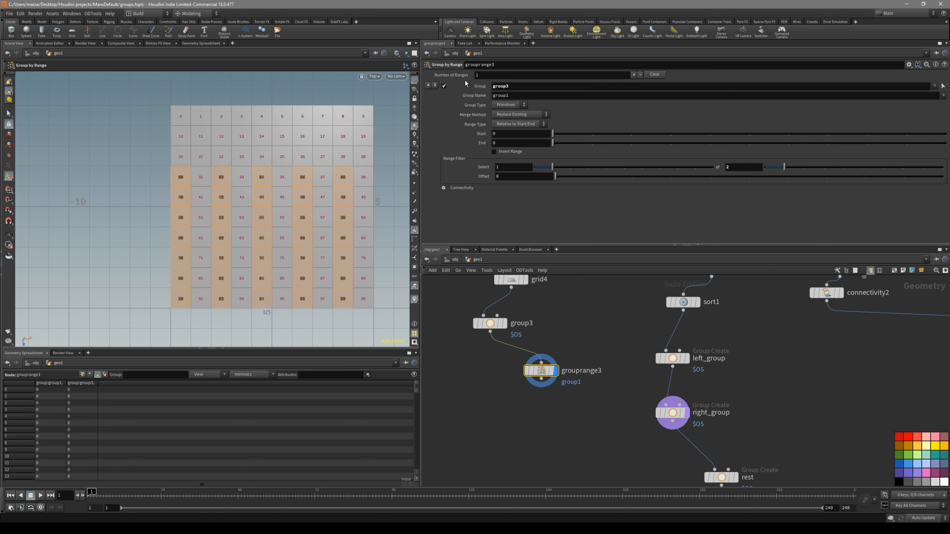
Step: Set the Group by Range node's range filter to select 1 of 5 and inspect the pattern on the grid
{"action": "middle_click_drag", "start_coordinate": [559, 294], "coordinate": [562, 315]}
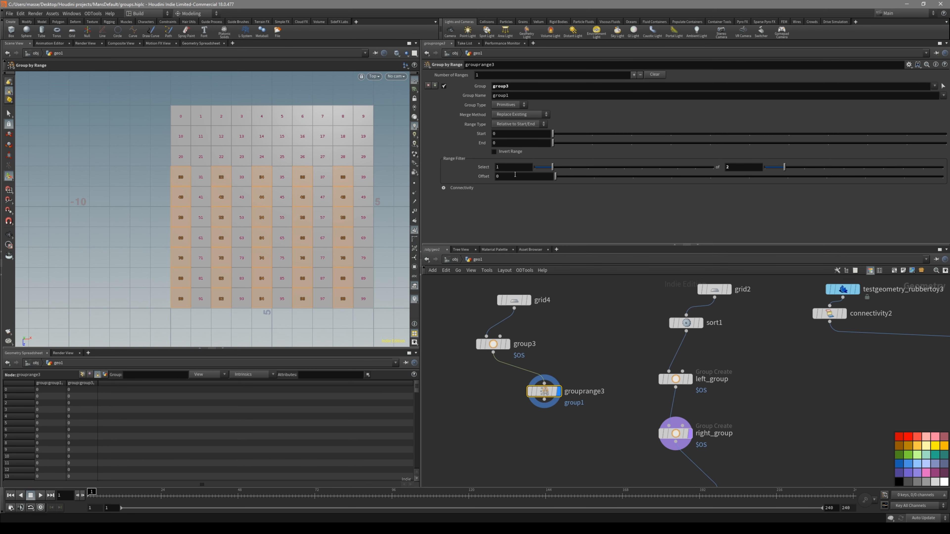
{"action": "middle_click_drag", "start_coordinate": [566, 344], "coordinate": [571, 328]}
{"action": "left_click", "coordinate": [511, 328]}
{"action": "left_click", "coordinate": [562, 375]}
{"action": "scroll", "coordinate": [314, 227], "scroll_direction": "up", "scroll_amount": 1}
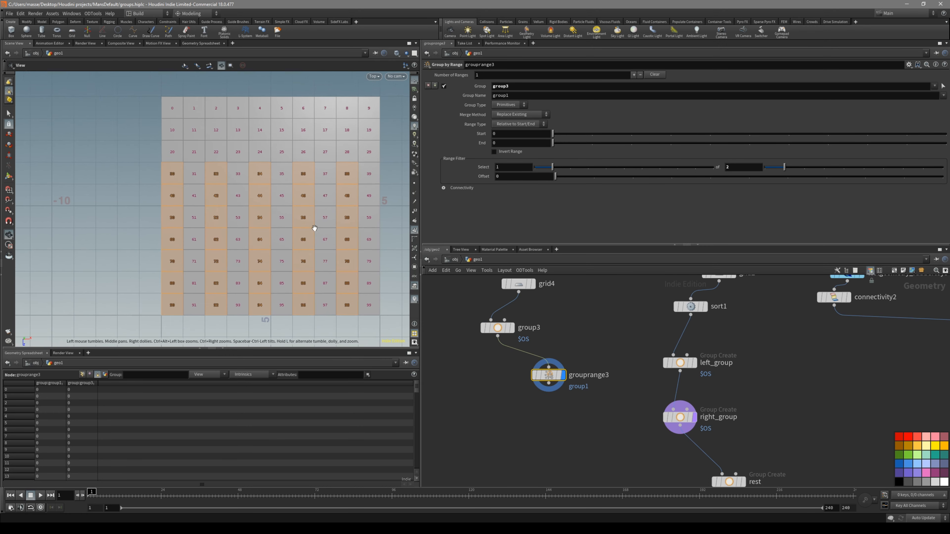
{"action": "middle_click_drag", "start_coordinate": [314, 227], "coordinate": [290, 259], "text": "alt"}
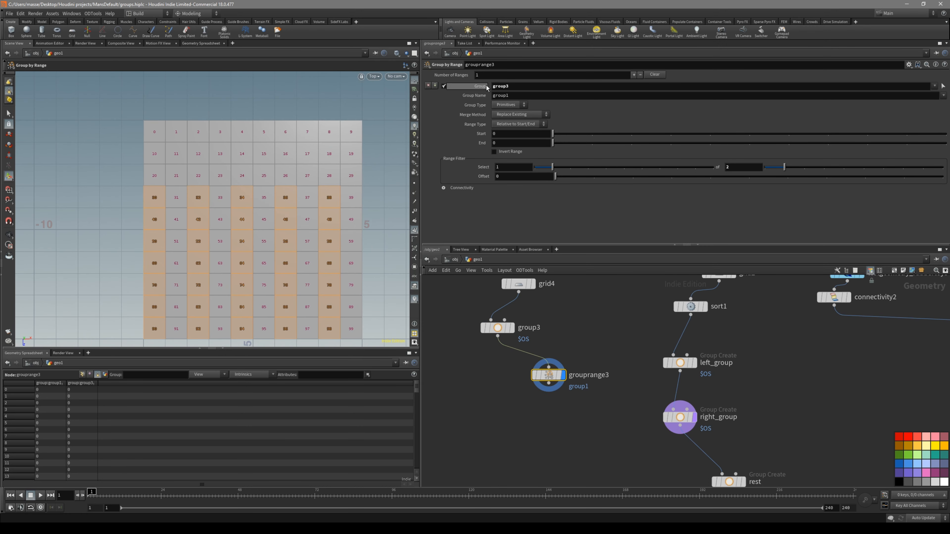
{"action": "left_click_drag", "start_coordinate": [577, 167], "coordinate": [552, 170]}
{"action": "left_click_drag", "start_coordinate": [815, 169], "coordinate": [764, 167]}
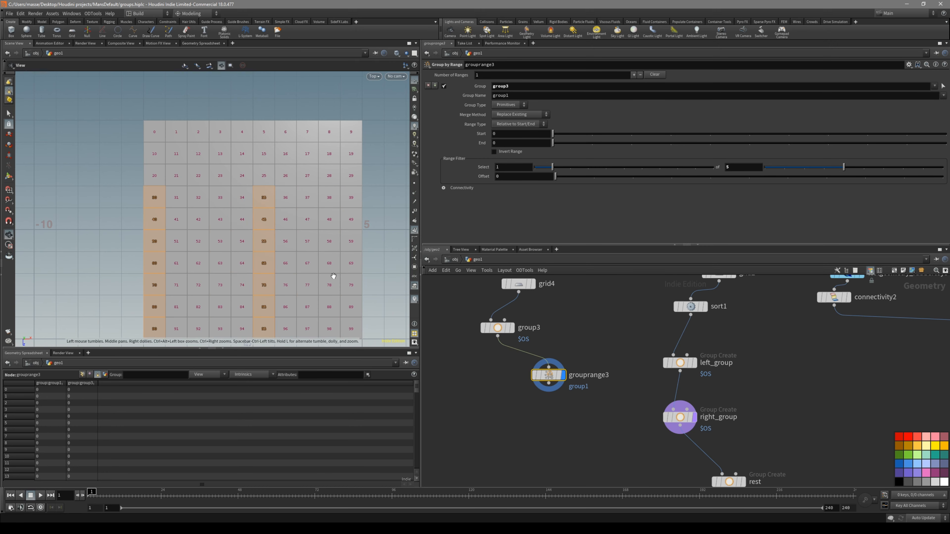
{"action": "scroll", "coordinate": [314, 280], "scroll_direction": "down", "scroll_amount": 1}
{"action": "middle_click_drag", "start_coordinate": [313, 280], "coordinate": [324, 239], "text": "alt"}
Step: Read the !pattern, ^pattern and attribute comparison entries of the group syntax in the Houdini Help window
{"action": "key", "text": "alt+Tab"}
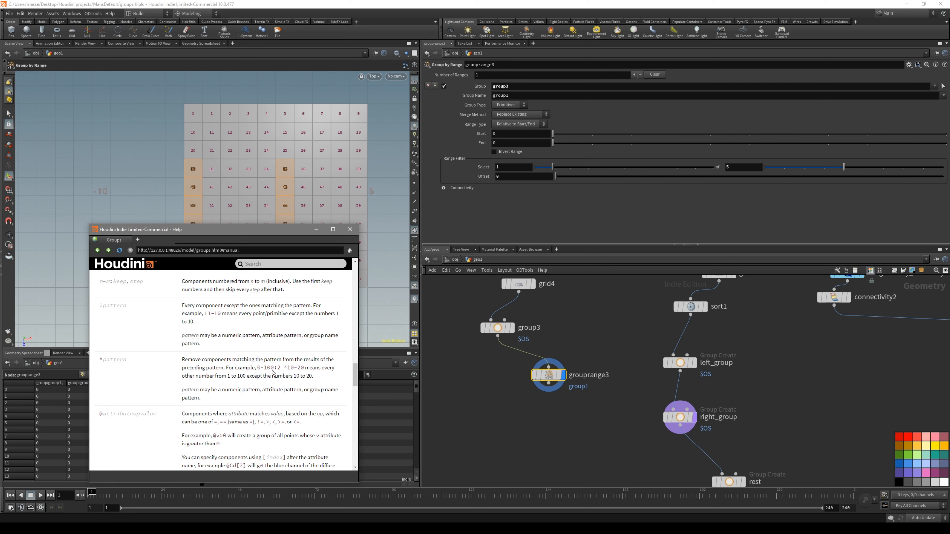
{"action": "scroll", "coordinate": [292, 384], "scroll_direction": "up", "scroll_amount": 1}
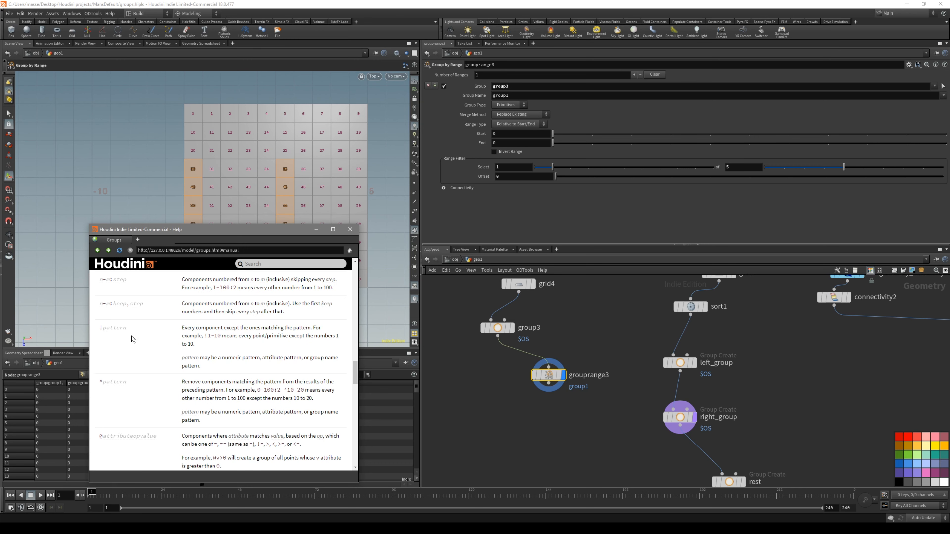
{"action": "left_click_drag", "start_coordinate": [101, 328], "coordinate": [341, 410]}
{"action": "left_click_drag", "start_coordinate": [205, 364], "coordinate": [182, 357]}
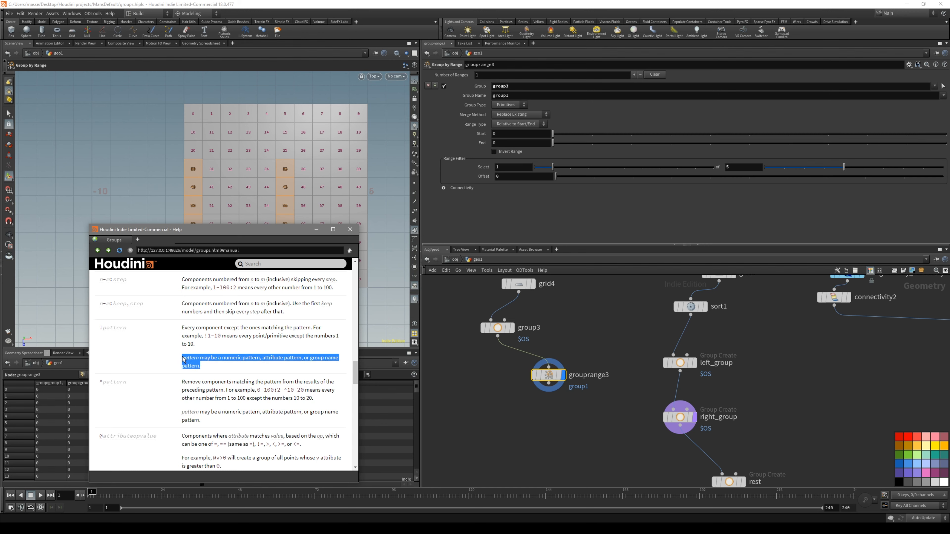
{"action": "left_click", "coordinate": [182, 357]}
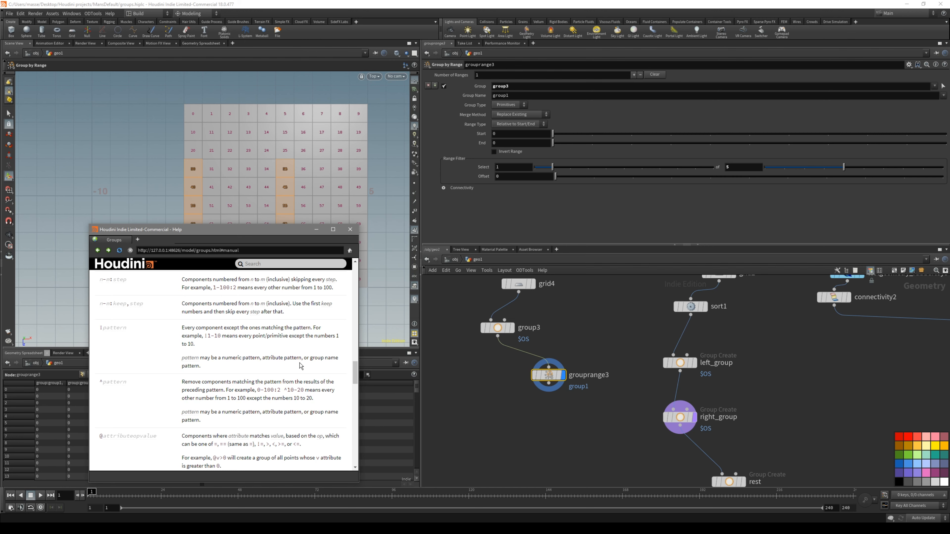
{"action": "left_click_drag", "start_coordinate": [210, 368], "coordinate": [182, 355]}
{"action": "left_click", "coordinate": [182, 356]}
{"action": "left_click_drag", "start_coordinate": [211, 422], "coordinate": [184, 413]}
{"action": "left_click", "coordinate": [202, 402]}
{"action": "scroll", "coordinate": [206, 393], "scroll_direction": "down", "scroll_amount": 2}
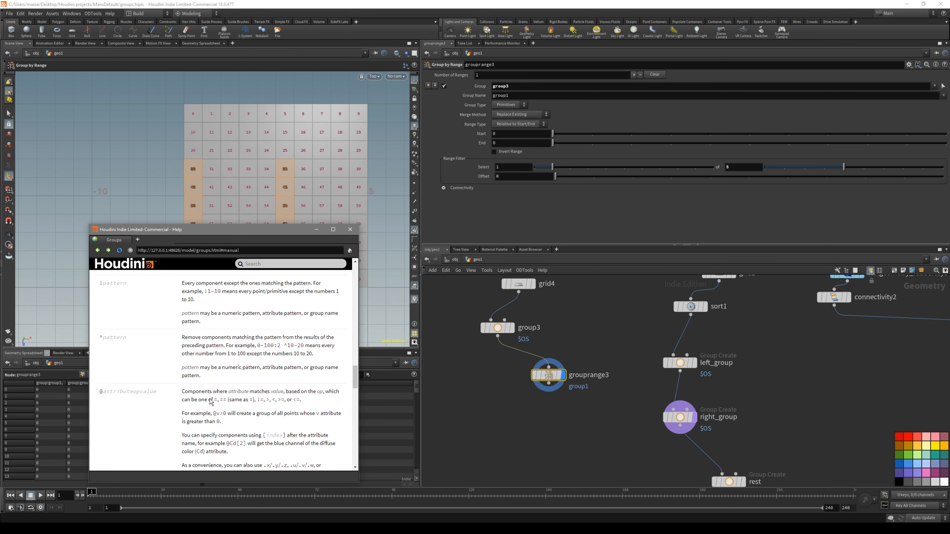
{"action": "scroll", "coordinate": [211, 402], "scroll_direction": "down", "scroll_amount": 1}
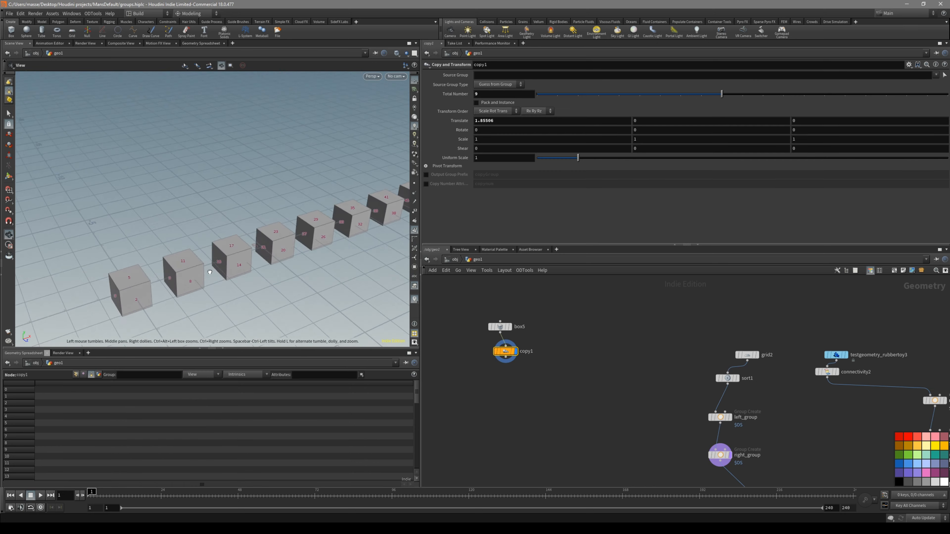
Step: Compare the single box from box5 with the row of copies from copy1 in the viewport
{"action": "left_click_drag", "start_coordinate": [261, 285], "coordinate": [288, 293], "text": "alt"}
{"action": "scroll", "coordinate": [441, 315], "scroll_direction": "up", "scroll_amount": 3}
{"action": "left_click", "coordinate": [527, 332]}
{"action": "key", "text": "r"}
{"action": "left_click", "coordinate": [531, 366]}
{"action": "key", "text": "r"}
{"action": "key", "text": "Escape"}
{"action": "left_click_drag", "start_coordinate": [277, 278], "coordinate": [242, 254]}
Step: Enable the copynum copy number attribute on copy1 and examine its values per primitive in the Geometry Spreadsheet
{"action": "left_click", "coordinate": [426, 184]}
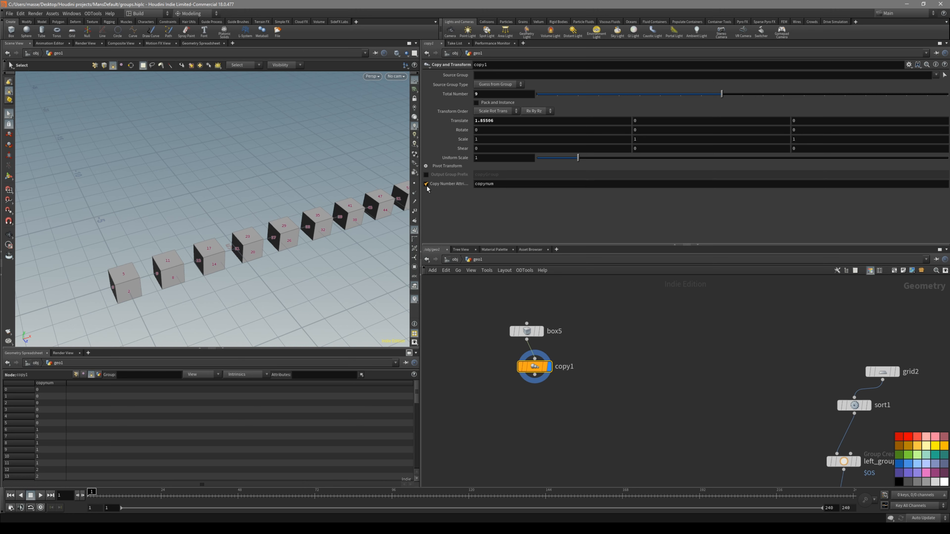
{"action": "key", "text": "s"}
{"action": "left_click_drag", "start_coordinate": [209, 286], "coordinate": [228, 285], "text": "alt"}
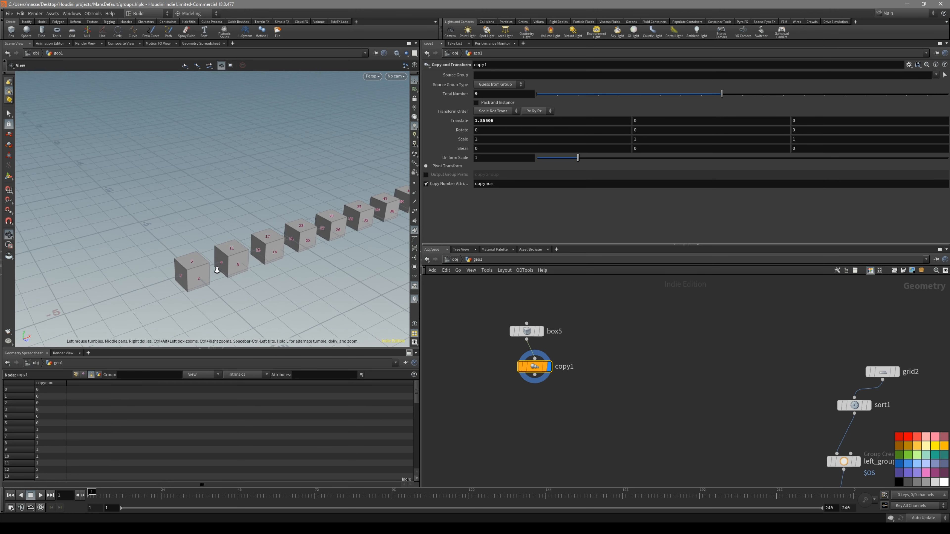
{"action": "scroll", "coordinate": [210, 284], "scroll_direction": "up", "scroll_amount": 3}
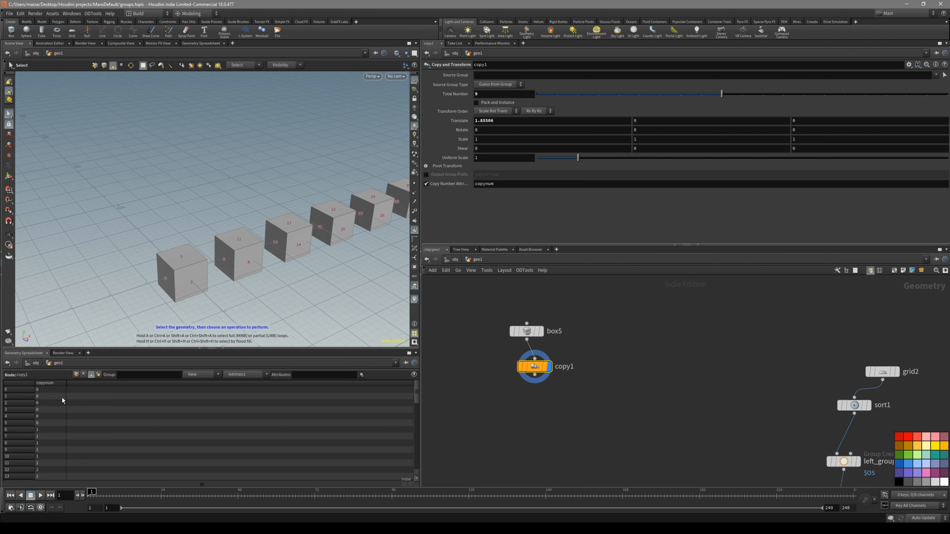
{"action": "left_click_drag", "start_coordinate": [416, 392], "coordinate": [411, 457]}
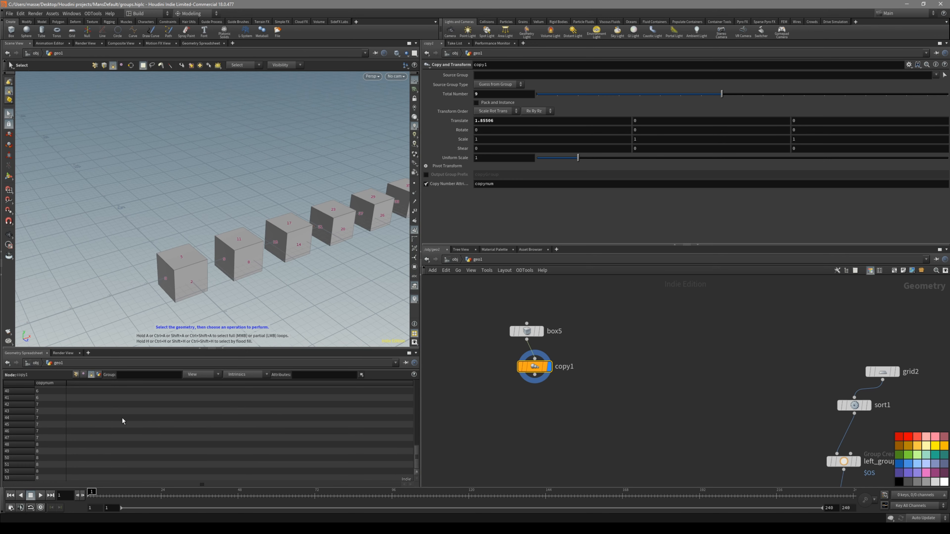
{"action": "left_click", "coordinate": [56, 417]}
{"action": "middle_click_drag", "start_coordinate": [288, 265], "coordinate": [221, 276], "text": "alt"}
{"action": "left_click_drag", "start_coordinate": [221, 275], "coordinate": [252, 282], "text": "alt"}
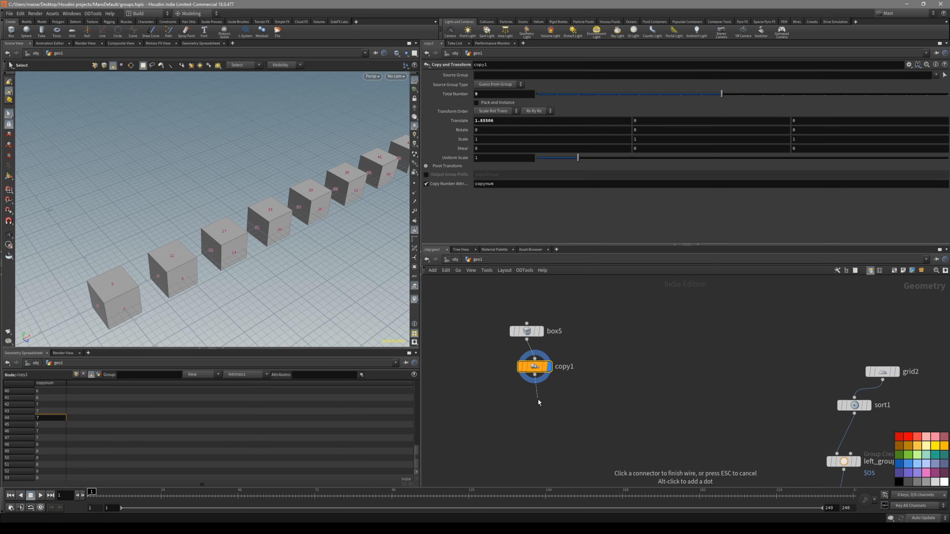
Step: Add a Blast node after copy1 and display its output
{"action": "key", "text": "Tab"}
{"action": "type", "text": "blas"}
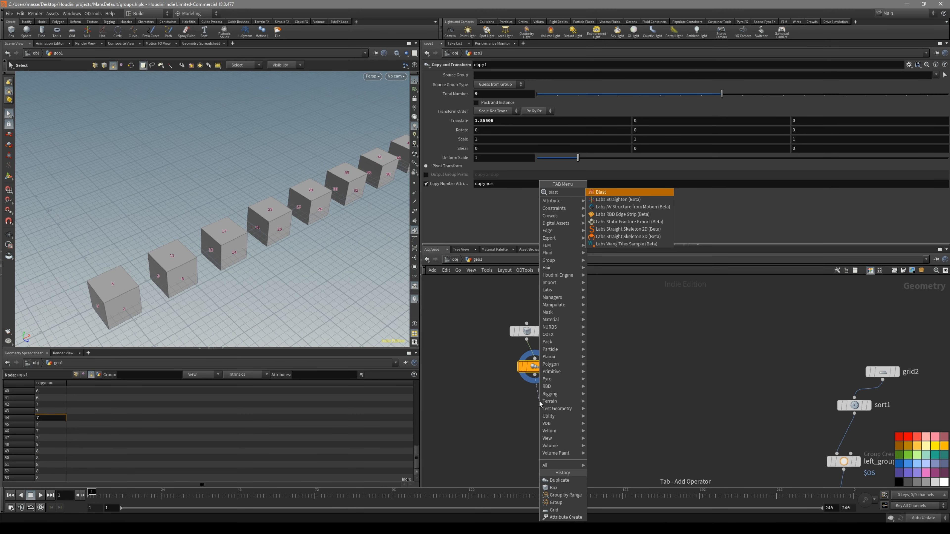
{"action": "left_click", "coordinate": [600, 191]}
{"action": "left_click", "coordinate": [553, 401]}
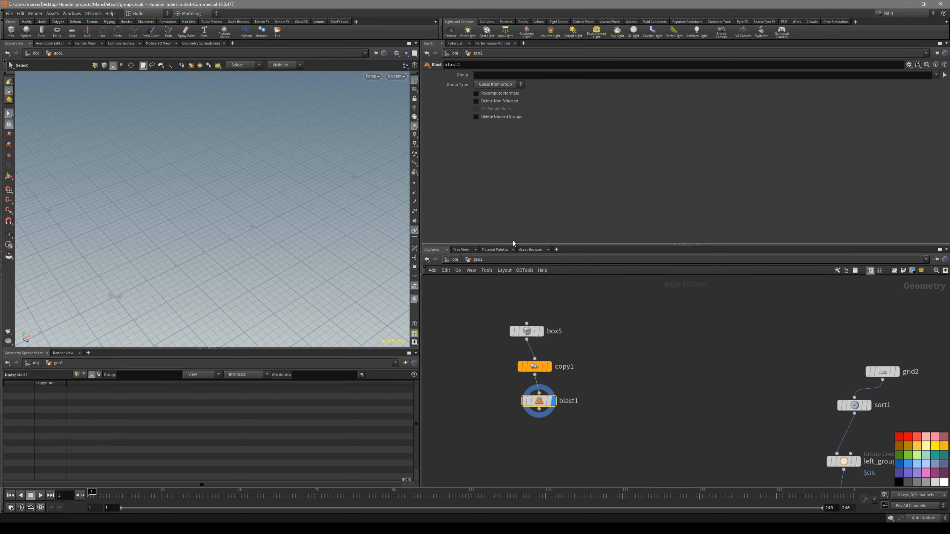
{"action": "left_click", "coordinate": [492, 75]}
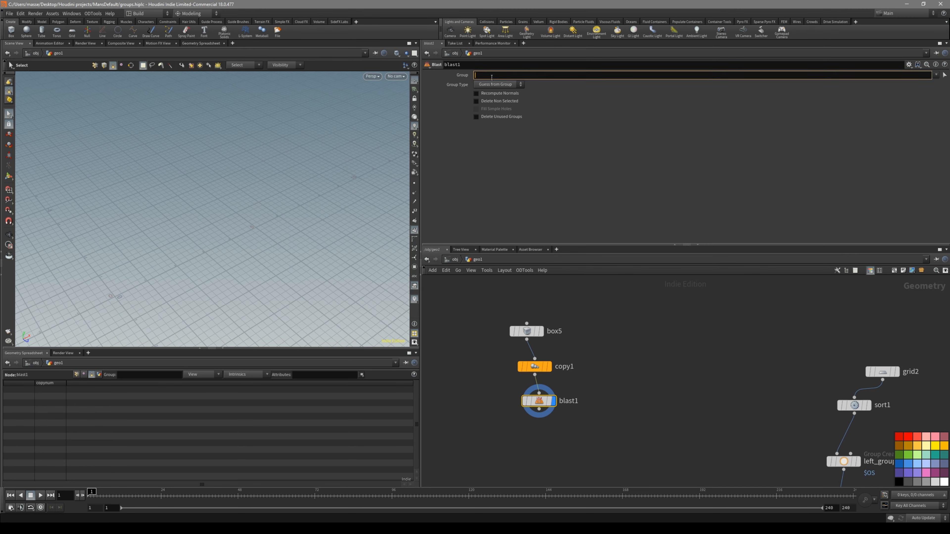
{"action": "type", "text": "@"}
{"action": "left_click", "coordinate": [535, 366]}
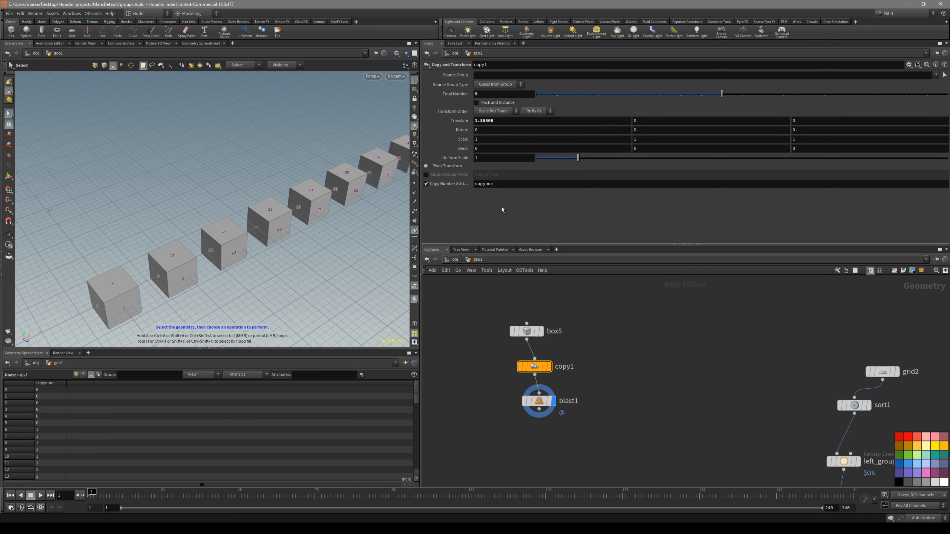
{"action": "left_click", "coordinate": [492, 186]}
{"action": "left_click", "coordinate": [541, 401]}
{"action": "left_click", "coordinate": [498, 76]}
{"action": "type", "text": "copynum"}
{"action": "type", "text": "="}
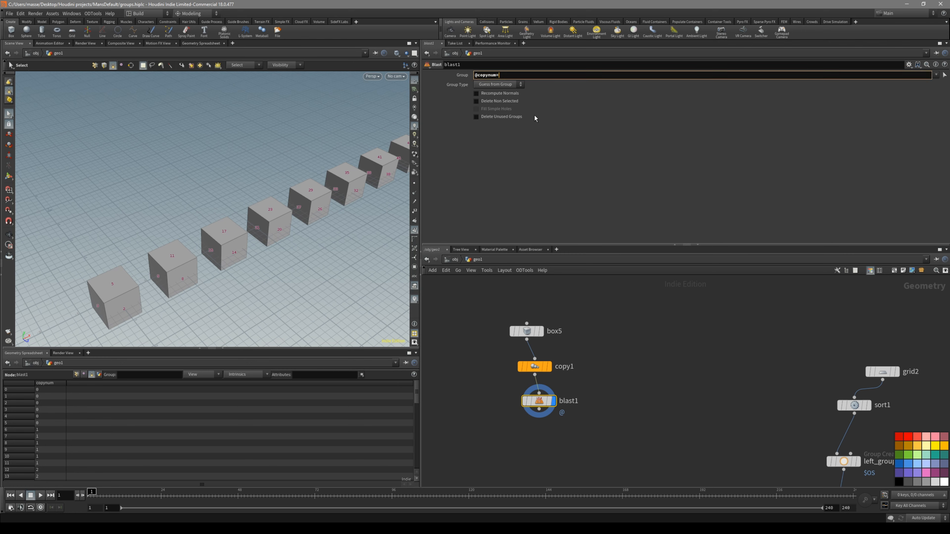
{"action": "type", "text": "6"}
{"action": "key", "text": "Return"}
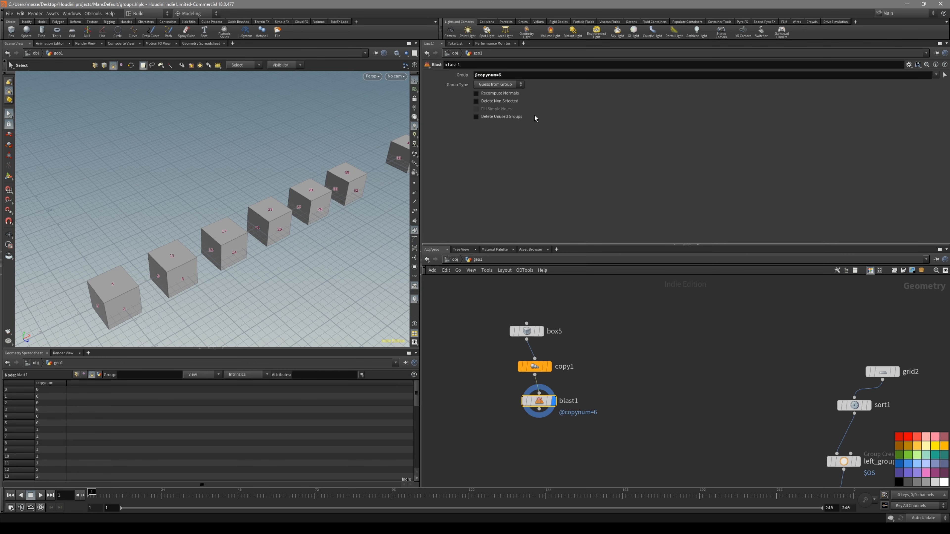
{"action": "left_click_drag", "start_coordinate": [290, 216], "coordinate": [261, 220], "text": "alt"}
{"action": "right_click_drag", "start_coordinate": [261, 220], "coordinate": [267, 246], "text": "alt"}
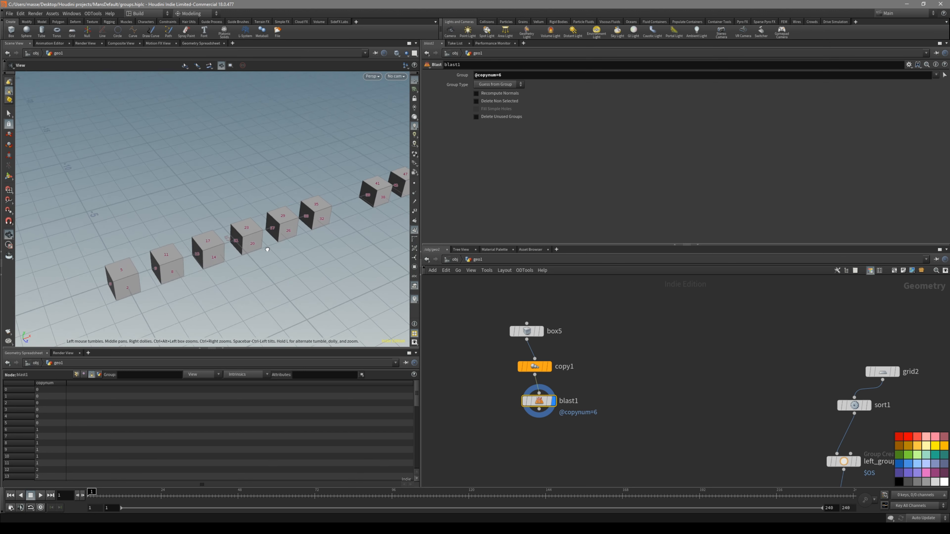
{"action": "left_click_drag", "start_coordinate": [267, 246], "coordinate": [331, 230], "text": "alt"}
{"action": "double_click", "coordinate": [500, 75]}
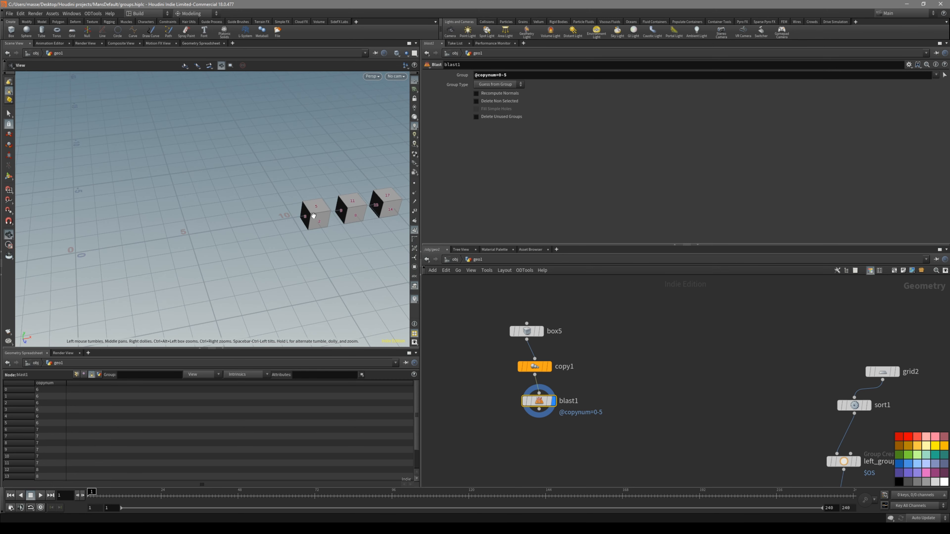
{"action": "key", "text": "s"}
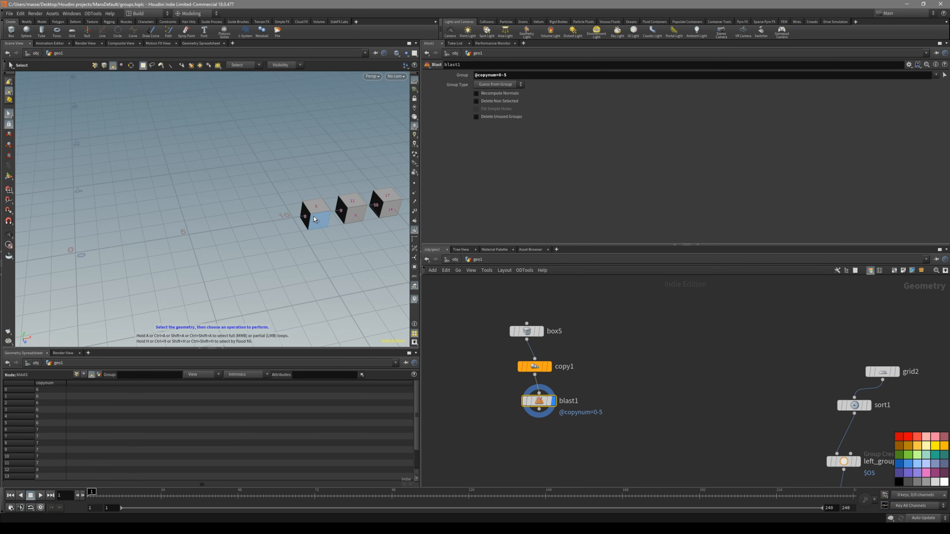
{"action": "left_click_drag", "start_coordinate": [335, 225], "coordinate": [346, 232], "text": "alt"}
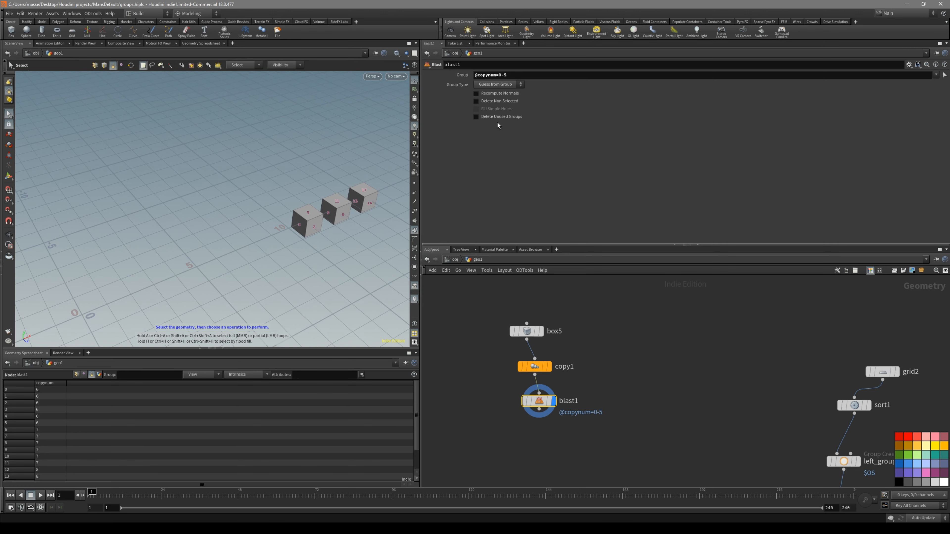
{"action": "left_click", "coordinate": [512, 101]}
{"action": "left_click_drag", "start_coordinate": [302, 228], "coordinate": [316, 208], "text": "alt"}
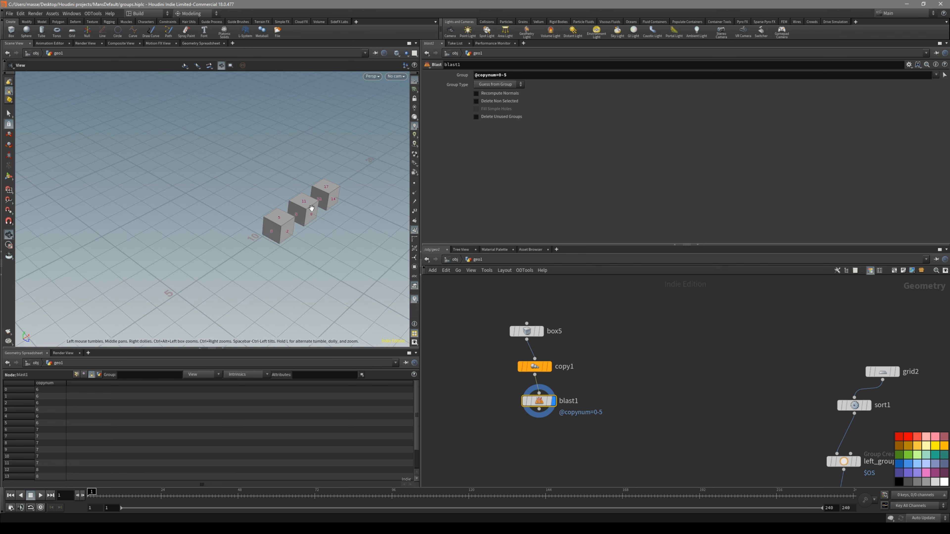
{"action": "right_click_drag", "start_coordinate": [316, 208], "coordinate": [305, 234], "text": "alt"}
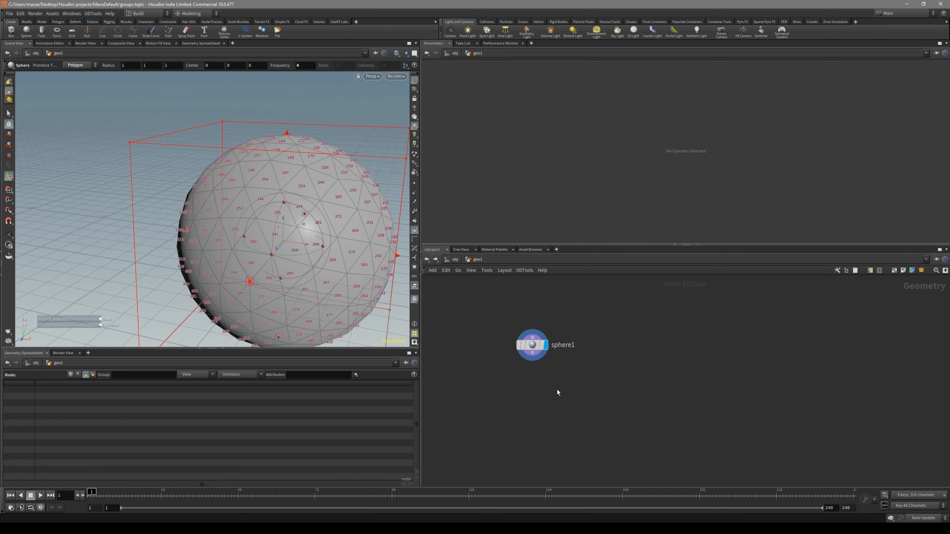
Step: Add a Color node after sphere1 and display its output
{"action": "key", "text": "Tab"}
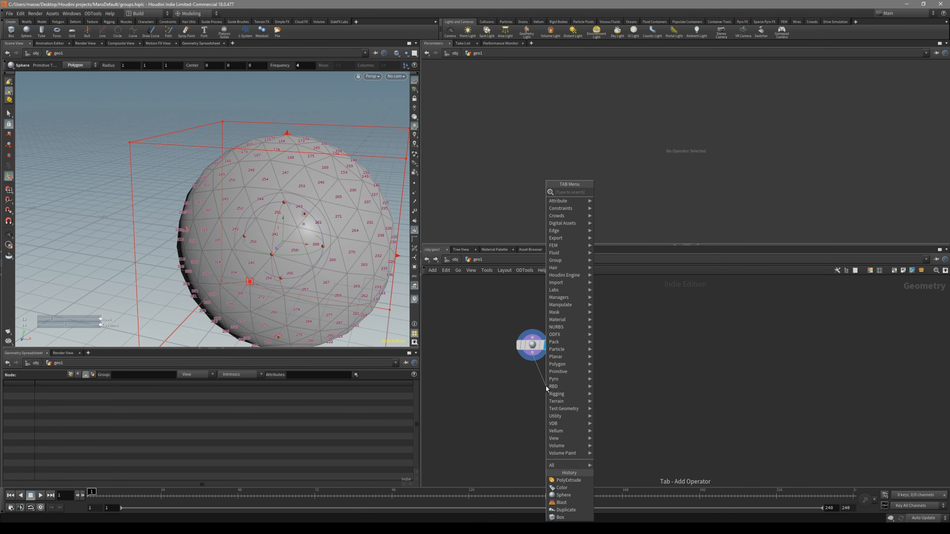
{"action": "type", "text": "colo"}
{"action": "key", "text": "Return"}
{"action": "left_click", "coordinate": [545, 386]}
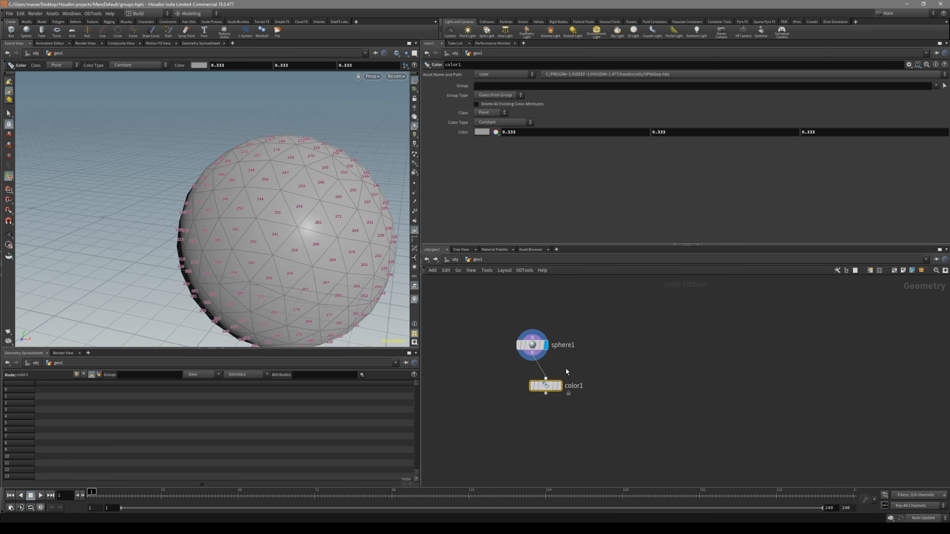
{"action": "left_click", "coordinate": [558, 386]}
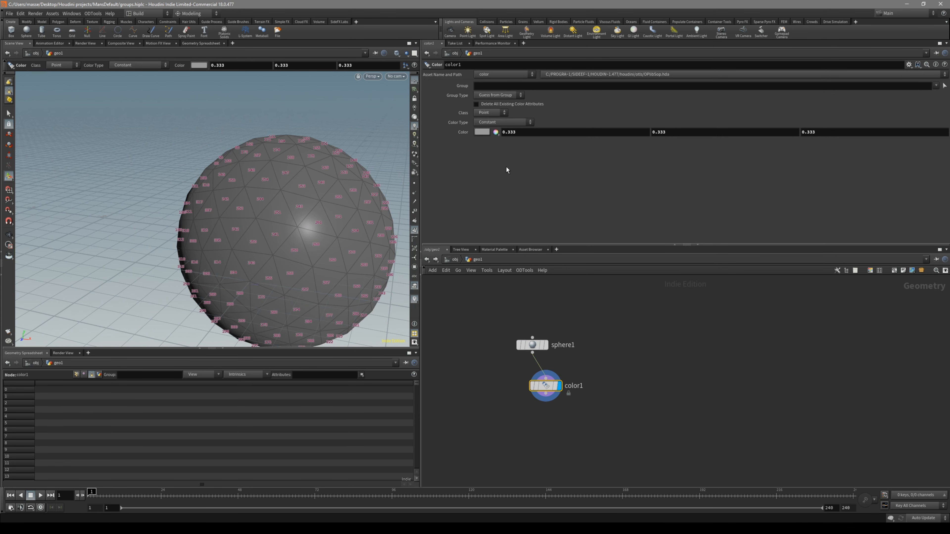
Step: Give the sphere random colors per primitive in color1, with a seed of about 4.002
{"action": "left_click", "coordinate": [505, 144]}
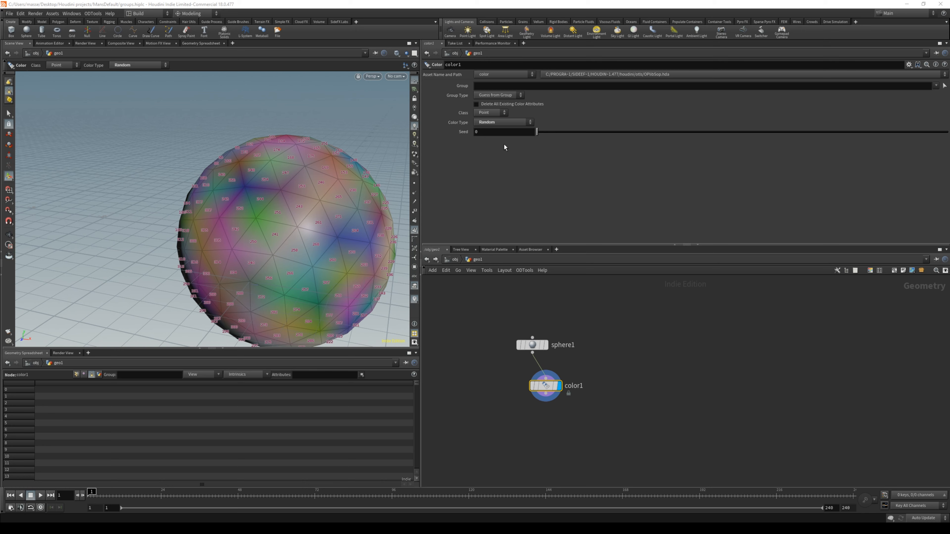
{"action": "left_click", "coordinate": [496, 116]}
{"action": "left_click", "coordinate": [486, 127]}
{"action": "left_click_drag", "start_coordinate": [538, 132], "coordinate": [702, 146]}
{"action": "middle_click_drag", "start_coordinate": [538, 428], "coordinate": [555, 395]}
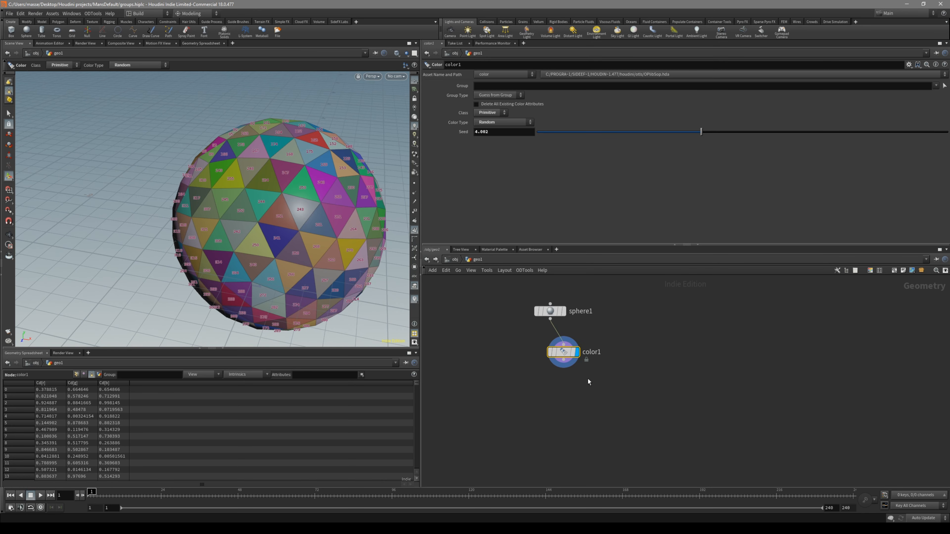
Step: Add a PolyExtrude node after color1 and display its output
{"action": "key", "text": "Tab"}
{"action": "type", "text": "e"}
{"action": "left_click", "coordinate": [730, 251]}
{"action": "left_click", "coordinate": [579, 404]}
{"action": "left_click", "coordinate": [591, 403]}
{"action": "left_click", "coordinate": [508, 75]}
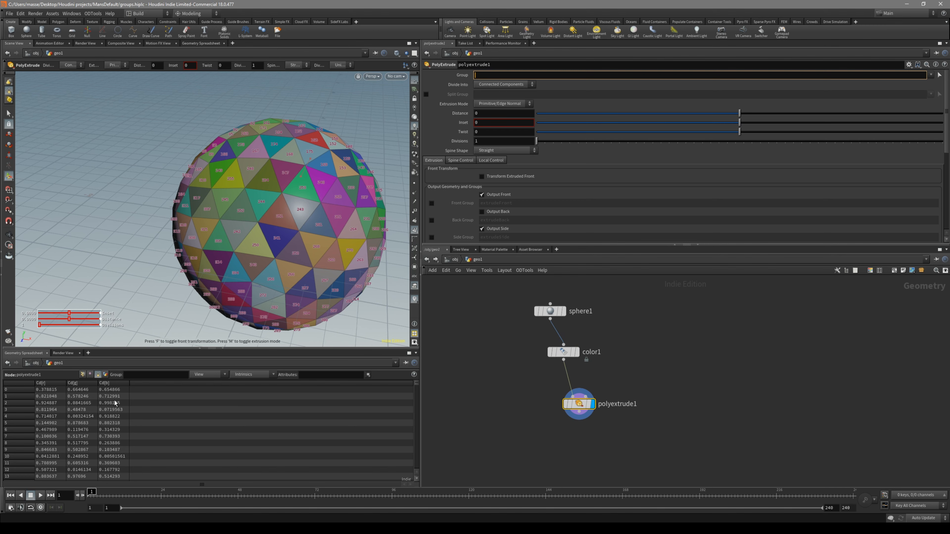
{"action": "type", "text": "@Cd.x"}
{"action": "key", "text": "BackSpace"}
{"action": "type", "text": "r"}
{"action": "left_click", "coordinate": [63, 403]}
{"action": "left_click", "coordinate": [503, 74]}
{"action": "type", "text": ">0.5"}
{"action": "key", "text": "Return"}
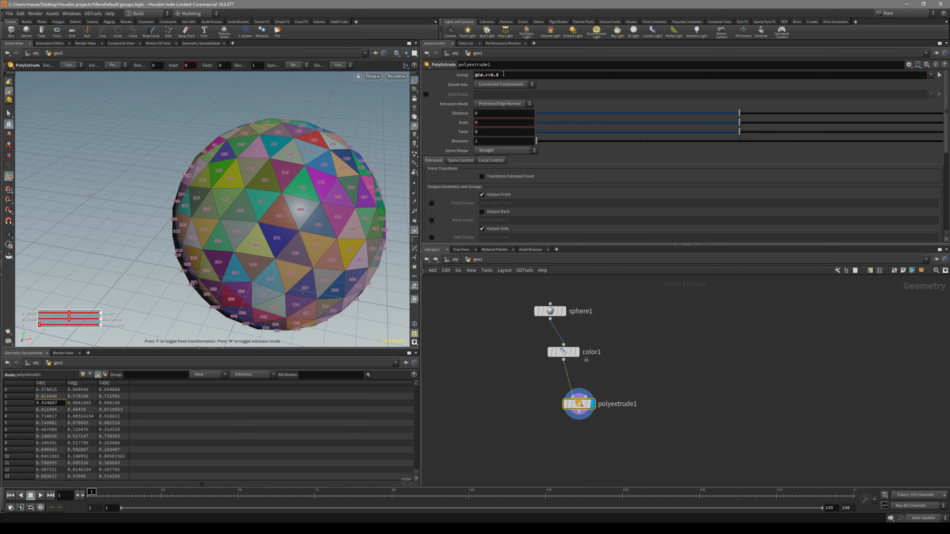
Step: Set the PolyExtrude distance to about 0.176 and inspect the extruded faces on the sphere
{"action": "left_click_drag", "start_coordinate": [738, 113], "coordinate": [782, 120]}
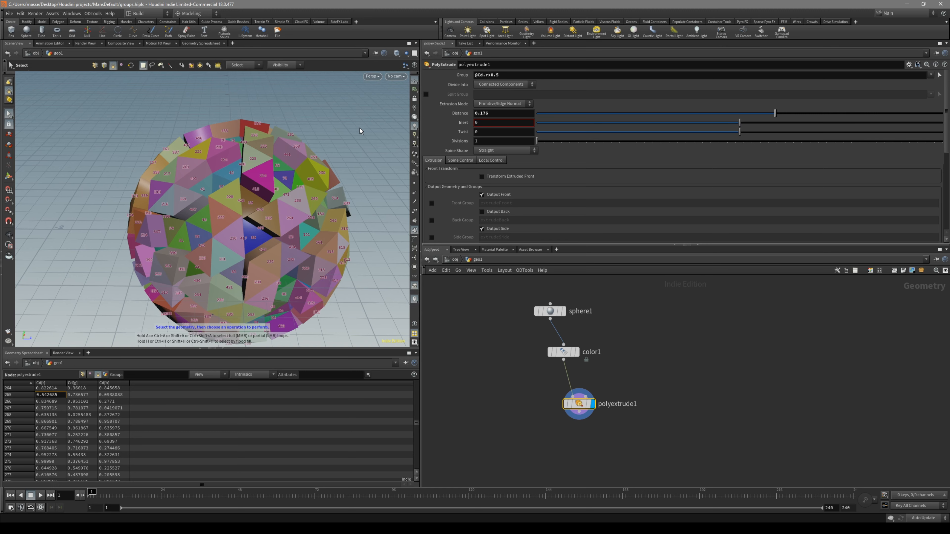
{"action": "middle_click_drag", "start_coordinate": [294, 160], "coordinate": [346, 157], "text": "alt"}
{"action": "right_click_drag", "start_coordinate": [346, 157], "coordinate": [362, 162], "text": "alt"}
{"action": "middle_click_drag", "start_coordinate": [362, 162], "coordinate": [331, 153], "text": "alt"}
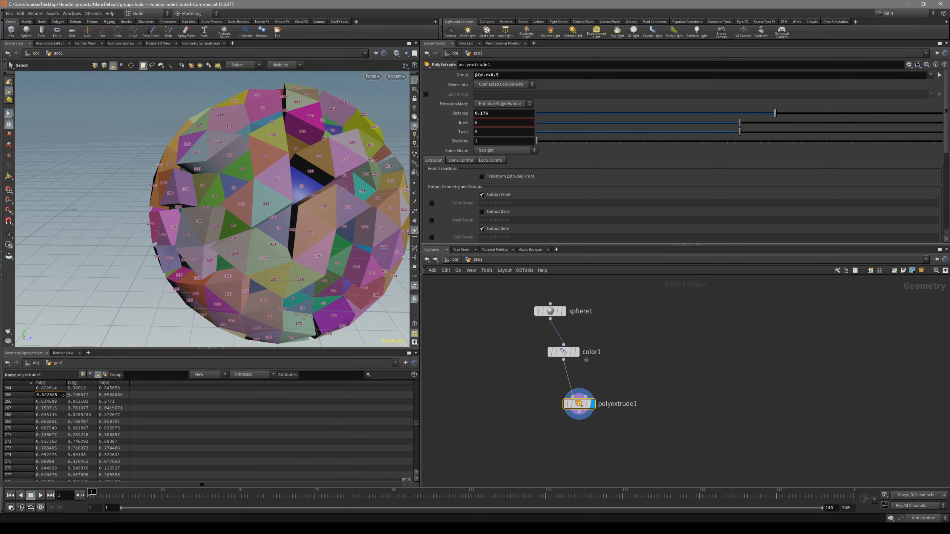
{"action": "left_click_drag", "start_coordinate": [391, 135], "coordinate": [378, 212], "text": "alt"}
{"action": "key", "text": "s"}
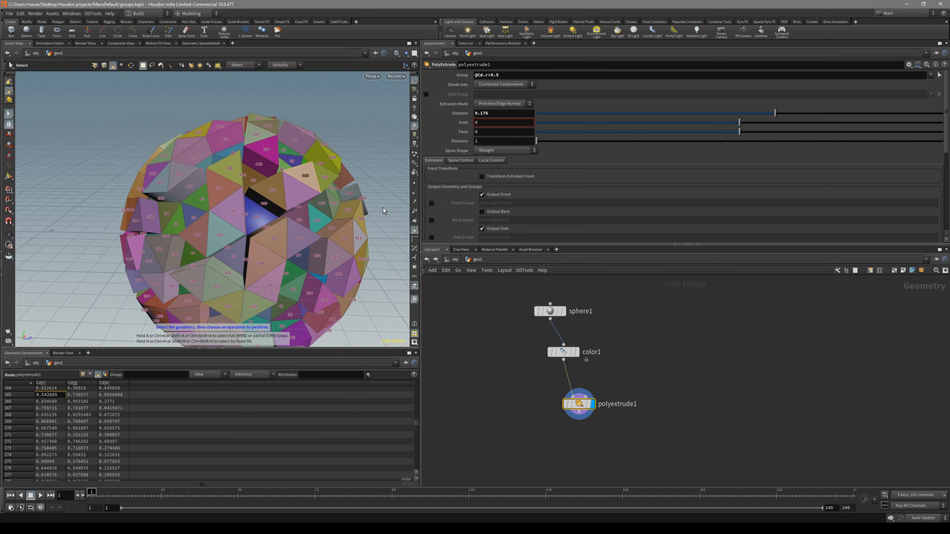
{"action": "left_click", "coordinate": [512, 76]}
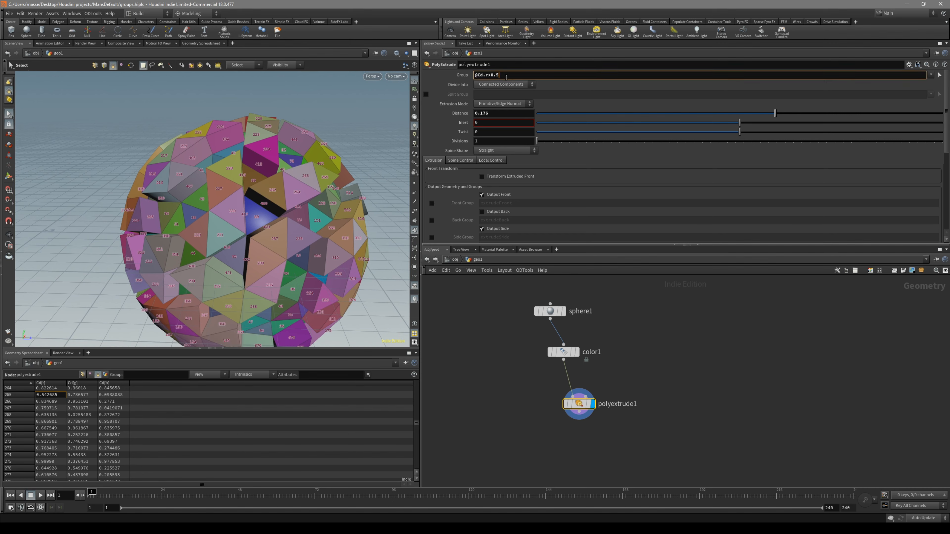
{"action": "type", "text": "-"}
{"action": "key", "text": "BackSpace"}
{"action": "key", "text": "BackSpace"}
{"action": "type", "text": "-0.3"}
{"action": "left_click_drag", "start_coordinate": [386, 146], "coordinate": [344, 195], "text": "alt"}
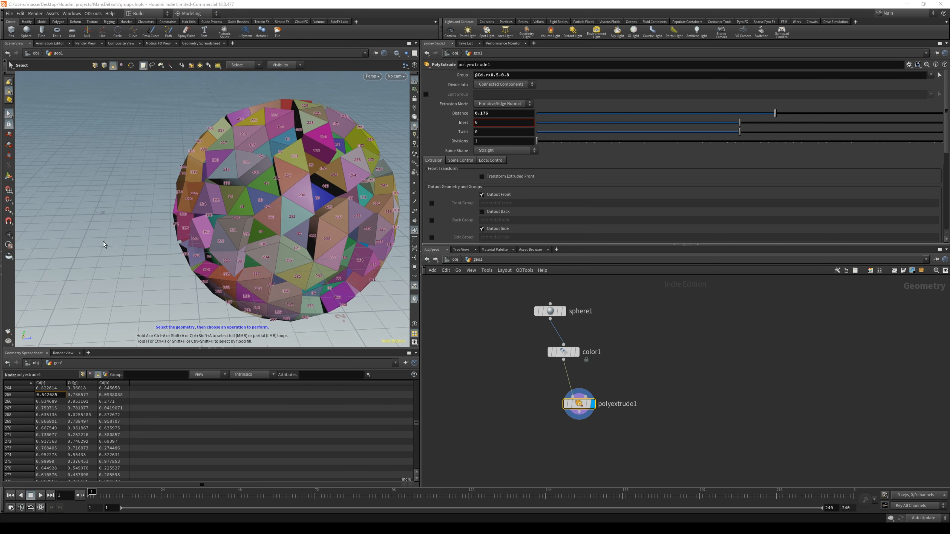
{"action": "left_click", "coordinate": [491, 75]}
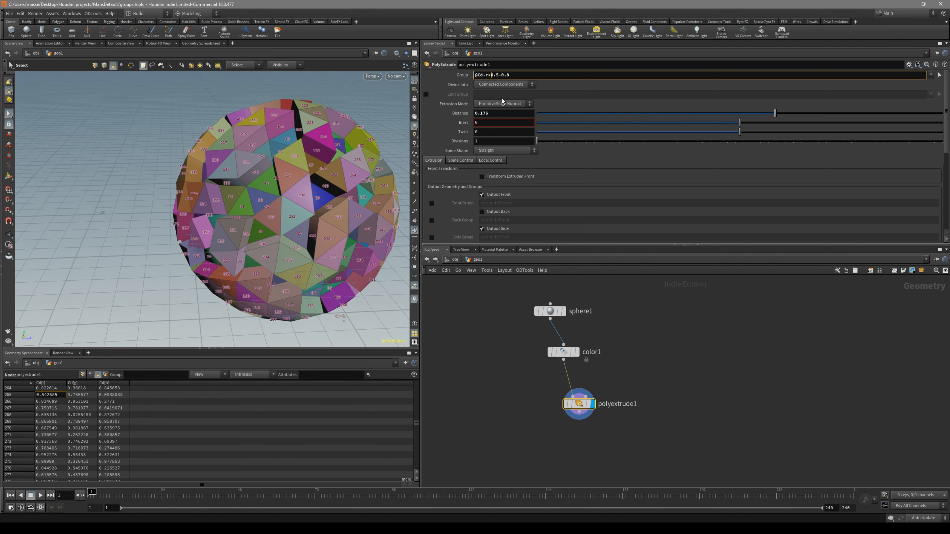
{"action": "type", "text": "\""}
{"action": "type", "text": "\""}
{"action": "key", "text": "Return"}
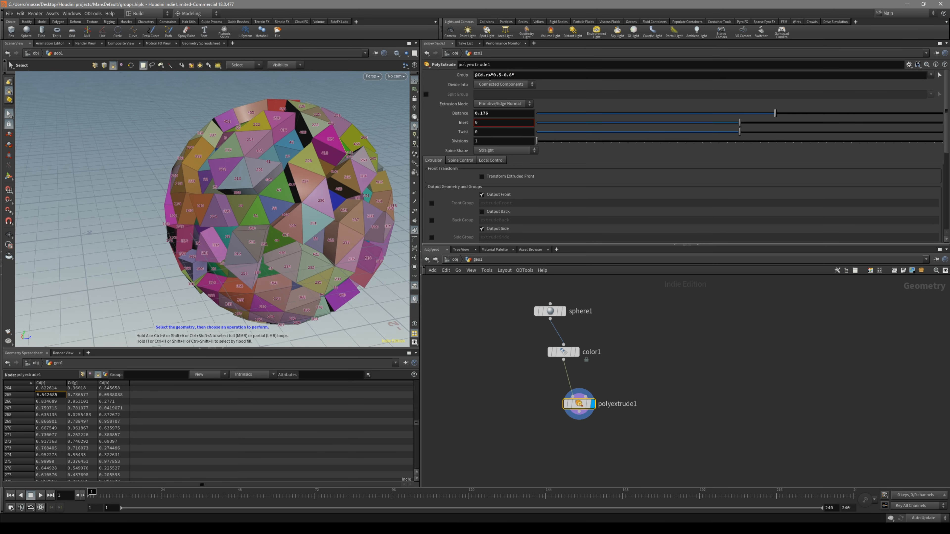
{"action": "left_click", "coordinate": [490, 77]}
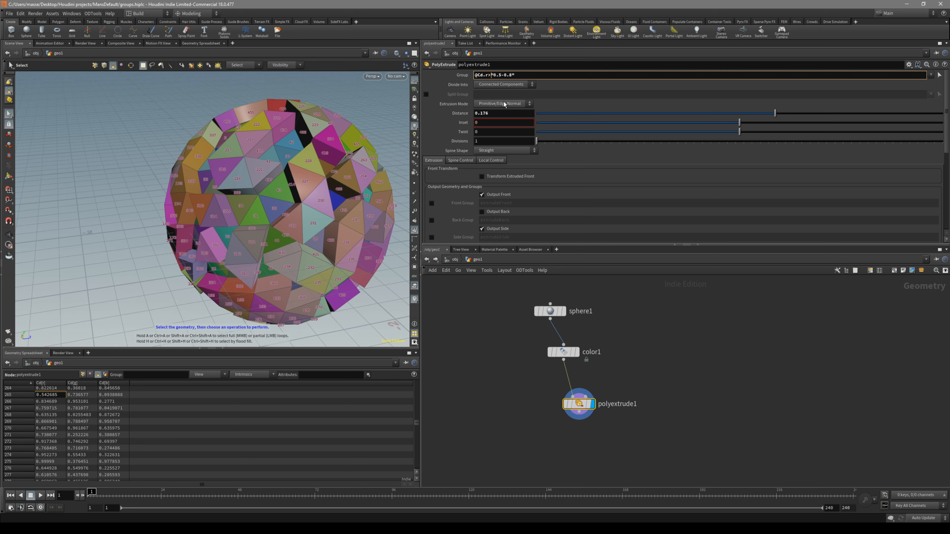
{"action": "key", "text": "BackSpace"}
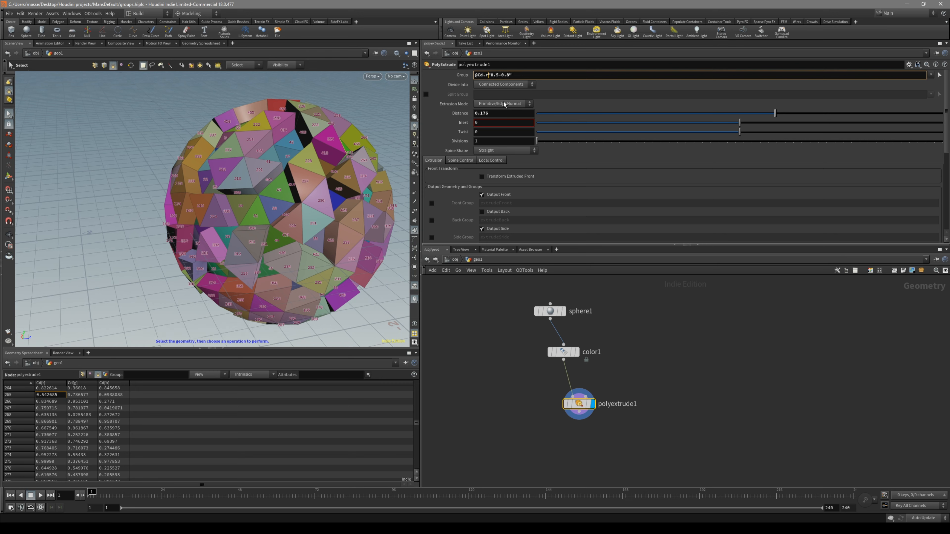
{"action": "type", "text": "="}
{"action": "key", "text": "Return"}
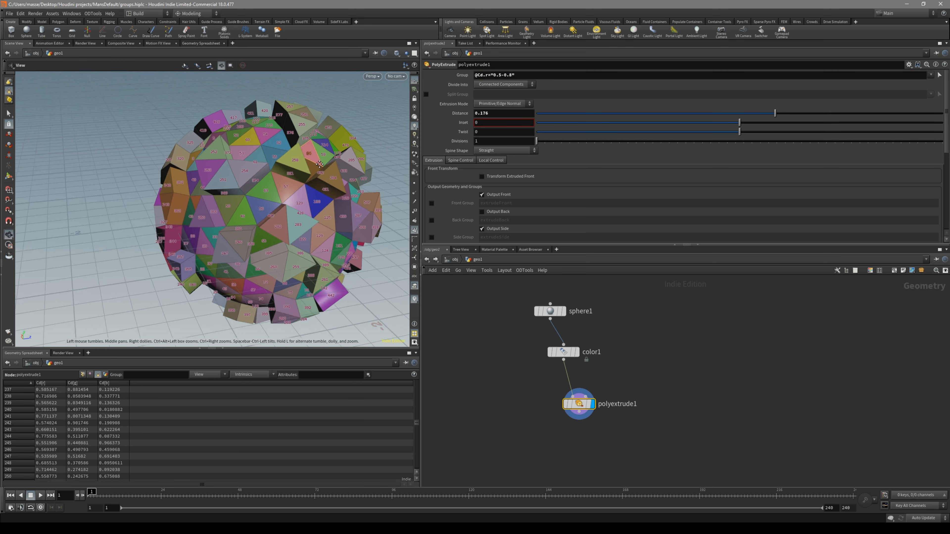
{"action": "left_click_drag", "start_coordinate": [295, 254], "coordinate": [325, 228], "text": "alt"}
Step: Change the red range in the PolyExtrude node's group to "0.1-0.4" and inspect the extruded faces
{"action": "double_click", "coordinate": [500, 76]}
{"action": "type", "text": "1"}
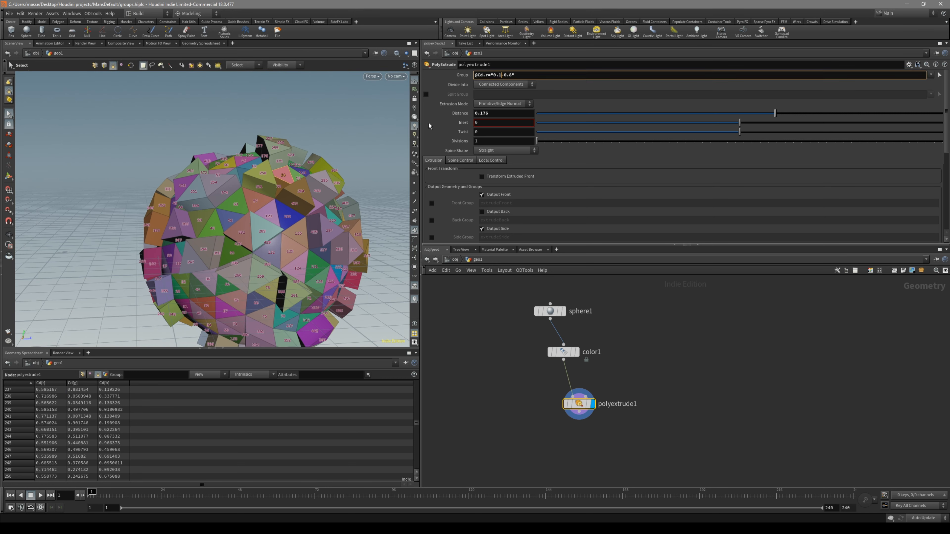
{"action": "key", "text": "Return"}
{"action": "double_click", "coordinate": [511, 76]}
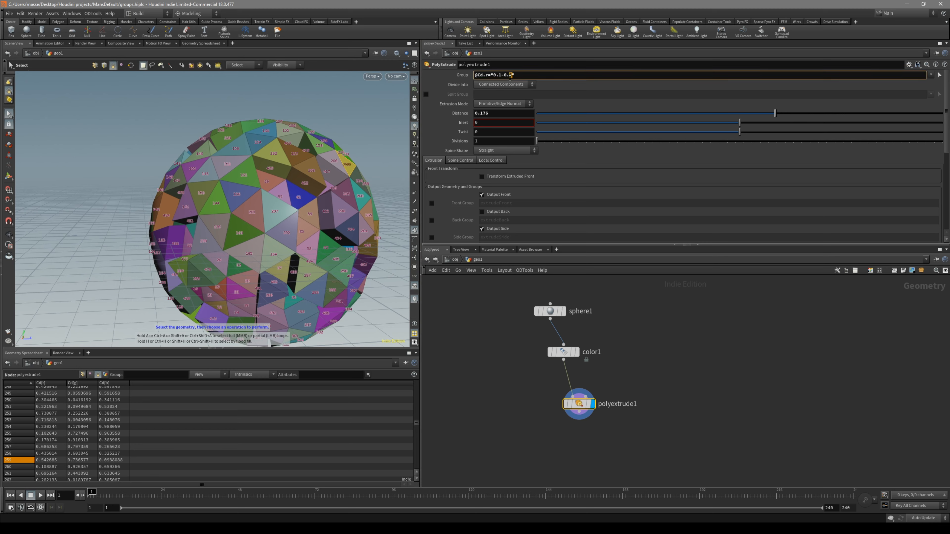
{"action": "type", "text": "4"}
{"action": "key", "text": "Return"}
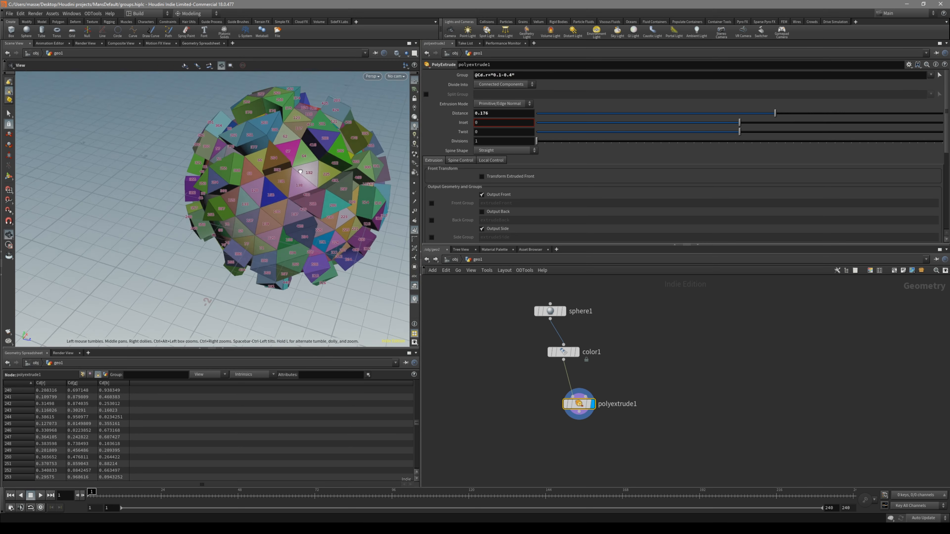
{"action": "left_click_drag", "start_coordinate": [324, 168], "coordinate": [254, 176], "text": "alt"}
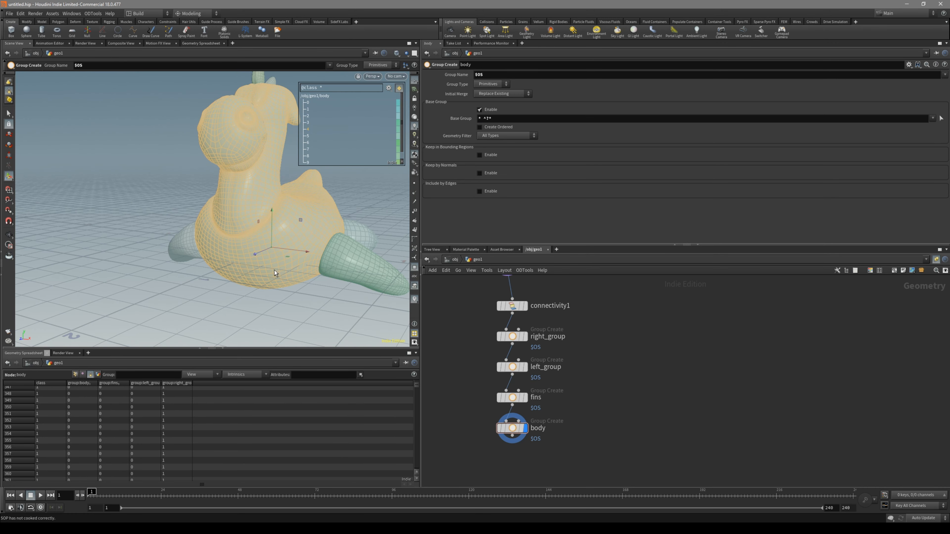
Step: Display the right_group, left_group, fins and body nodes in turn to review the rubber toy's groups
{"action": "left_click_drag", "start_coordinate": [274, 270], "coordinate": [276, 287], "text": "alt"}
{"action": "middle_click_drag", "start_coordinate": [276, 287], "coordinate": [263, 300], "text": "alt"}
{"action": "left_click_drag", "start_coordinate": [263, 300], "coordinate": [277, 254], "text": "alt"}
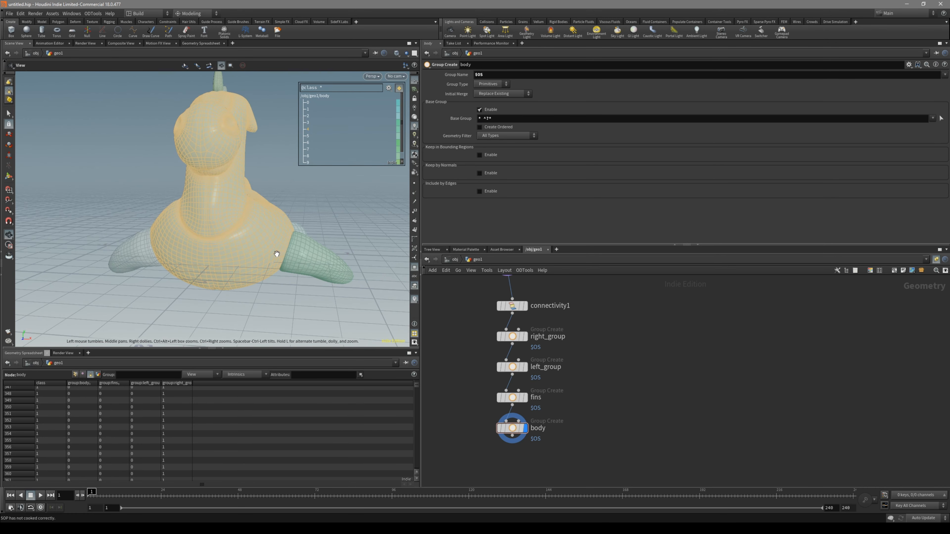
{"action": "middle_click_drag", "start_coordinate": [588, 385], "coordinate": [592, 391]}
{"action": "left_click", "coordinate": [505, 341]}
{"action": "left_click", "coordinate": [528, 341]}
{"action": "left_click", "coordinate": [520, 372]}
{"action": "left_click", "coordinate": [529, 372]}
{"action": "left_click_drag", "start_coordinate": [585, 392], "coordinate": [493, 407]}
{"action": "key", "text": "r"}
{"action": "left_click_drag", "start_coordinate": [567, 425], "coordinate": [501, 464]}
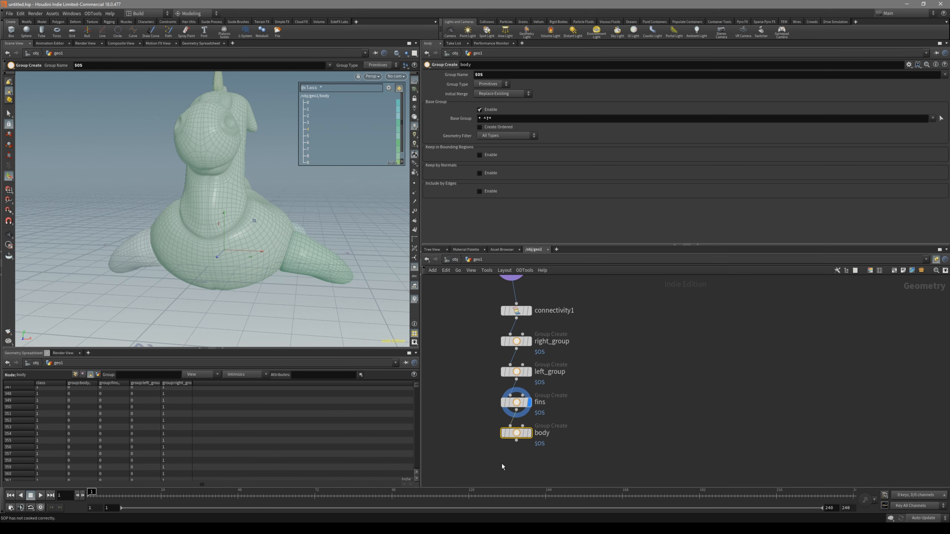
{"action": "key", "text": "r"}
Step: Add a Name node after the body group node and display its output
{"action": "left_click_drag", "start_coordinate": [310, 263], "coordinate": [291, 263], "text": "alt"}
{"action": "middle_click_drag", "start_coordinate": [291, 263], "coordinate": [334, 298]}
{"action": "key", "text": "Tab"}
{"action": "type", "text": "name"}
{"action": "key", "text": "Return"}
{"action": "left_click", "coordinate": [550, 443]}
Step: Enable Name from Group on name1 with the group mask ?*
{"action": "left_click", "coordinate": [477, 93]}
{"action": "left_click", "coordinate": [501, 103]}
{"action": "type", "text": "?*"}
{"action": "key", "text": "Return"}
{"action": "key", "text": "Escape"}
{"action": "left_click_drag", "start_coordinate": [306, 194], "coordinate": [164, 215]}
{"action": "right_click_drag", "start_coordinate": [181, 239], "coordinate": [231, 235]}
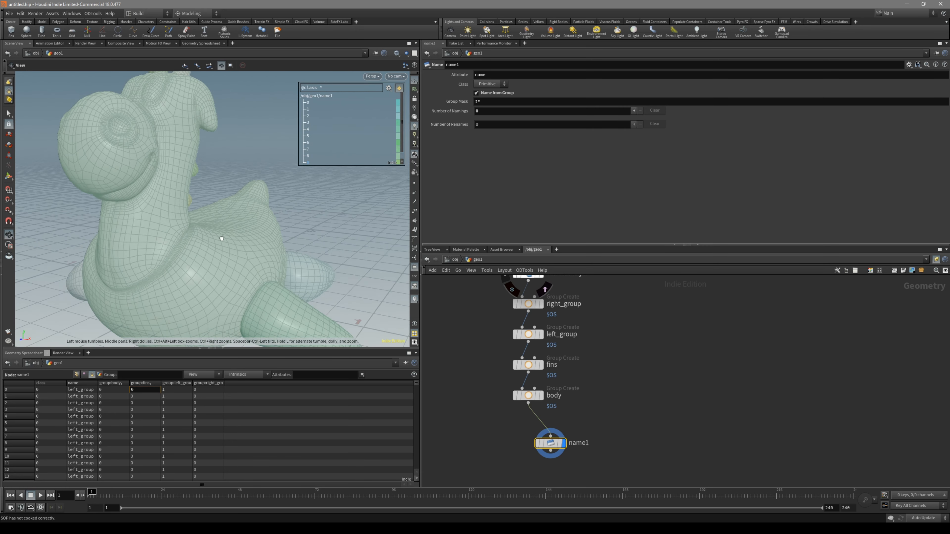
Step: Compare each primitive's name attribute with its group memberships in the Geometry Spreadsheet, sorting by the body group
{"action": "left_click_drag", "start_coordinate": [231, 235], "coordinate": [199, 249]}
{"action": "right_click_drag", "start_coordinate": [199, 249], "coordinate": [258, 247]}
{"action": "left_click_drag", "start_coordinate": [416, 384], "coordinate": [416, 400]}
{"action": "left_click_drag", "start_coordinate": [98, 382], "coordinate": [128, 383]}
{"action": "left_click", "coordinate": [84, 422]}
{"action": "left_click", "coordinate": [86, 416]}
{"action": "left_click", "coordinate": [112, 429]}
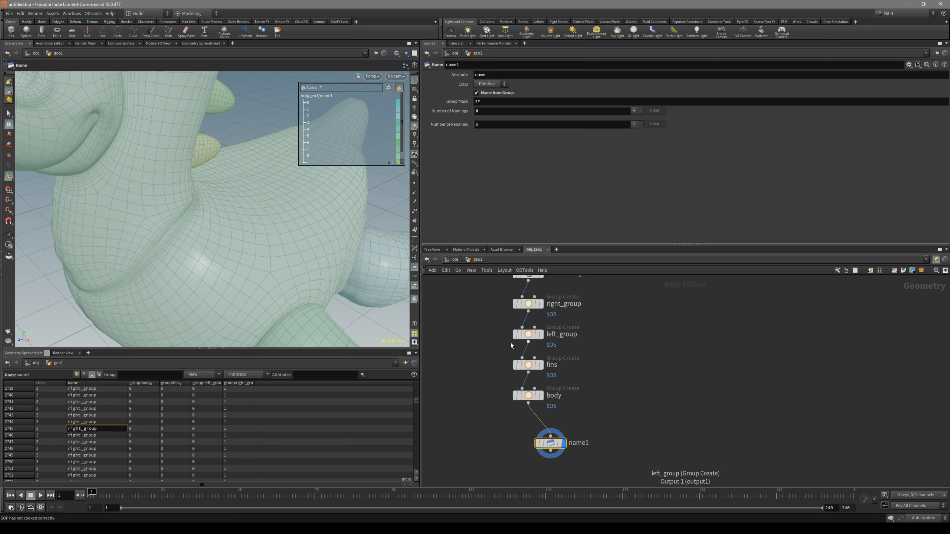
{"action": "left_click_drag", "start_coordinate": [244, 295], "coordinate": [263, 286], "text": "alt"}
{"action": "left_click_drag", "start_coordinate": [415, 404], "coordinate": [414, 463]}
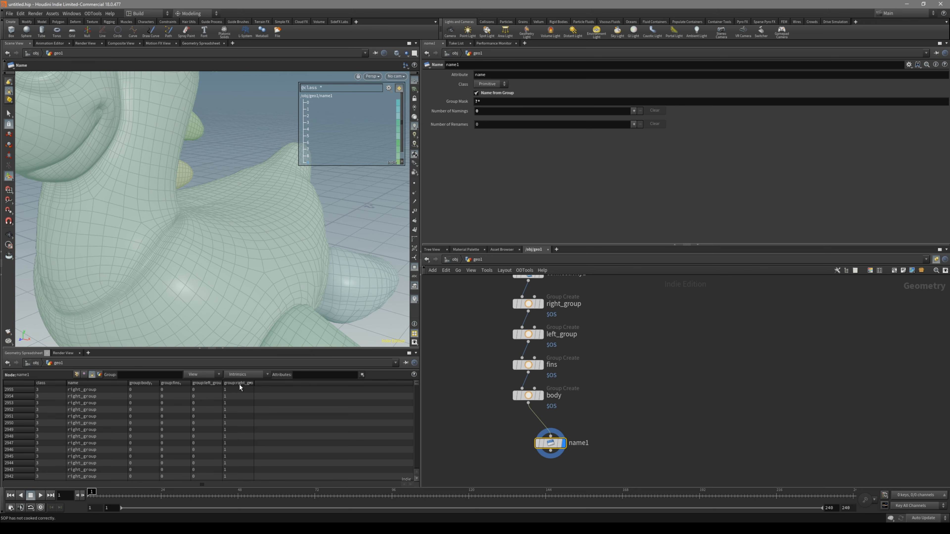
{"action": "left_click", "coordinate": [149, 383]}
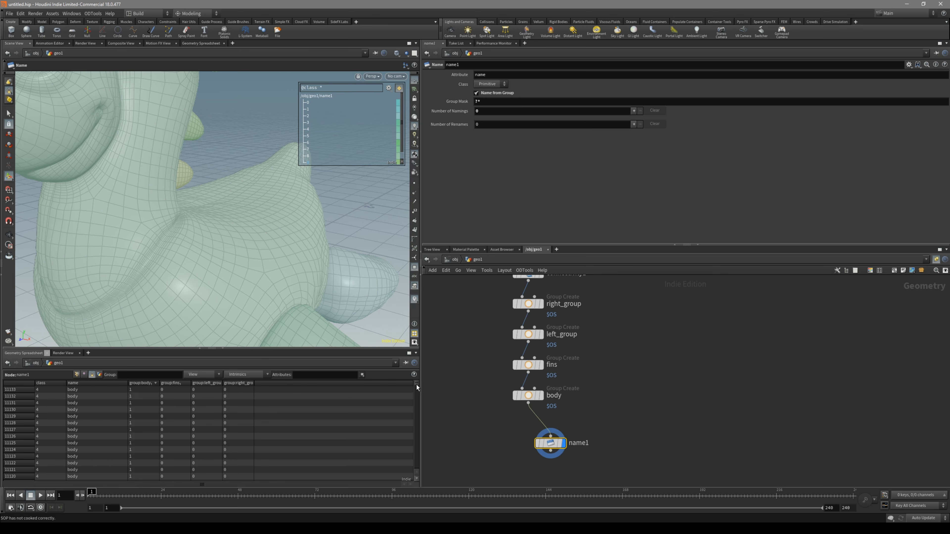
{"action": "mouse_move", "coordinate": [416, 384]}
{"action": "left_mouse_down"}
{"action": "mouse_move", "coordinate": [415, 469]}
{"action": "mouse_move", "coordinate": [411, 395]}
{"action": "left_mouse_up"}
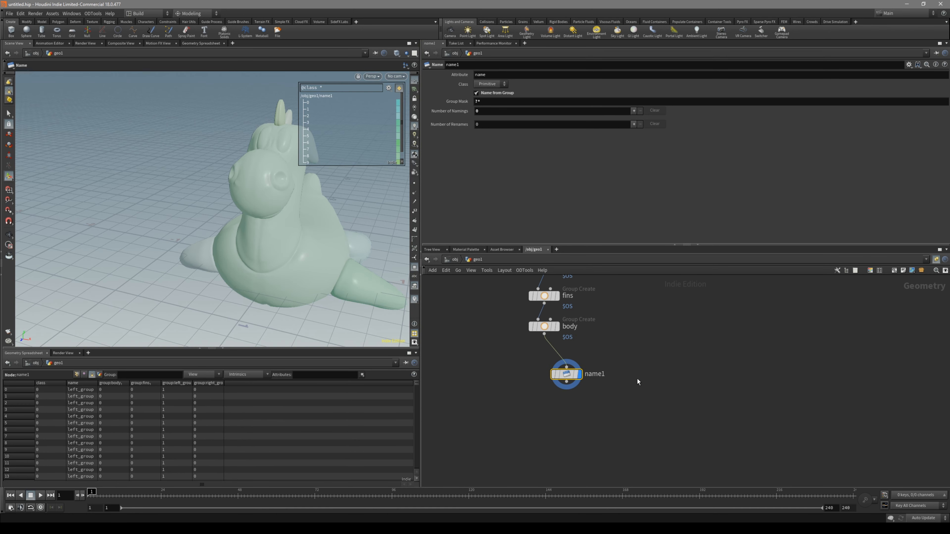
{"action": "right_click", "coordinate": [566, 381]}
{"action": "type", "text": "gr"}
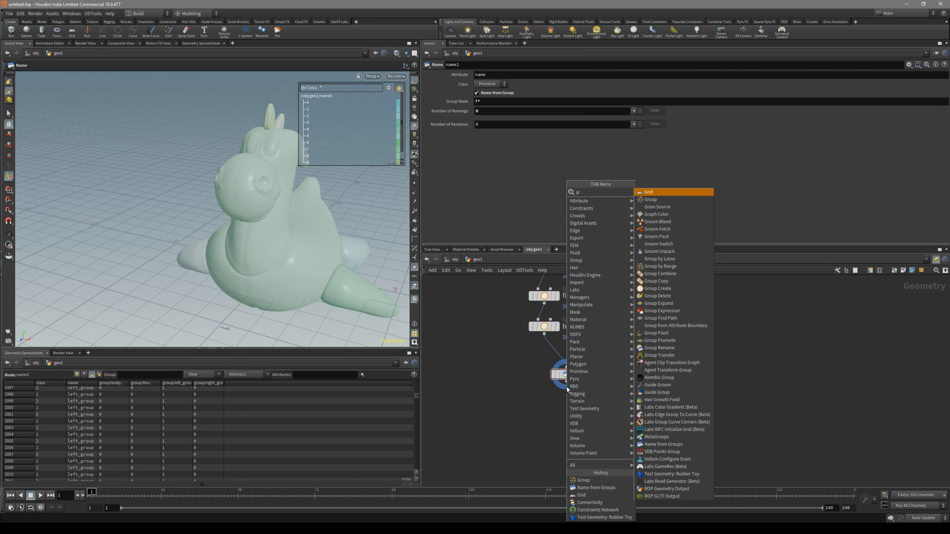
{"action": "key", "text": "Return"}
Step: Add a Group Create node, connect it after name1 and display its output
{"action": "key", "text": "Tab"}
{"action": "type", "text": "grou"}
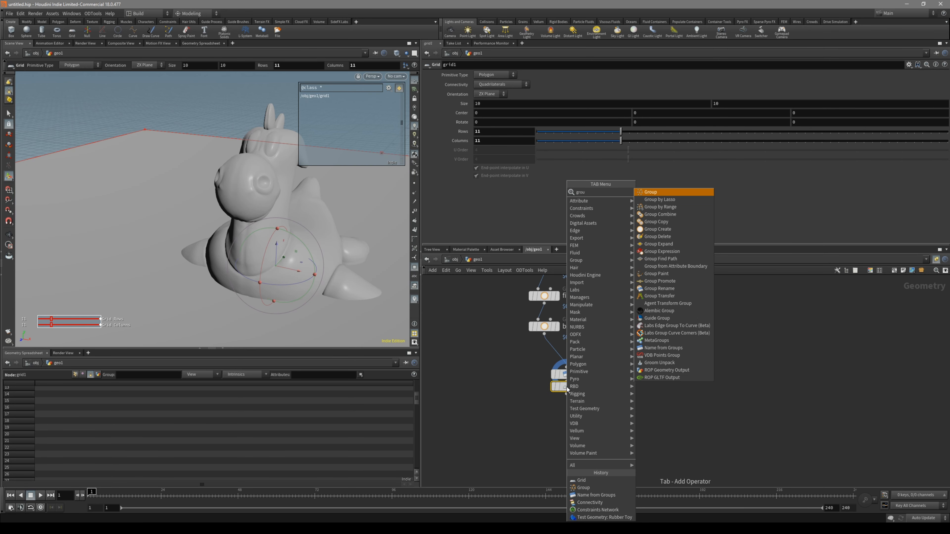
{"action": "left_click", "coordinate": [695, 193]}
{"action": "left_click", "coordinate": [621, 419]}
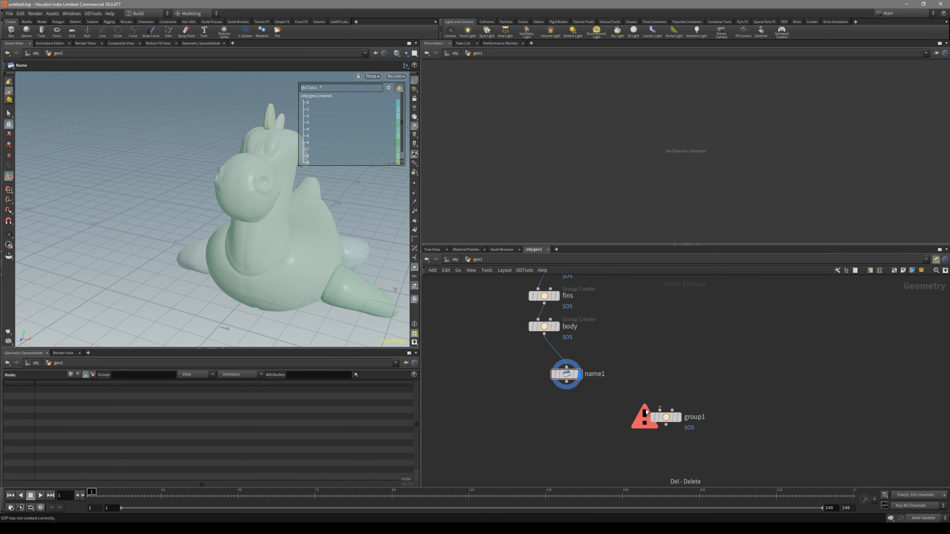
{"action": "left_click_drag", "start_coordinate": [566, 382], "coordinate": [589, 429]}
{"action": "left_click", "coordinate": [633, 419]}
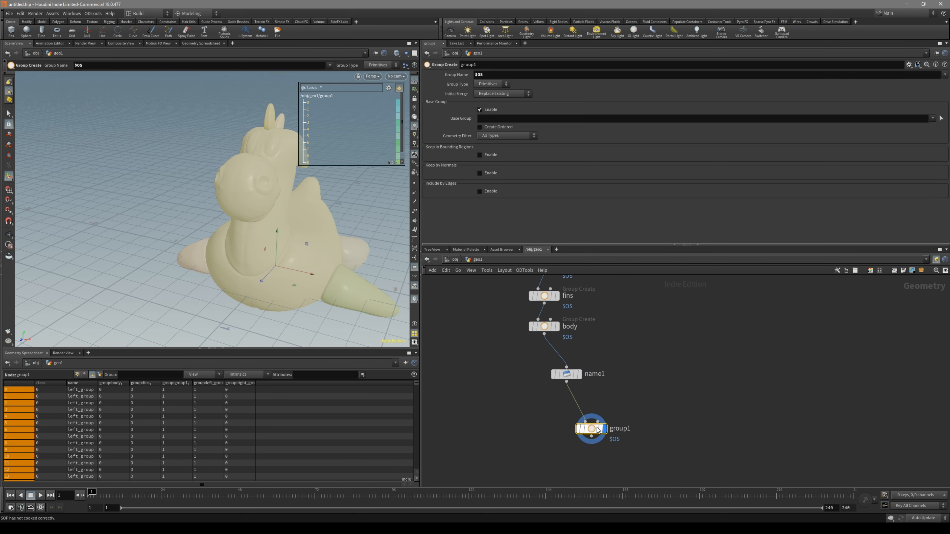
{"action": "left_click", "coordinate": [492, 118]}
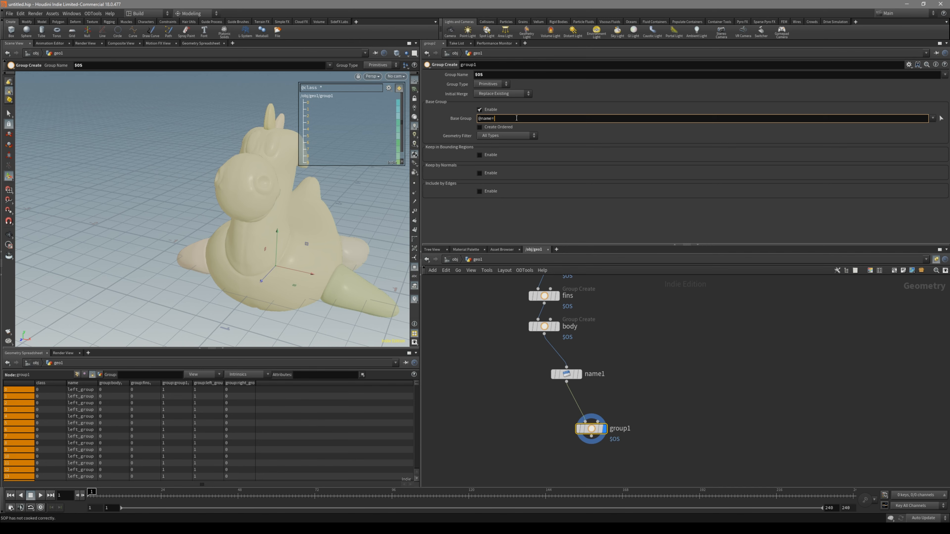
{"action": "type", "text": "left*"}
{"action": "key", "text": "Return"}
{"action": "left_click_drag", "start_coordinate": [239, 209], "coordinate": [314, 232], "text": "alt"}
{"action": "left_click_drag", "start_coordinate": [416, 389], "coordinate": [416, 397]}
{"action": "left_click", "coordinate": [494, 118]}
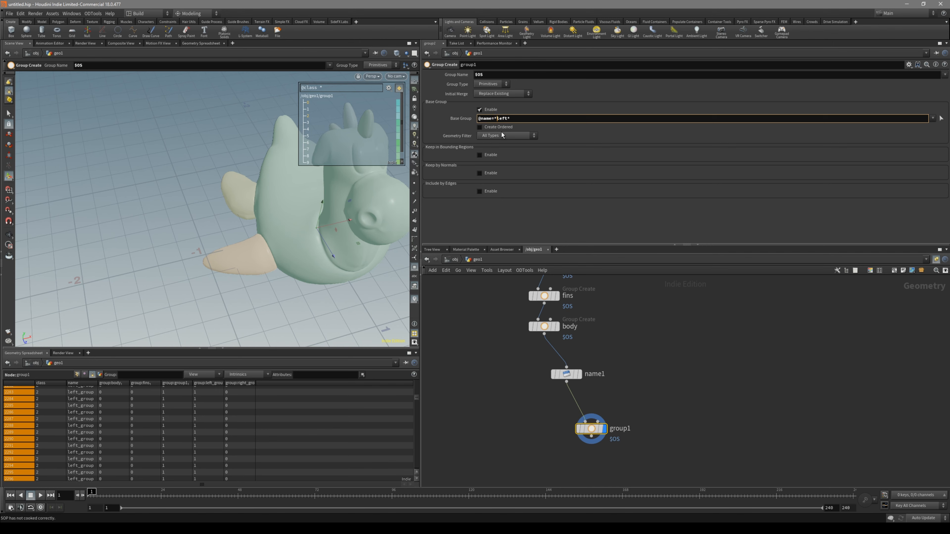
{"action": "type", "text": "*group"}
{"action": "key", "text": "Return"}
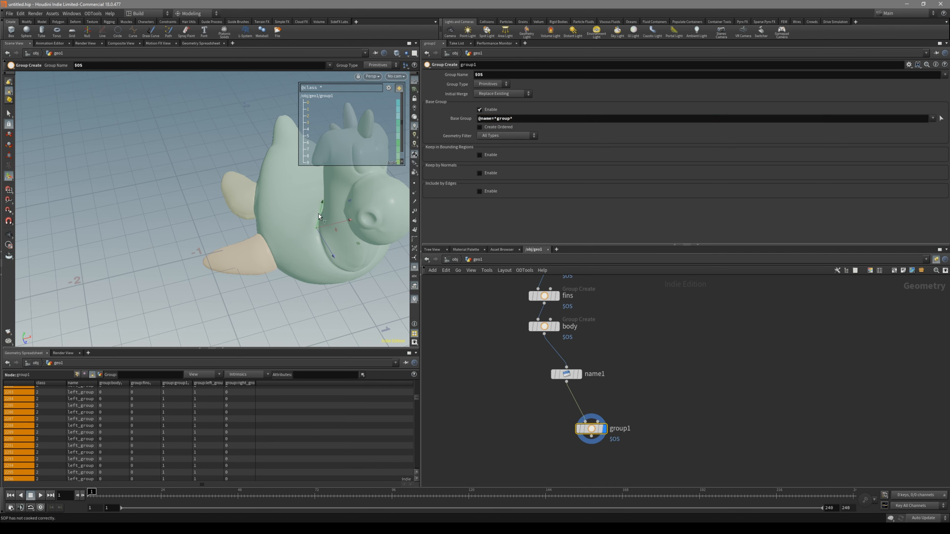
{"action": "key", "text": "Escape"}
{"action": "left_click_drag", "start_coordinate": [314, 213], "coordinate": [240, 213], "text": "alt"}
{"action": "left_click_drag", "start_coordinate": [98, 382], "coordinate": [141, 388]}
{"action": "left_click", "coordinate": [96, 400]}
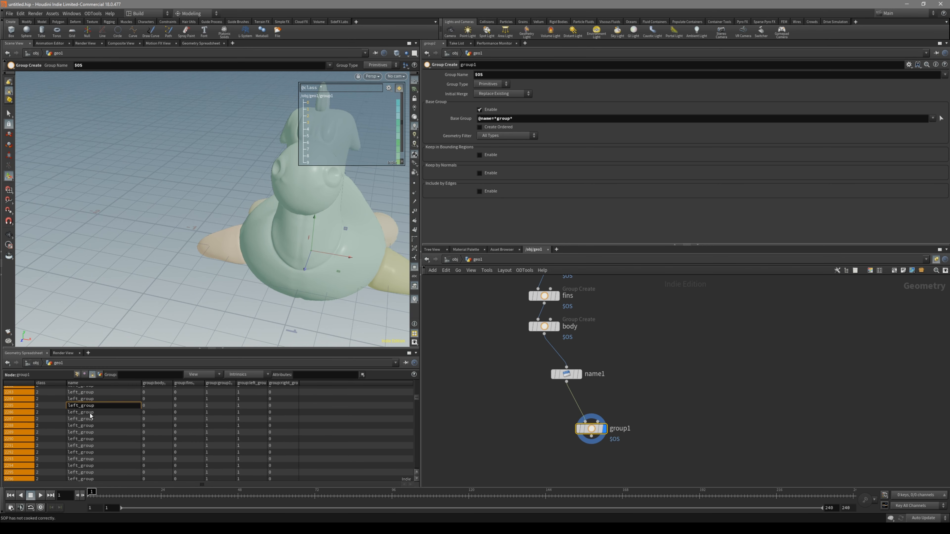
{"action": "scroll", "coordinate": [115, 420], "scroll_direction": "up", "scroll_amount": 1}
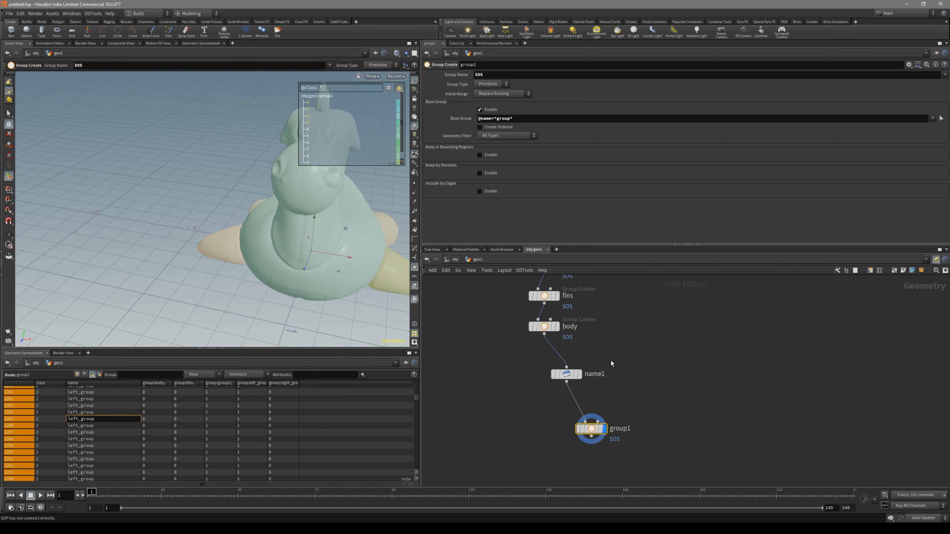
Step: Compare the displayed output and settings of the body, left_group, name1 and group1 nodes
{"action": "middle_click_drag", "start_coordinate": [611, 361], "coordinate": [597, 400]}
{"action": "left_click", "coordinate": [530, 365]}
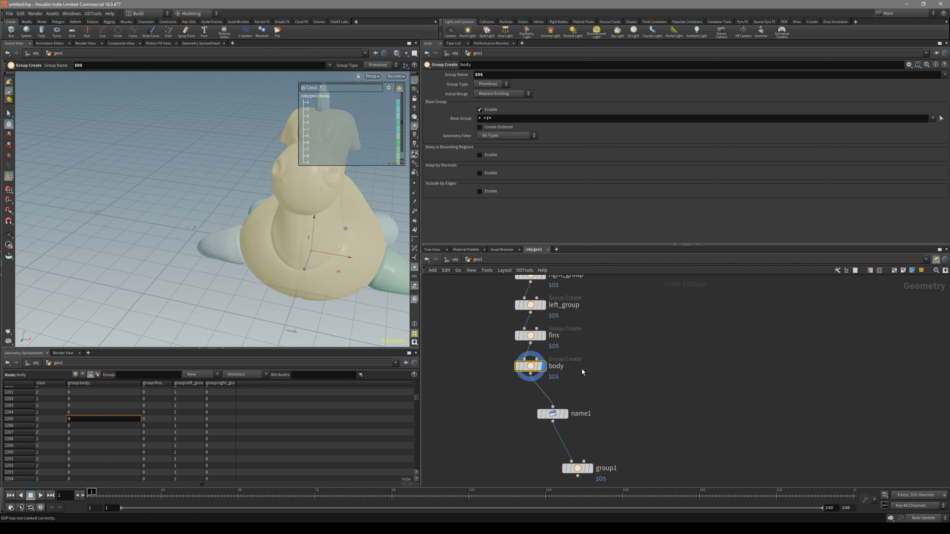
{"action": "middle_click_drag", "start_coordinate": [582, 369], "coordinate": [569, 403]}
{"action": "left_click", "coordinate": [551, 341]}
{"action": "double_click", "coordinate": [553, 343]}
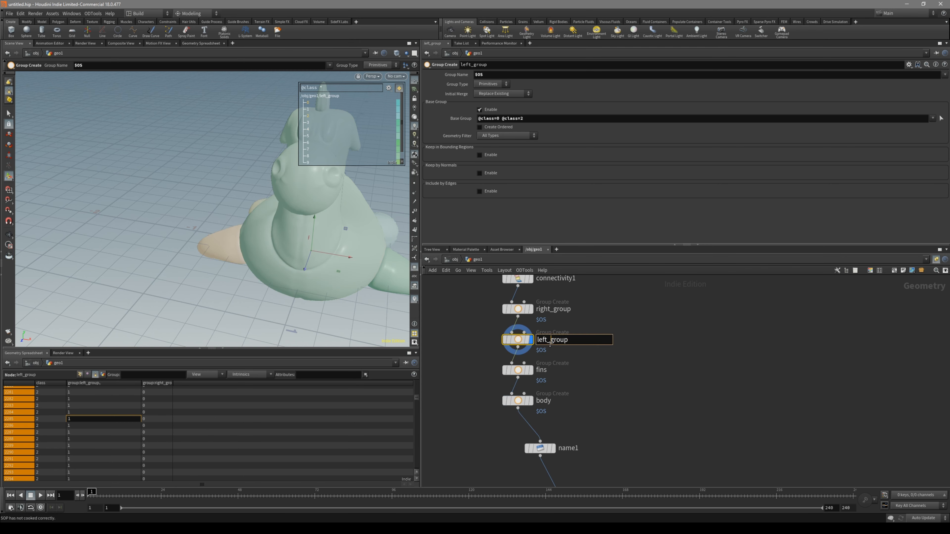
{"action": "left_click", "coordinate": [602, 426]}
{"action": "middle_click_drag", "start_coordinate": [603, 426], "coordinate": [593, 371]}
{"action": "left_click", "coordinate": [542, 394]}
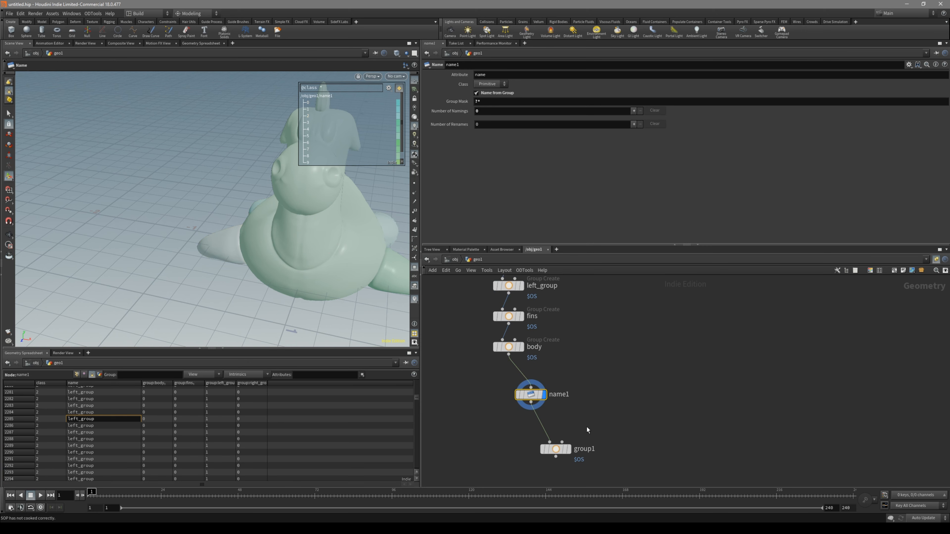
{"action": "left_click", "coordinate": [553, 449]}
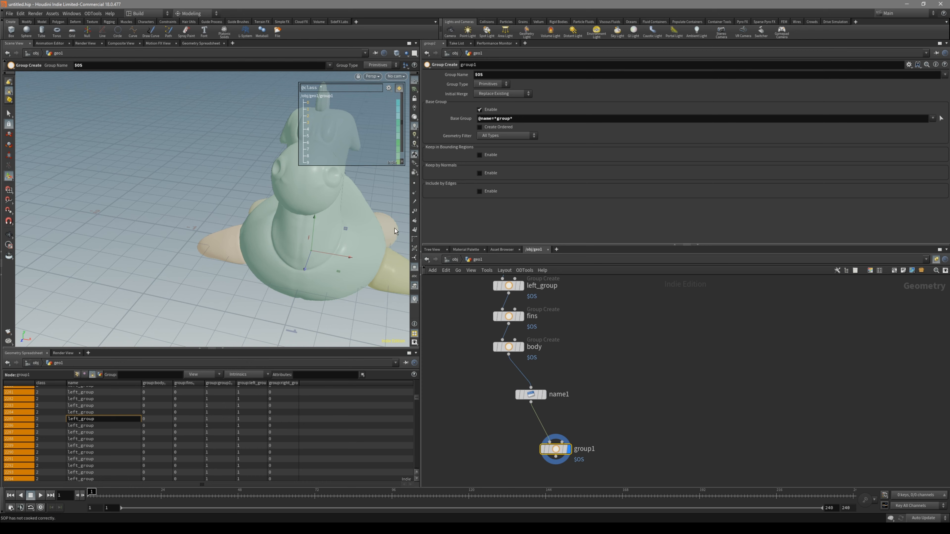
{"action": "middle_click_drag", "start_coordinate": [381, 220], "coordinate": [357, 241], "text": "alt"}
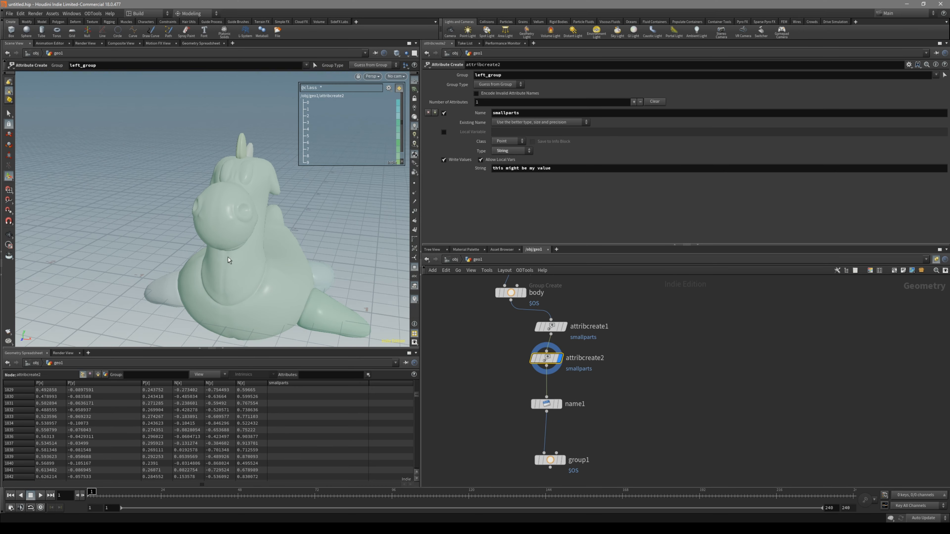
Step: Compare the smallparts string settings on attribcreate1 and attribcreate2
{"action": "left_click_drag", "start_coordinate": [230, 262], "coordinate": [257, 222]}
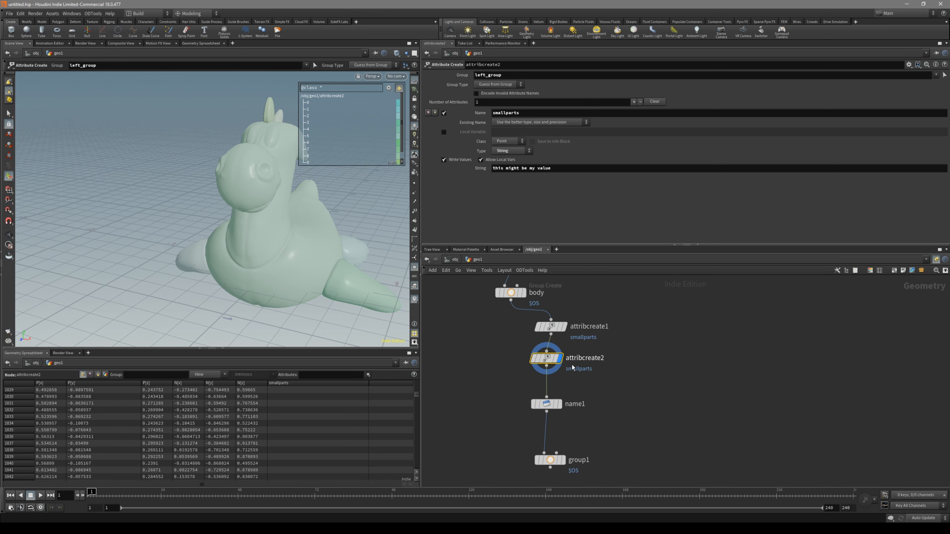
{"action": "scroll", "coordinate": [524, 294], "scroll_direction": "up", "scroll_amount": 3}
{"action": "left_click", "coordinate": [545, 342]}
{"action": "key", "text": "r"}
{"action": "middle_click_drag", "start_coordinate": [489, 361], "coordinate": [487, 349]}
{"action": "left_click", "coordinate": [542, 374]}
{"action": "key", "text": "r"}
{"action": "left_click", "coordinate": [557, 331]}
{"action": "key", "text": "r"}
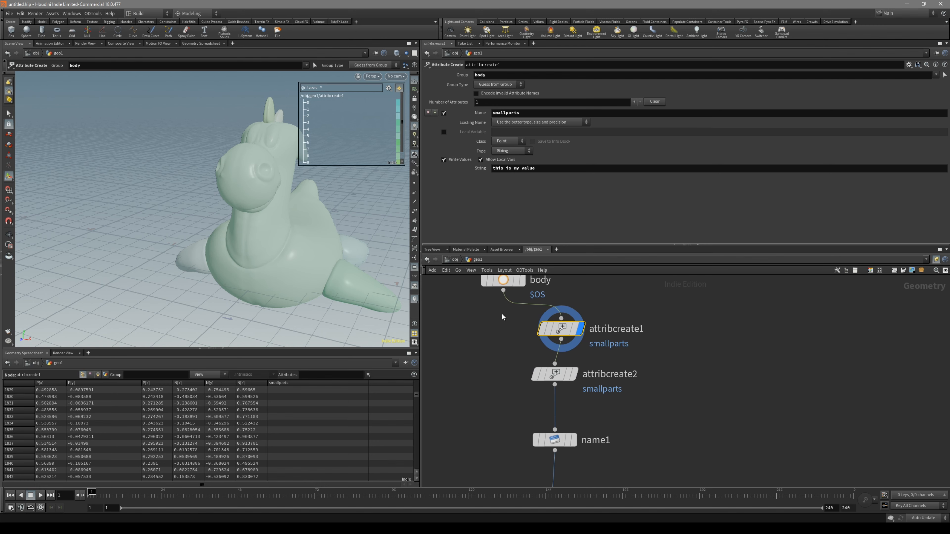
{"action": "left_click", "coordinate": [550, 374]}
{"action": "key", "text": "r"}
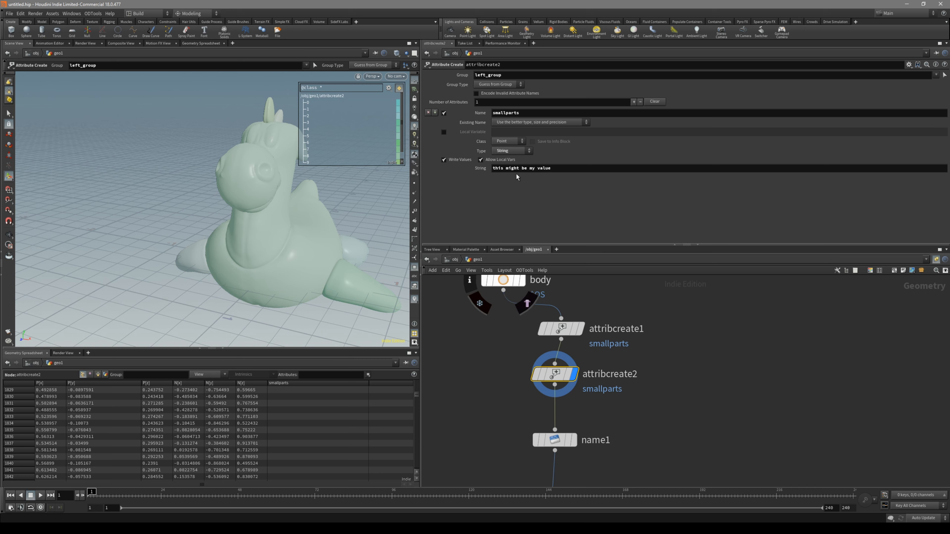
{"action": "left_click_drag", "start_coordinate": [316, 230], "coordinate": [308, 226], "text": "alt"}
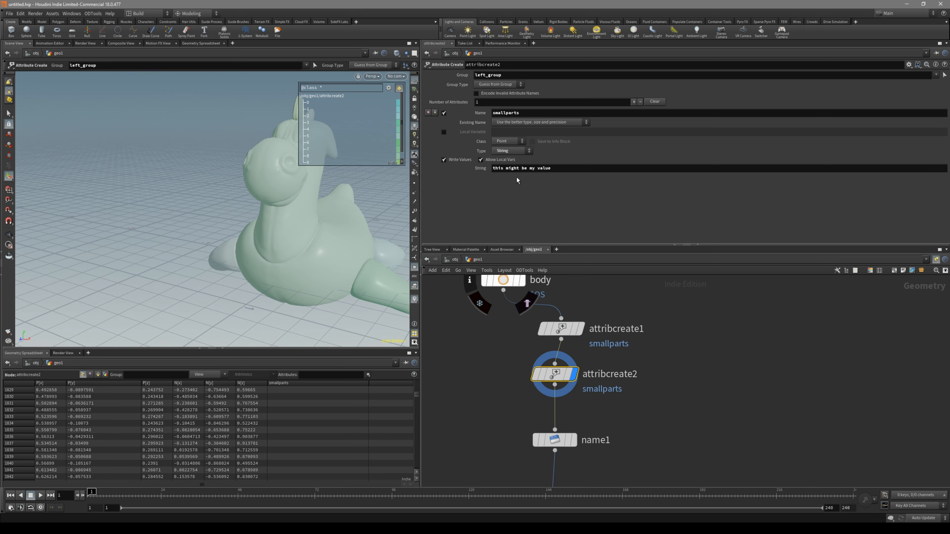
{"action": "left_click", "coordinate": [505, 169]}
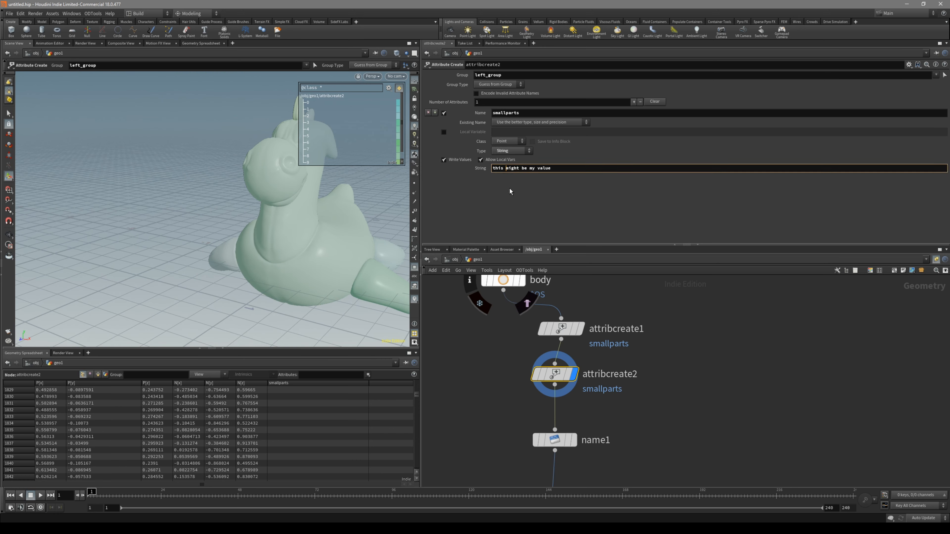
Step: Examine the smallparts point attribute in the Geometry Spreadsheet for attribcreate1 and name1
{"action": "middle_click_drag", "start_coordinate": [616, 471], "coordinate": [607, 401]}
{"action": "scroll", "coordinate": [606, 400], "scroll_direction": "down", "scroll_amount": 2}
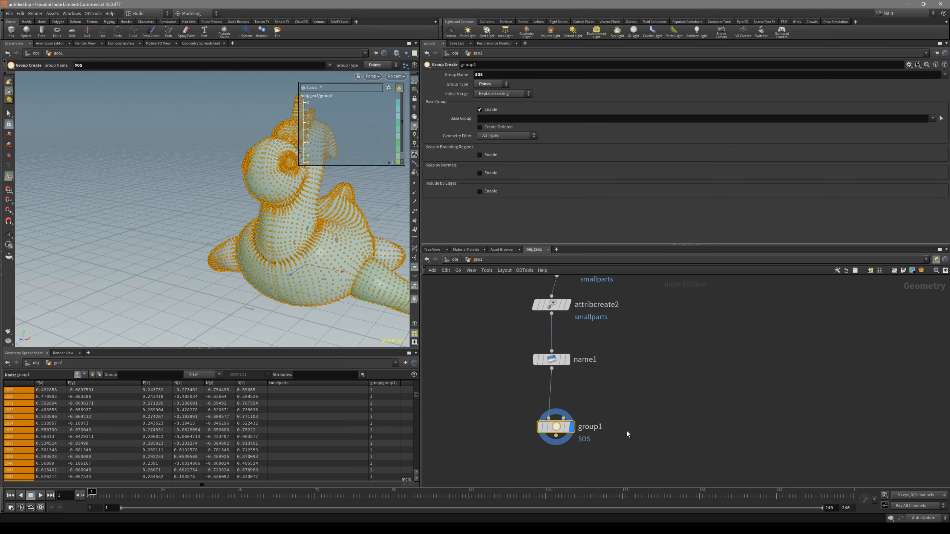
{"action": "middle_click_drag", "start_coordinate": [628, 378], "coordinate": [620, 424]}
{"action": "left_click", "coordinate": [560, 351]}
{"action": "middle_click_drag", "start_coordinate": [527, 345], "coordinate": [528, 366]}
{"action": "left_click", "coordinate": [547, 334]}
{"action": "left_click", "coordinate": [565, 334]}
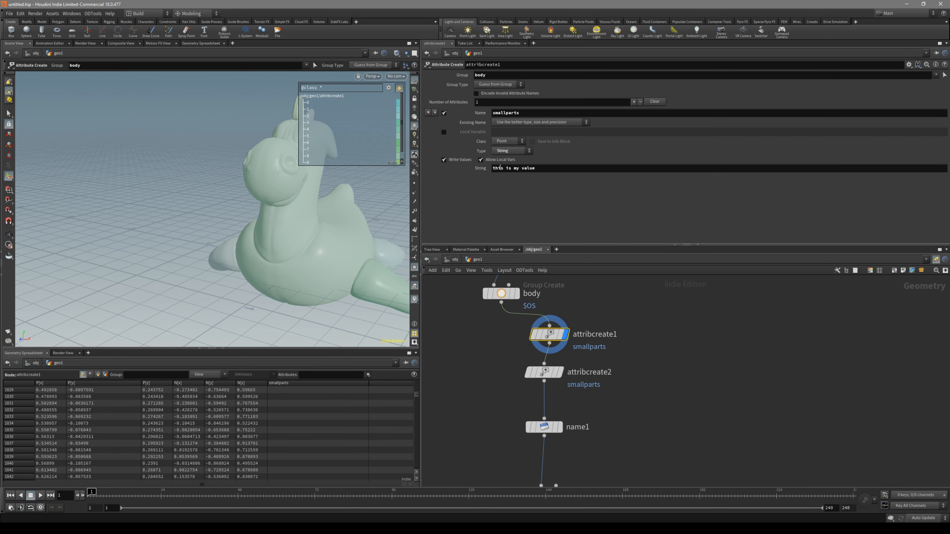
{"action": "middle_click_drag", "start_coordinate": [352, 213], "coordinate": [341, 252], "text": "alt"}
{"action": "left_click", "coordinate": [513, 141]}
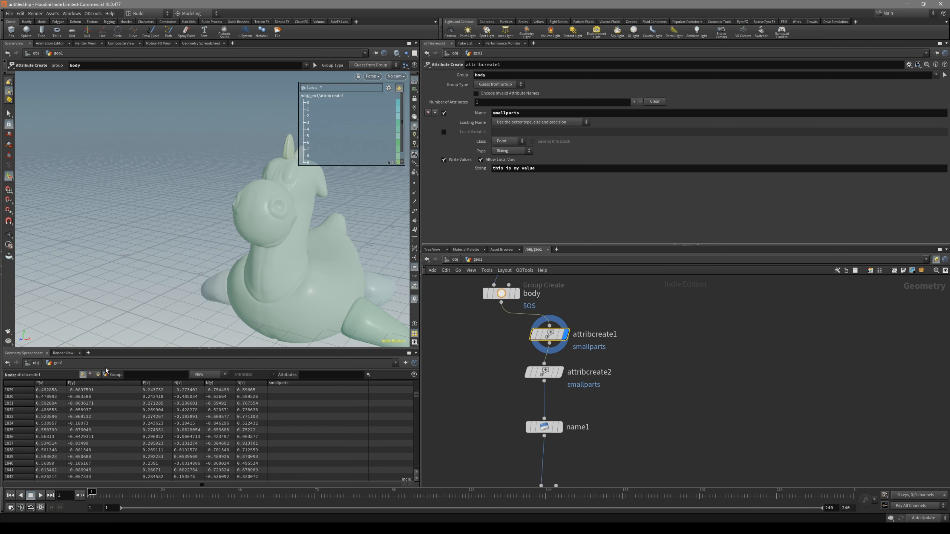
{"action": "left_click", "coordinate": [90, 376]}
{"action": "left_click", "coordinate": [84, 374]}
{"action": "scroll", "coordinate": [362, 415], "scroll_direction": "down", "scroll_amount": 1}
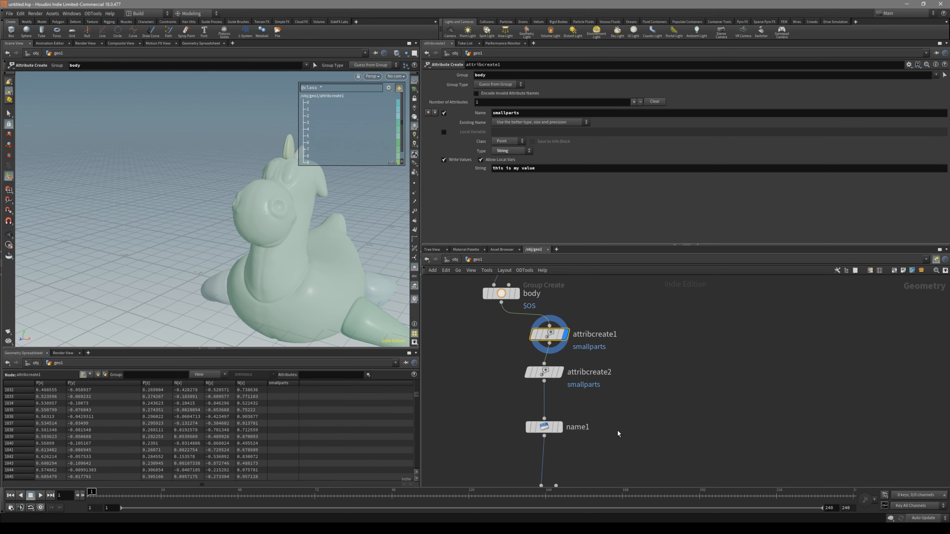
{"action": "left_click", "coordinate": [543, 429]}
{"action": "mouse_move", "coordinate": [417, 394]}
{"action": "left_mouse_down"}
{"action": "mouse_move", "coordinate": [414, 432]}
{"action": "mouse_move", "coordinate": [414, 408]}
{"action": "left_mouse_up"}
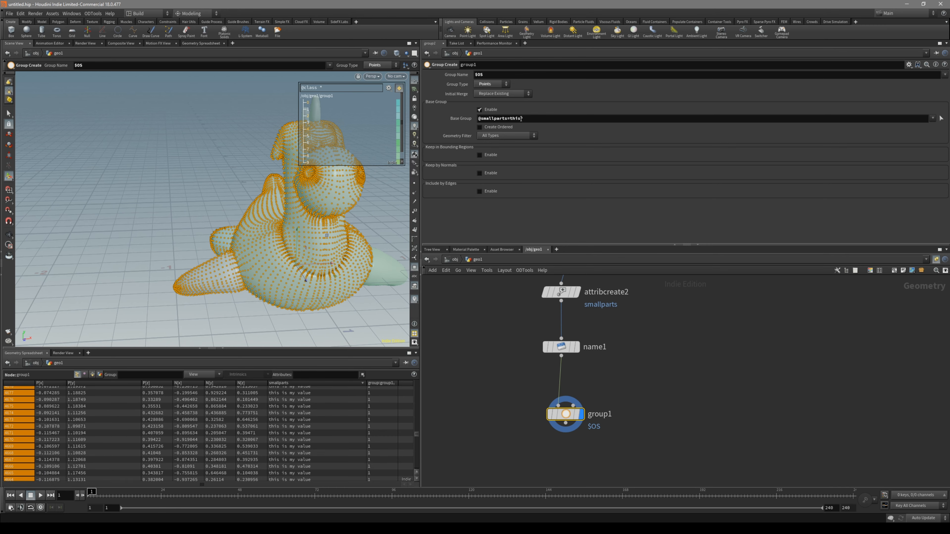
{"action": "left_click", "coordinate": [521, 118]}
{"action": "type", "text": "is"}
{"action": "key", "text": "Return"}
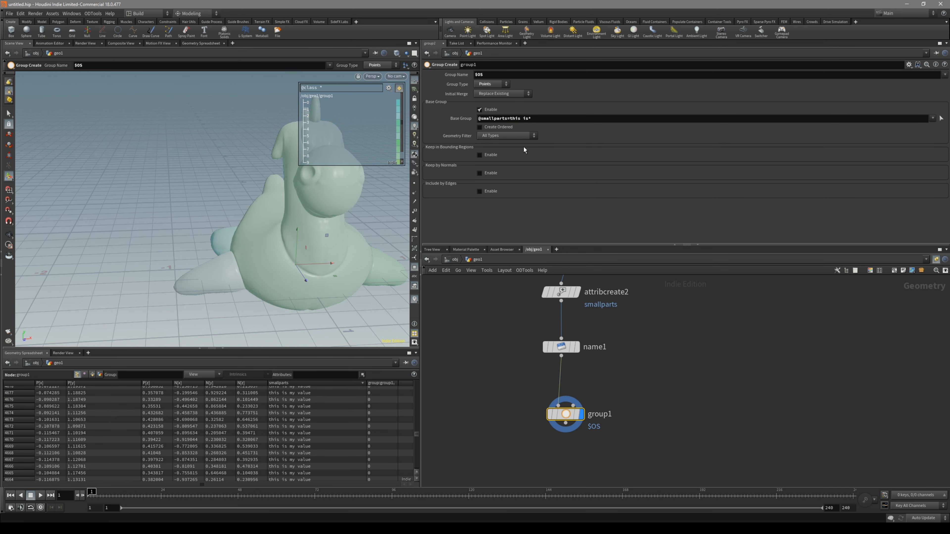
{"action": "key", "text": "Escape"}
{"action": "left_click_drag", "start_coordinate": [293, 235], "coordinate": [316, 293]}
{"action": "key", "text": "Return"}
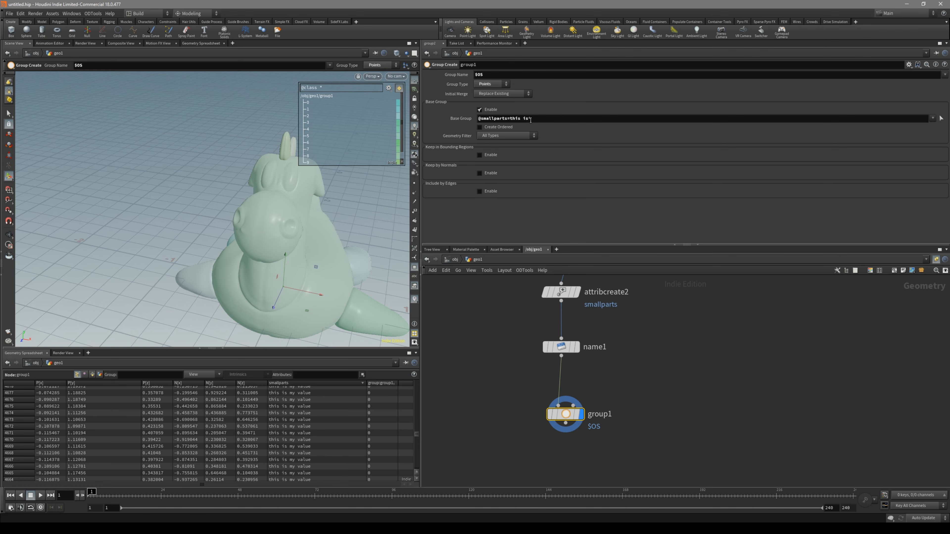
{"action": "left_click", "coordinate": [513, 121]}
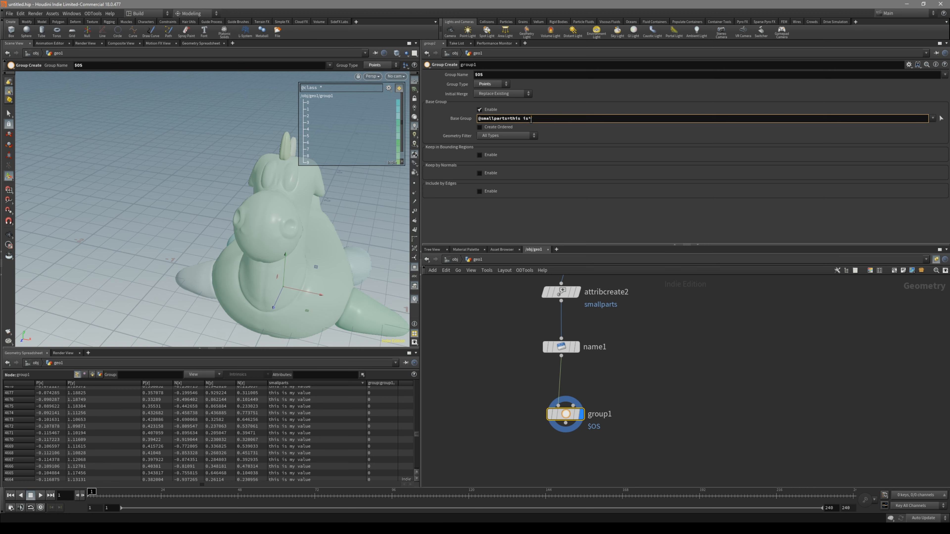
{"action": "type", "text": "\""}
{"action": "key", "text": "Return"}
{"action": "key", "text": "Escape"}
{"action": "left_click_drag", "start_coordinate": [350, 196], "coordinate": [285, 230]}
{"action": "left_click", "coordinate": [531, 118]}
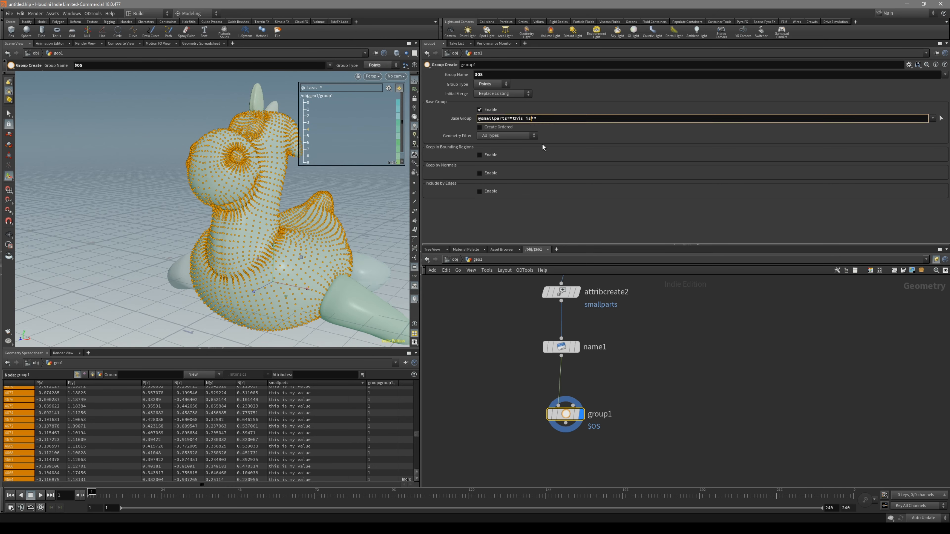
{"action": "type", "text": "ght"}
{"action": "key", "text": "Return"}
{"action": "key", "text": "Escape"}
{"action": "left_click_drag", "start_coordinate": [291, 223], "coordinate": [359, 222]}
{"action": "key", "text": "Return"}
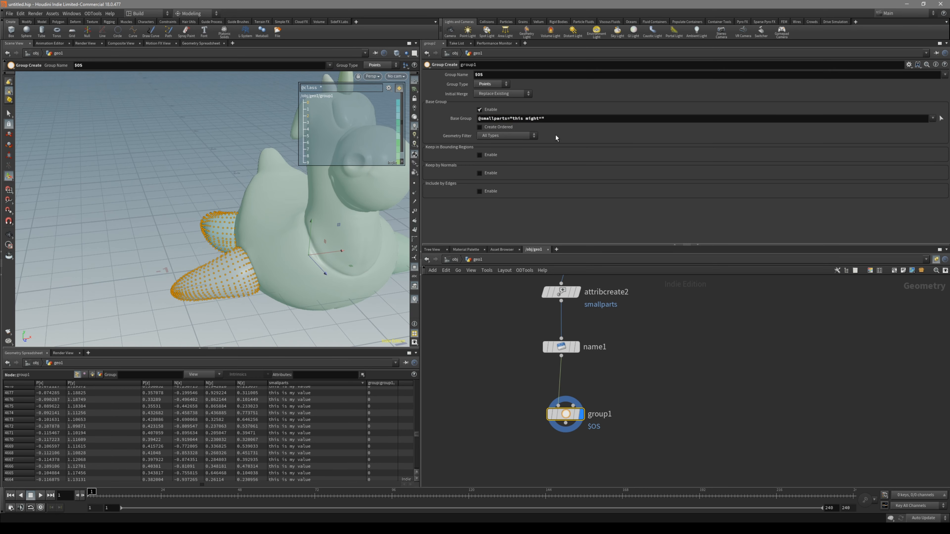
{"action": "key", "text": "Escape"}
{"action": "left_click_drag", "start_coordinate": [332, 267], "coordinate": [299, 273]}
{"action": "key", "text": "Return"}
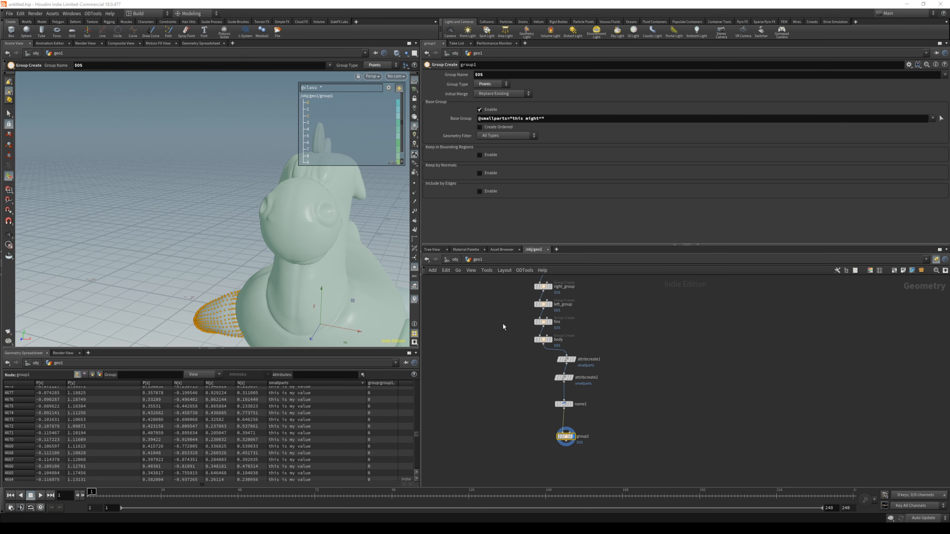
Step: Delete the attribcreate1, attribcreate2 and group1 nodes from the network
{"action": "scroll", "coordinate": [561, 359], "scroll_direction": "up", "scroll_amount": 3}
{"action": "left_click_drag", "start_coordinate": [607, 361], "coordinate": [541, 327]}
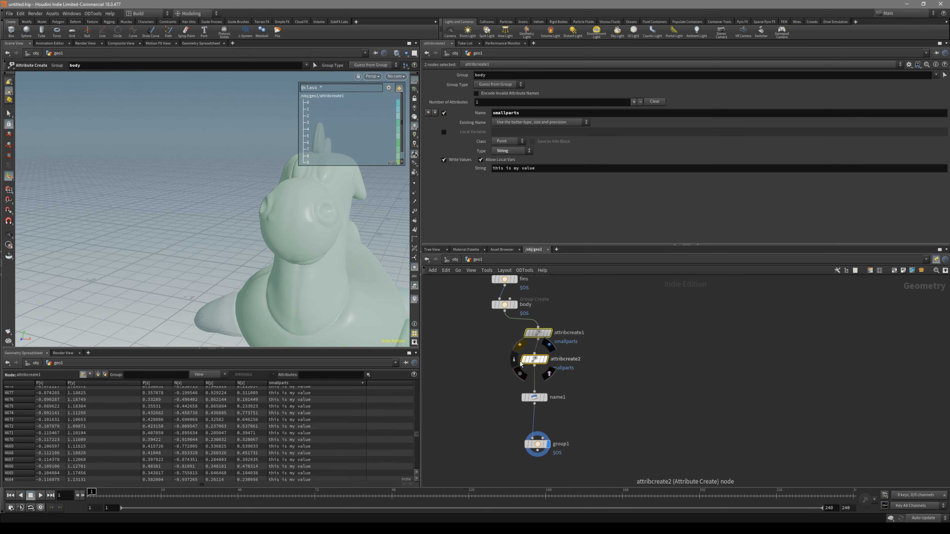
{"action": "key", "text": "Delete"}
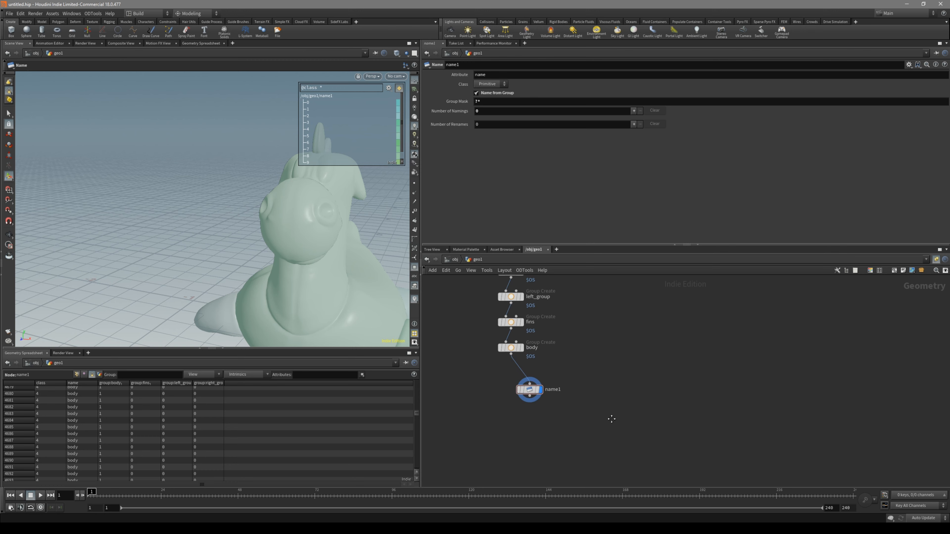
Step: Add a UDIM by name node below name1
{"action": "middle_click_drag", "start_coordinate": [609, 418], "coordinate": [601, 397]}
{"action": "key", "text": "Tab"}
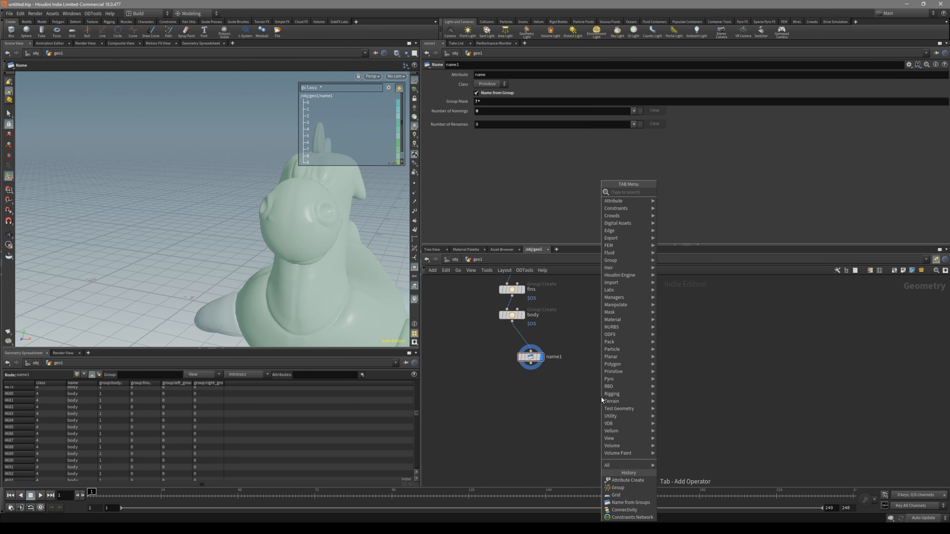
{"action": "type", "text": "od"}
{"action": "left_click", "coordinate": [685, 195]}
{"action": "left_click", "coordinate": [554, 429]}
{"action": "middle_click_drag", "start_coordinate": [581, 403], "coordinate": [574, 361]}
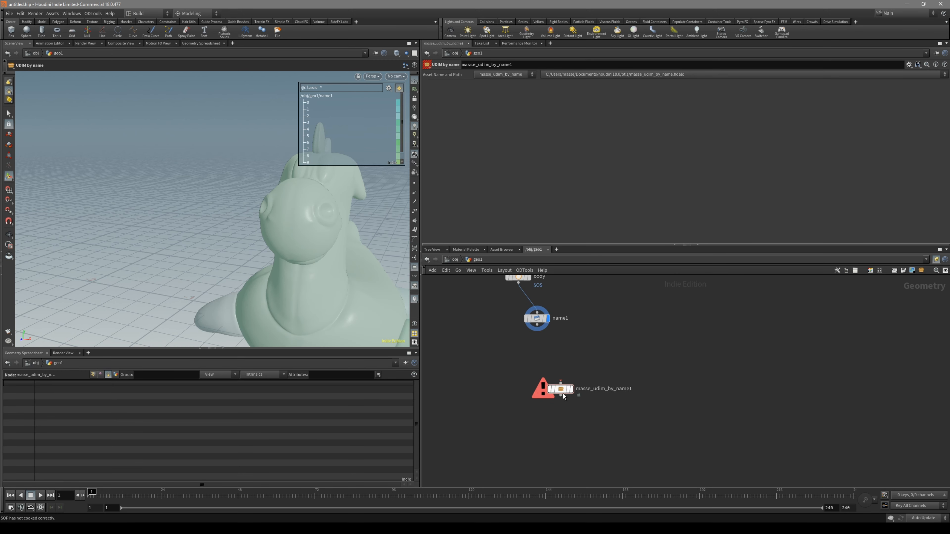
Step: Look through the network inside the UDIM by name node down to its output, and return to the geometry network
{"action": "double_click", "coordinate": [560, 388]}
{"action": "scroll", "coordinate": [605, 375], "scroll_direction": "up", "scroll_amount": 1}
{"action": "middle_click_drag", "start_coordinate": [606, 375], "coordinate": [586, 379]}
{"action": "left_click", "coordinate": [498, 386]}
{"action": "left_click", "coordinate": [624, 355]}
{"action": "left_click", "coordinate": [613, 452]}
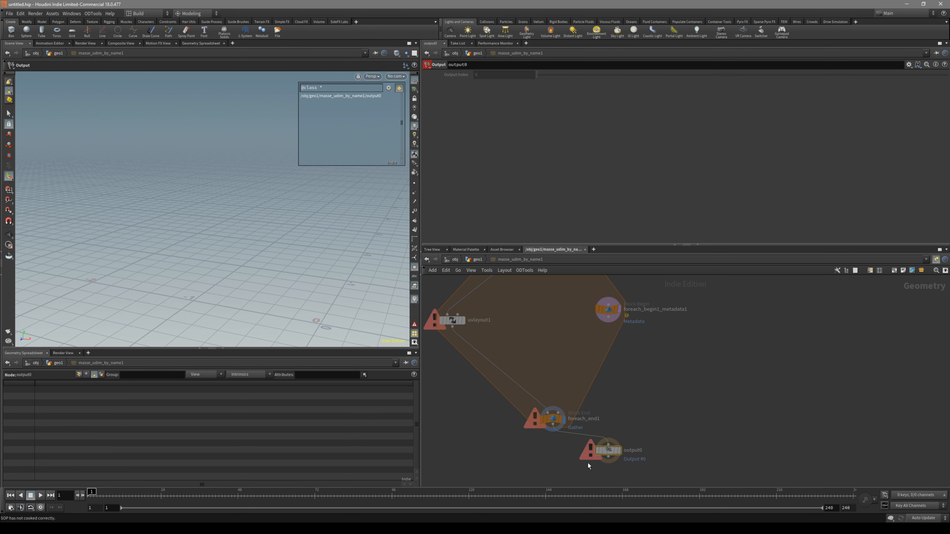
{"action": "middle_click_drag", "start_coordinate": [643, 394], "coordinate": [634, 451]}
{"action": "key", "text": "u"}
Step: Connect name1's output to the UDIM by name node and display that node's output
{"action": "middle_click_drag", "start_coordinate": [555, 355], "coordinate": [557, 386]}
{"action": "left_click", "coordinate": [534, 348]}
{"action": "left_click", "coordinate": [539, 357]}
{"action": "left_click", "coordinate": [562, 414]}
{"action": "left_click_drag", "start_coordinate": [595, 401], "coordinate": [545, 432]}
{"action": "key", "text": "r"}
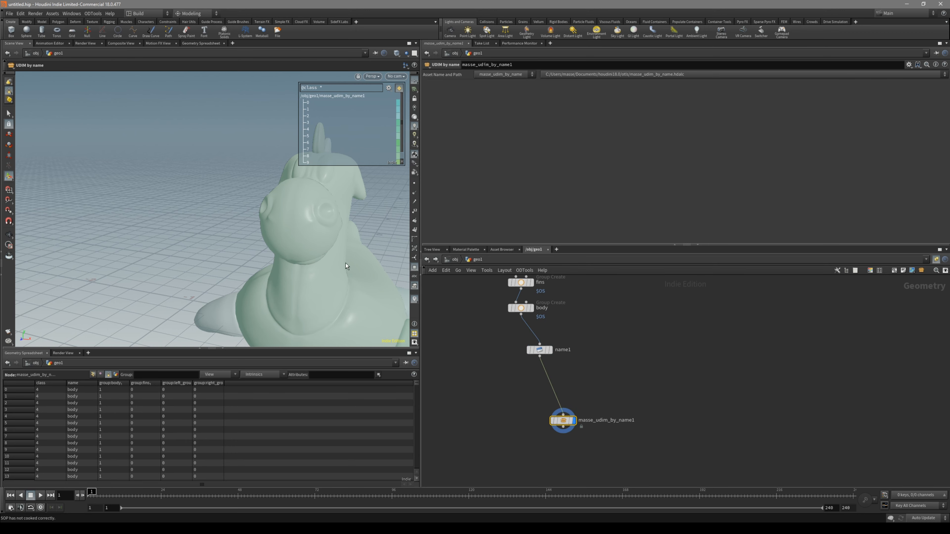
Step: Compare the UV layouts of the UDIM by name node and name1 in the UV view
{"action": "key", "text": "space+5"}
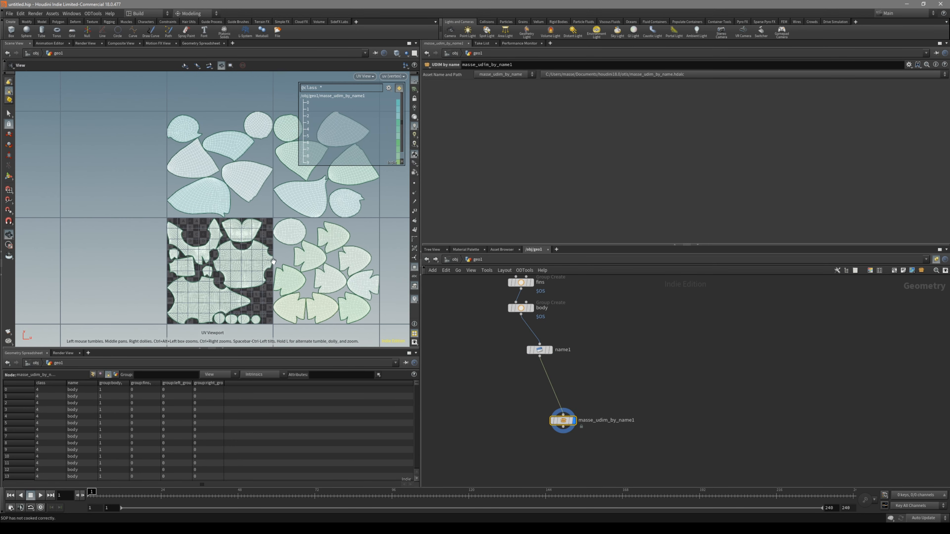
{"action": "right_click_drag", "start_coordinate": [258, 249], "coordinate": [277, 250]}
{"action": "left_click", "coordinate": [540, 349]}
{"action": "key", "text": "r"}
{"action": "middle_click_drag", "start_coordinate": [212, 268], "coordinate": [251, 232]}
{"action": "right_click_drag", "start_coordinate": [251, 232], "coordinate": [323, 240]}
{"action": "middle_click_drag", "start_coordinate": [324, 239], "coordinate": [259, 257]}
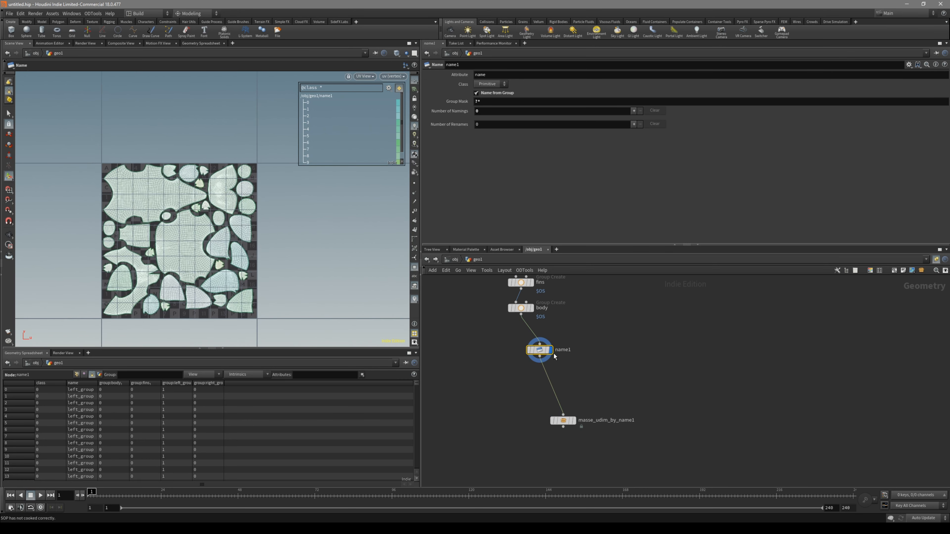
Step: Move name1 and the UDIM by name node further down in the network
{"action": "left_click_drag", "start_coordinate": [546, 355], "coordinate": [530, 369]}
{"action": "left_click_drag", "start_coordinate": [568, 419], "coordinate": [557, 440]}
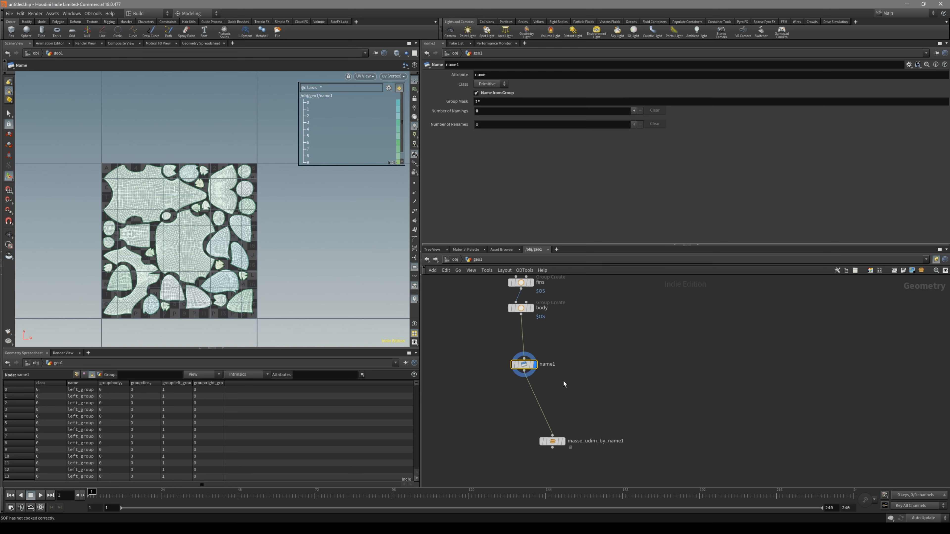
Step: Display the UDIM by name node's output in the UV view with all of its tiles in sight
{"action": "middle_click_drag", "start_coordinate": [565, 348], "coordinate": [561, 361]}
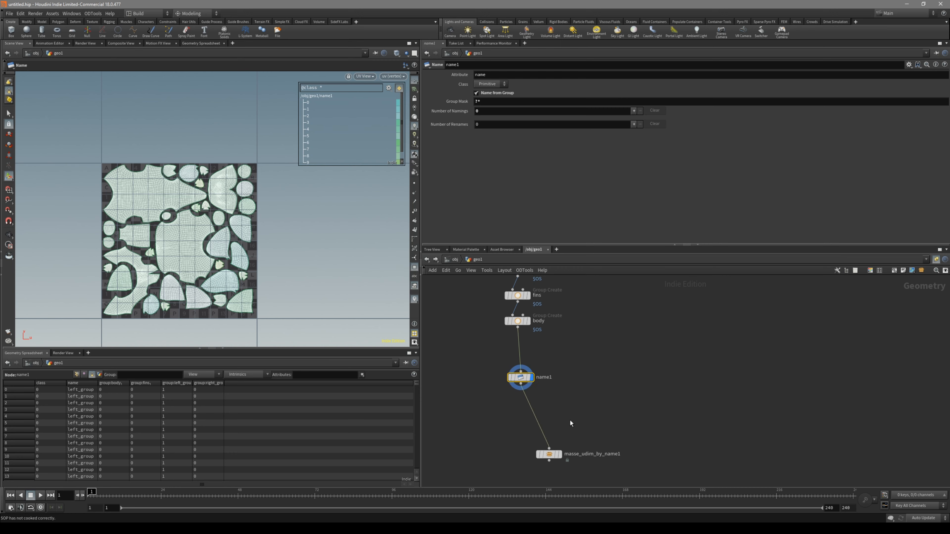
{"action": "left_click_drag", "start_coordinate": [574, 439], "coordinate": [529, 464]}
{"action": "key", "text": "r"}
{"action": "scroll", "coordinate": [300, 233], "scroll_direction": "down", "scroll_amount": 4}
{"action": "middle_click_drag", "start_coordinate": [299, 232], "coordinate": [275, 264]}
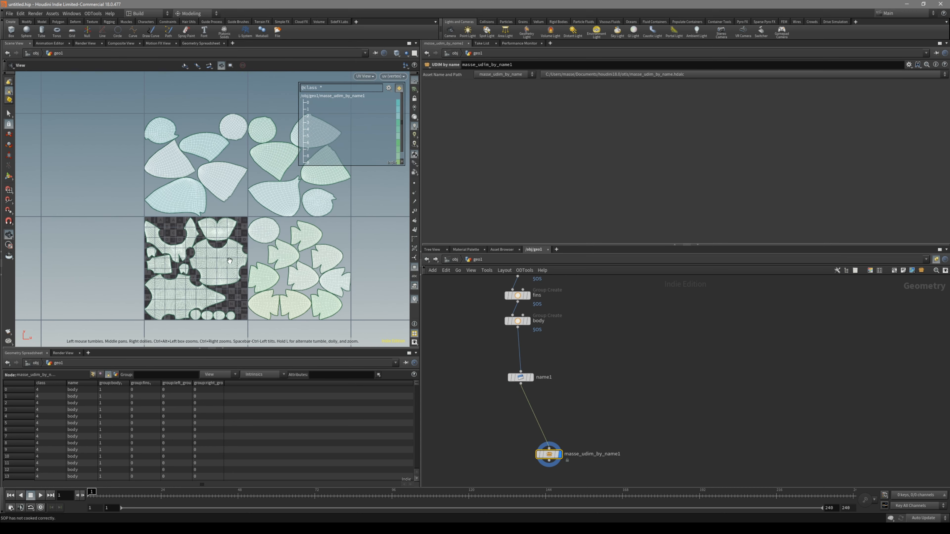
Step: Switch the viewport group list to the name attribute and check which UV tile belongs to each name
{"action": "left_click", "coordinate": [388, 88]}
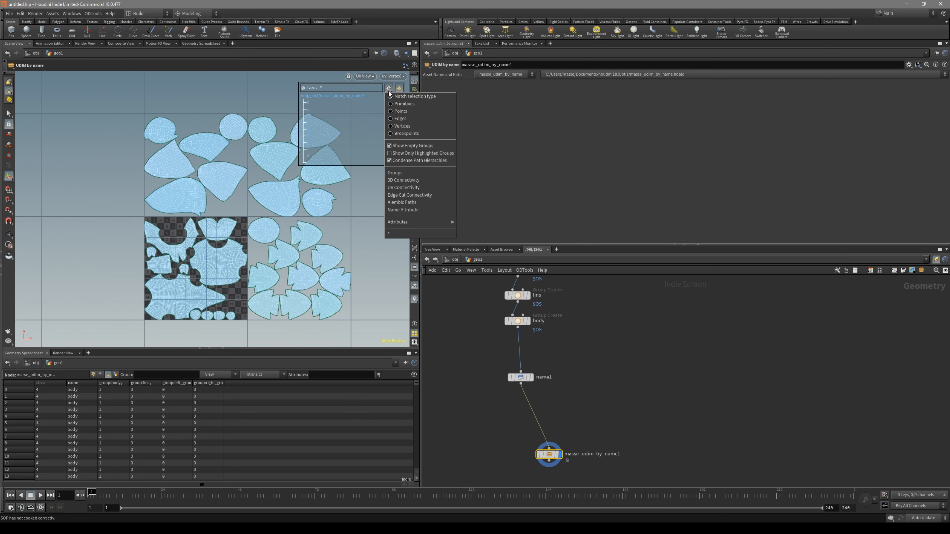
{"action": "mouse_move", "coordinate": [421, 222]}
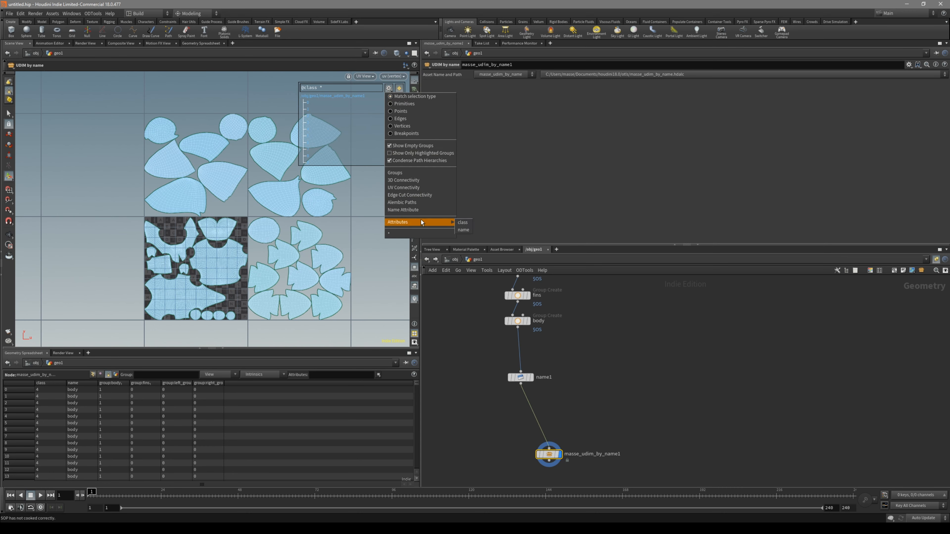
{"action": "left_click", "coordinate": [463, 230]}
{"action": "middle_click_drag", "start_coordinate": [262, 224], "coordinate": [228, 243]}
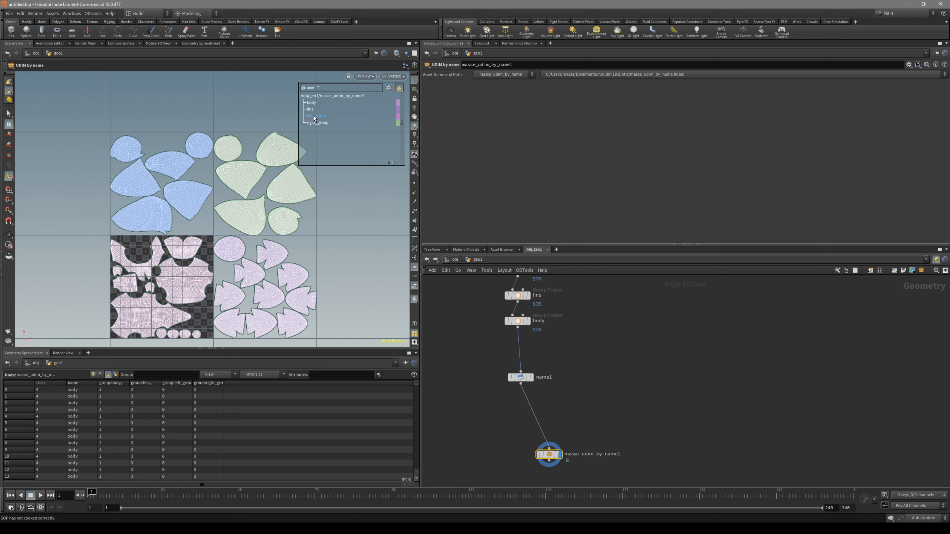
{"action": "middle_click_drag", "start_coordinate": [332, 233], "coordinate": [348, 215]}
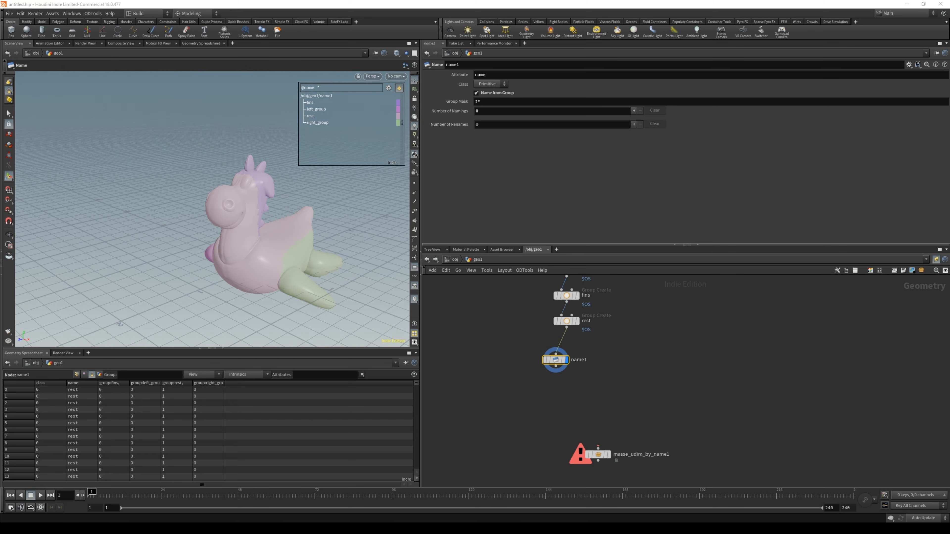
Step: Inspect the model from several angles while displaying the left_group, fins, rest and name1 nodes in turn
{"action": "left_click_drag", "start_coordinate": [230, 250], "coordinate": [273, 246], "text": "alt"}
{"action": "scroll", "coordinate": [273, 247], "scroll_direction": "up", "scroll_amount": 2}
{"action": "middle_click_drag", "start_coordinate": [536, 320], "coordinate": [499, 368]}
{"action": "left_click_drag", "start_coordinate": [310, 240], "coordinate": [231, 227], "text": "alt"}
{"action": "right_click_drag", "start_coordinate": [231, 227], "coordinate": [323, 253], "text": "alt"}
{"action": "middle_click_drag", "start_coordinate": [323, 253], "coordinate": [308, 226], "text": "alt"}
{"action": "left_click_drag", "start_coordinate": [309, 226], "coordinate": [389, 232], "text": "alt"}
{"action": "left_click", "coordinate": [538, 319]}
{"action": "left_click", "coordinate": [538, 344]}
{"action": "left_click_drag", "start_coordinate": [157, 239], "coordinate": [157, 277], "text": "alt"}
{"action": "left_click", "coordinate": [538, 369]}
{"action": "left_click", "coordinate": [527, 409]}
Step: Add an Exploded View node fed by name1, display its output and view the separated pieces
{"action": "left_click", "coordinate": [518, 415]}
{"action": "key", "text": "Tab"}
{"action": "type", "text": "explo"}
{"action": "key", "text": "Return"}
{"action": "left_click", "coordinate": [603, 411]}
{"action": "left_click", "coordinate": [614, 411]}
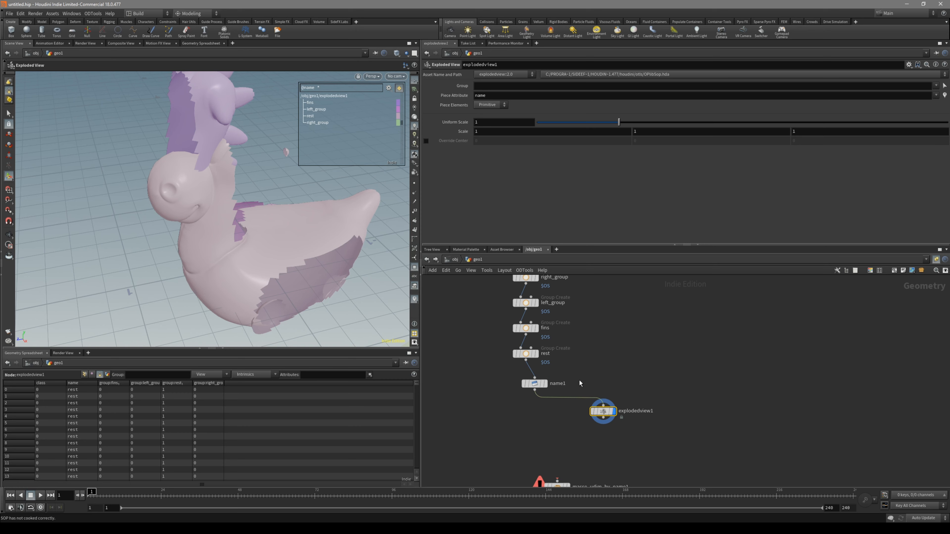
{"action": "right_click_drag", "start_coordinate": [301, 232], "coordinate": [261, 239], "text": "alt"}
{"action": "mouse_move", "coordinate": [261, 239]}
{"action": "left_mouse_down", "text": "alt"}
{"action": "mouse_move", "coordinate": [276, 241]}
{"action": "mouse_move", "coordinate": [266, 234]}
{"action": "left_mouse_up", "text": "alt"}
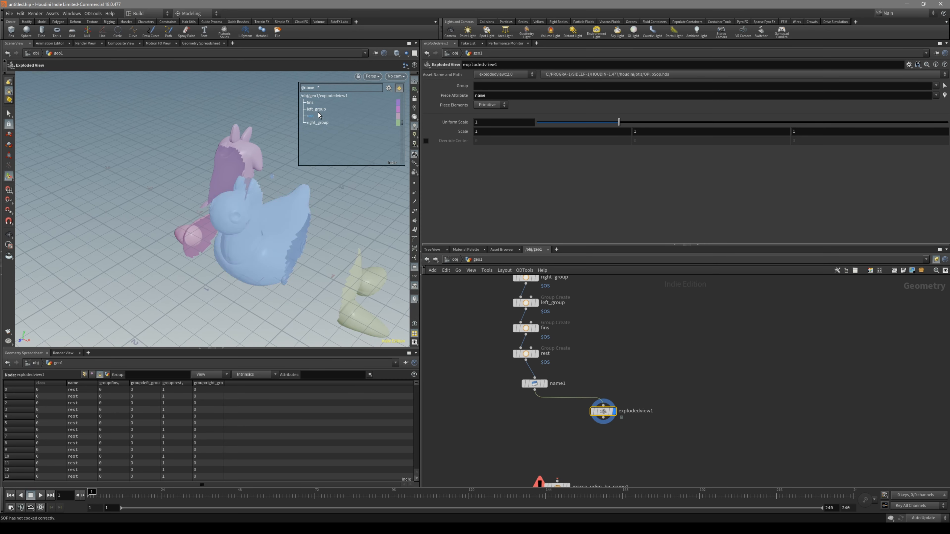